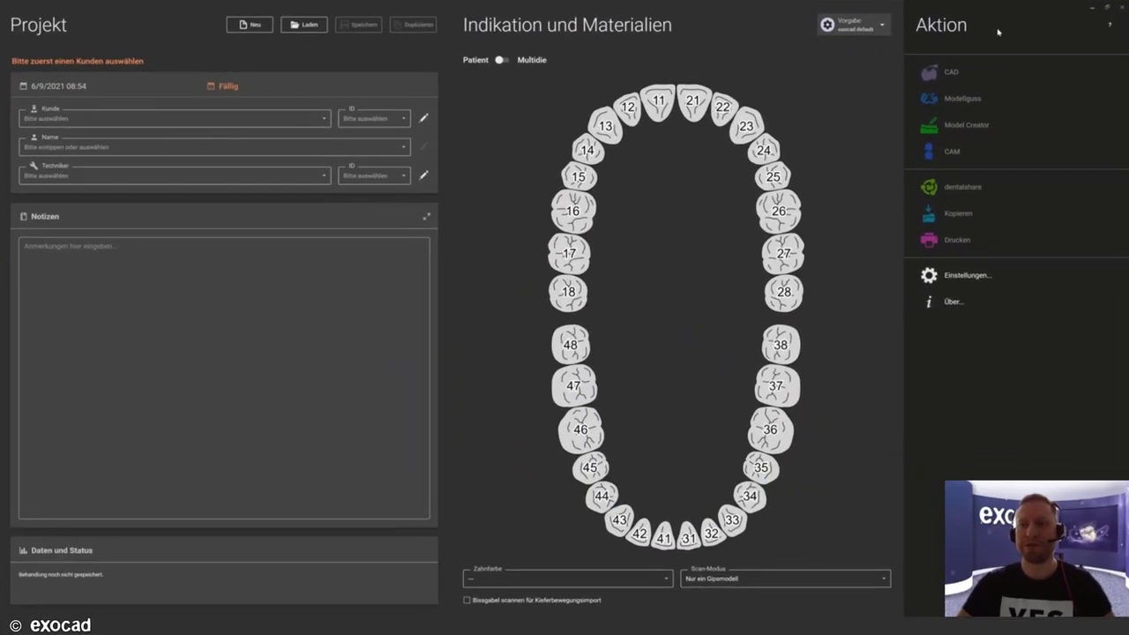
Step: Open the SmileCreator with Mockup project from the list of saved projects
left_click(306, 24)
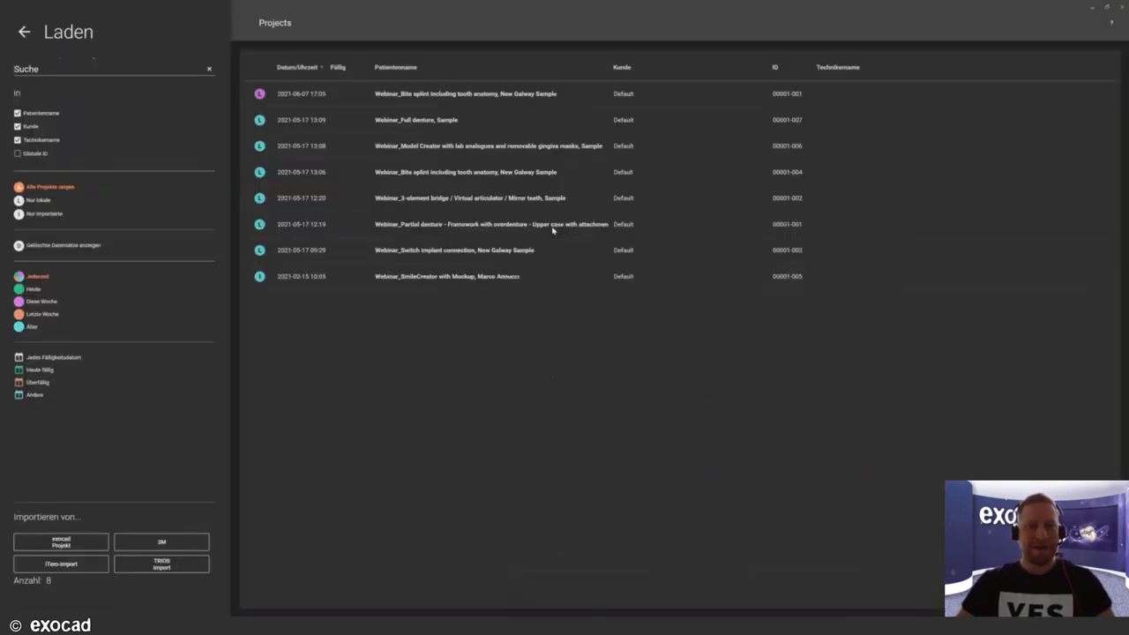
mouse_move(562, 226)
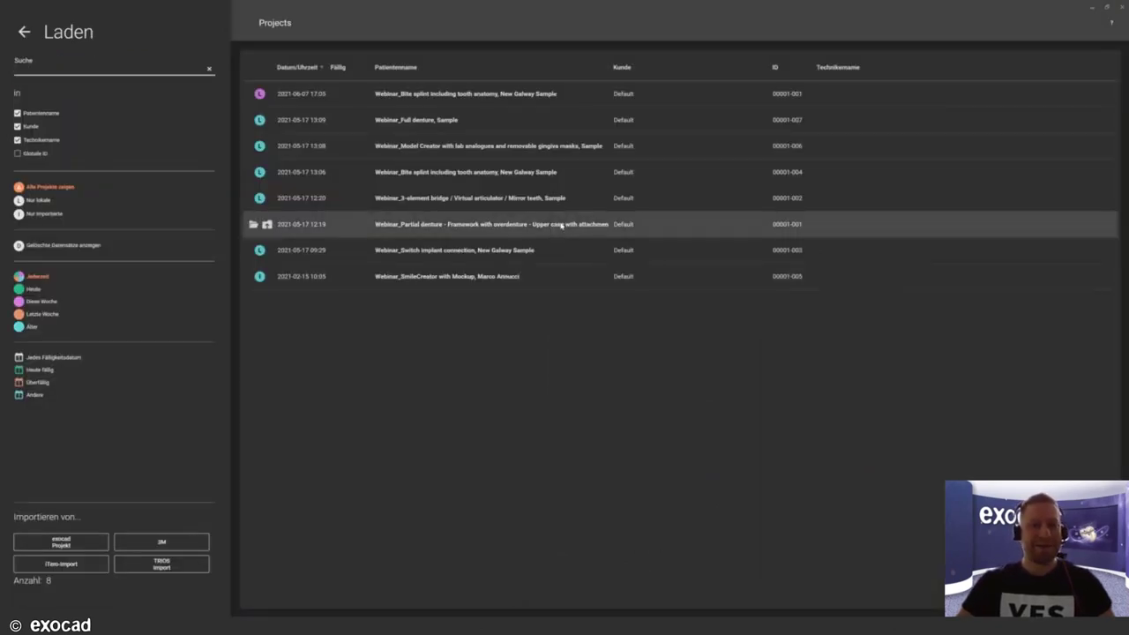
left_click(491, 281)
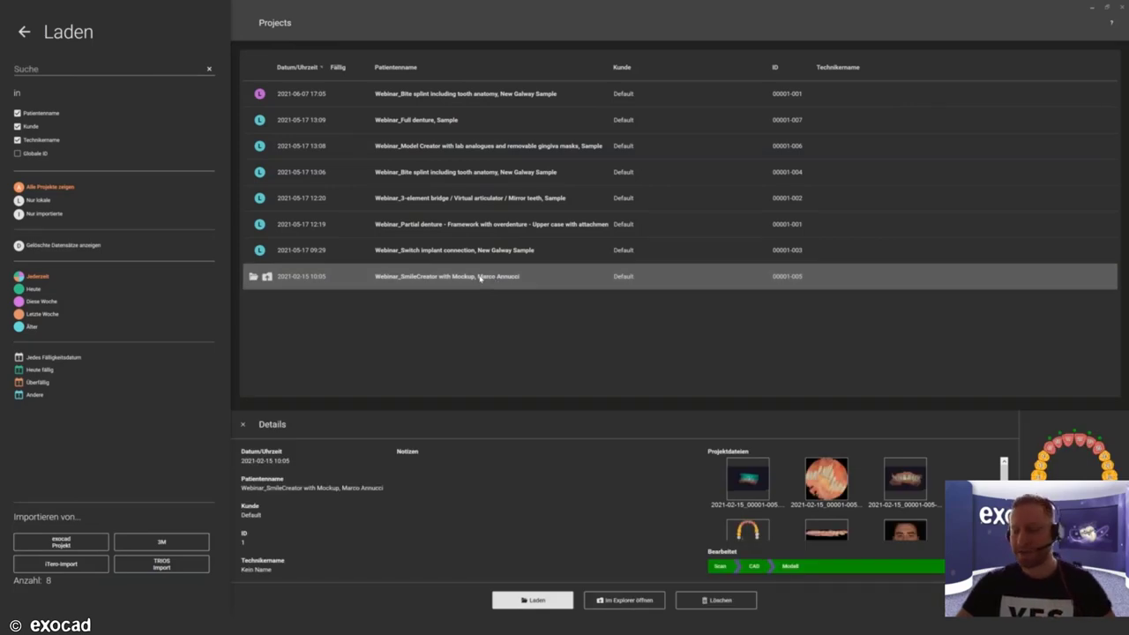
double_click(479, 277)
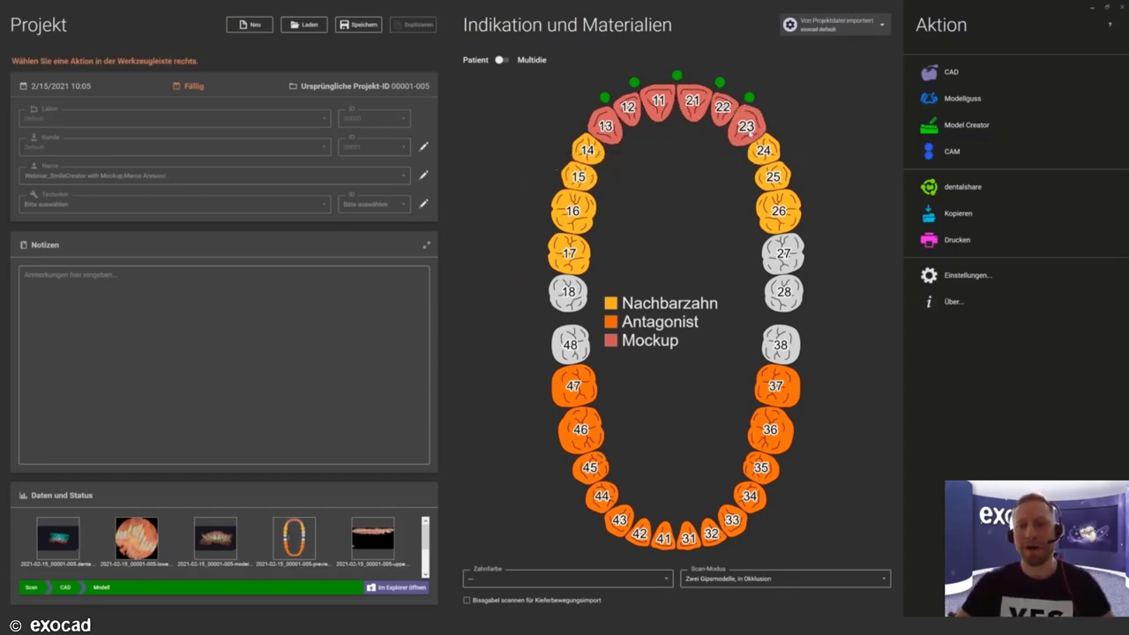
Step: Launch DentalCAD for the SmileCreator with Mockup project via CAD in the Aktion panel
mouse_move(721, 130)
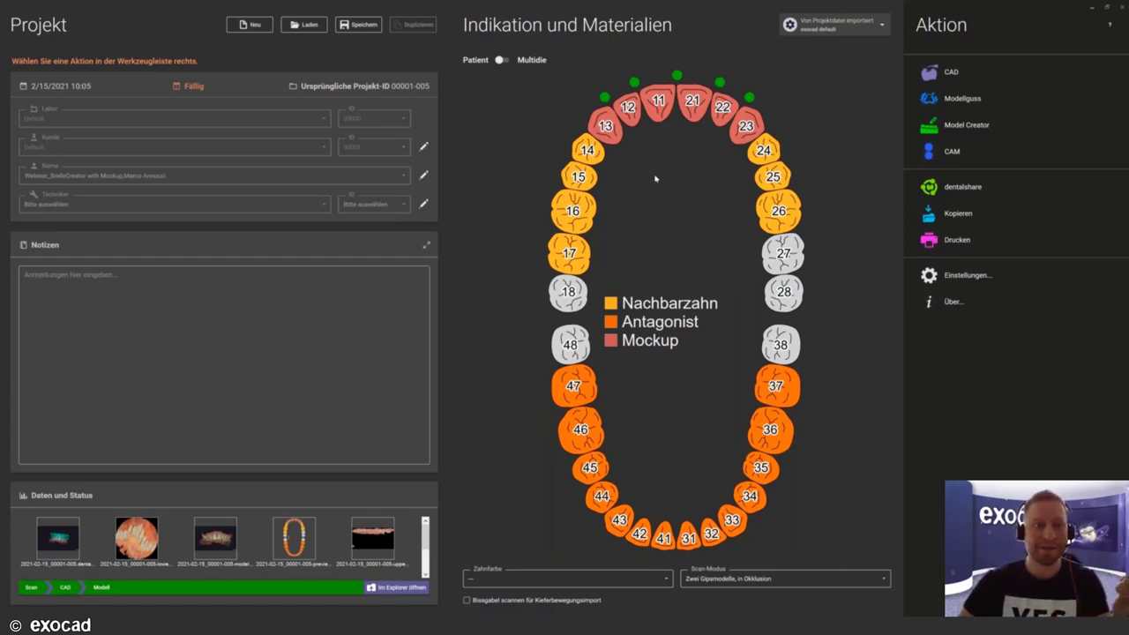
left_click(949, 74)
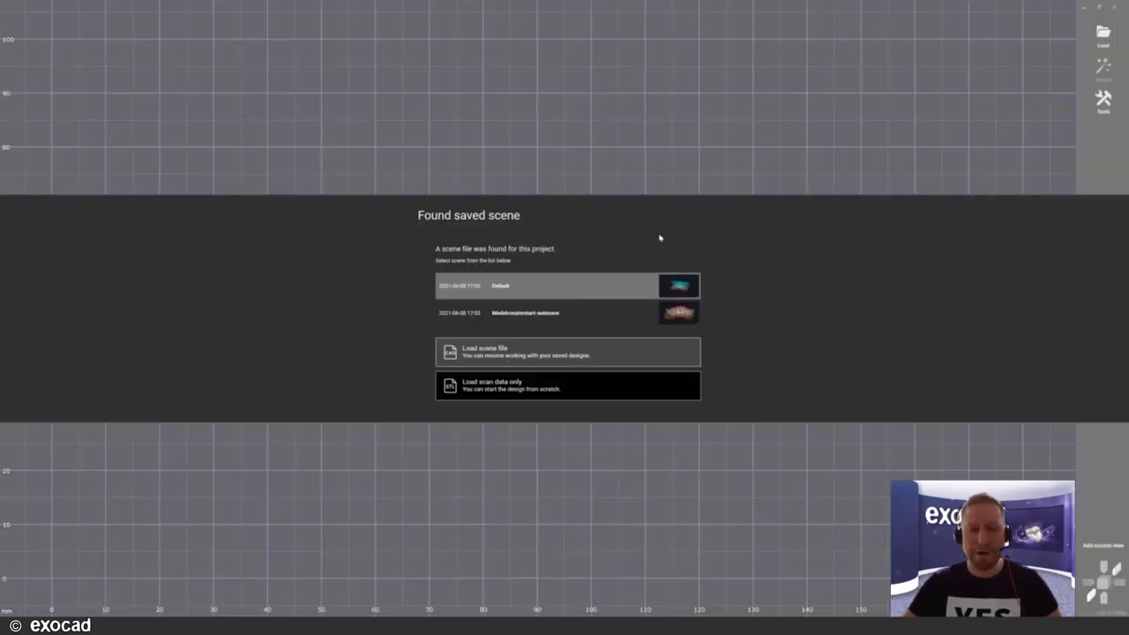
Step: Load the saved scene file containing the upper and lower jaw scans
left_click(557, 392)
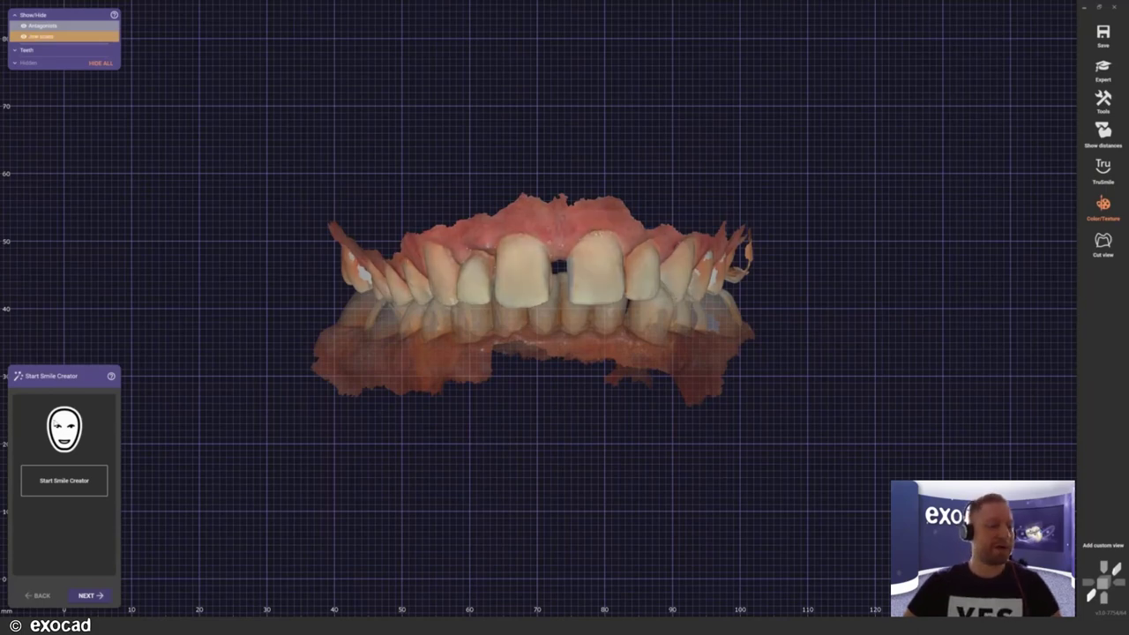
Step: Start Smile Creator and load Retracted.jpg as the retracted face photo
left_click(80, 484)
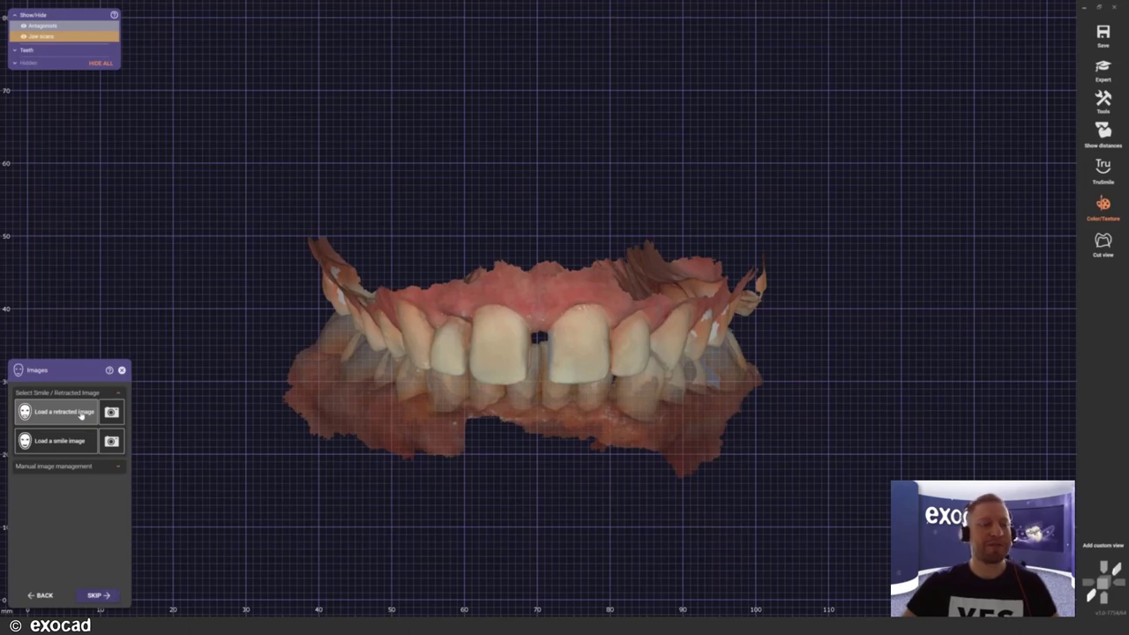
left_click(81, 413)
double_click(104, 499)
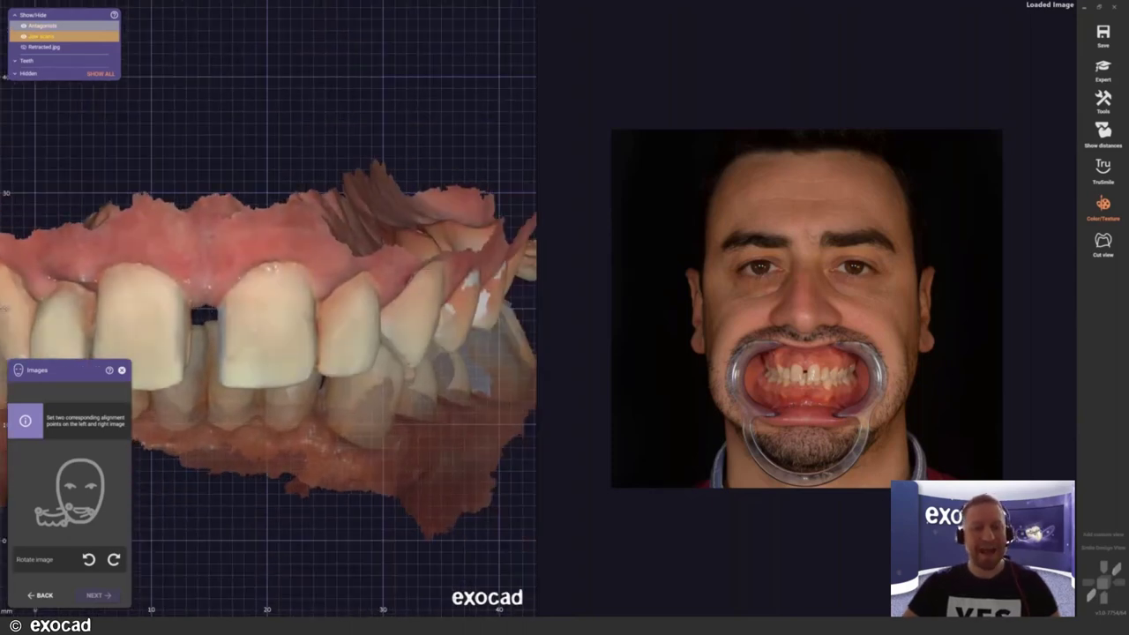
Step: Mark matching alignment points on the scan and Retracted.jpg, then nudge them to refine scaling
left_click(431, 263)
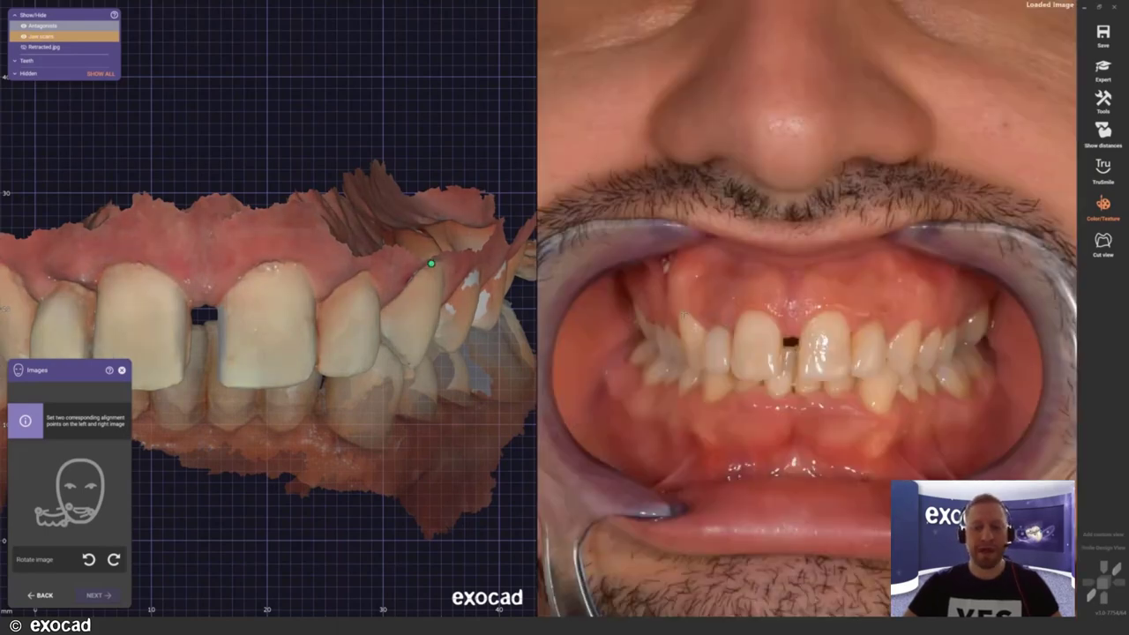
left_click(684, 314)
left_click(913, 320)
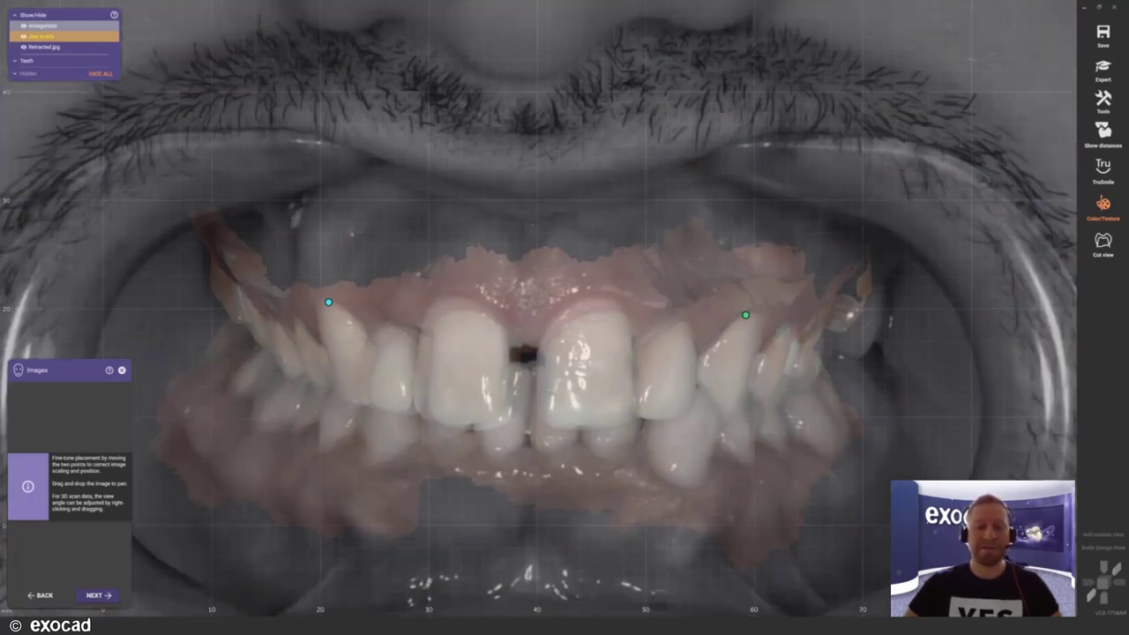
scroll(538, 335, "down", 2)
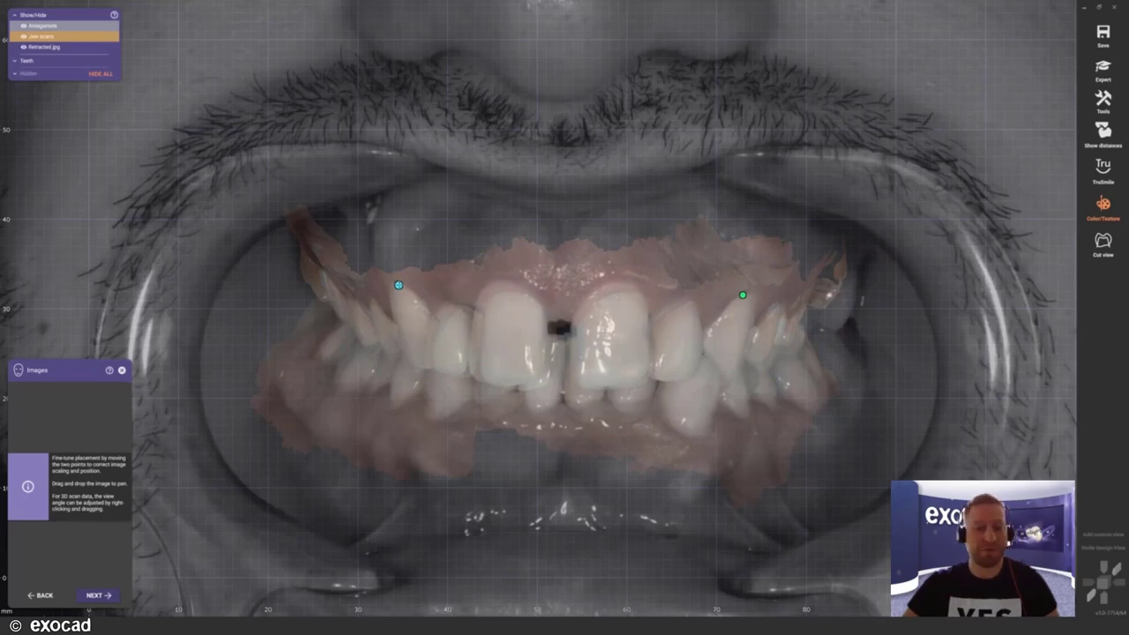
mouse_move(397, 284)
left_mouse_down()
mouse_move(413, 293)
mouse_move(395, 292)
mouse_move(405, 286)
left_mouse_up()
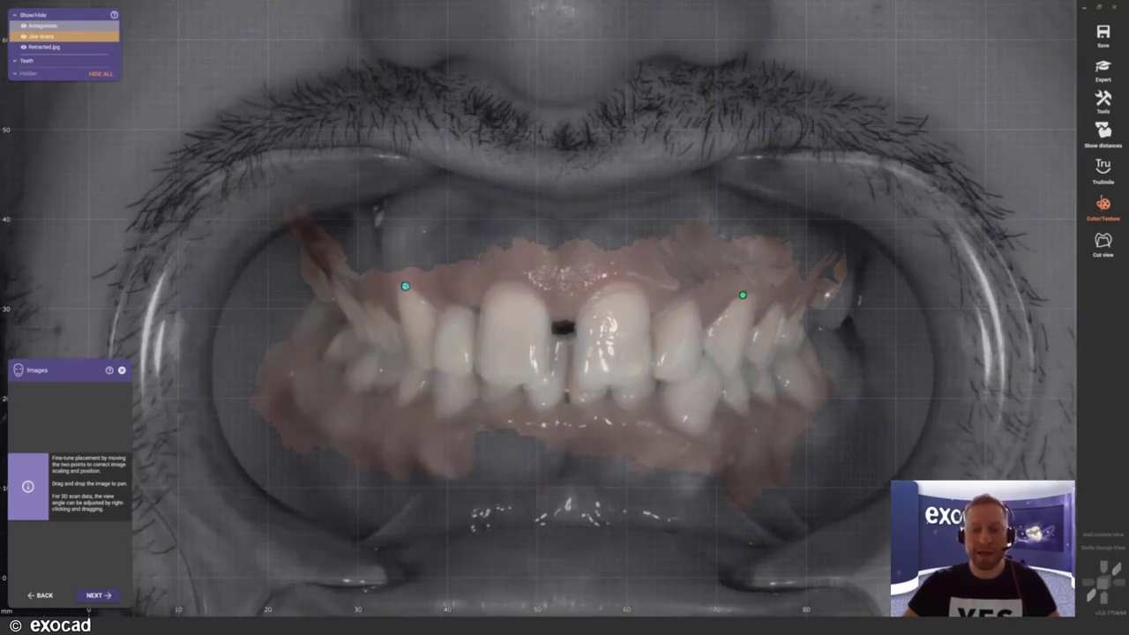
left_click_drag(405, 285, 410, 294)
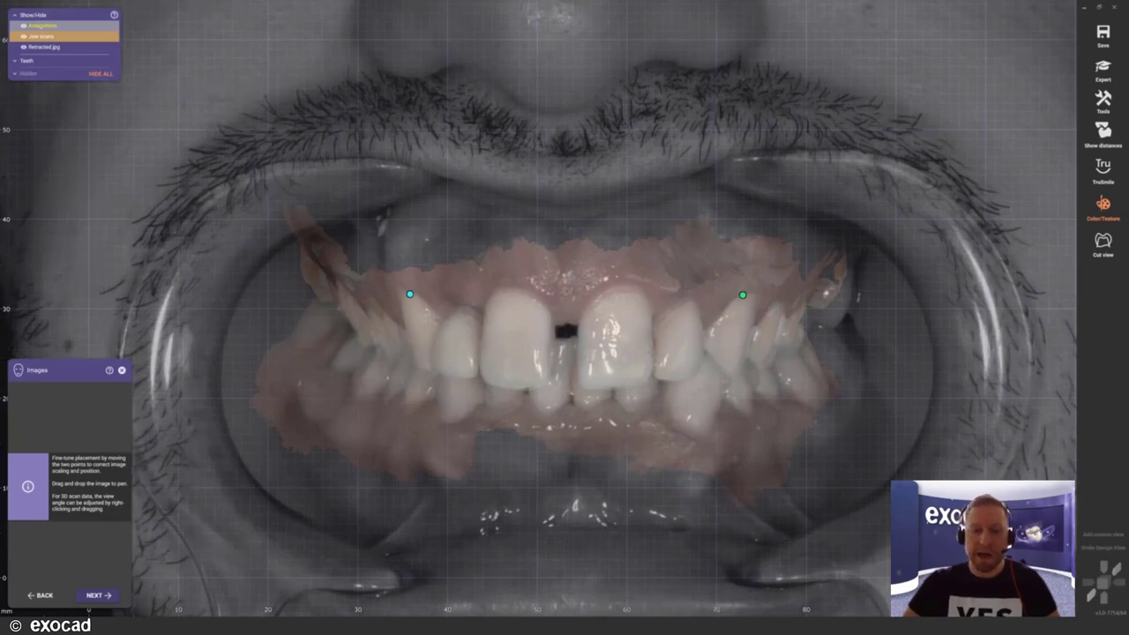
left_click_drag(742, 295, 737, 299)
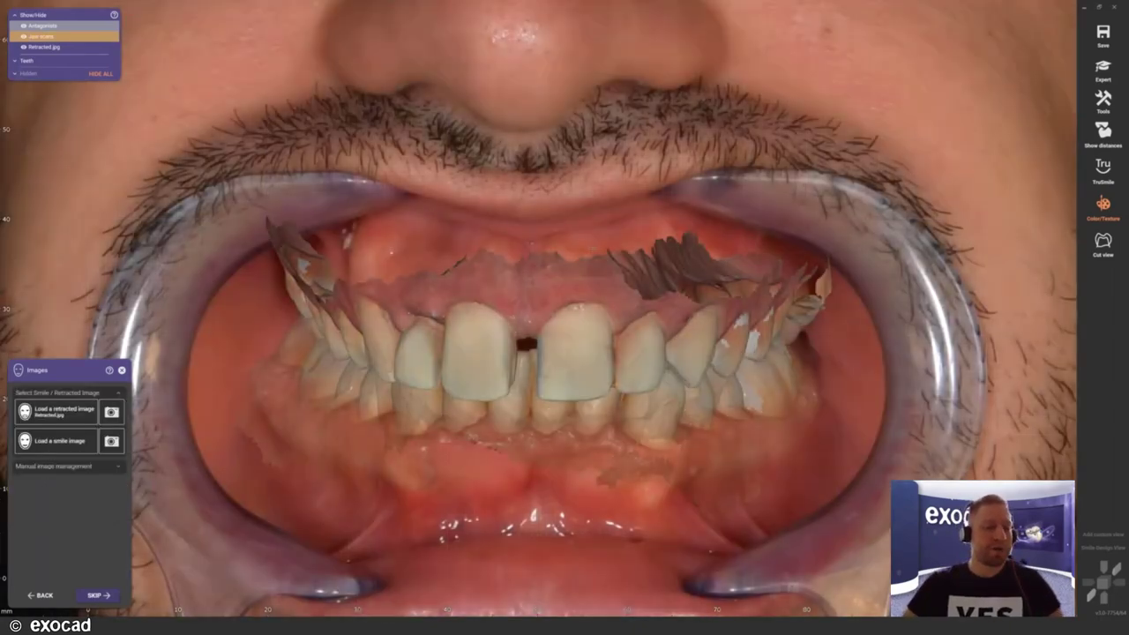
Step: Load the smiling photo and fine-tune its right alignment point against the scan
left_click(55, 440)
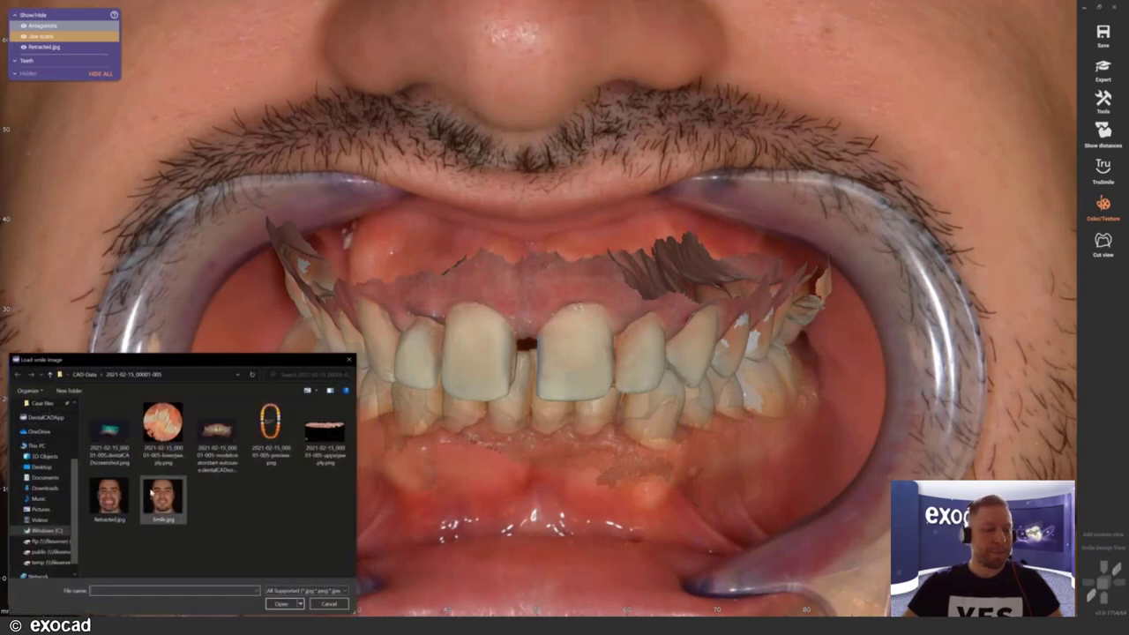
double_click(161, 497)
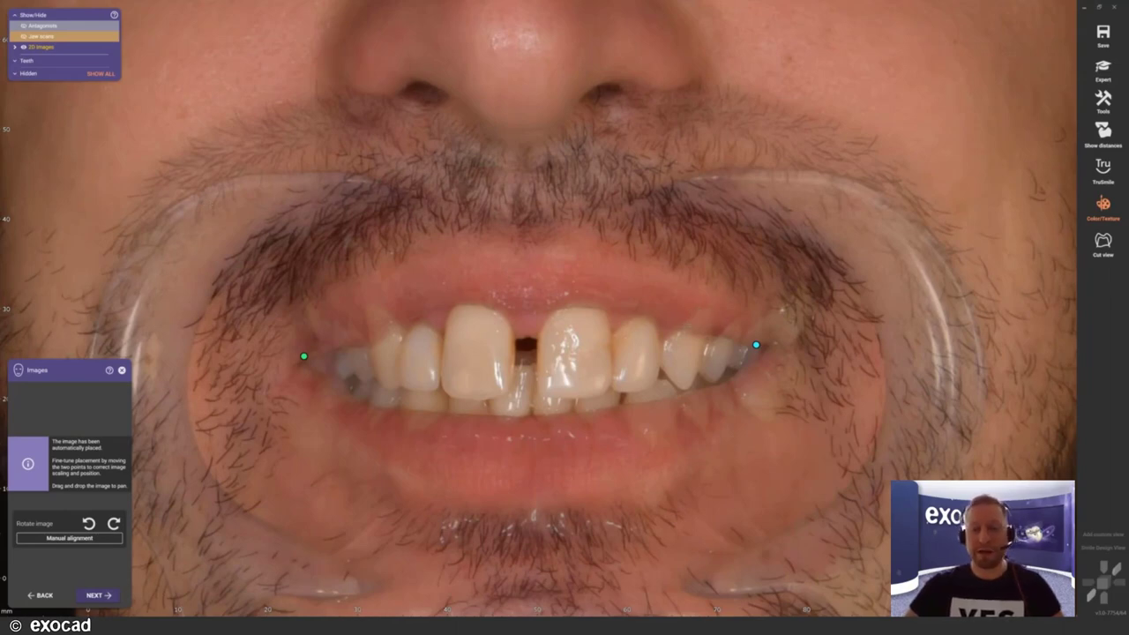
scroll(690, 325, "up", 3)
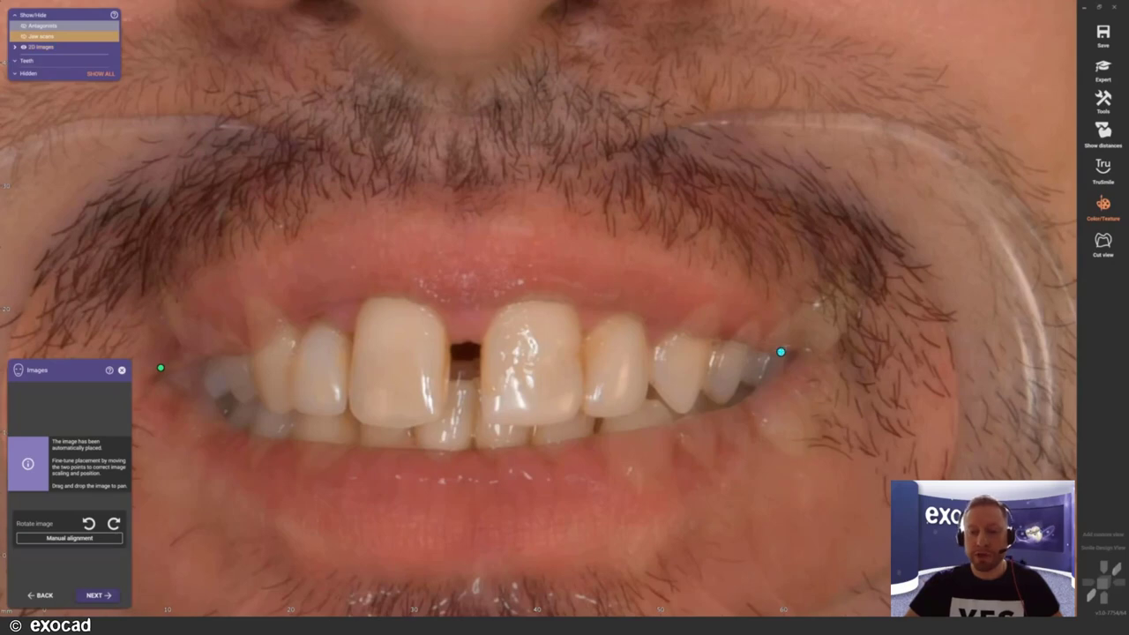
left_click_drag(781, 352, 785, 350)
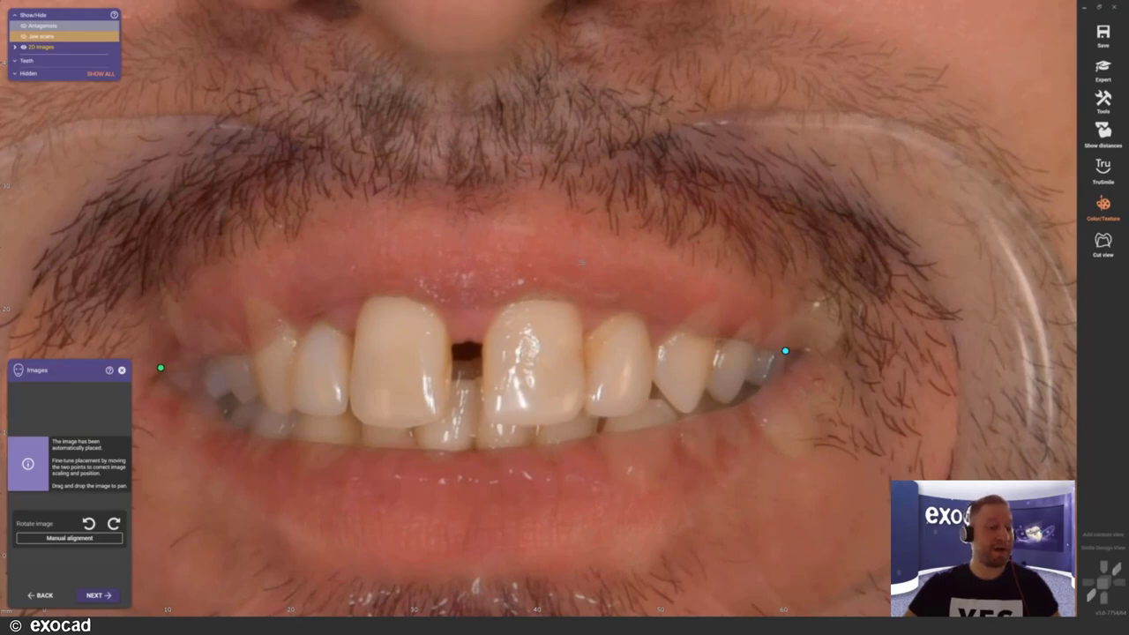
scroll(582, 262, "down", 1)
scroll(582, 262, "down", 4)
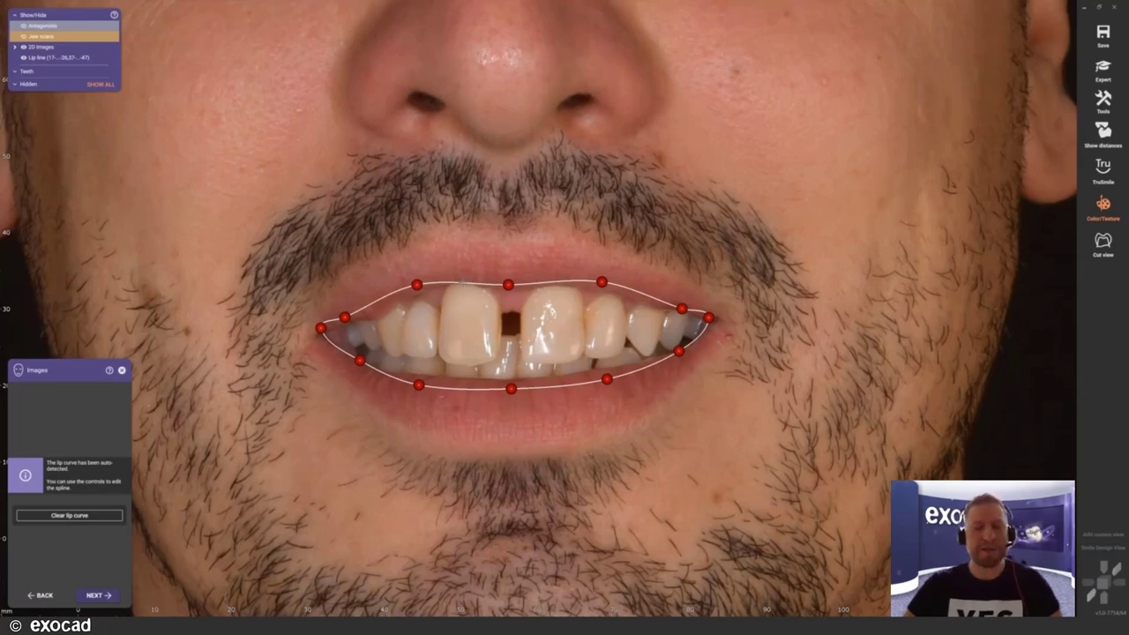
Step: Add two control points on the upper lip curve, raise them to the lip edge, and accept
left_click(462, 282)
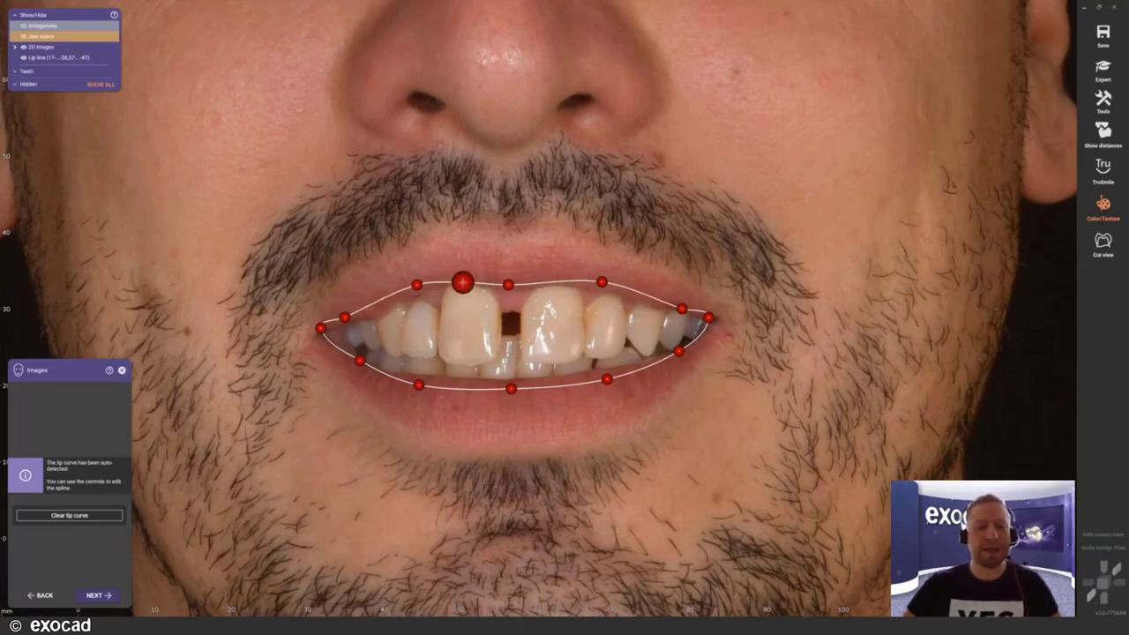
left_click_drag(462, 282, 460, 273)
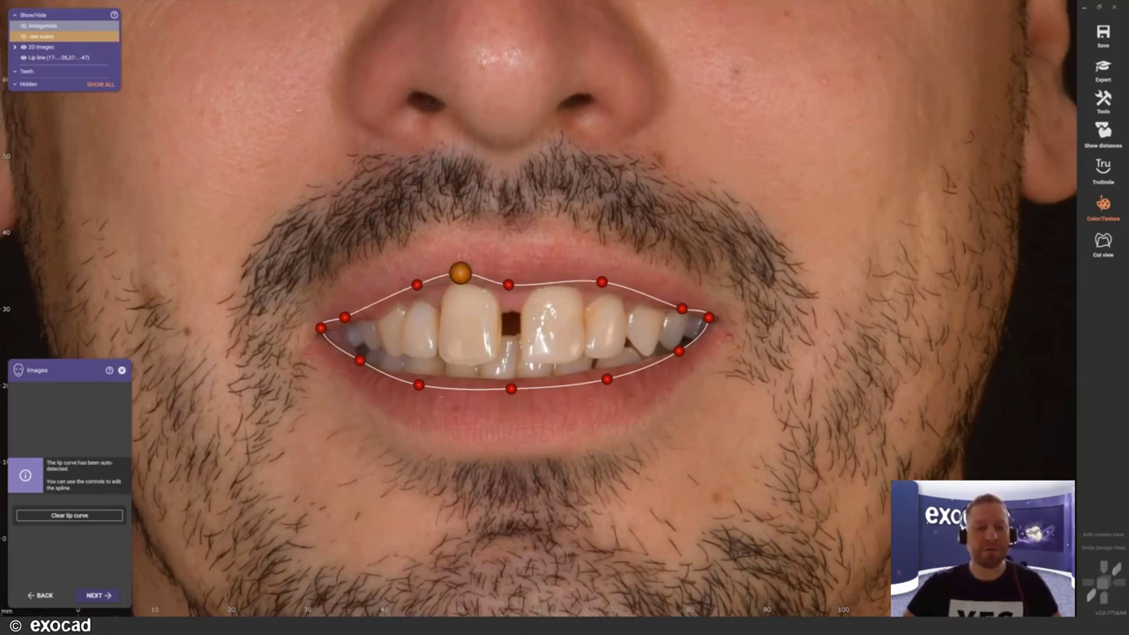
left_click(554, 282)
left_click_drag(555, 281, 552, 275)
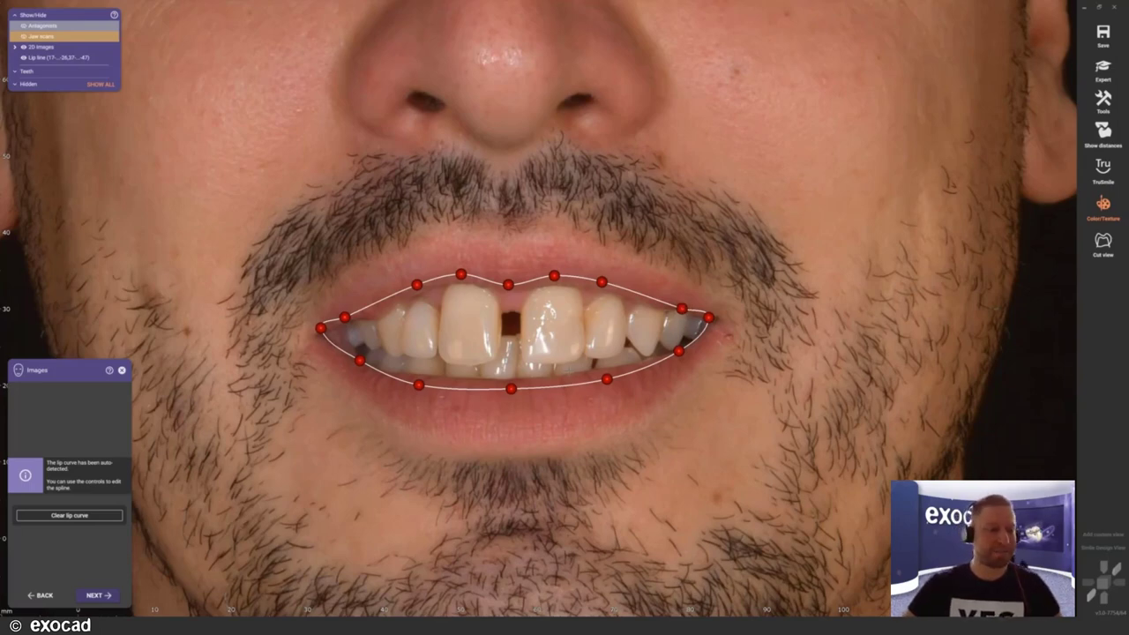
left_click(97, 595)
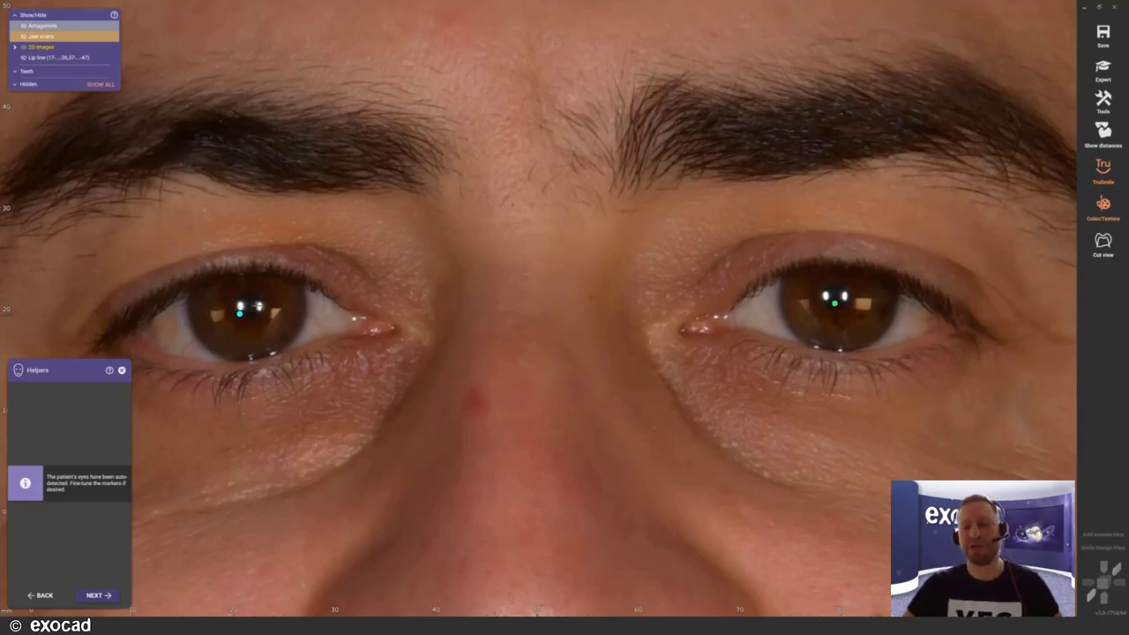
Step: Drag the left and right eye markers onto the centres of the pupils
left_click_drag(239, 313, 248, 305)
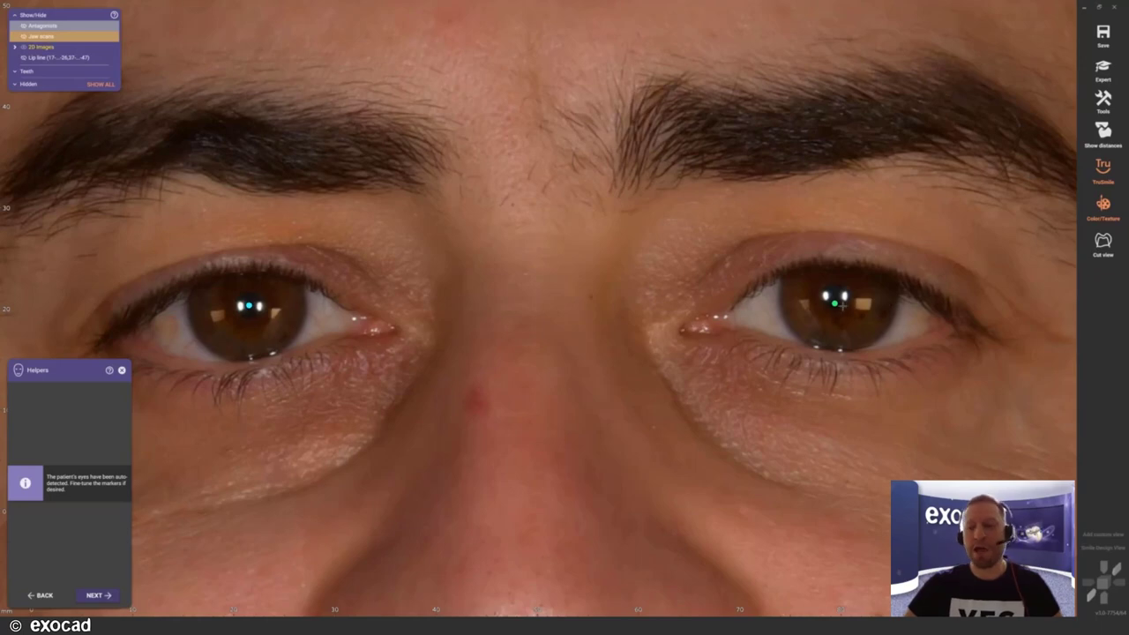
left_click_drag(835, 301, 835, 295)
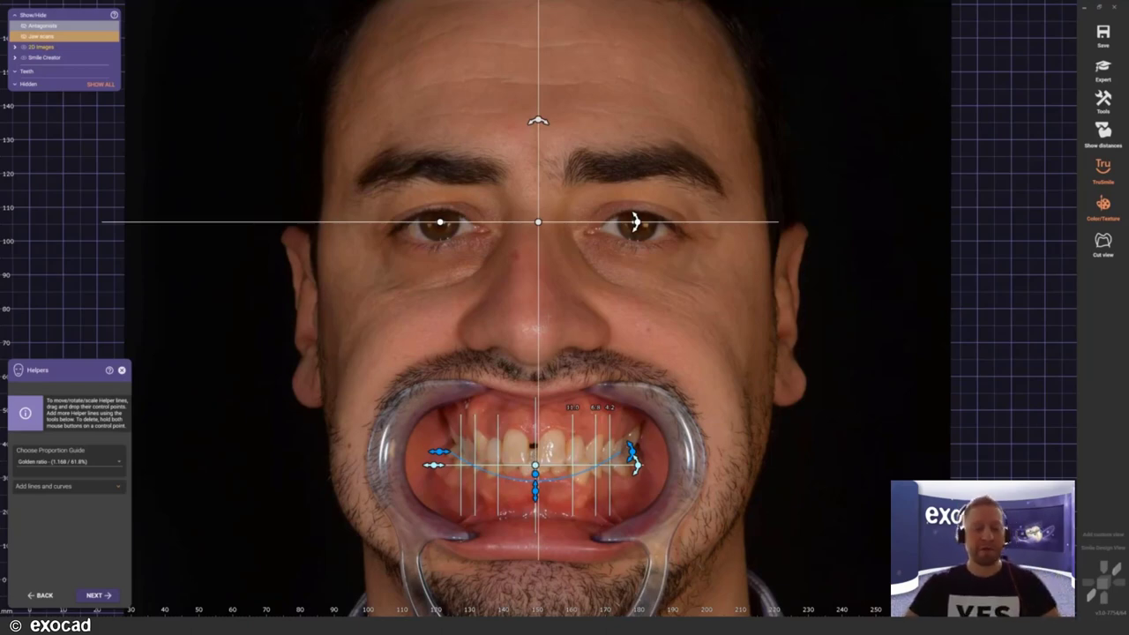
Step: Review the proportion guide options and keep Golden ratio
left_click(54, 463)
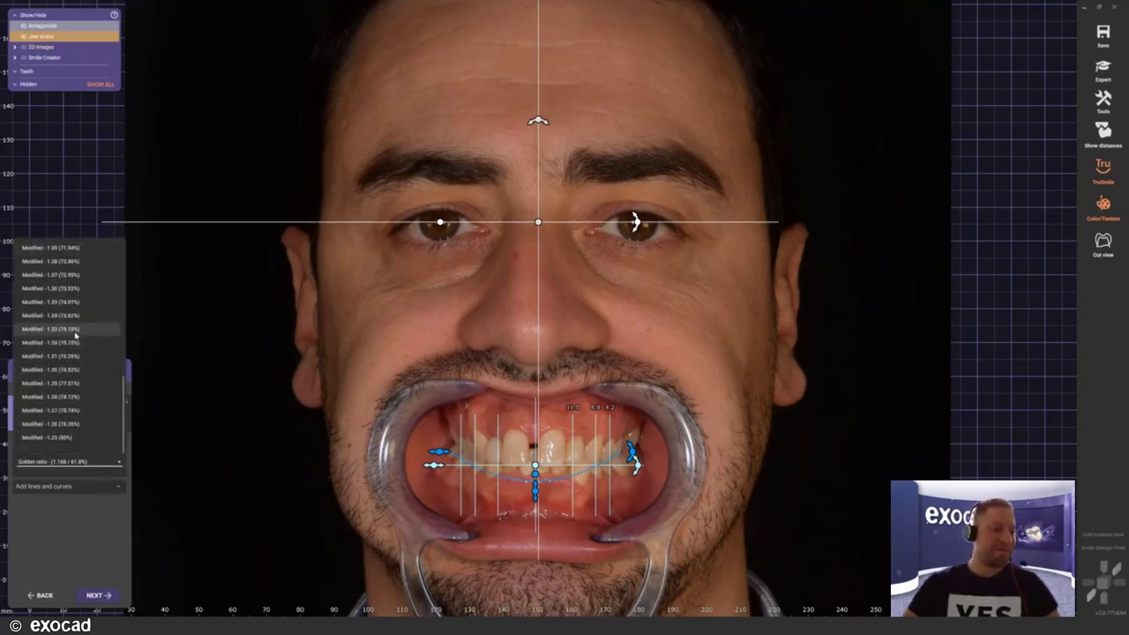
scroll(76, 333, "up", 10)
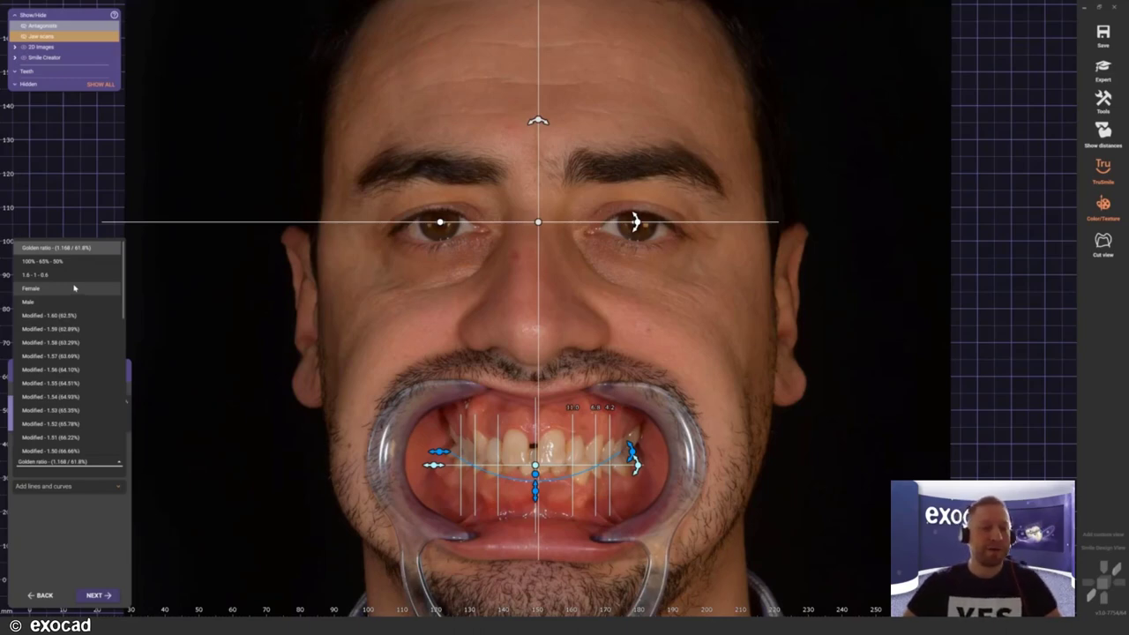
left_click(53, 248)
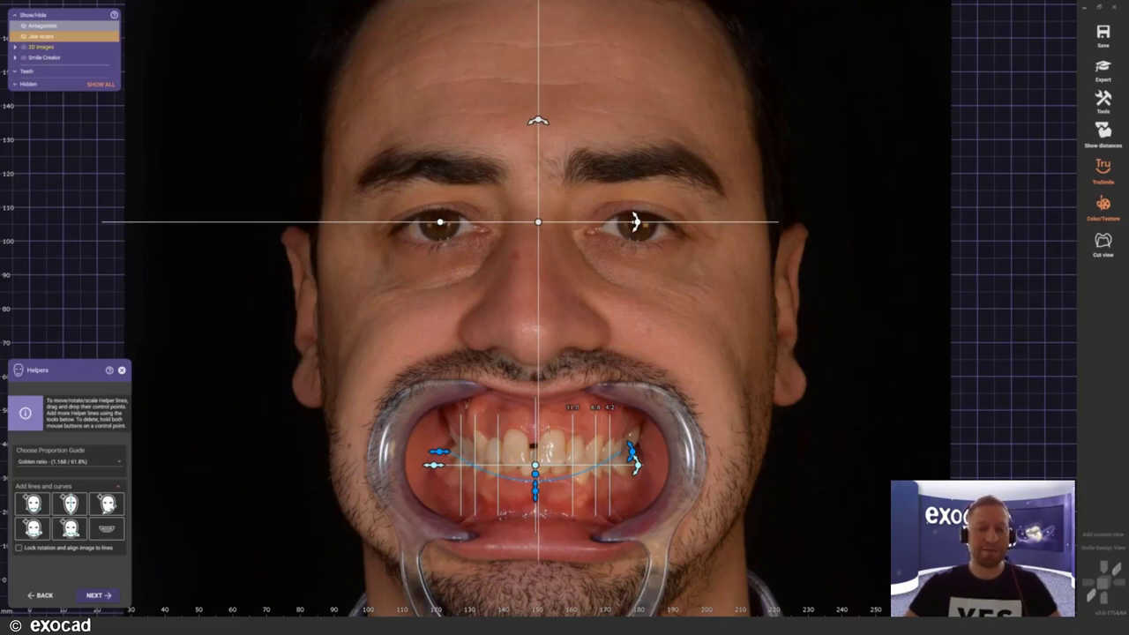
Step: Zoom onto the mouth, centre the helper grid on the dental midline, lower it, and level it at 0.0°
scroll(553, 593, "up", 3)
scroll(538, 530, "up", 2)
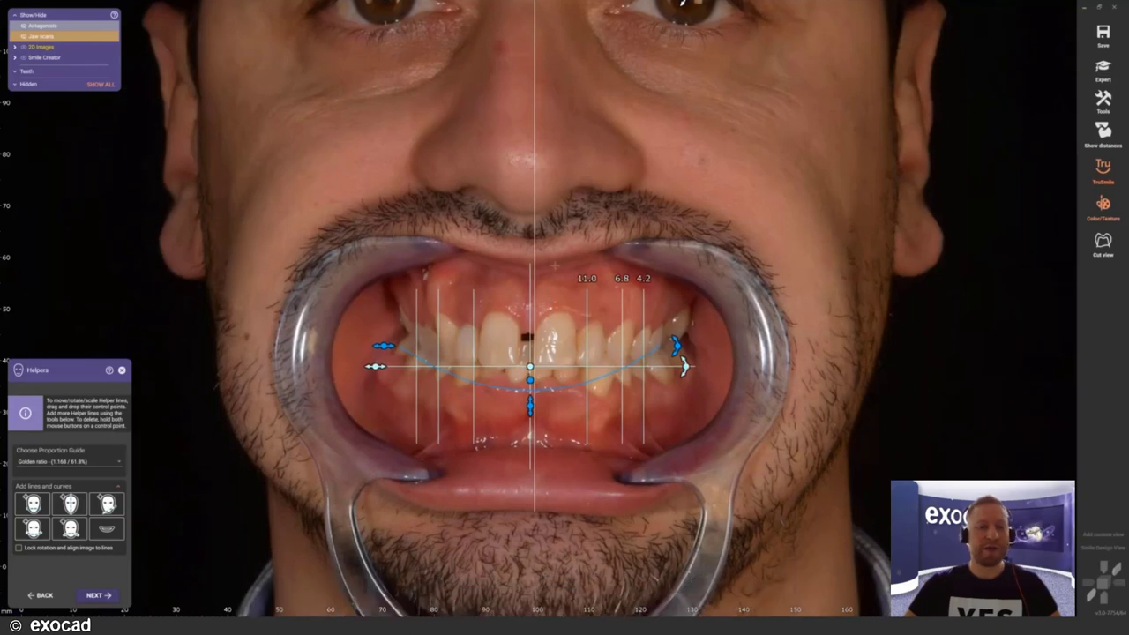
scroll(492, 318, "up", 2)
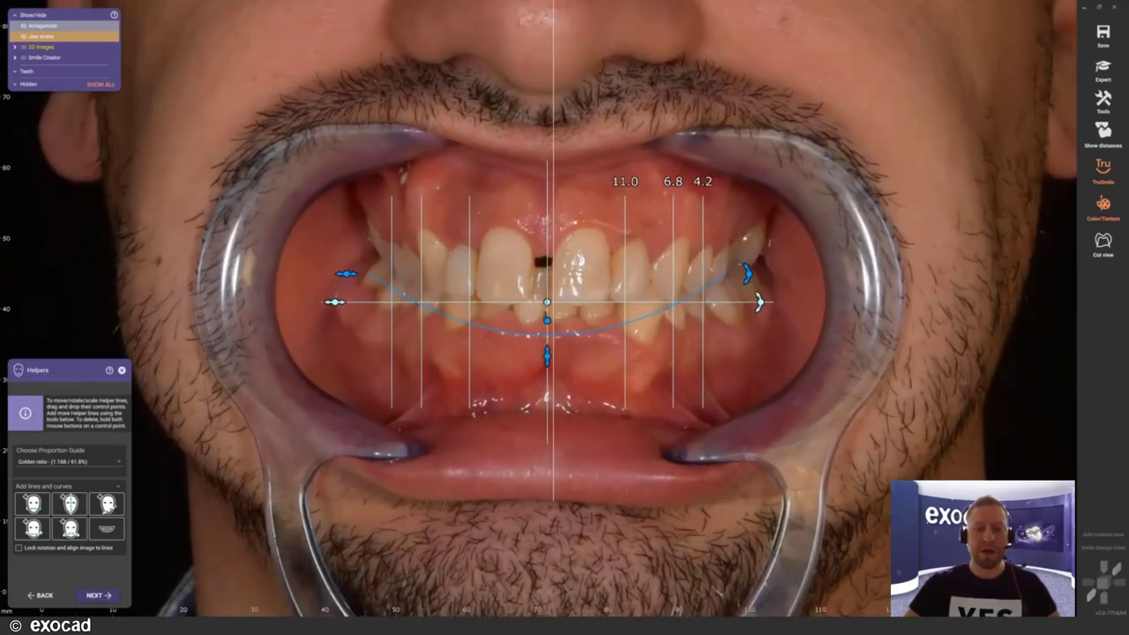
left_click_drag(546, 301, 548, 297)
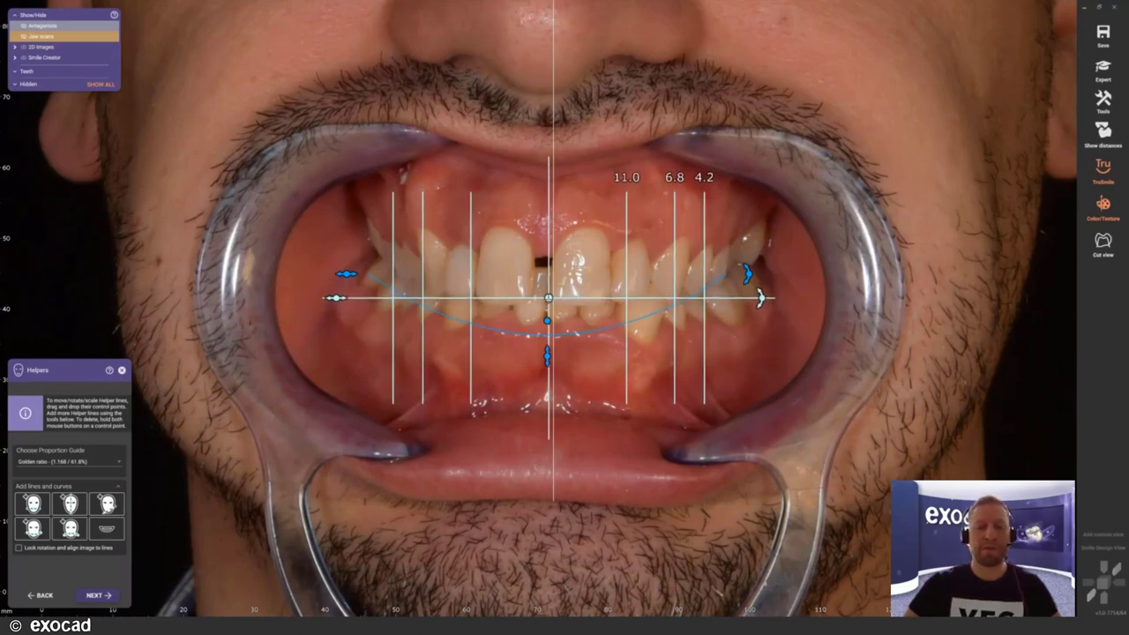
left_click_drag(548, 297, 548, 302)
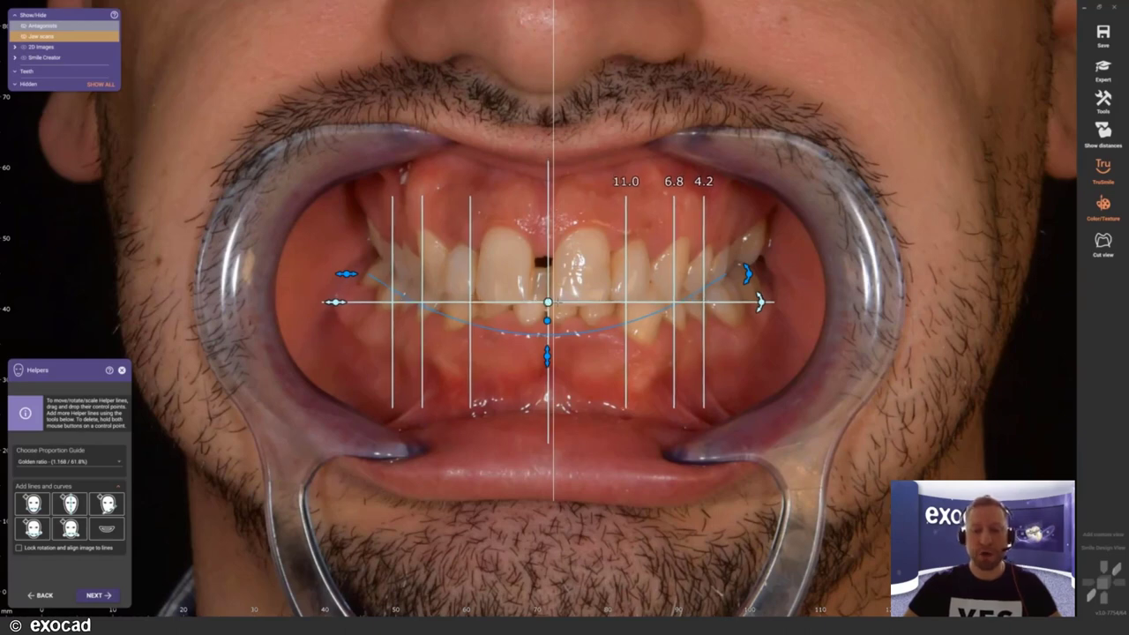
left_click_drag(760, 302, 760, 301)
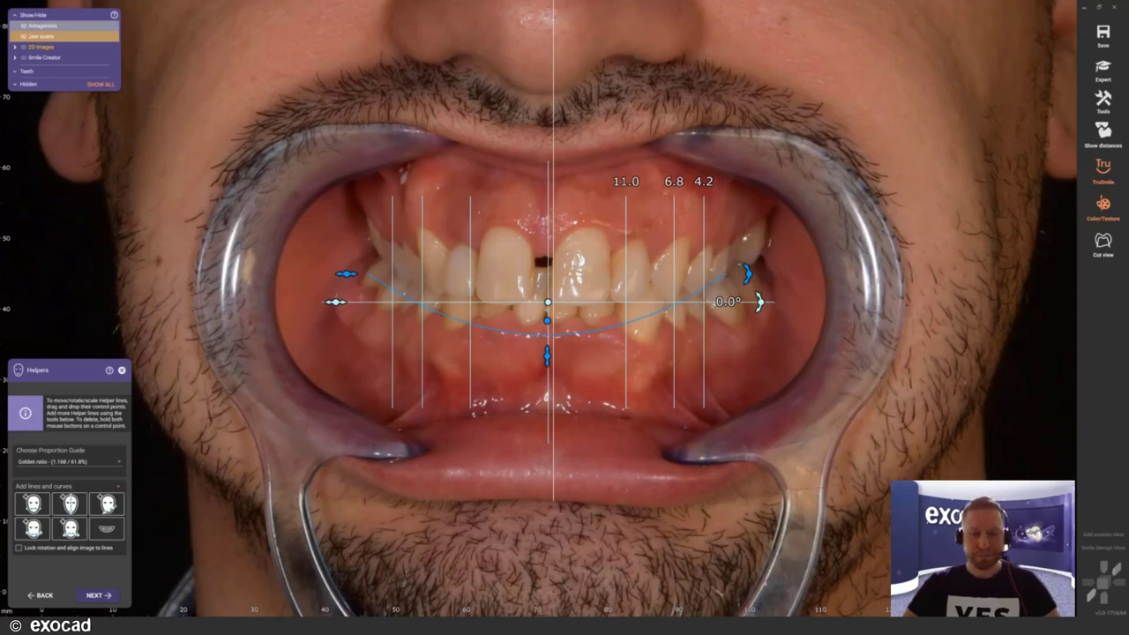
Step: Rescale the proportion grid to widths 9.5, 5.9 and 3.6 and raise the smile curve to a shallower arc
left_click_drag(335, 302, 364, 302)
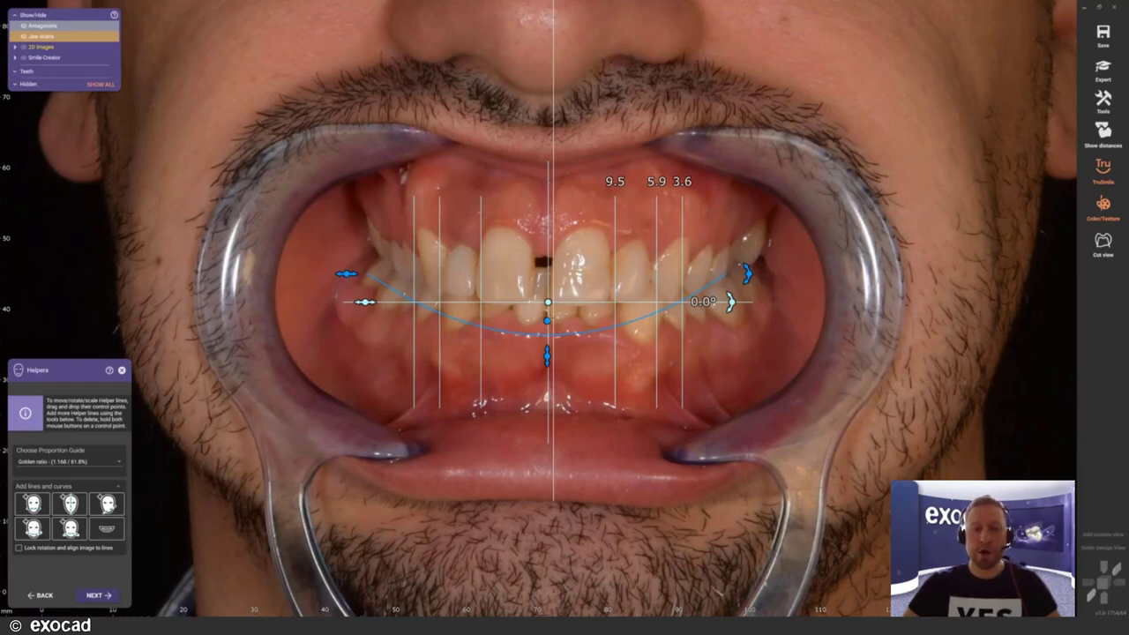
left_click_drag(547, 320, 547, 295)
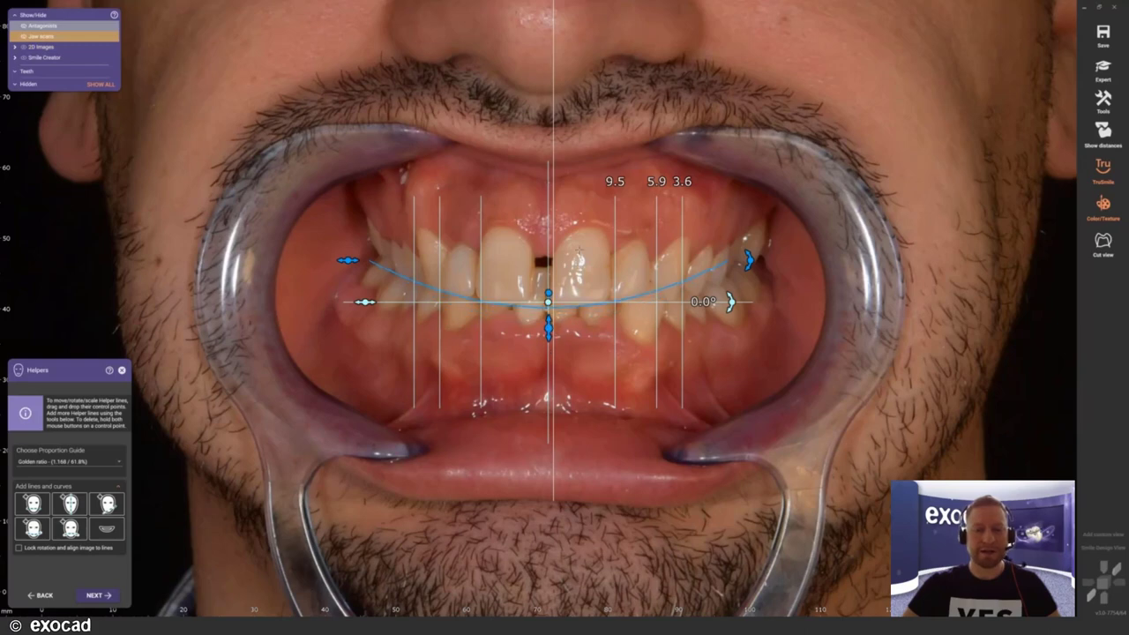
scroll(599, 309, "down", 1)
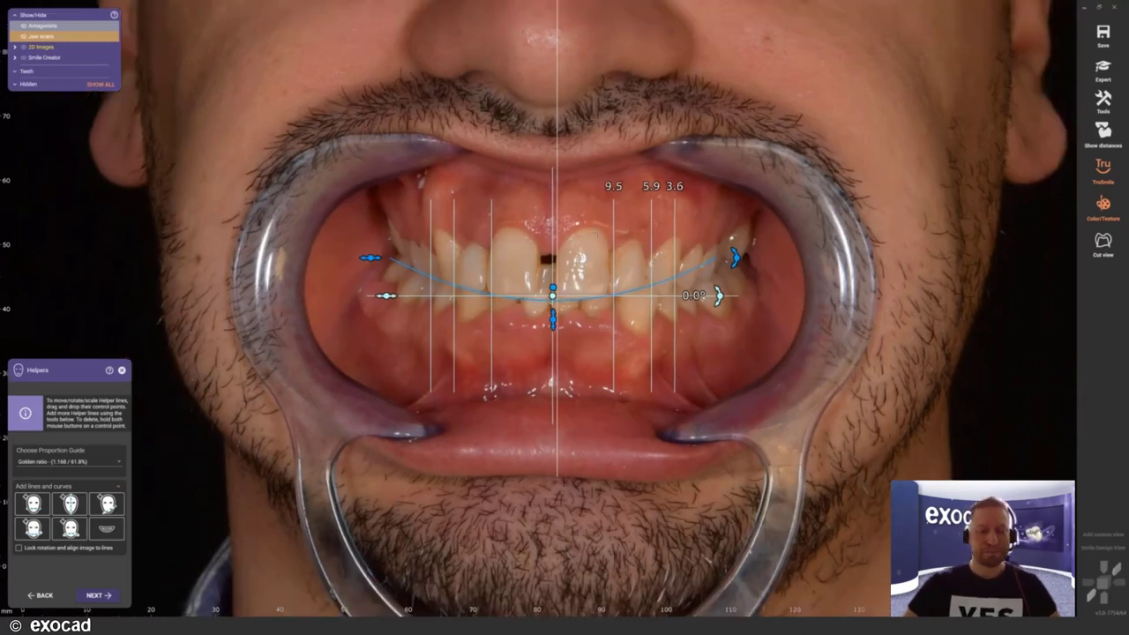
scroll(599, 231, "down", 2)
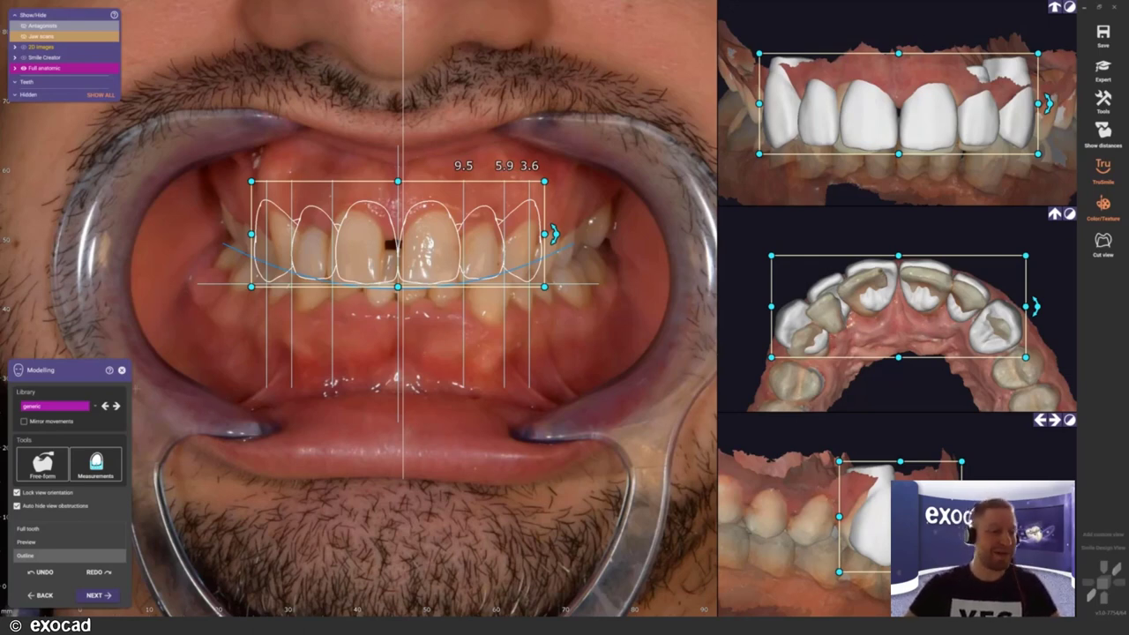
Step: Browse the tooth library list and replace the generic teeth with the ZRD 01 library
left_click(92, 405)
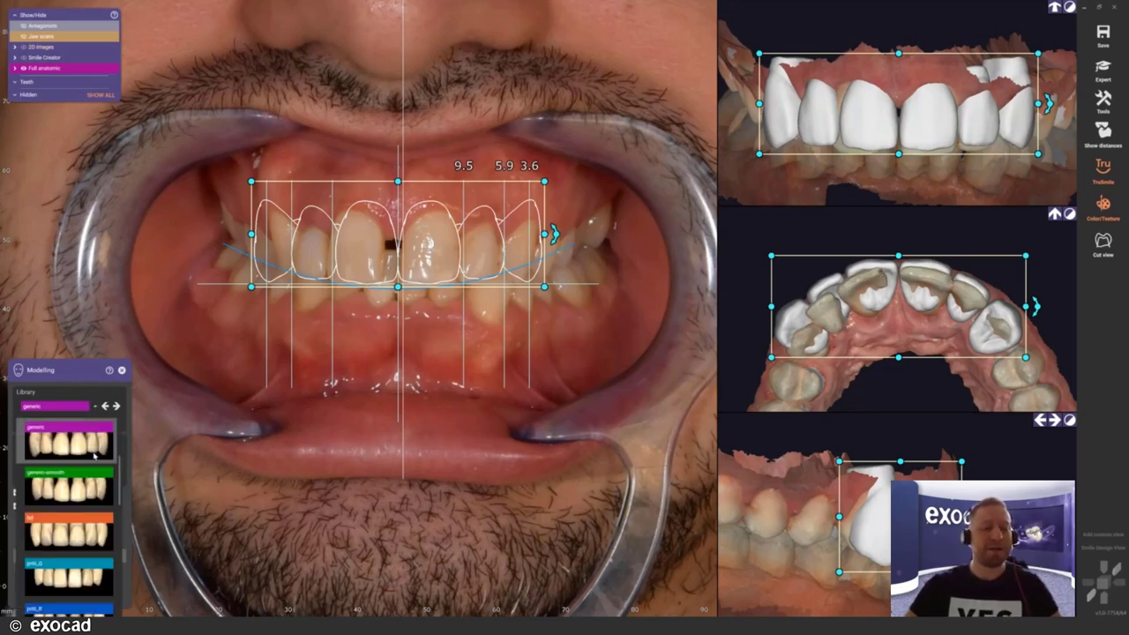
scroll(91, 457, "up", 3)
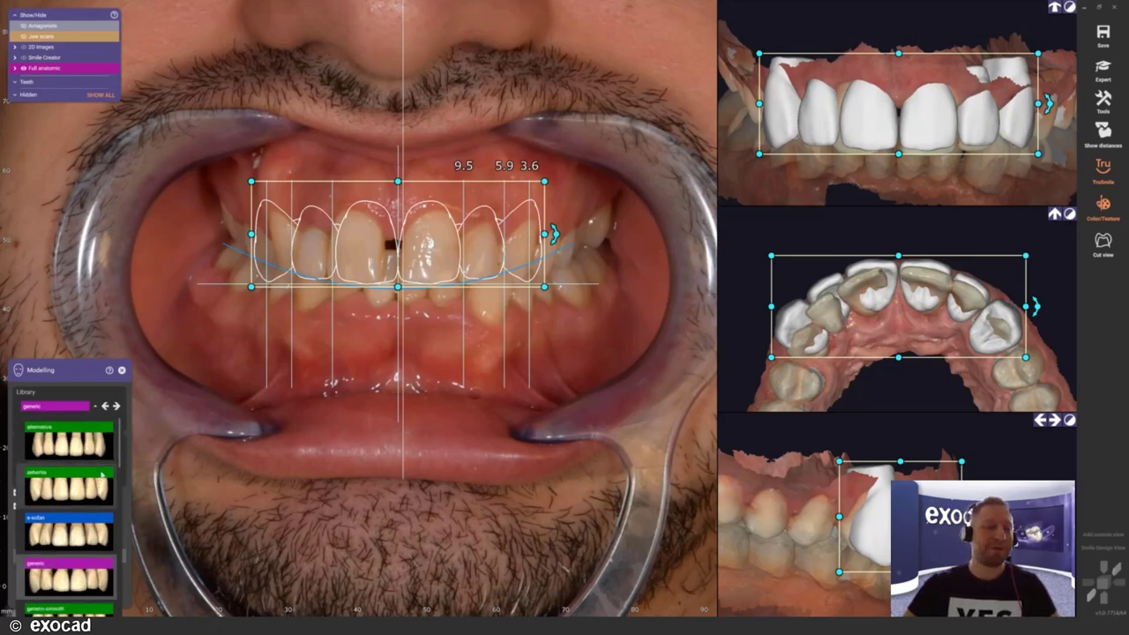
scroll(97, 480, "down", 5)
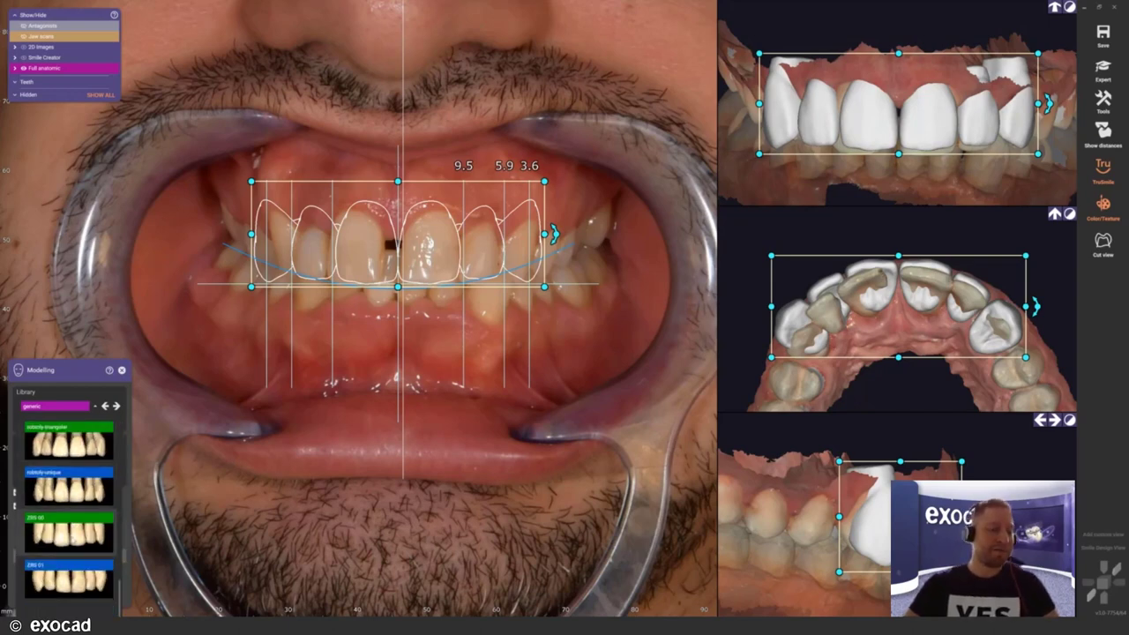
scroll(68, 503, "up", 3)
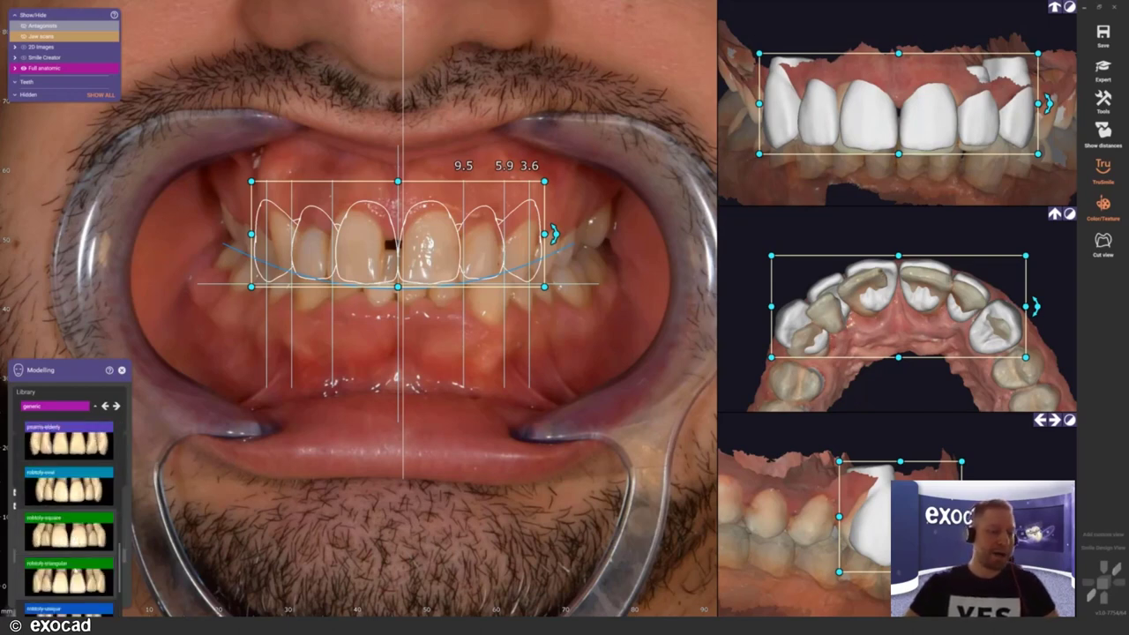
scroll(74, 575, "down", 3)
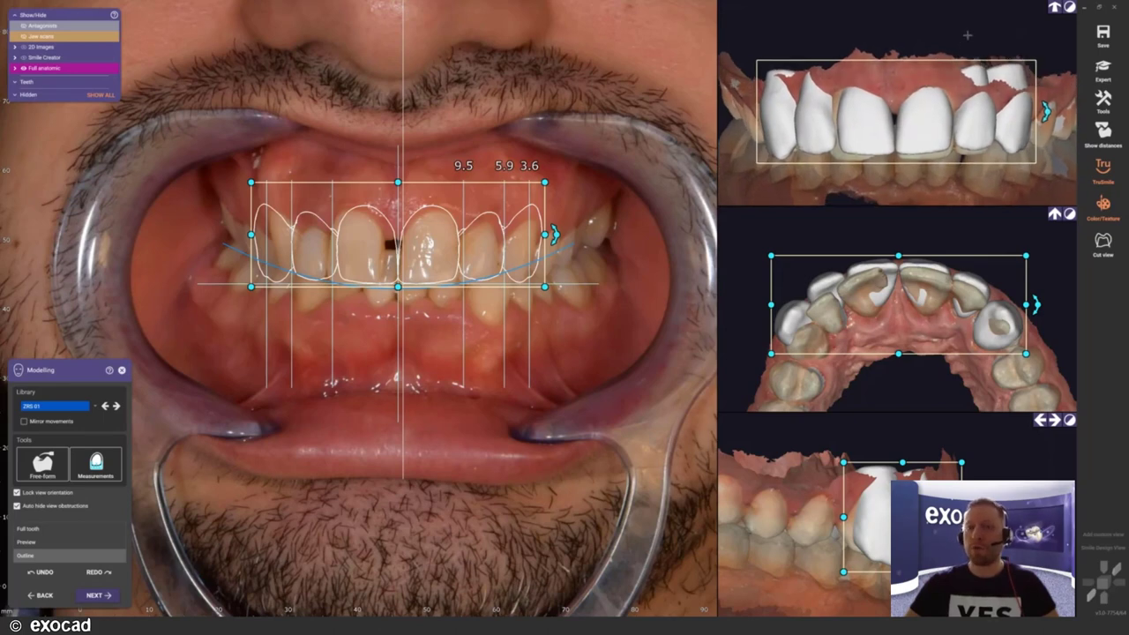
Step: Reset the front and occlusal 3D views to overviews and flip the lower view frontal, then back to side
left_click(1054, 7)
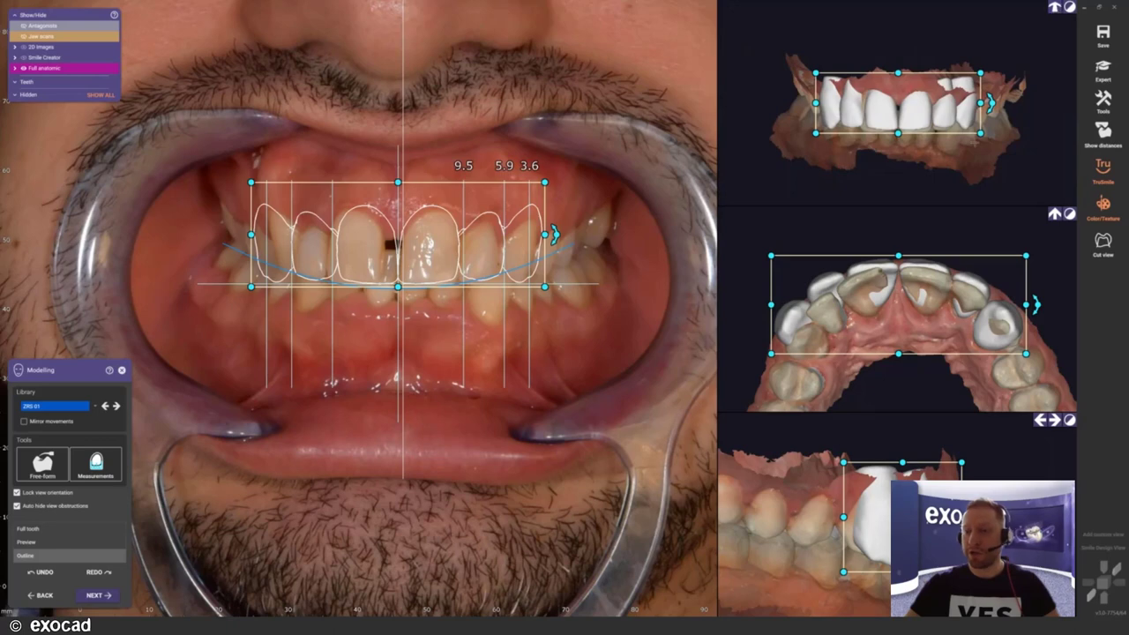
right_click_drag(948, 249, 949, 216)
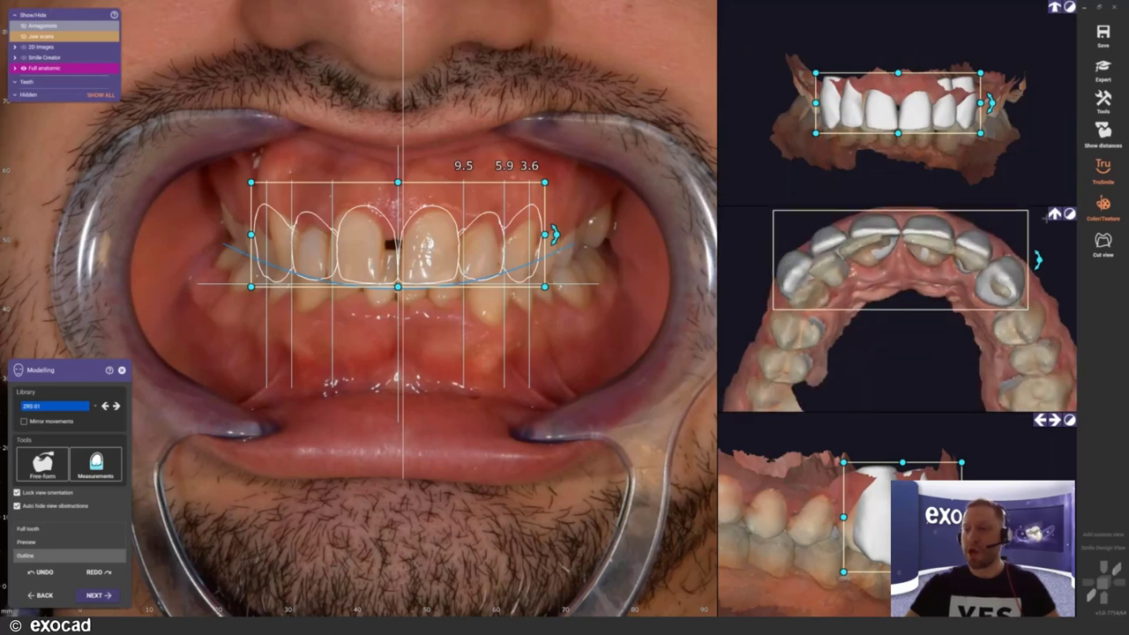
left_click(1054, 214)
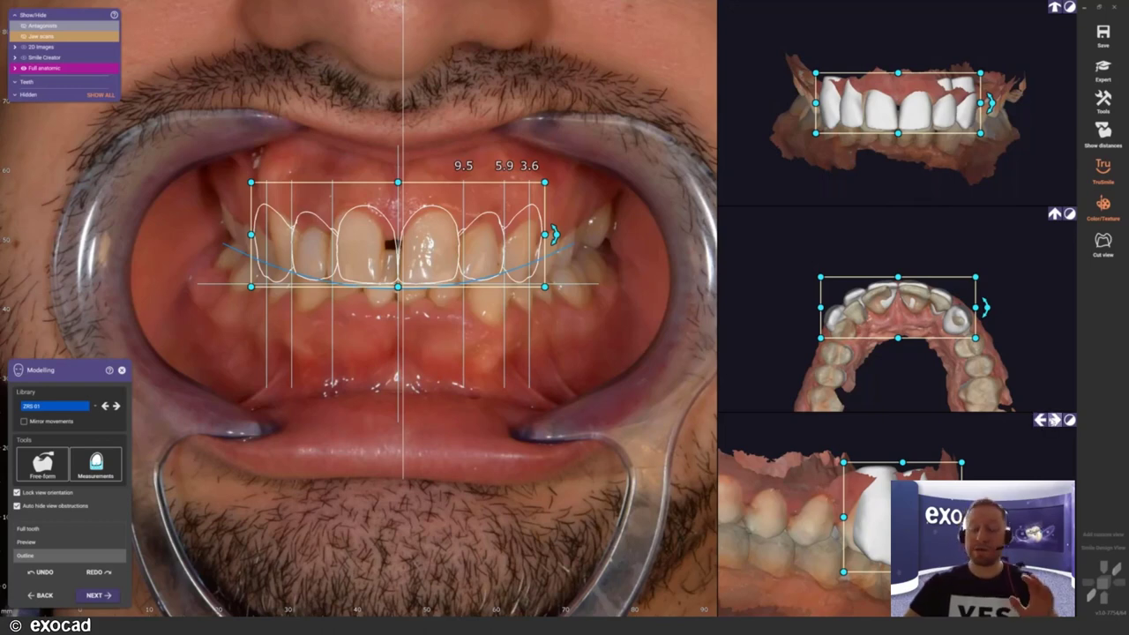
left_click(1054, 420)
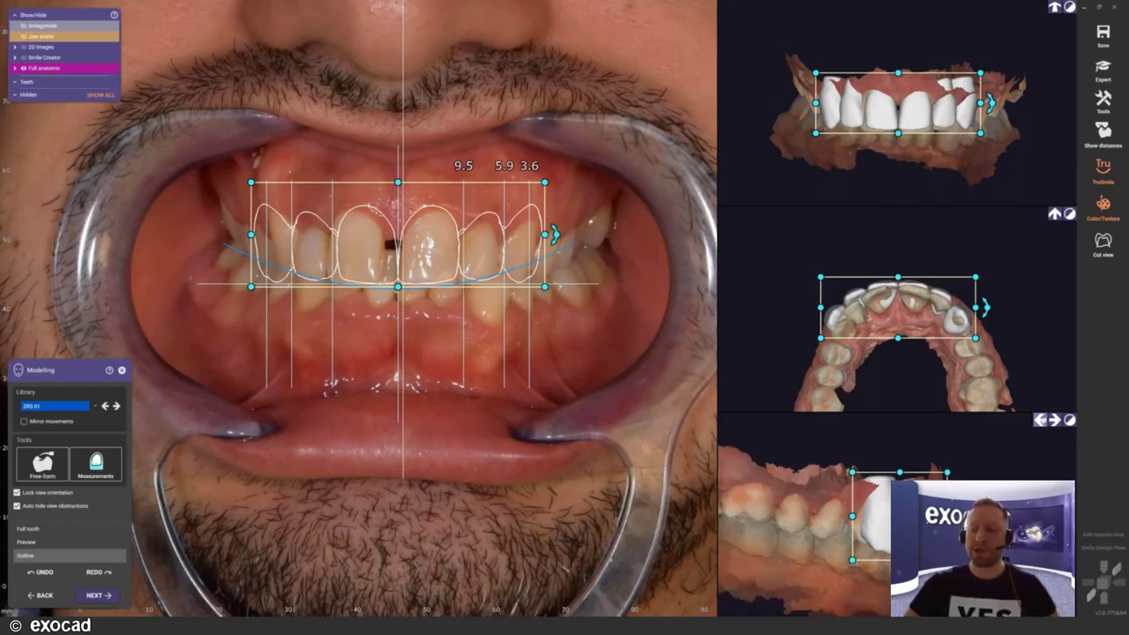
left_click(1054, 420)
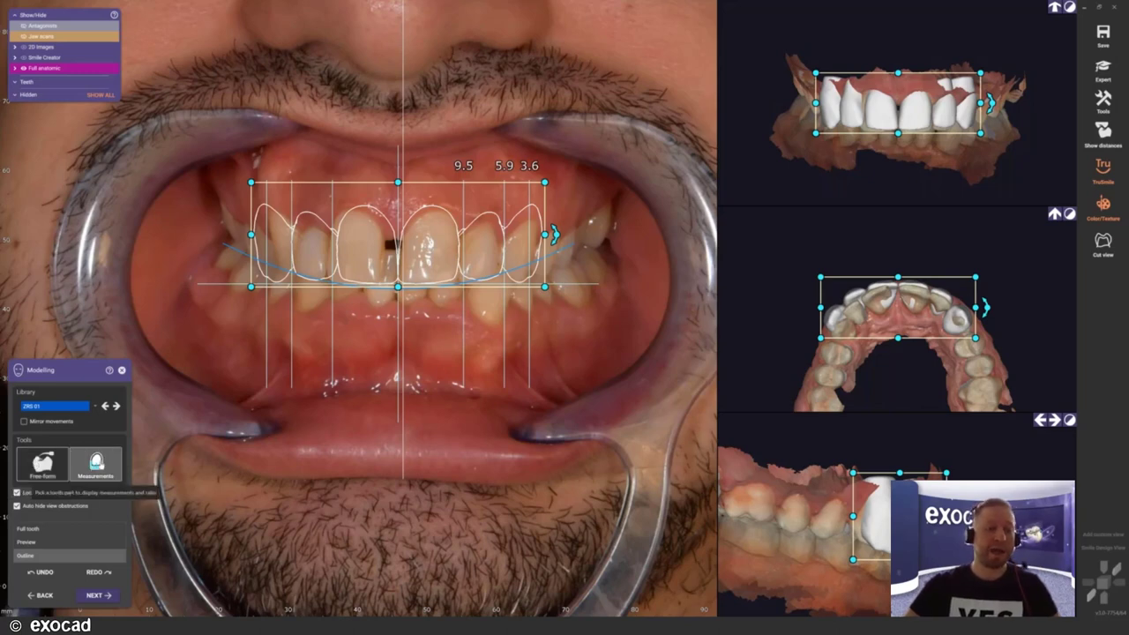
left_click(97, 463)
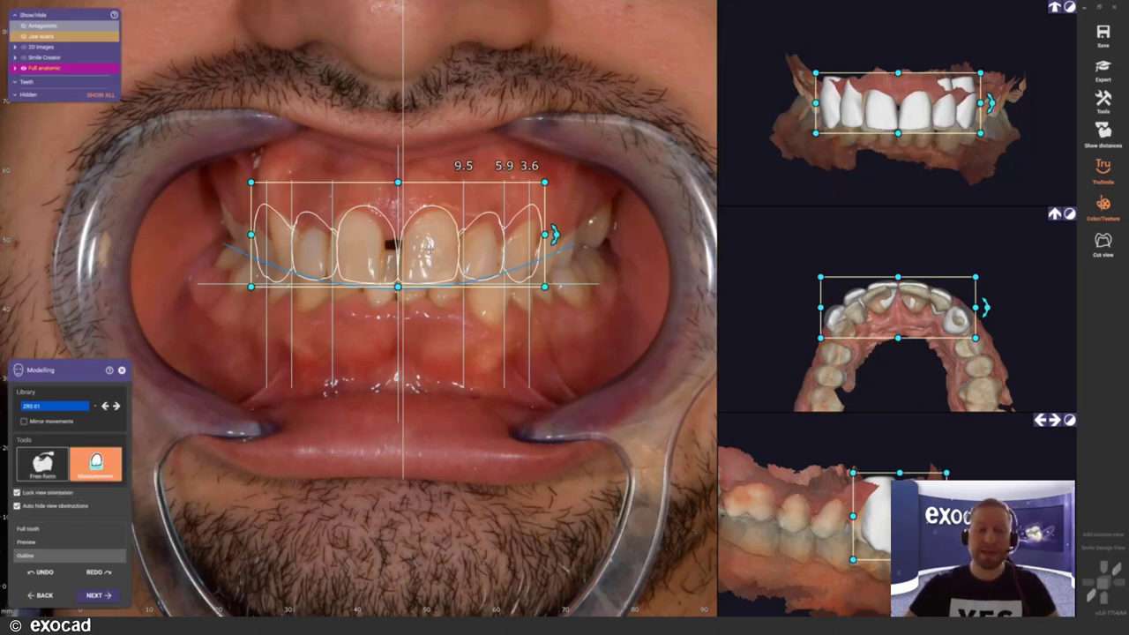
left_click(427, 248)
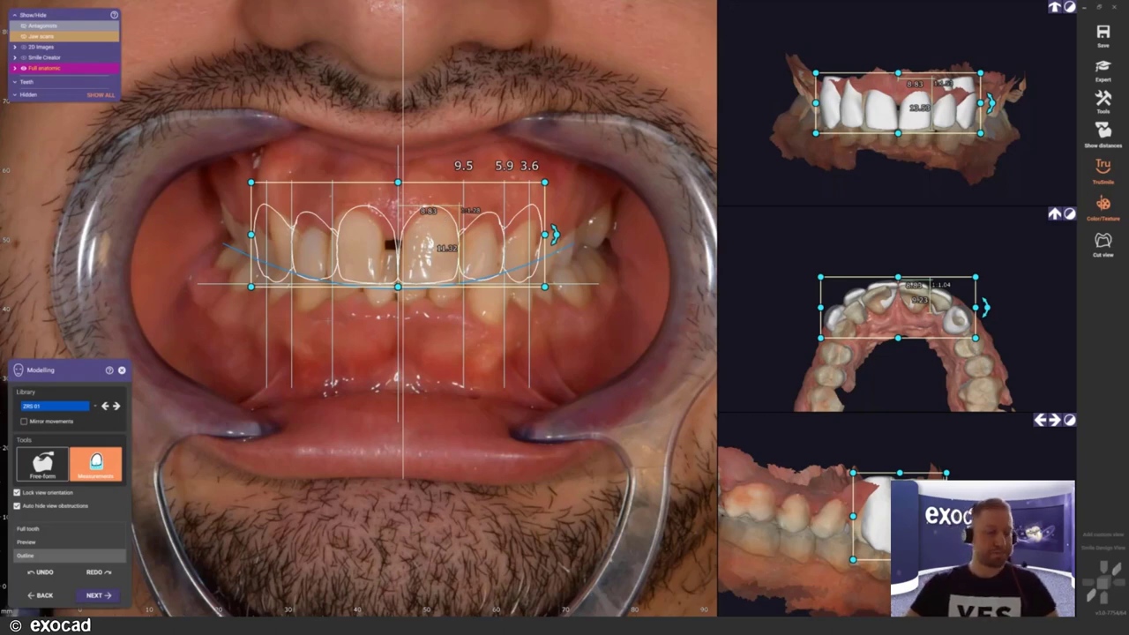
left_click(96, 463)
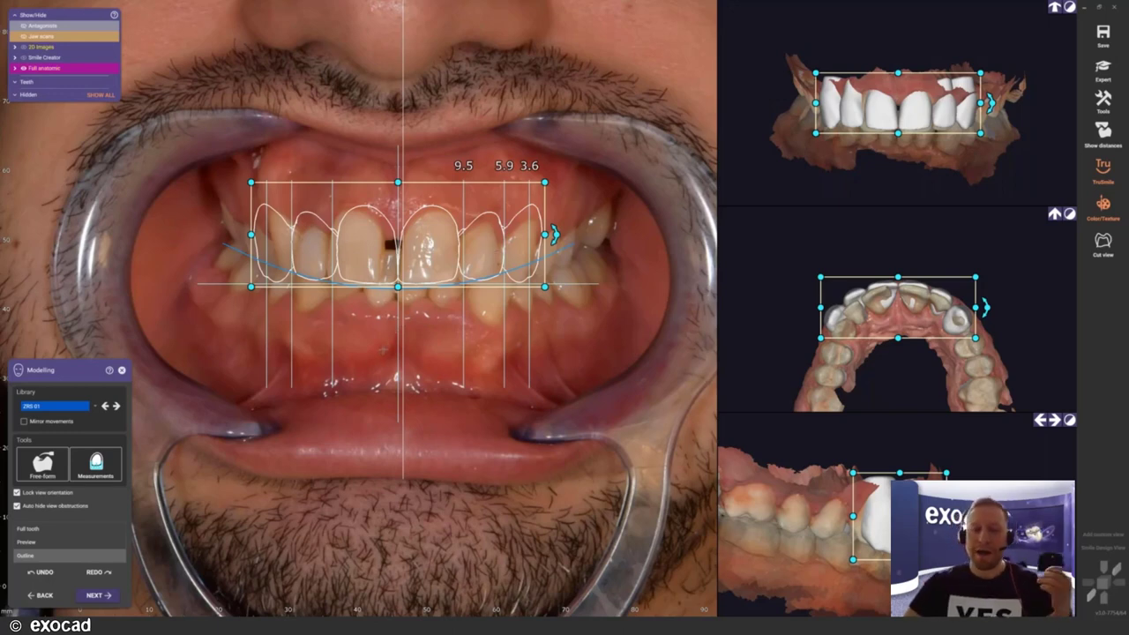
left_click(84, 529)
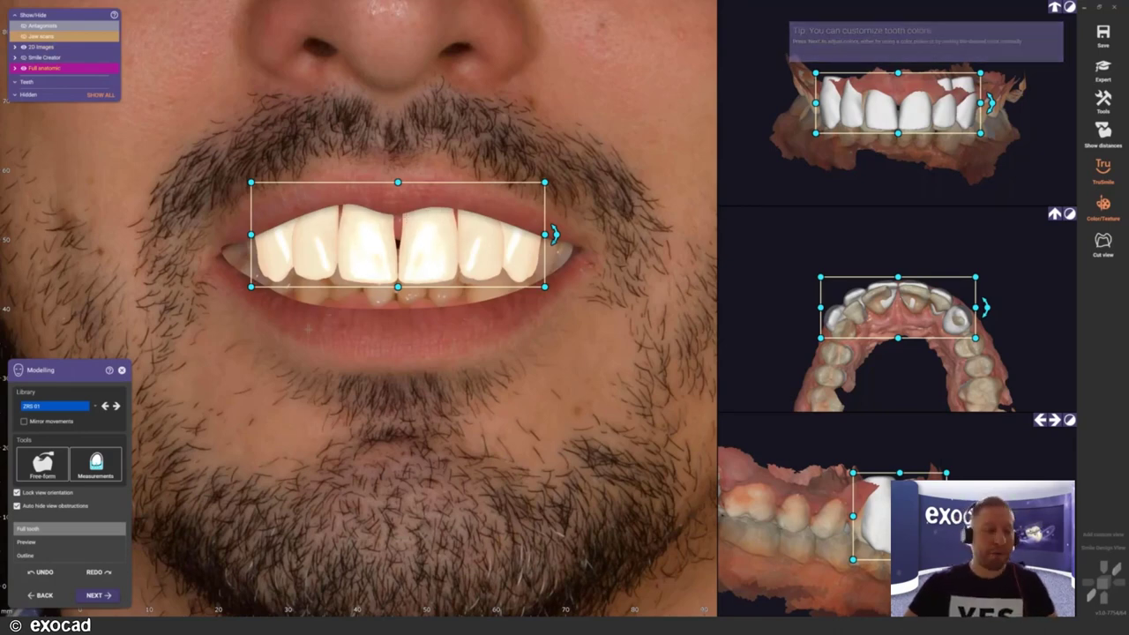
left_click(56, 542)
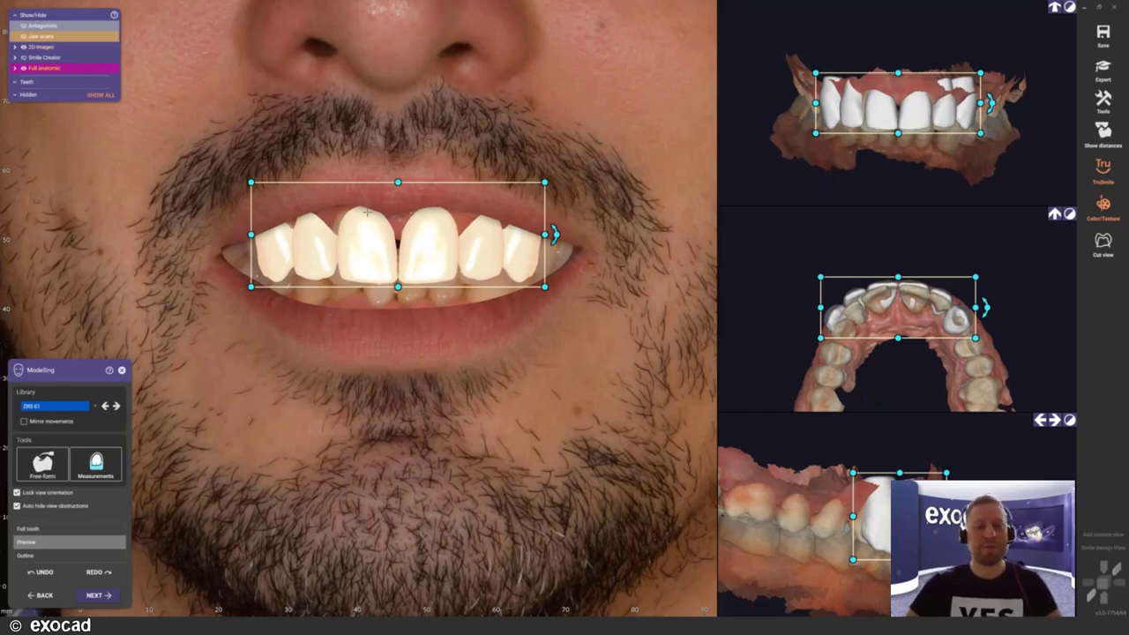
scroll(366, 213, "down", 5)
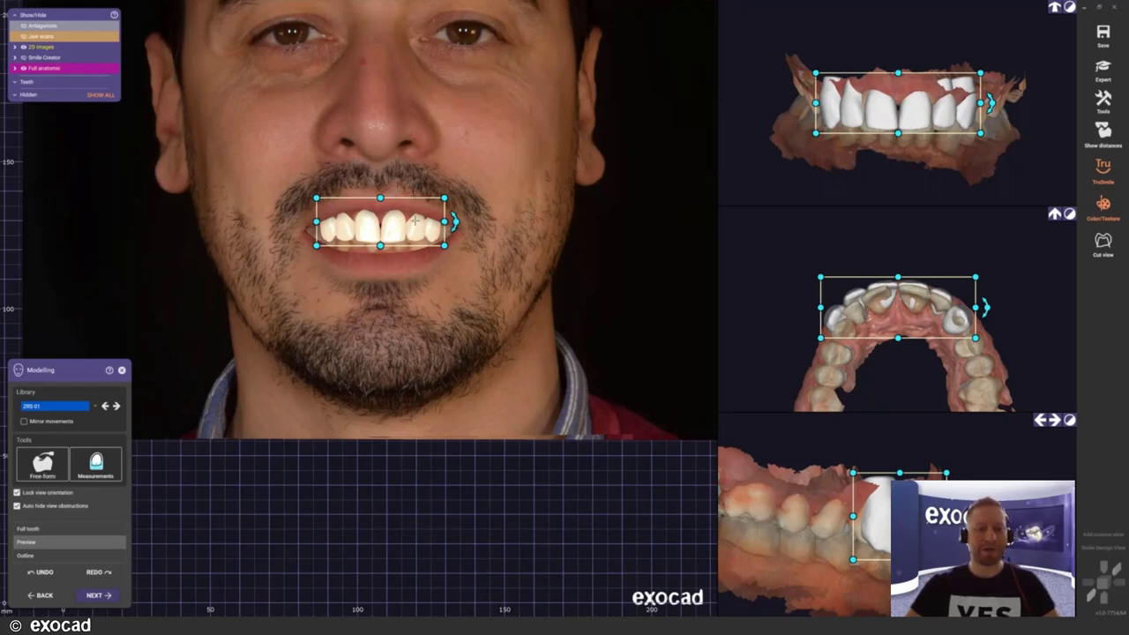
left_click(40, 556)
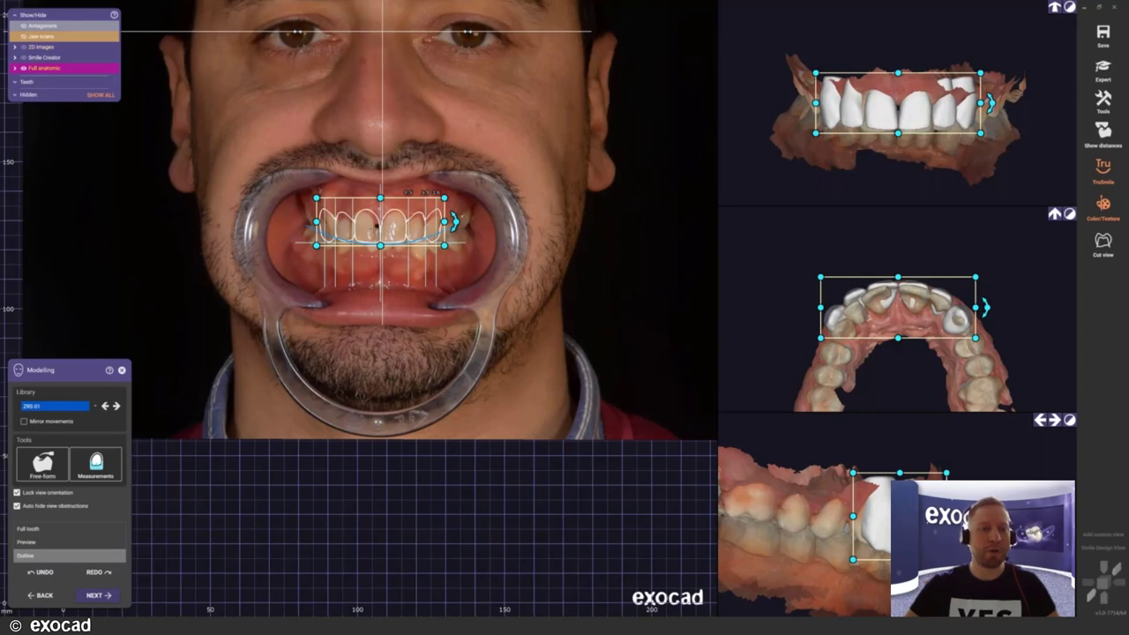
scroll(370, 196, "up", 5)
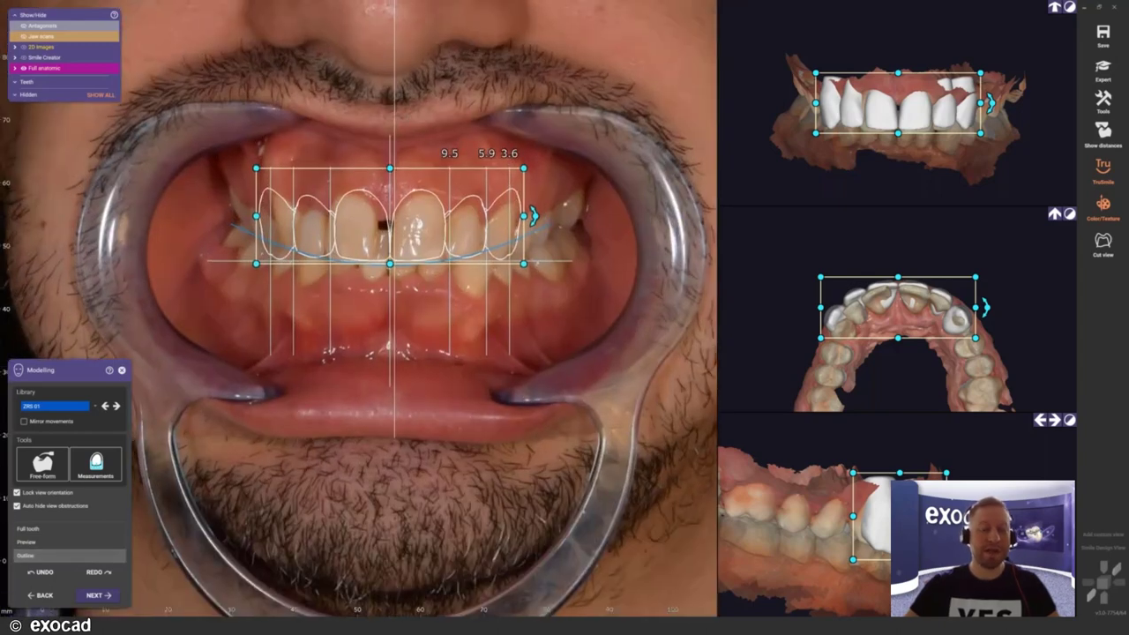
scroll(426, 214, "up", 3)
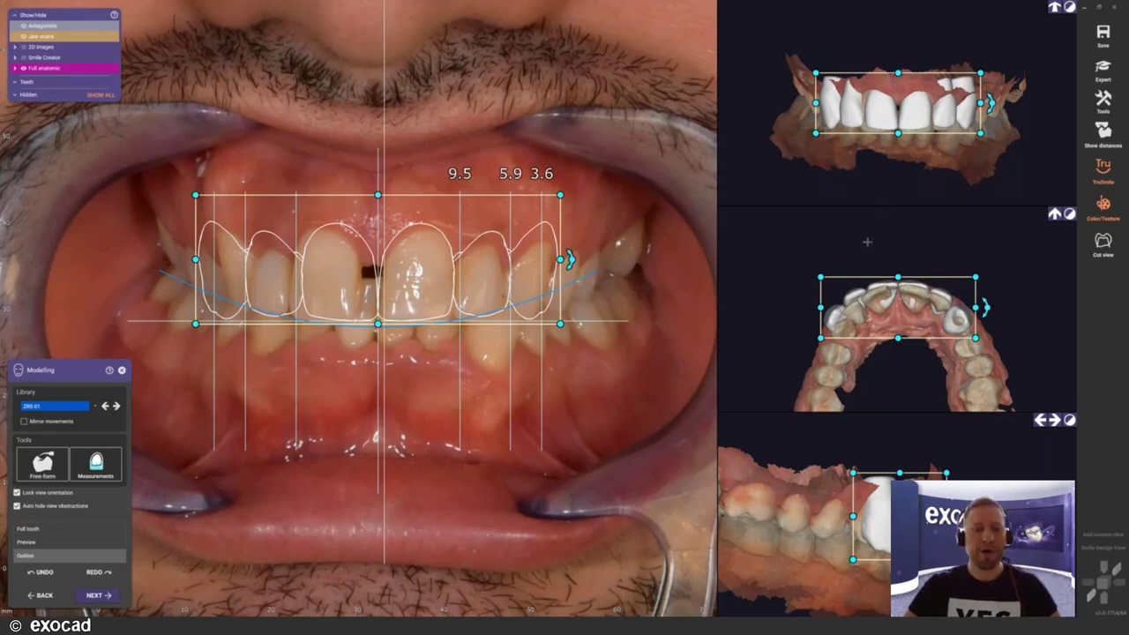
Step: Select the front teeth in the occlusal view and adjust the set's length and width
left_click(875, 254)
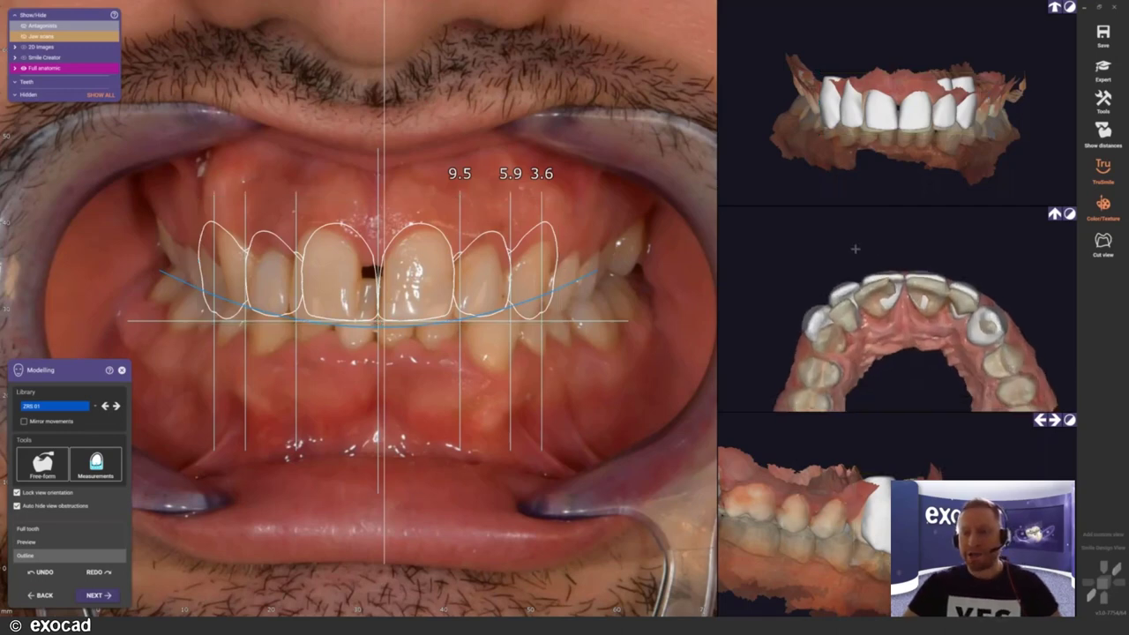
left_click_drag(779, 249, 1038, 358)
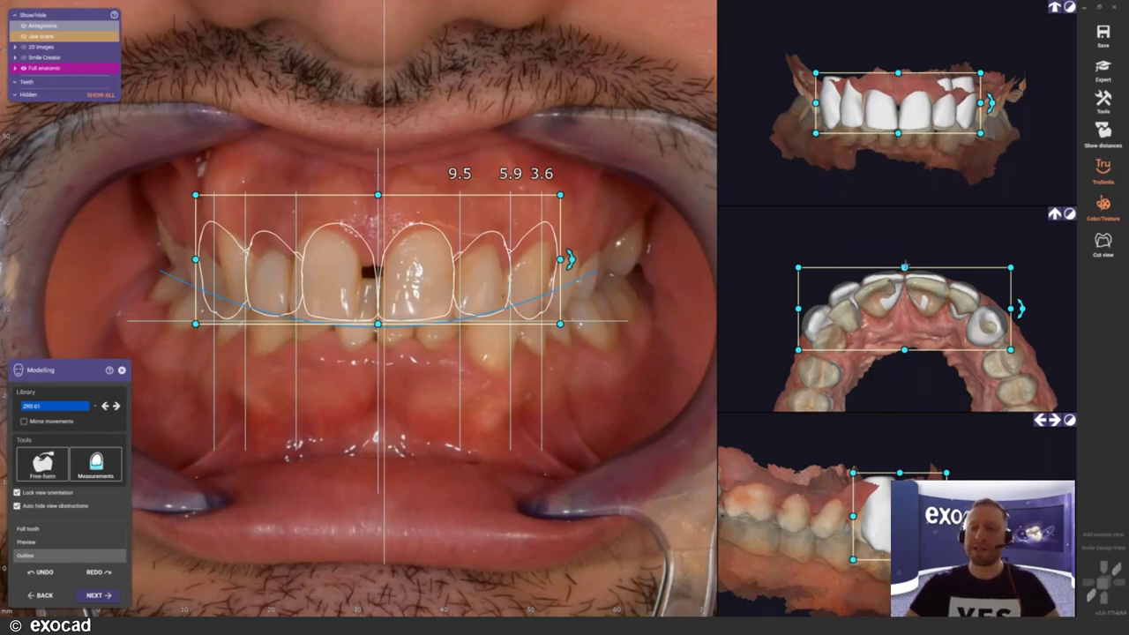
left_click_drag(904, 266, 901, 247)
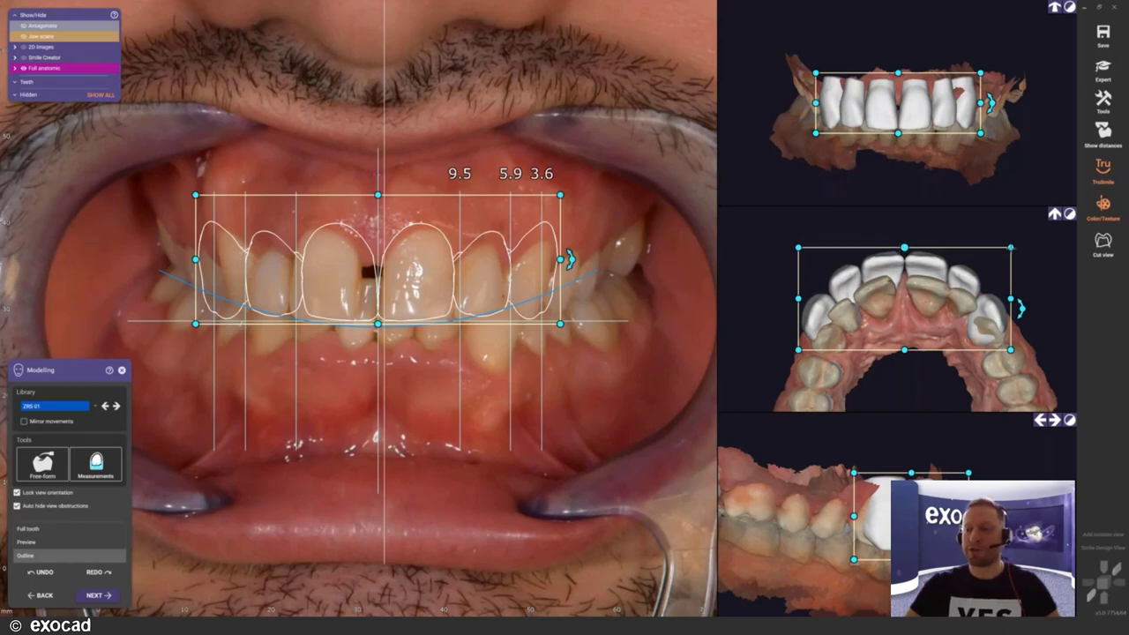
mouse_move(1010, 246)
left_mouse_down()
mouse_move(1018, 237)
mouse_move(1011, 251)
left_mouse_up()
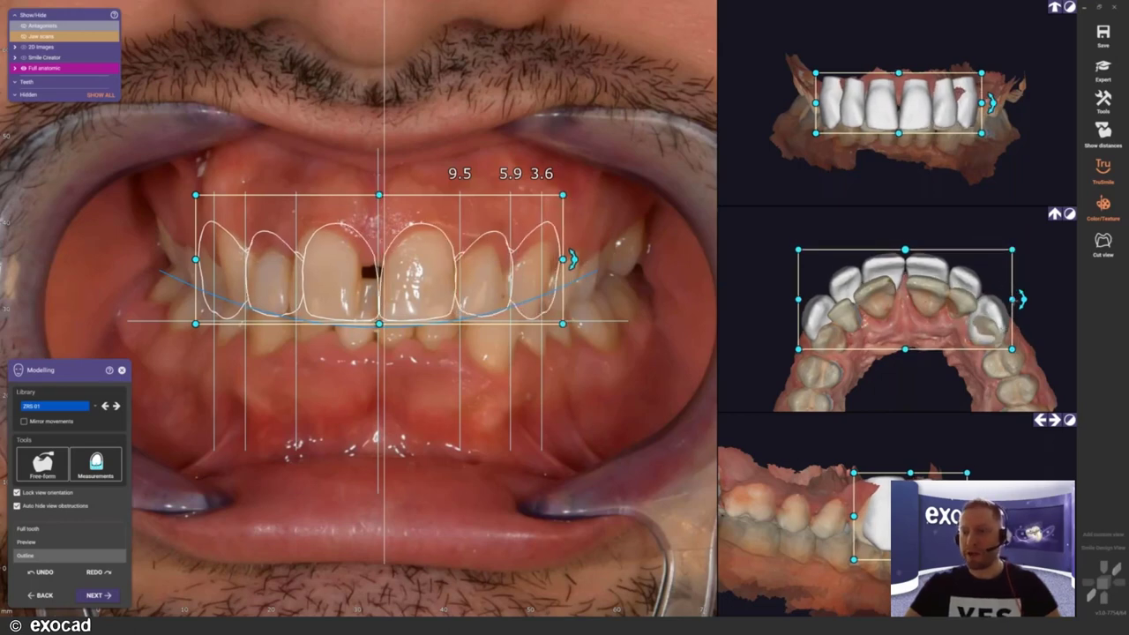
mouse_move(1012, 299)
left_mouse_down()
mouse_move(996, 299)
mouse_move(1016, 299)
left_mouse_up()
Step: Shift the tooth set slightly back, reduce its front-to-back depth, then deselect it
left_click_drag(905, 300, 903, 310)
left_click_drag(1013, 360, 1011, 351)
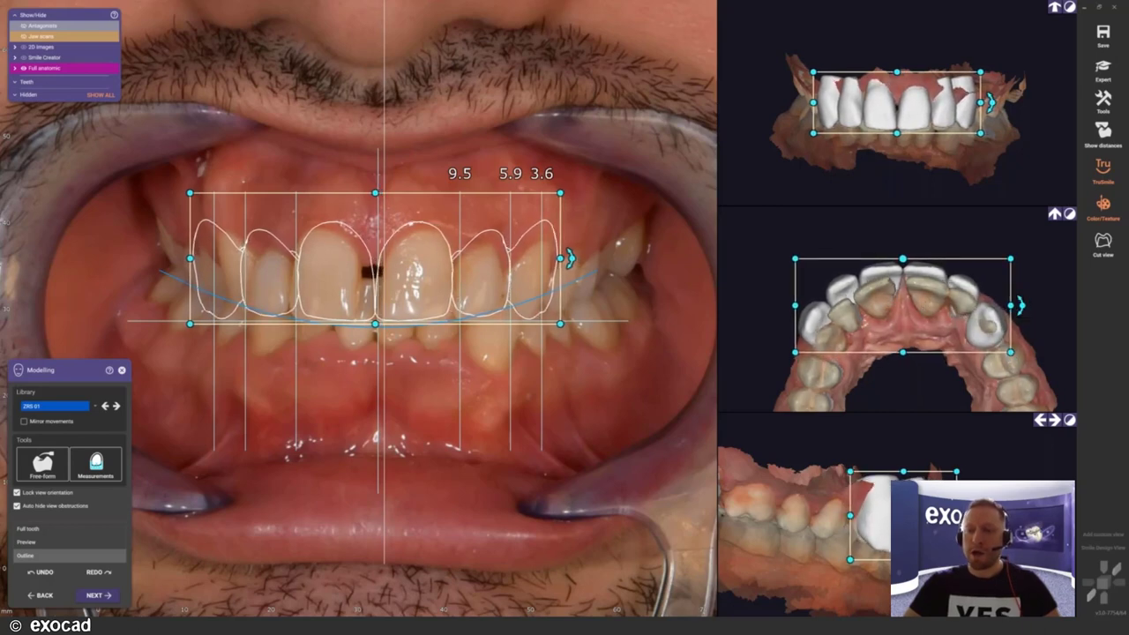
left_click_drag(903, 306, 906, 307)
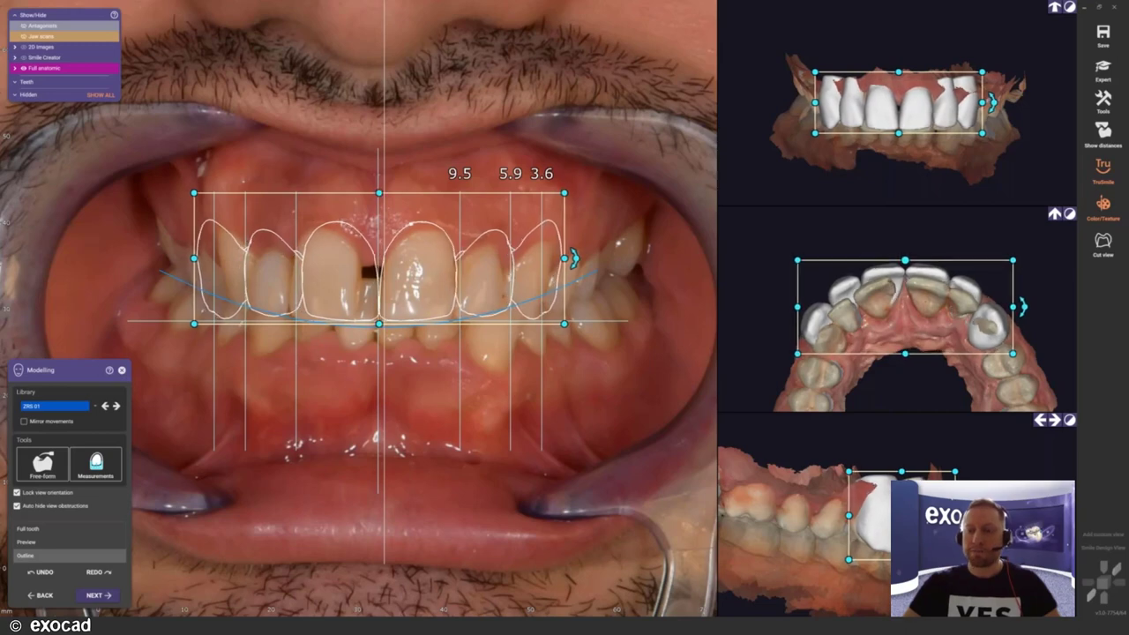
scroll(908, 309, "up", 1)
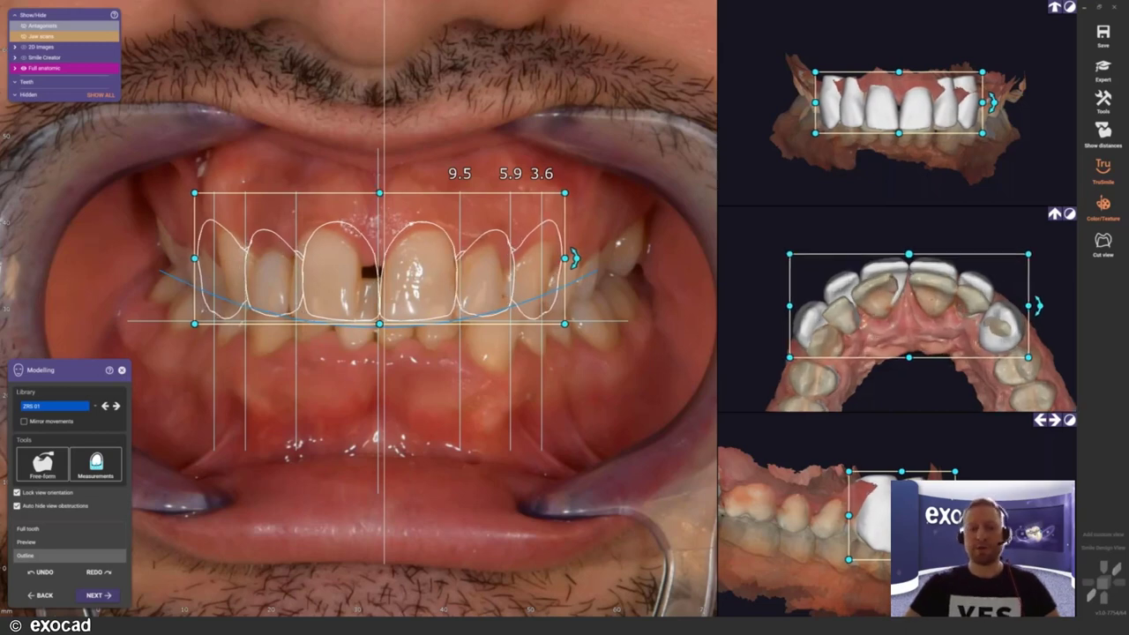
scroll(919, 326, "up", 3)
left_click(747, 270)
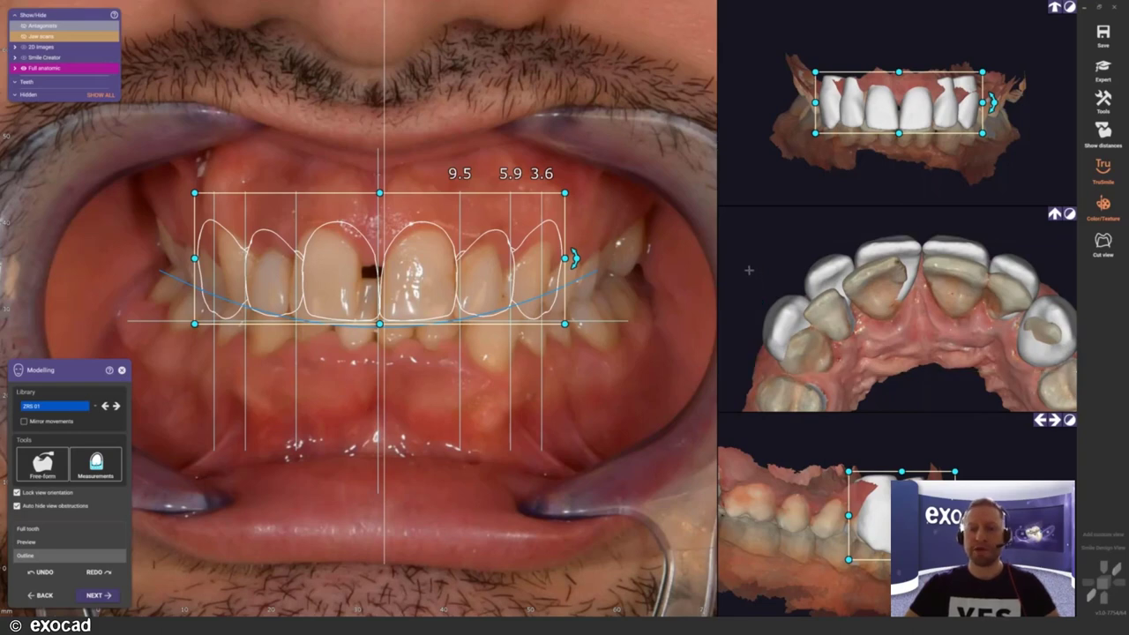
left_click(750, 274)
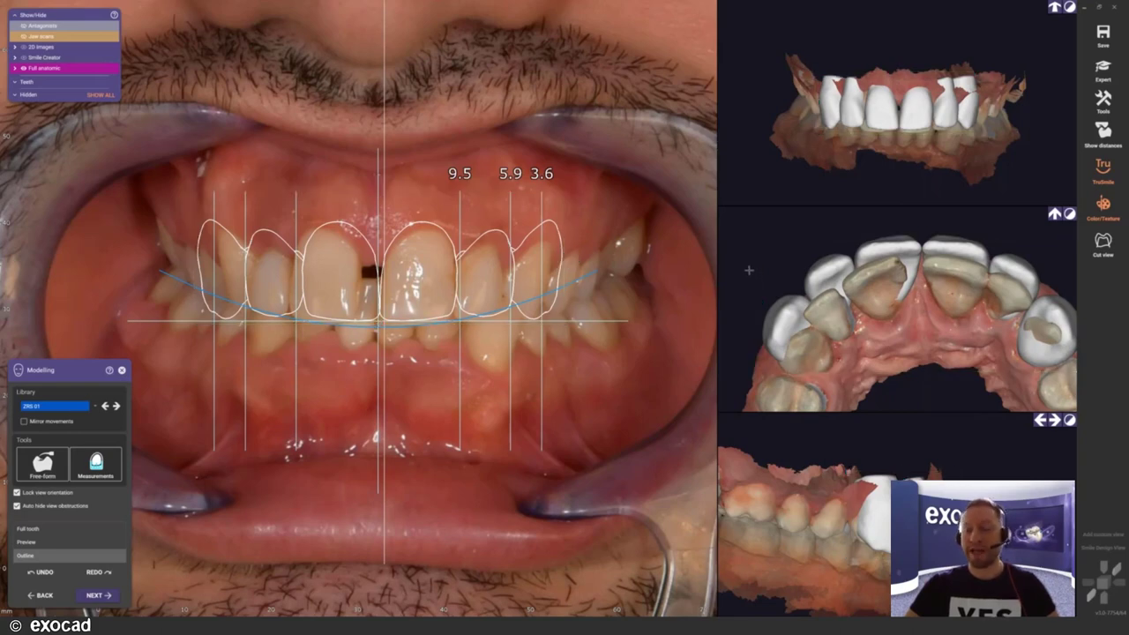
Step: Move the canine outward and slightly up, then shift the lateral incisor down and left
left_click(783, 315)
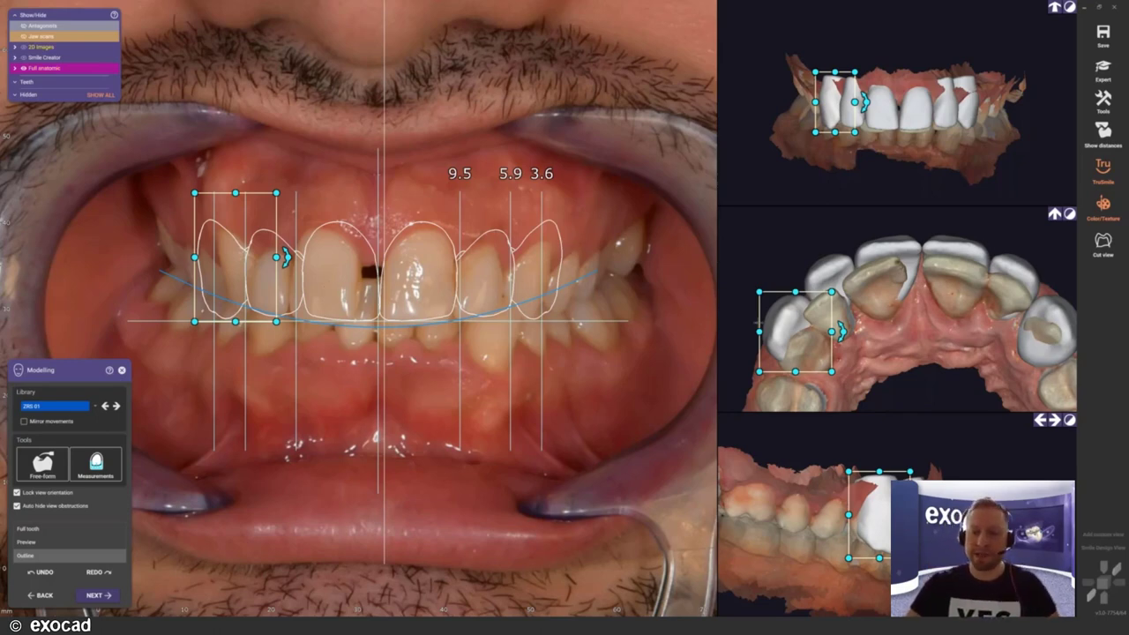
left_click_drag(784, 331, 787, 343)
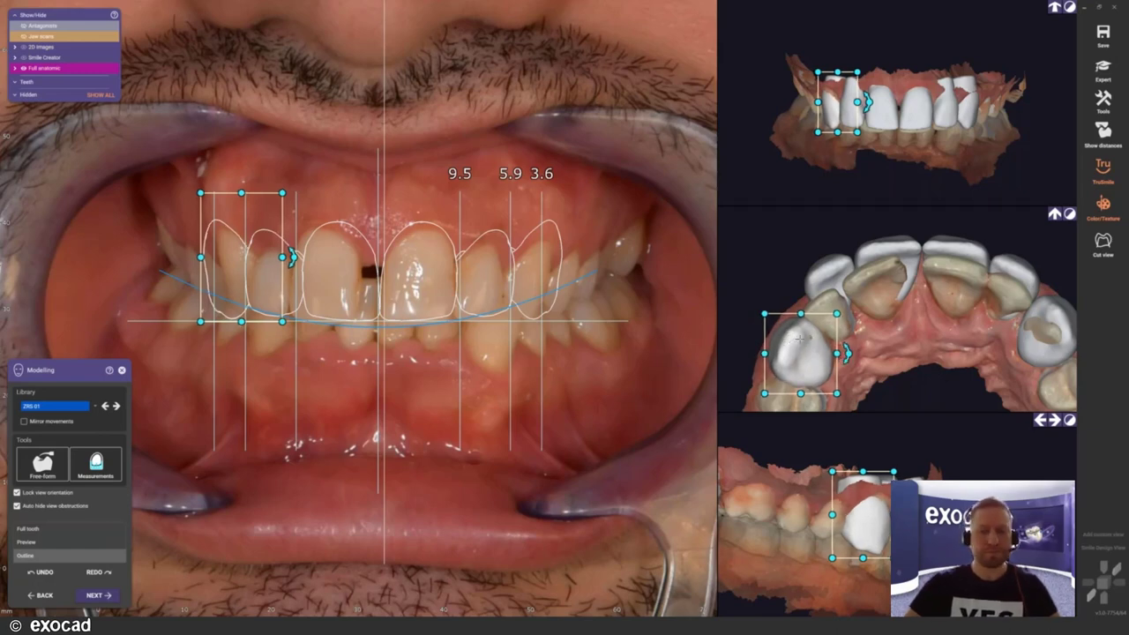
right_click_drag(857, 129, 840, 95)
scroll(846, 112, "up", 3)
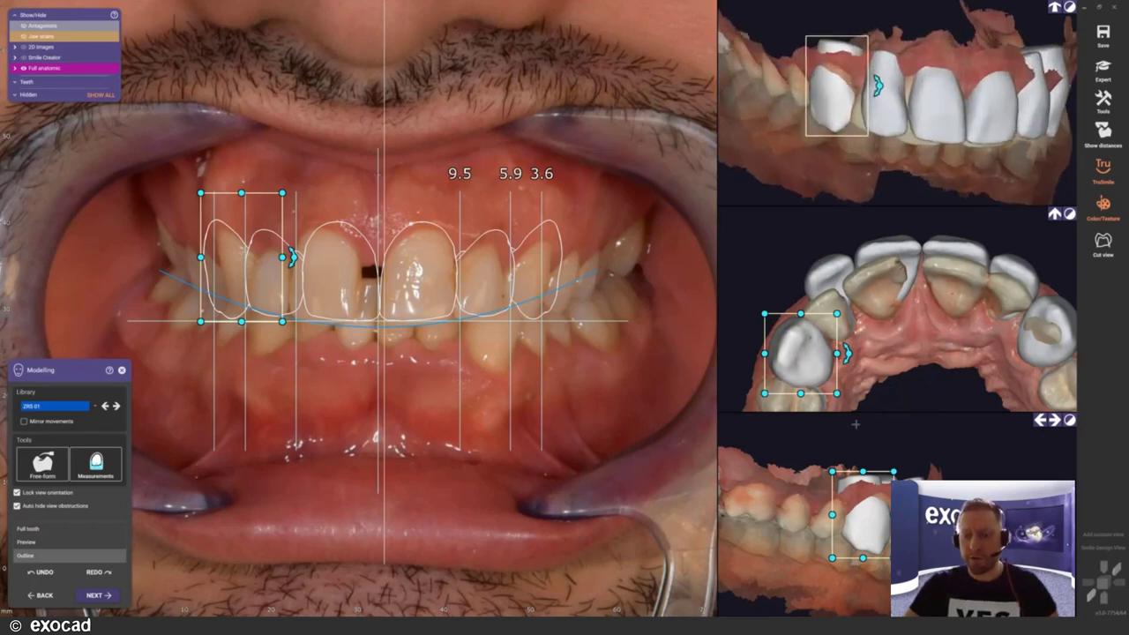
left_click_drag(867, 530, 867, 530)
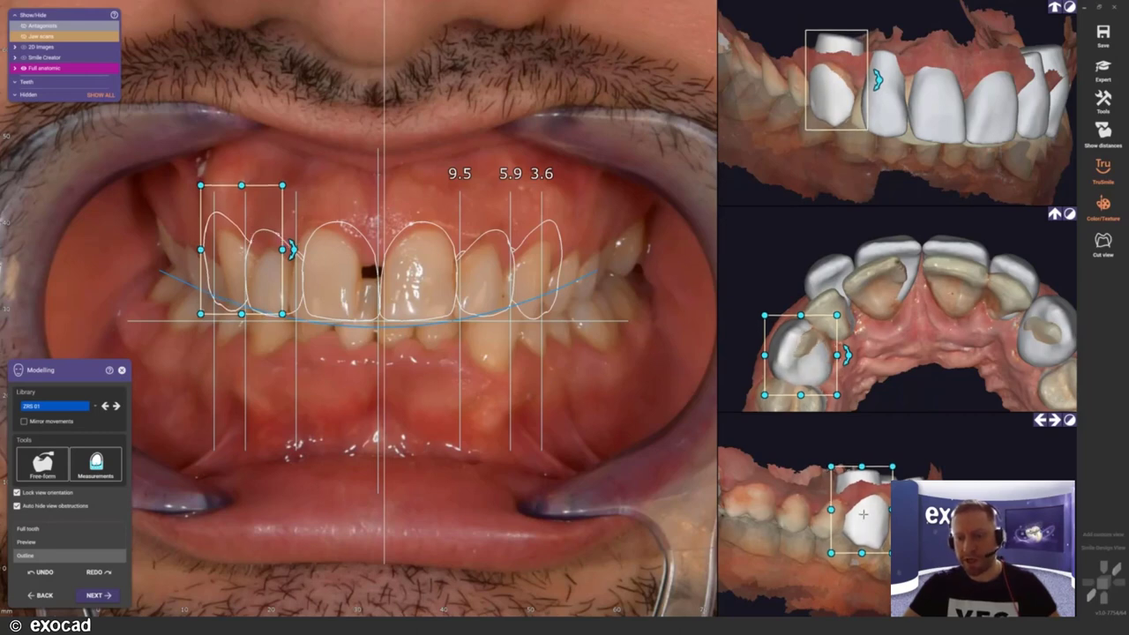
left_click(829, 264)
left_click_drag(831, 265, 826, 291)
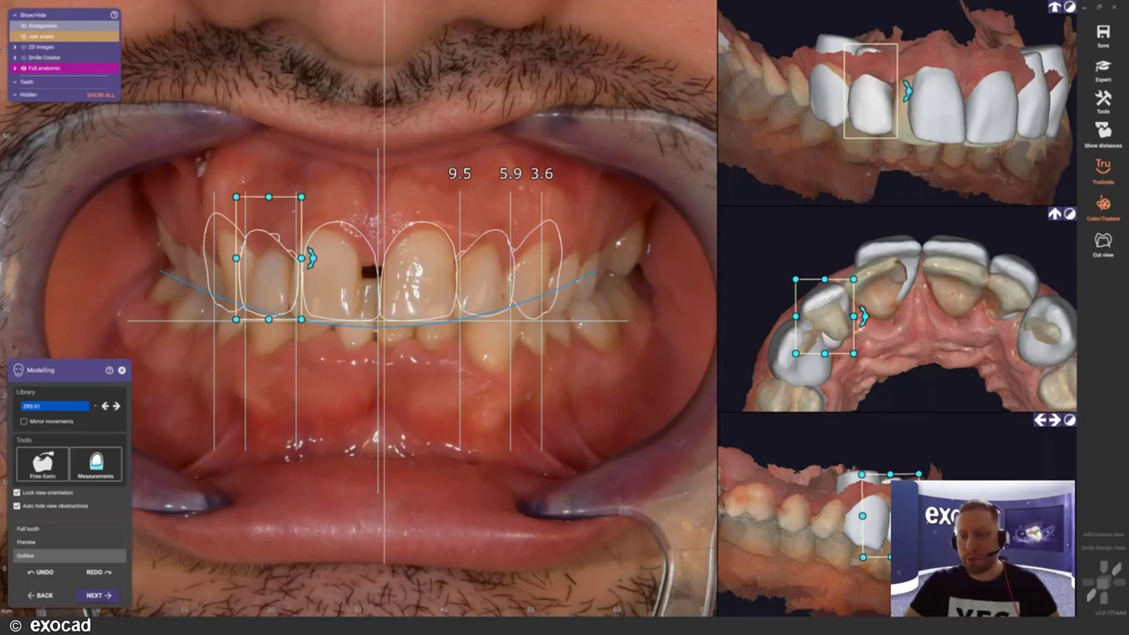
Step: Shift one central incisor left and back, then move the other backward and widen it toward the midline
left_click(888, 244)
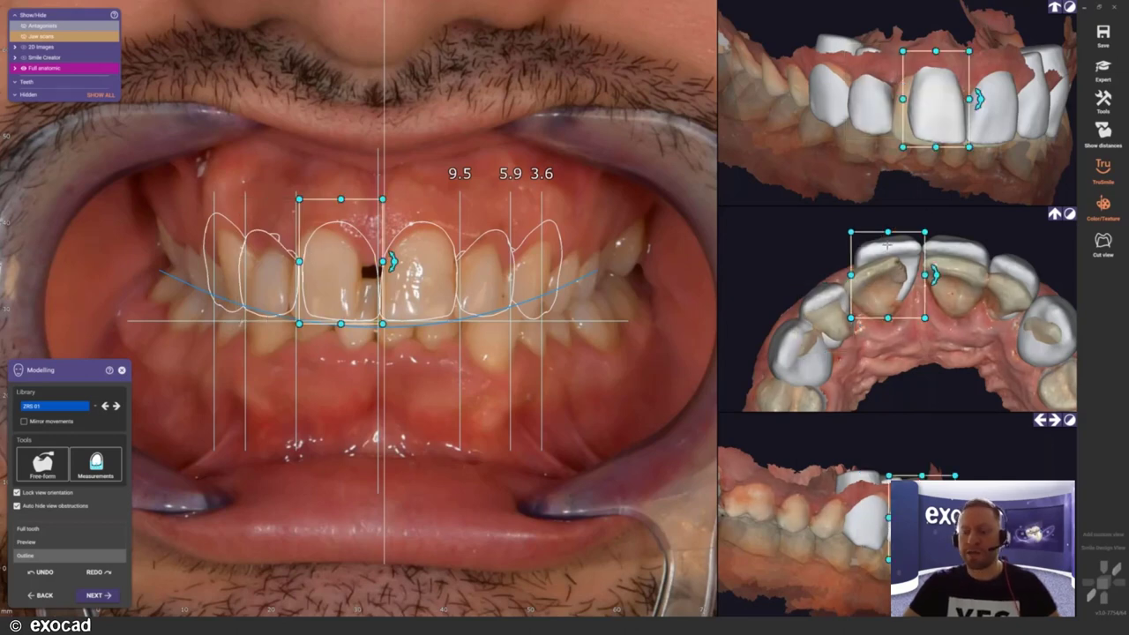
left_click_drag(888, 245, 915, 242)
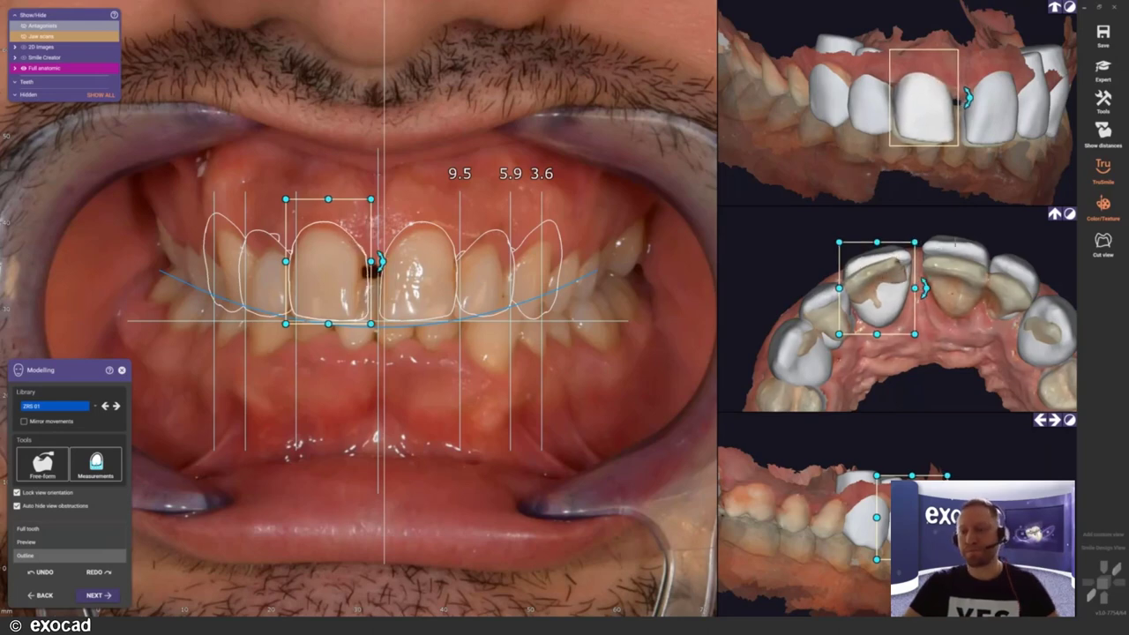
left_click(959, 265)
left_click_drag(957, 269, 957, 278)
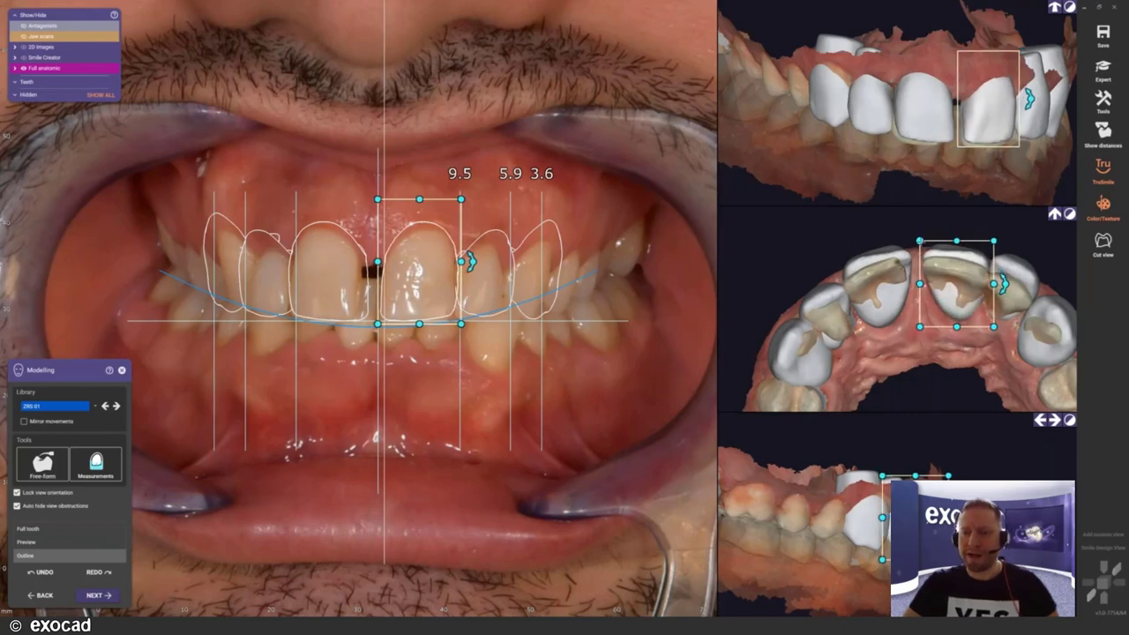
left_click_drag(920, 241, 918, 239)
left_click(913, 239)
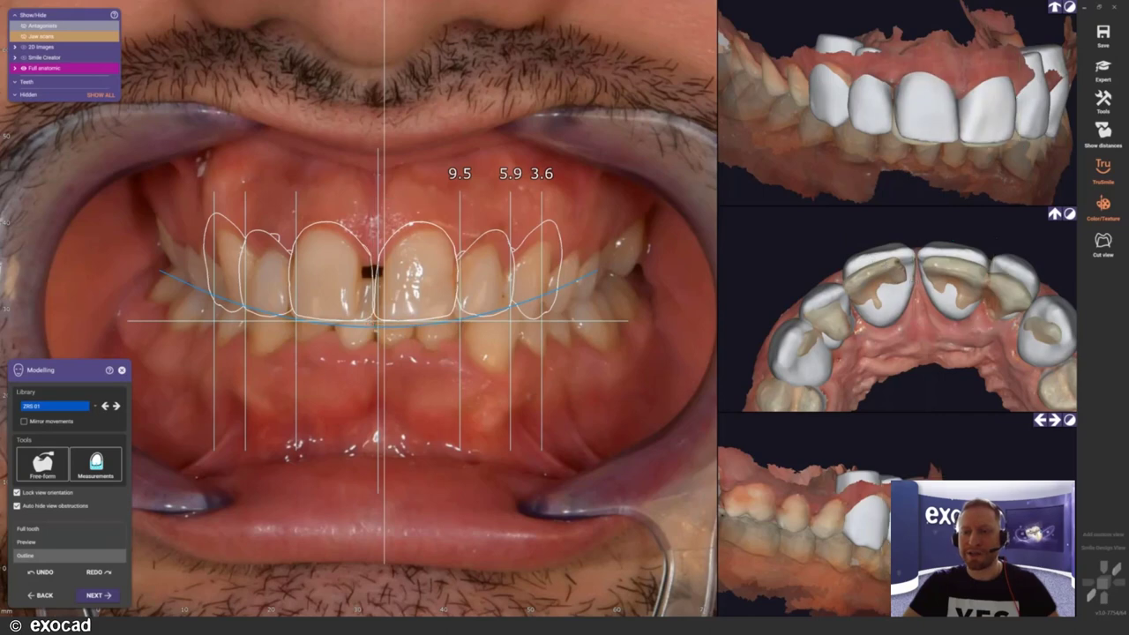
Step: Move tooth 11 left and down, lower incisor 21 slightly, then clear the tooth selection
left_click(867, 259)
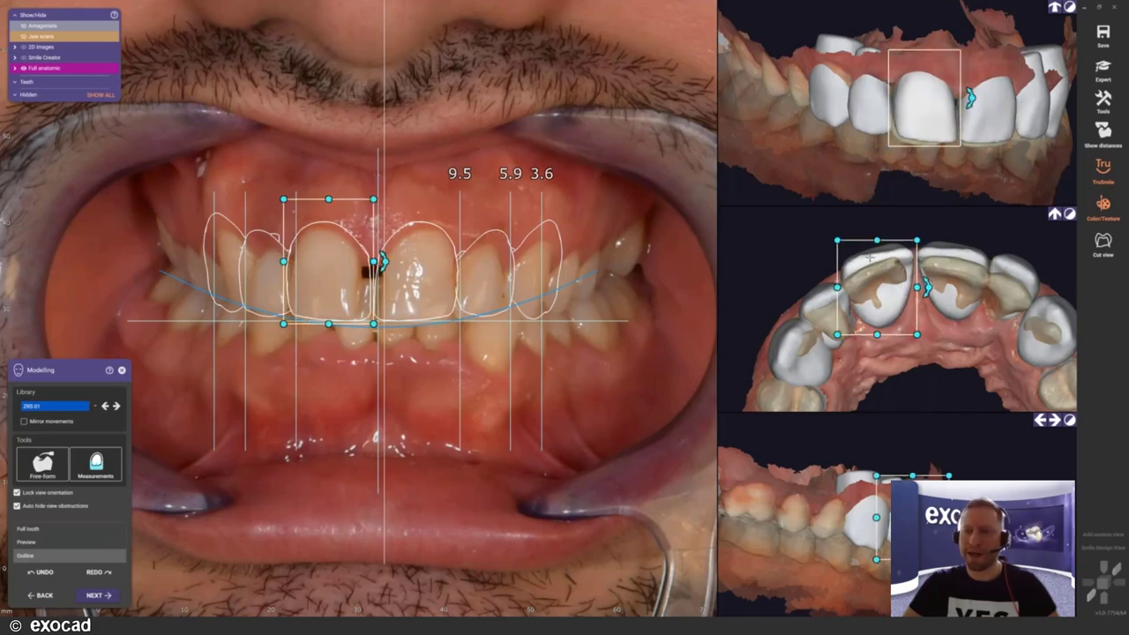
scroll(915, 106, "up", 5)
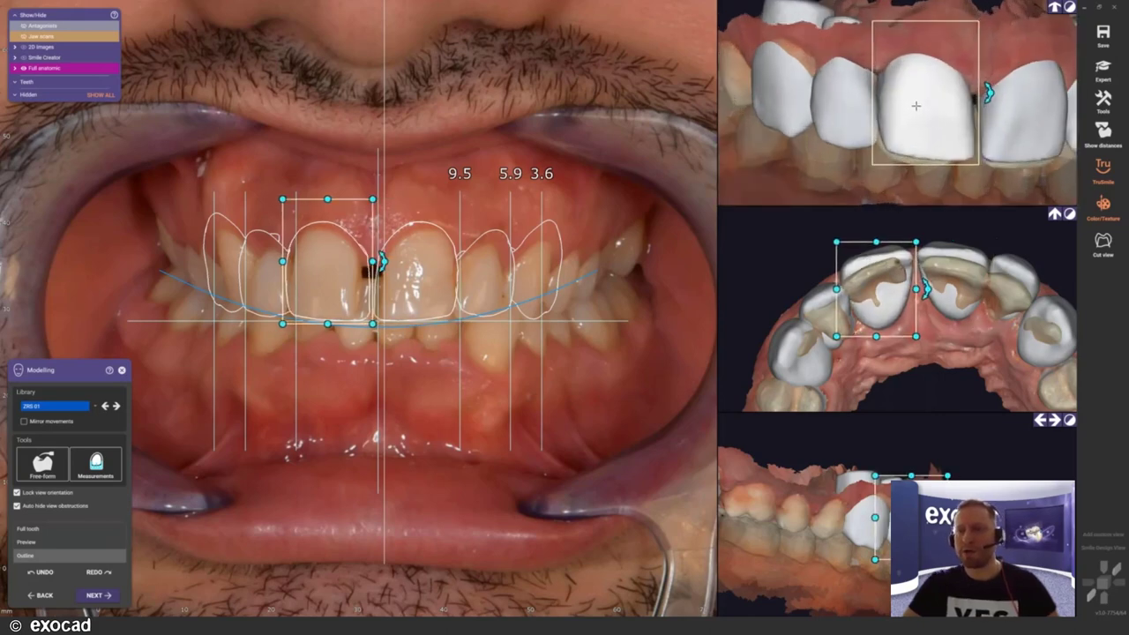
left_click_drag(915, 106, 906, 118)
left_click(983, 117)
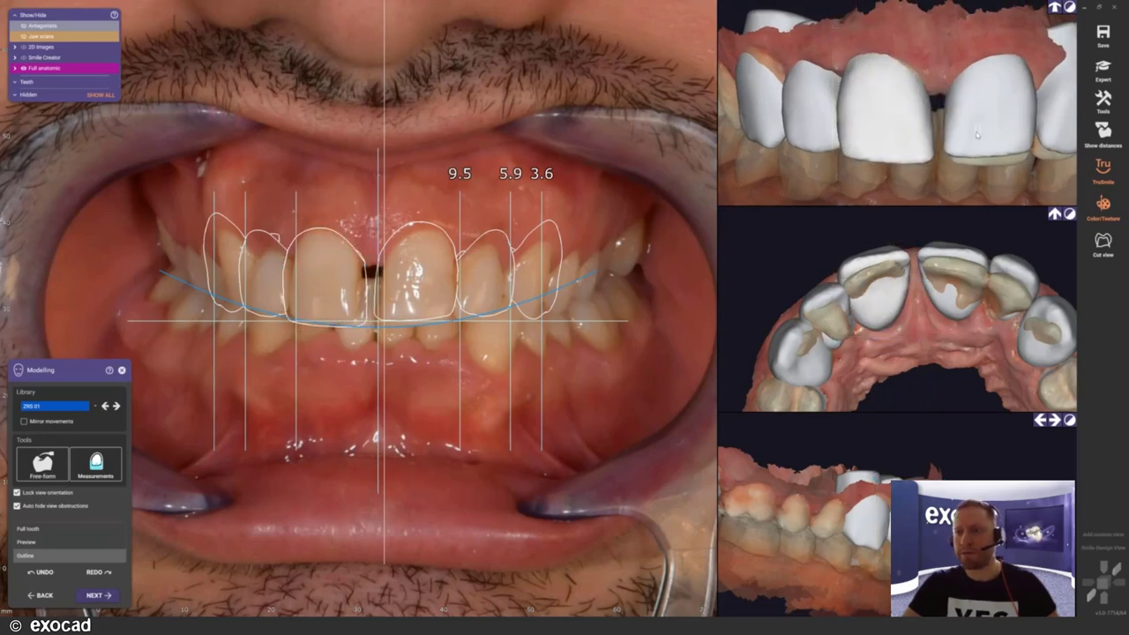
left_click_drag(984, 116, 983, 121)
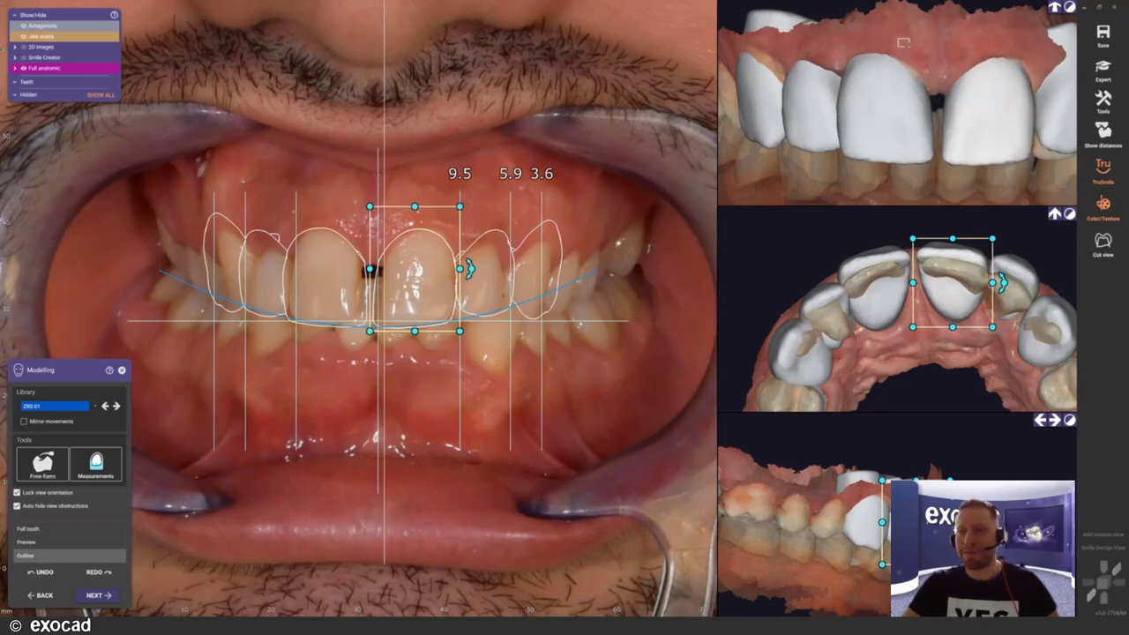
left_click(888, 62)
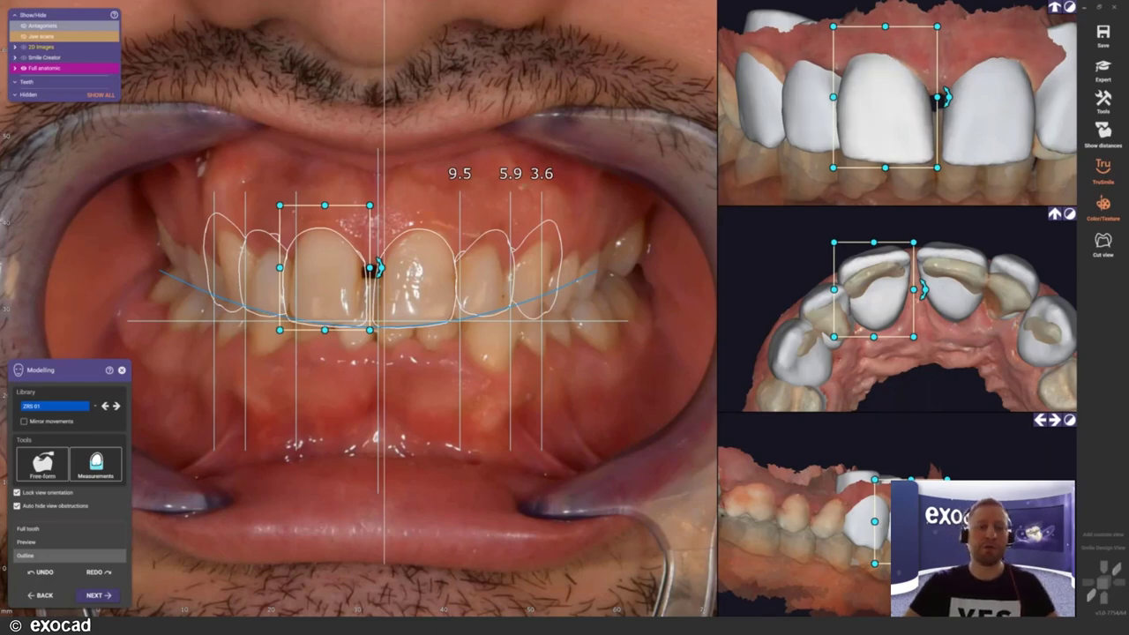
left_click(323, 276)
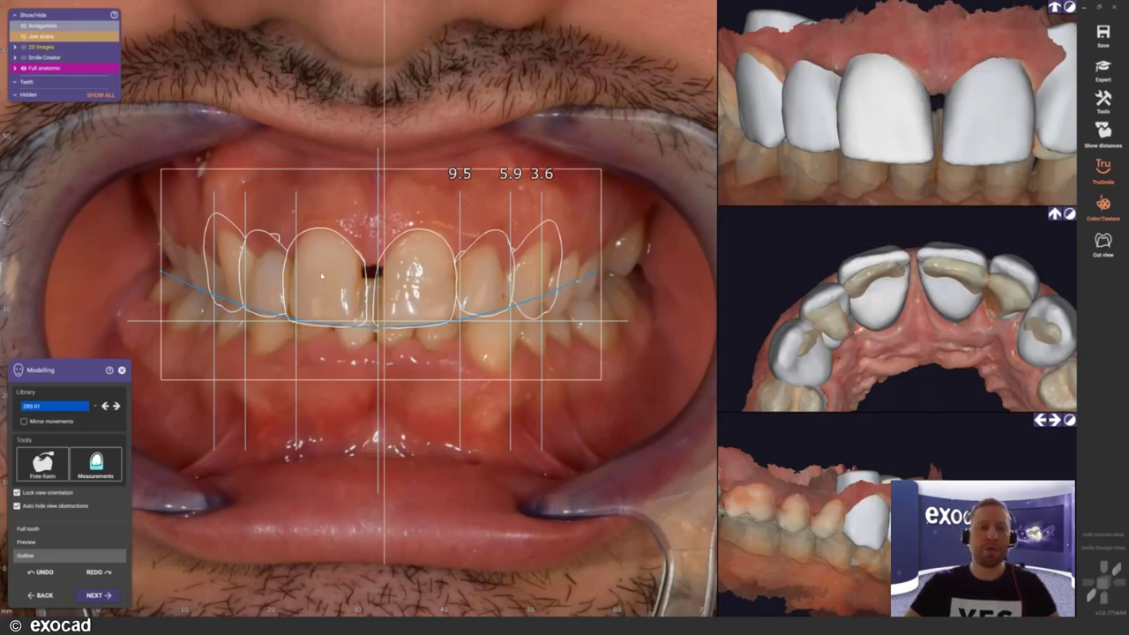
key("Escape")
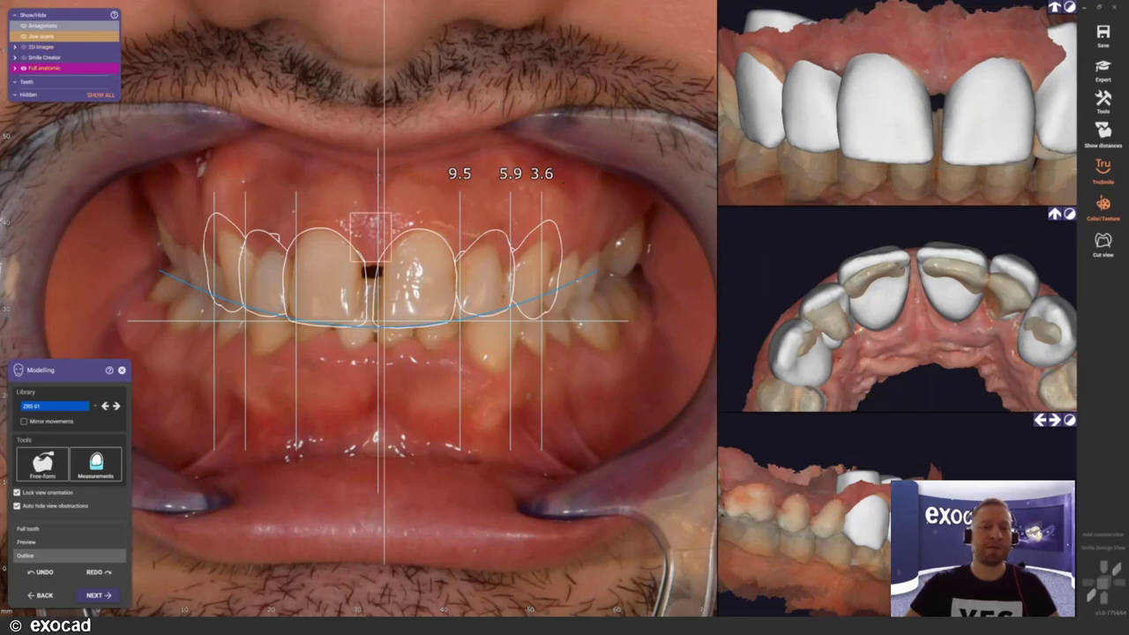
Step: Select both central incisors together and toggle the Mirror movements option
left_click(854, 154)
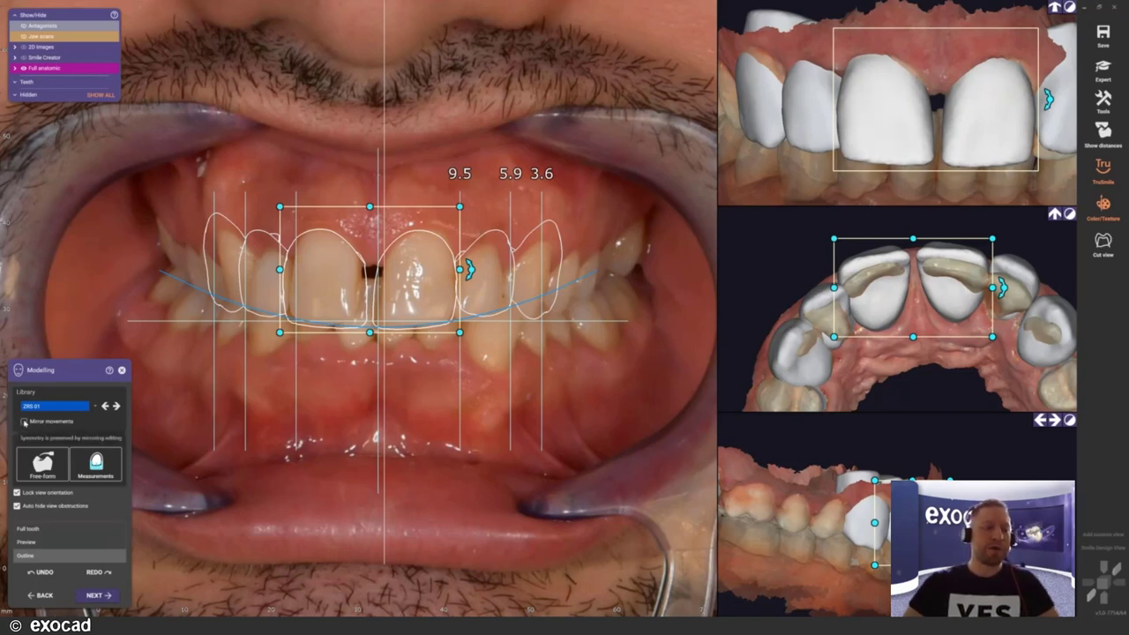
left_click(23, 423)
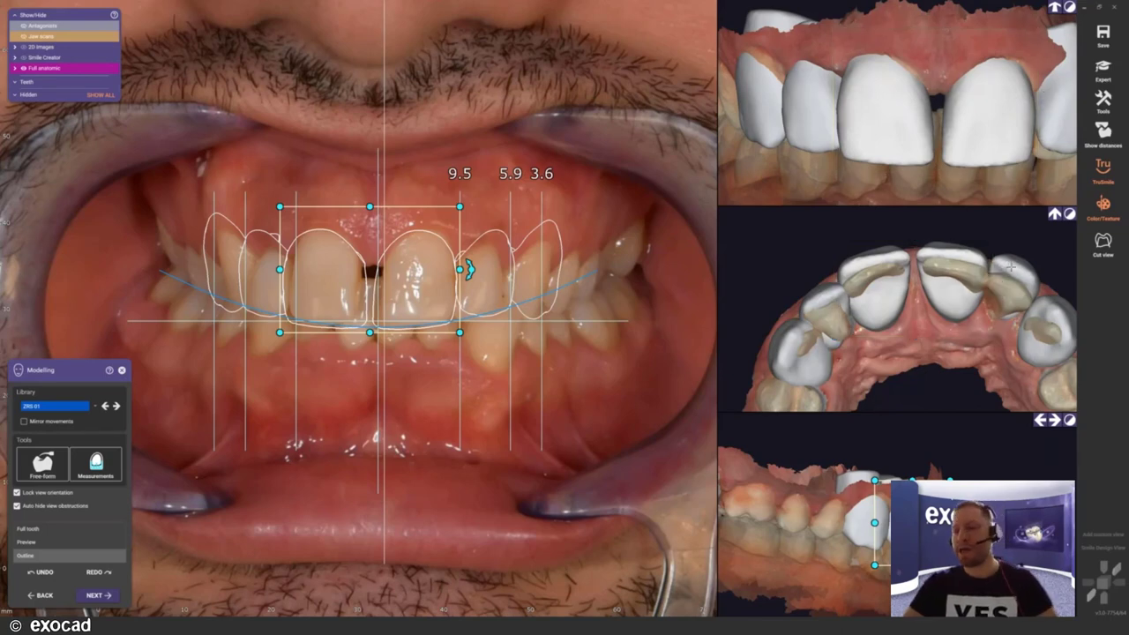
Step: Centre the adjacent lateral incisor in the front view and lower it slightly
left_click(1011, 266)
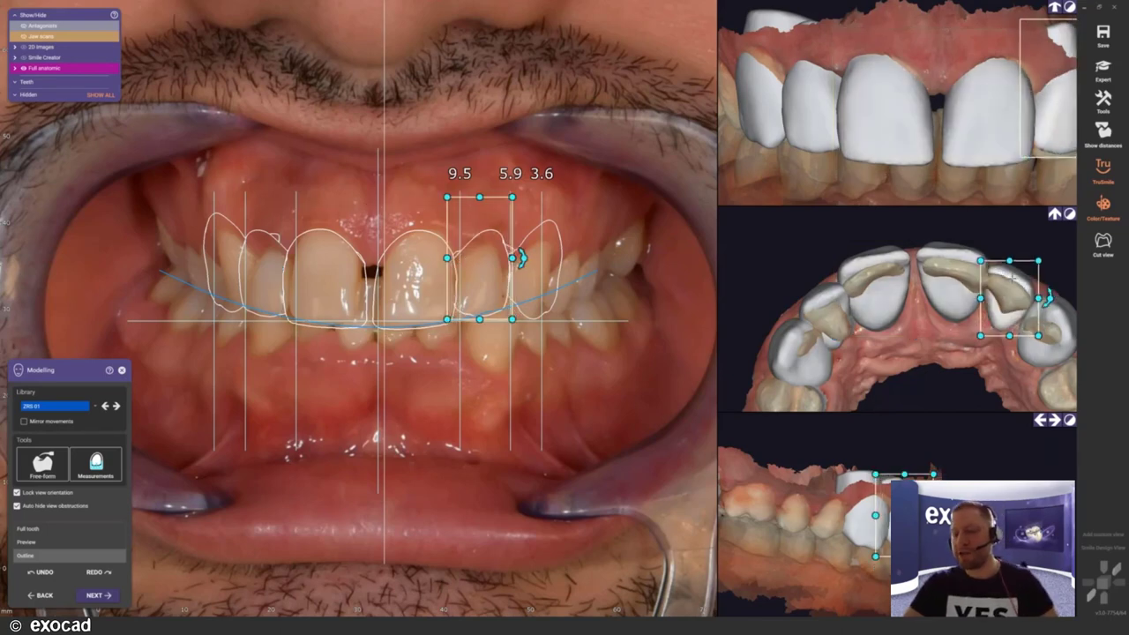
left_click(1040, 419)
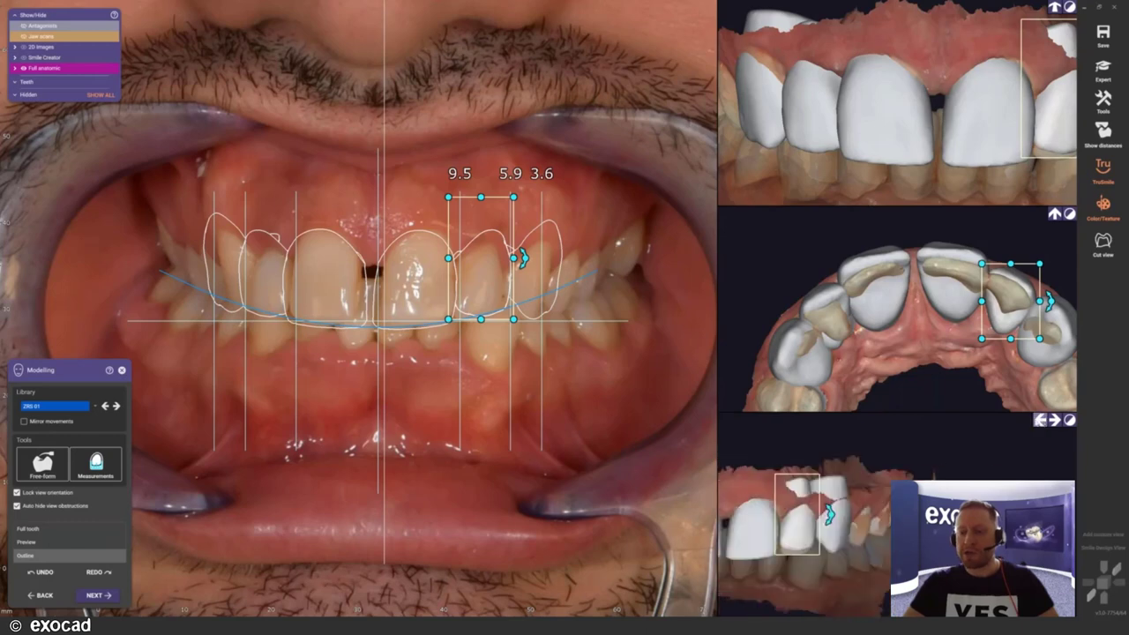
scroll(878, 524, "up", 3)
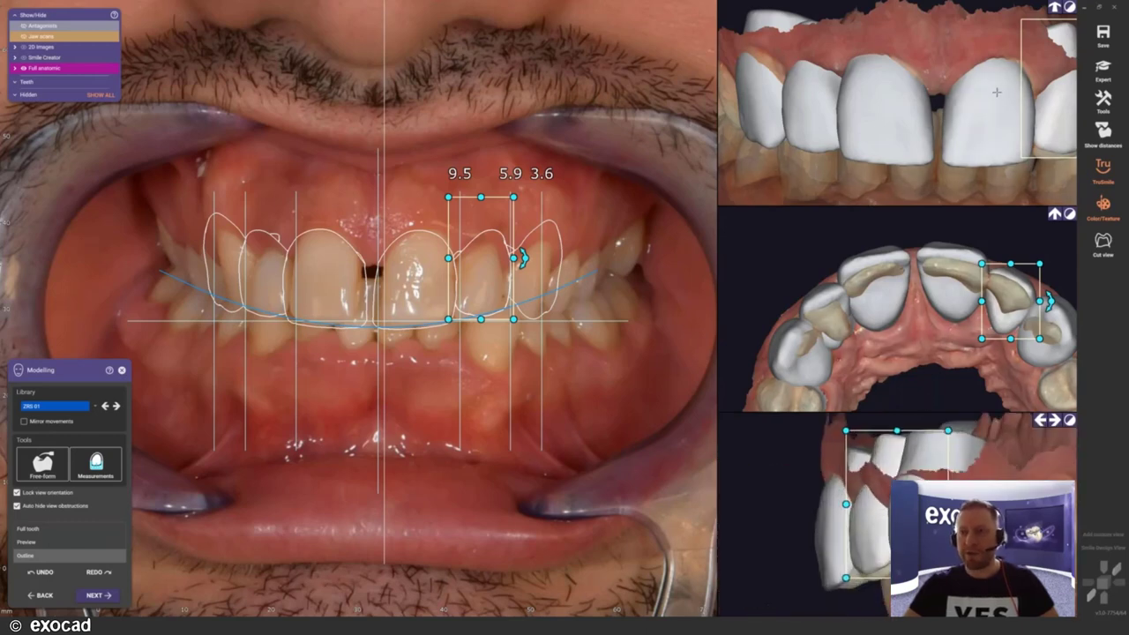
middle_click_drag(1053, 128, 977, 123)
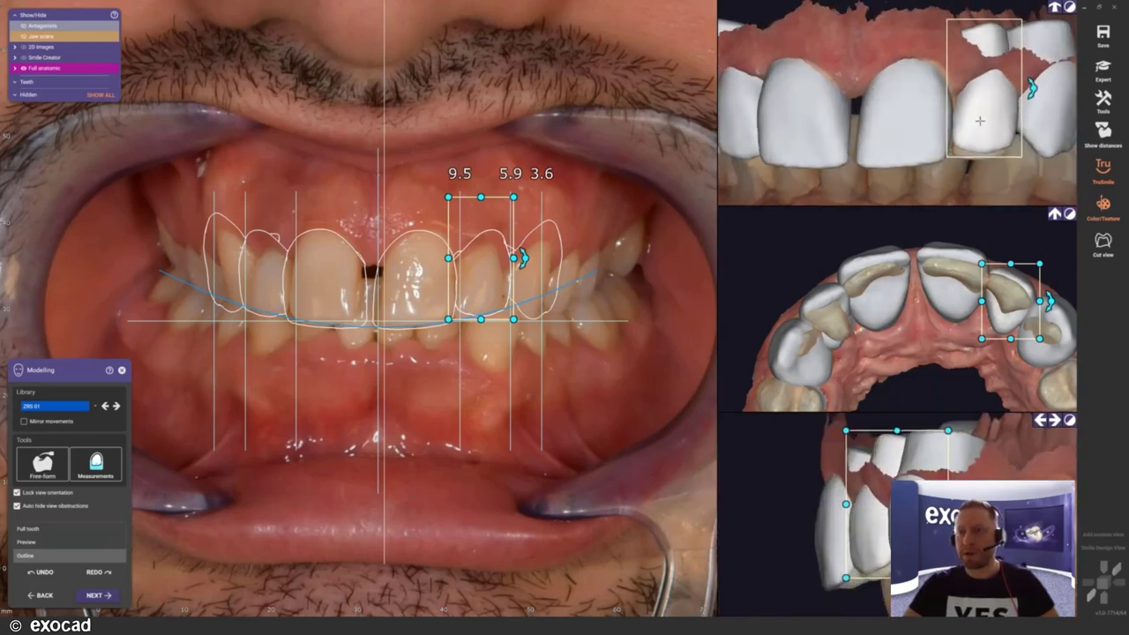
left_click_drag(977, 123, 977, 130)
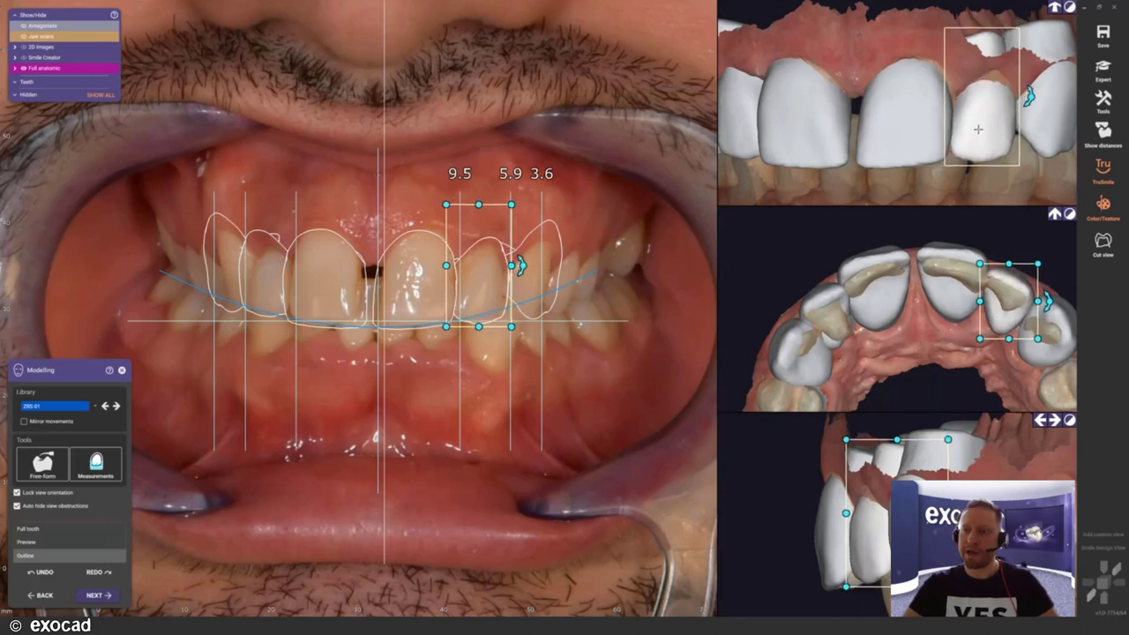
Step: Widen the left central incisor slightly and rotate the occlusal view, ending on the opposite lateral incisor
left_click(907, 115)
left_click_drag(907, 115, 826, 119)
left_click(818, 96)
left_click(881, 121)
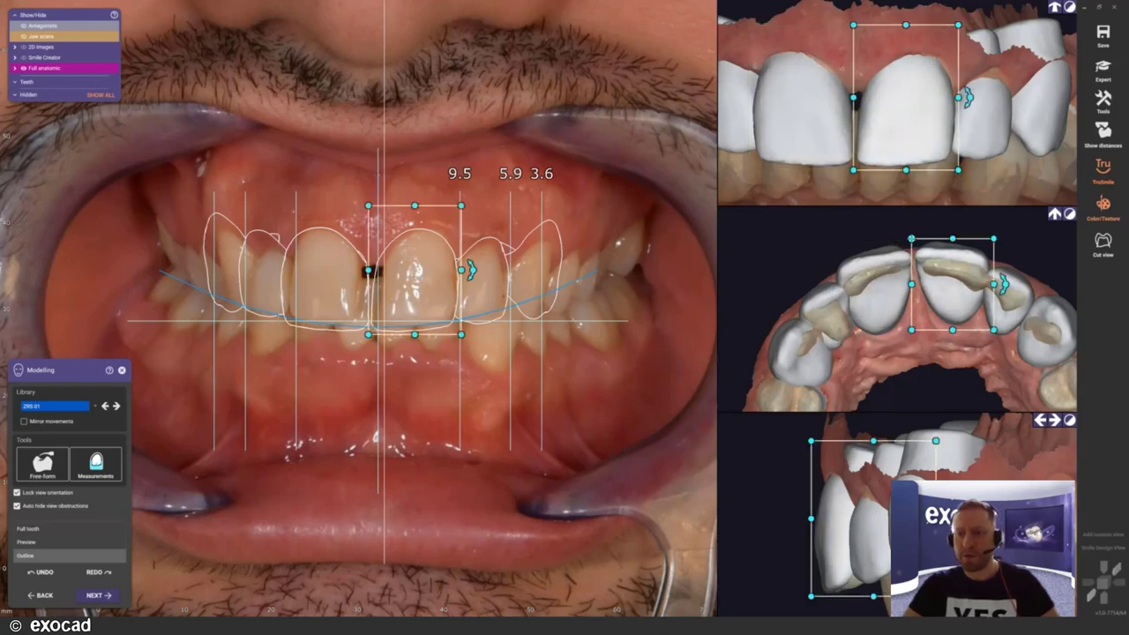
left_click(875, 284)
left_click_drag(856, 96, 858, 97)
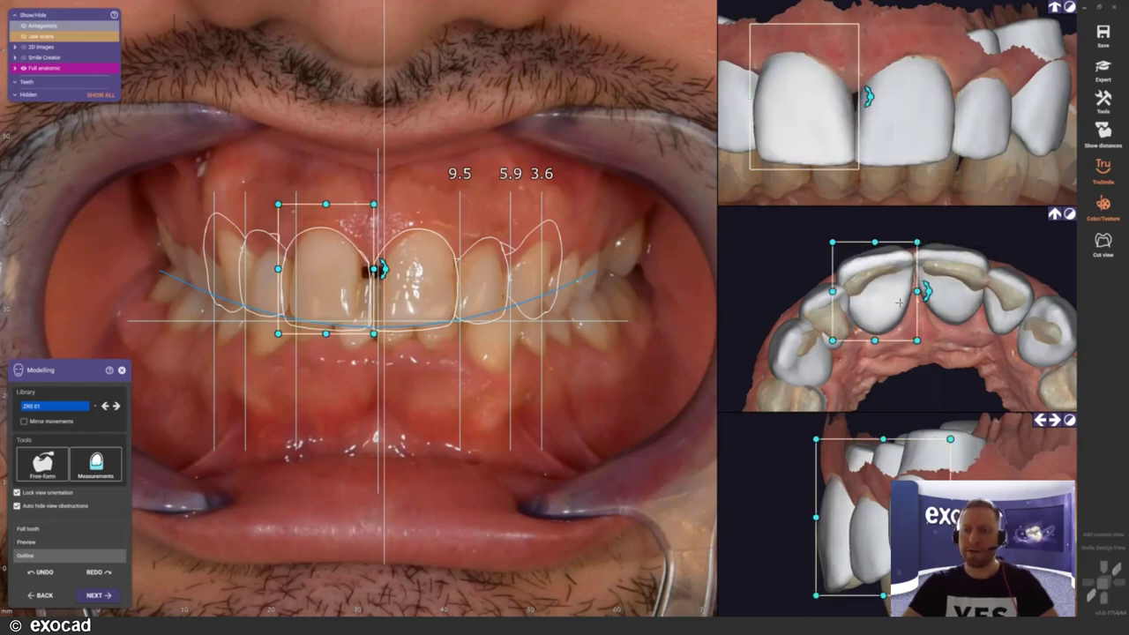
right_click_drag(924, 291, 882, 266)
left_click(547, 260)
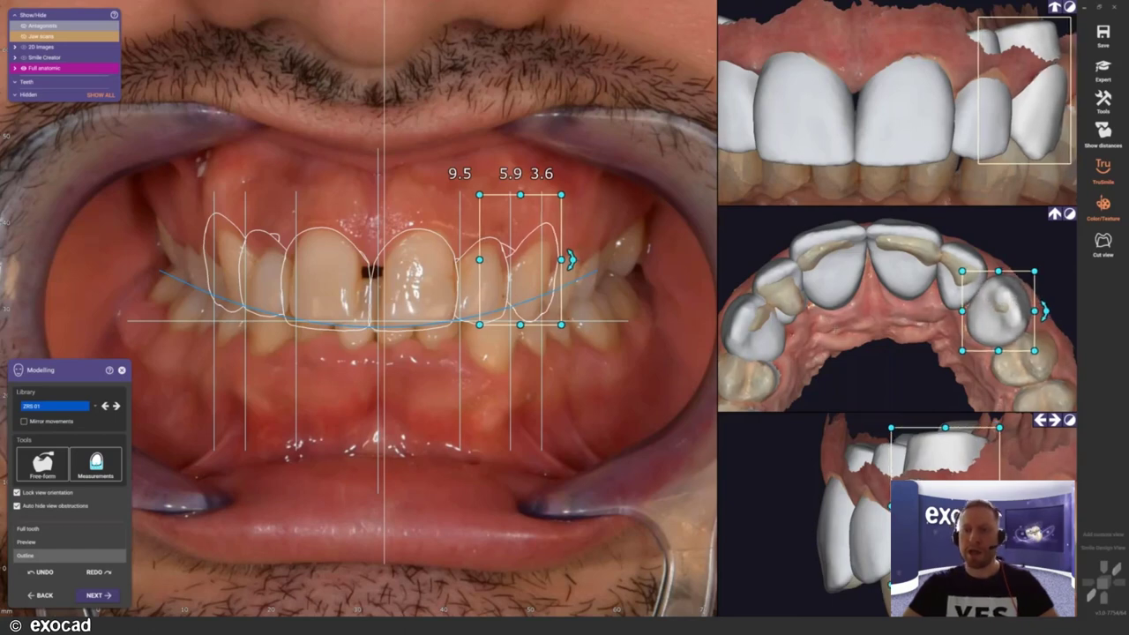
left_click(787, 269)
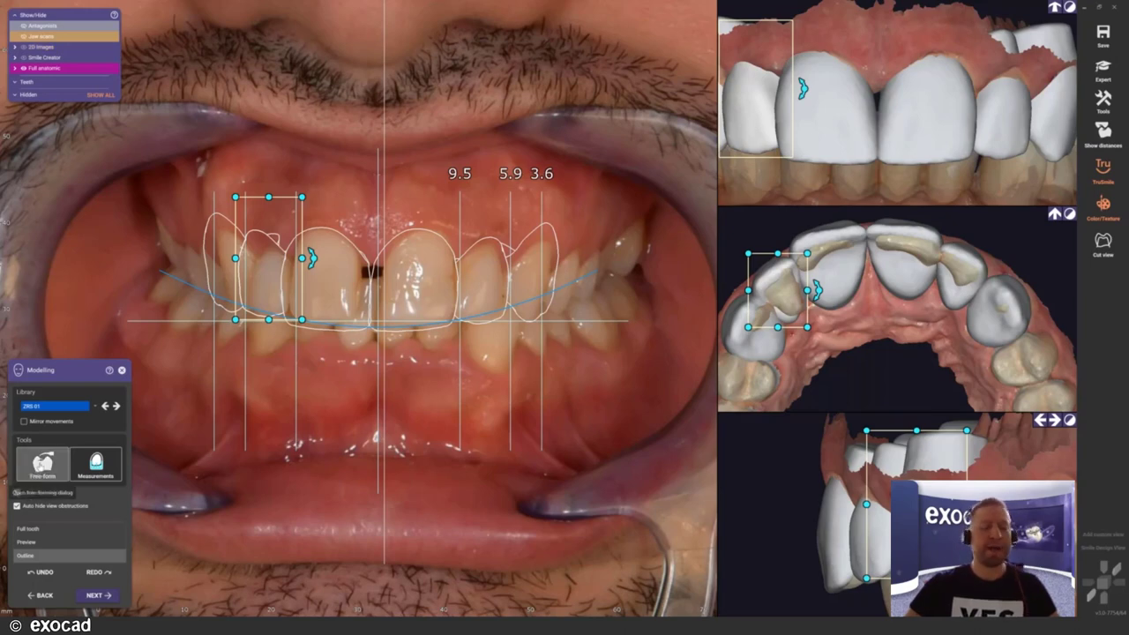
Step: Apply Free-form reshaping to the front teeth after inspecting them in rotated, zoomed 3D views
left_click(42, 465)
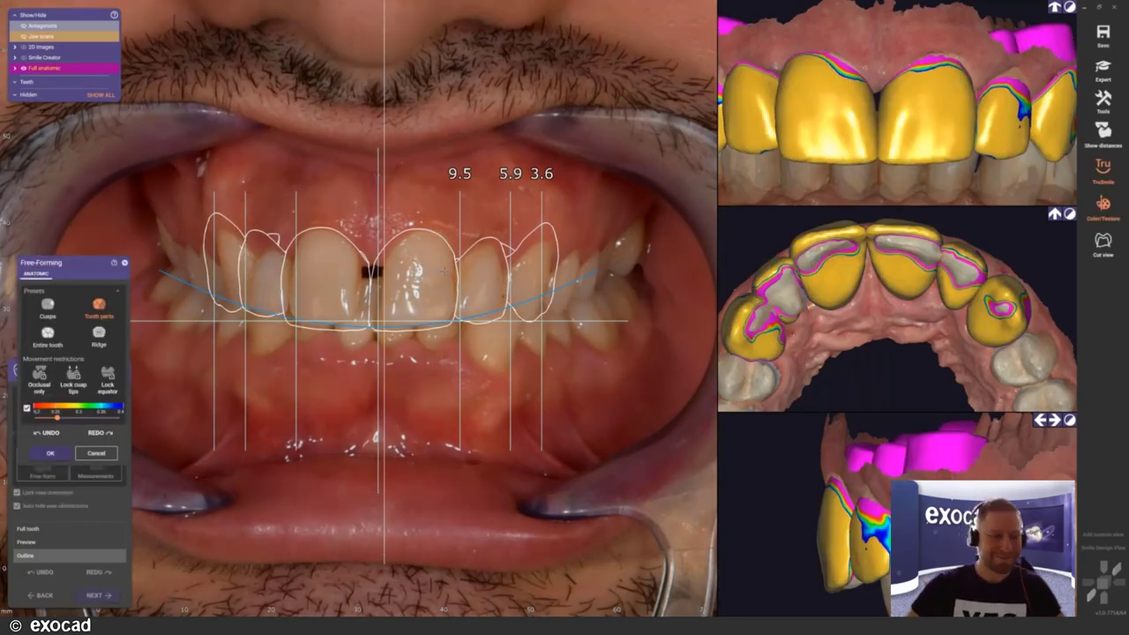
left_click_drag(81, 265, 79, 141)
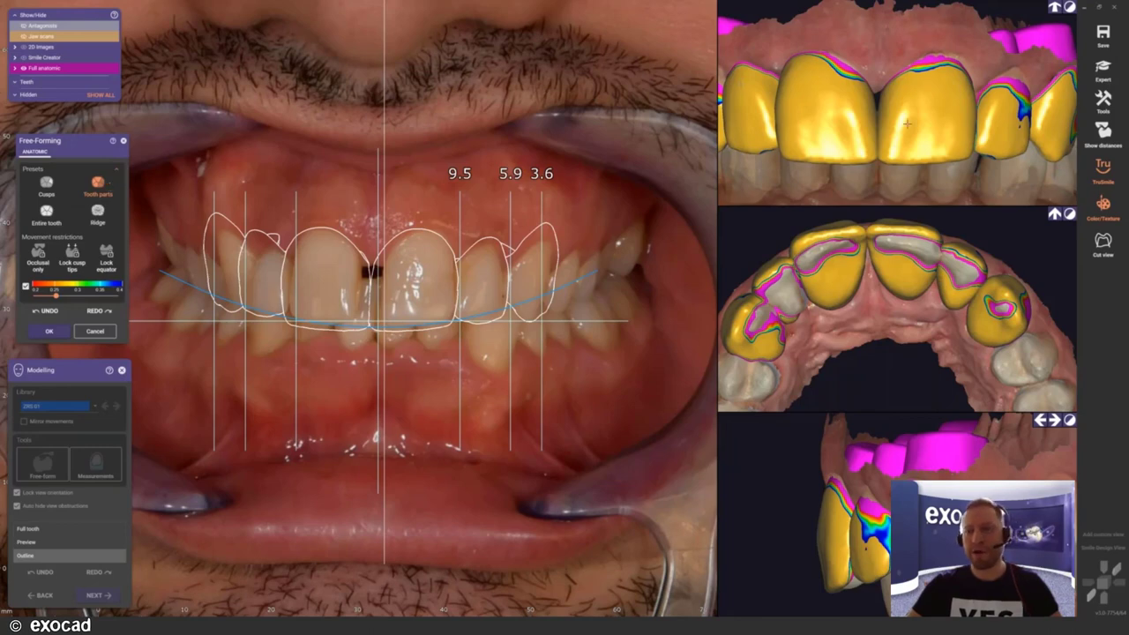
mouse_move(906, 124)
right_mouse_down()
mouse_move(1040, 95)
mouse_move(908, 104)
right_mouse_up()
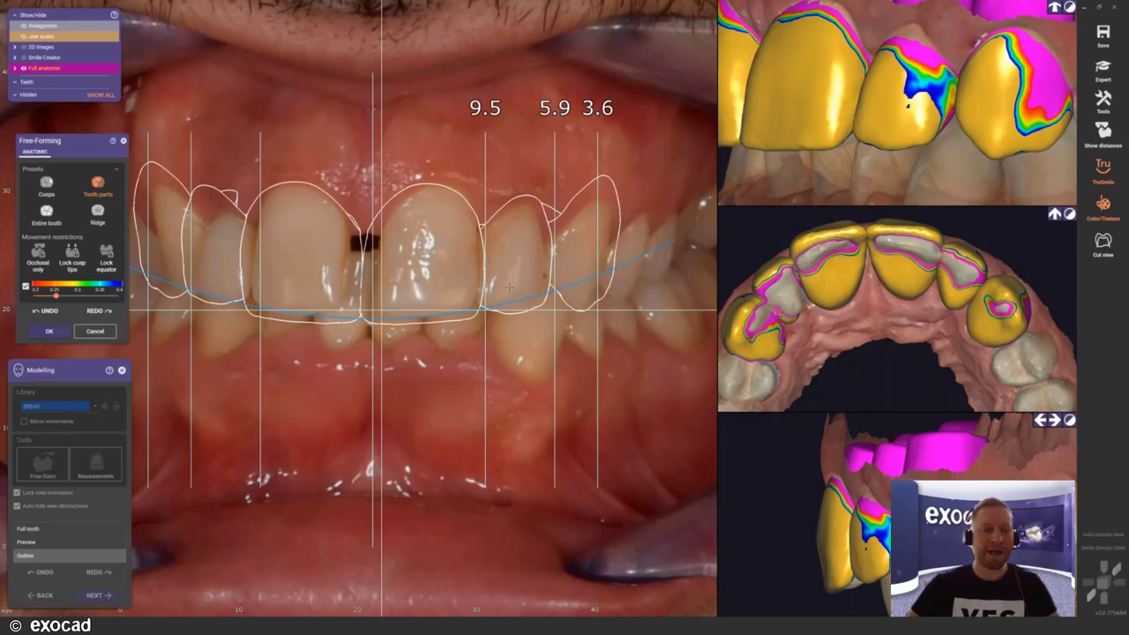
scroll(509, 287, "down", 3)
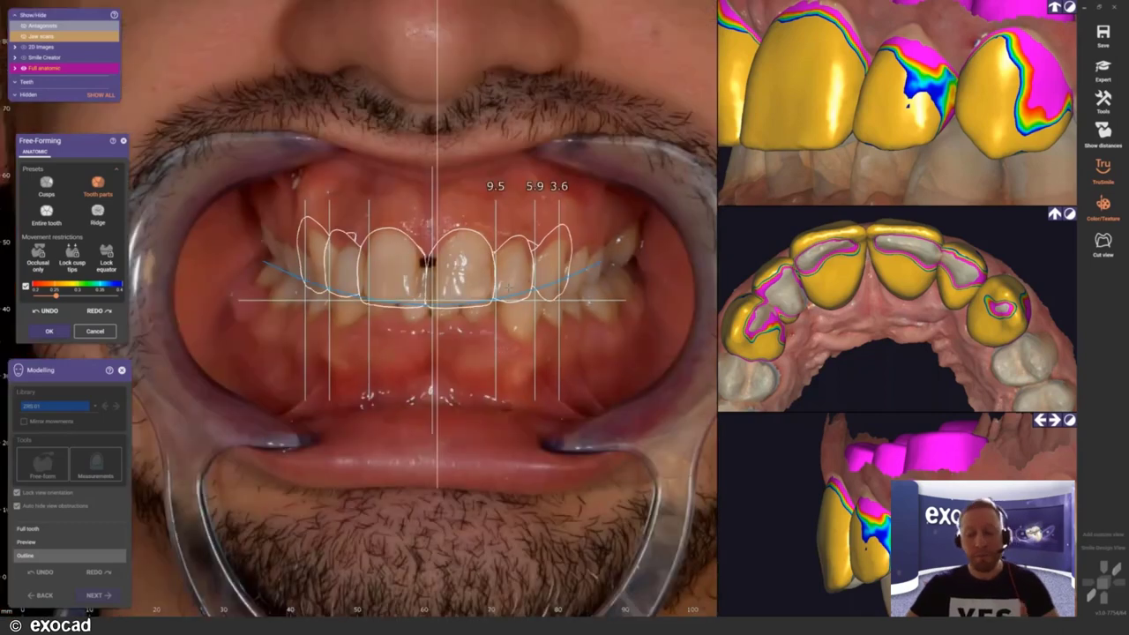
scroll(509, 289, "down", 2)
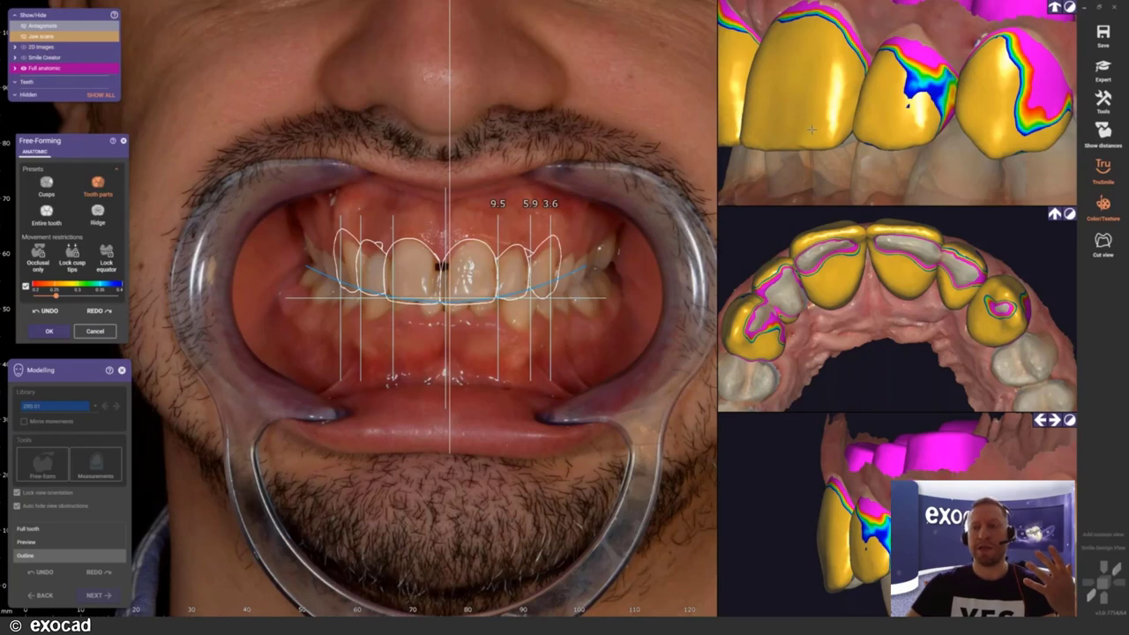
scroll(811, 129, "down", 3)
scroll(994, 51, "down", 3)
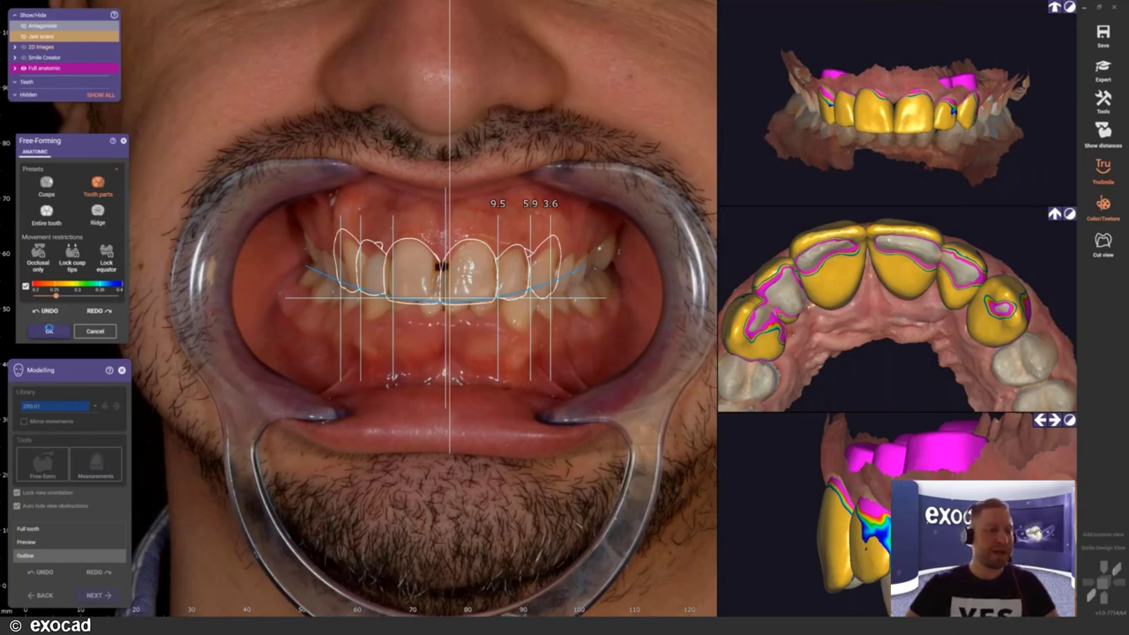
left_click(48, 330)
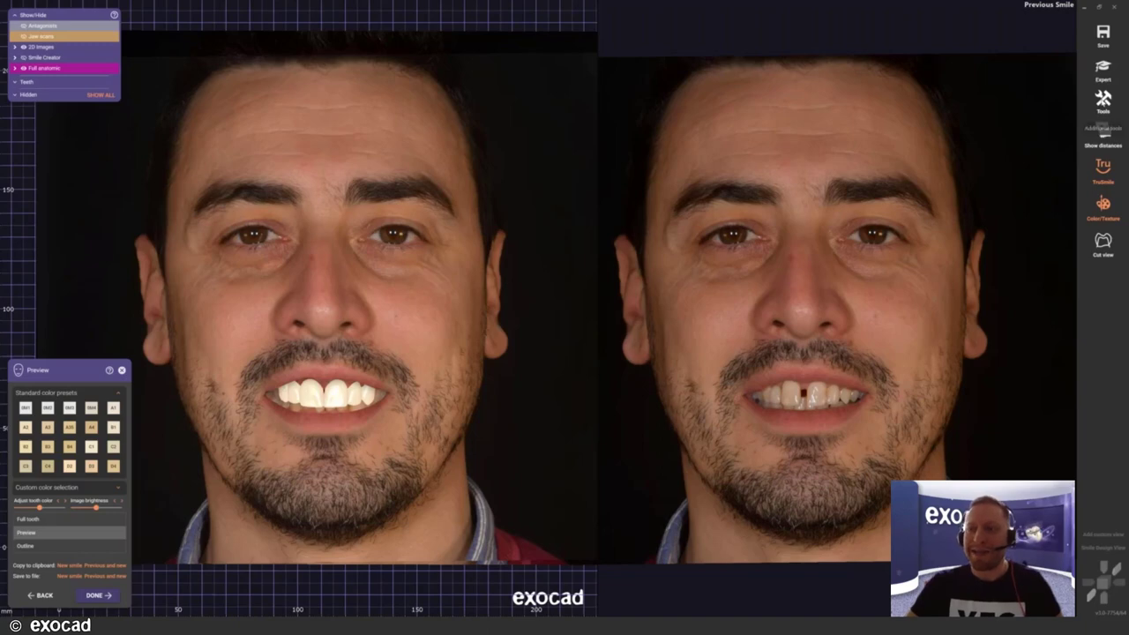
Step: Show the extra tools list from the right toolbar on the face preview
left_click(1102, 100)
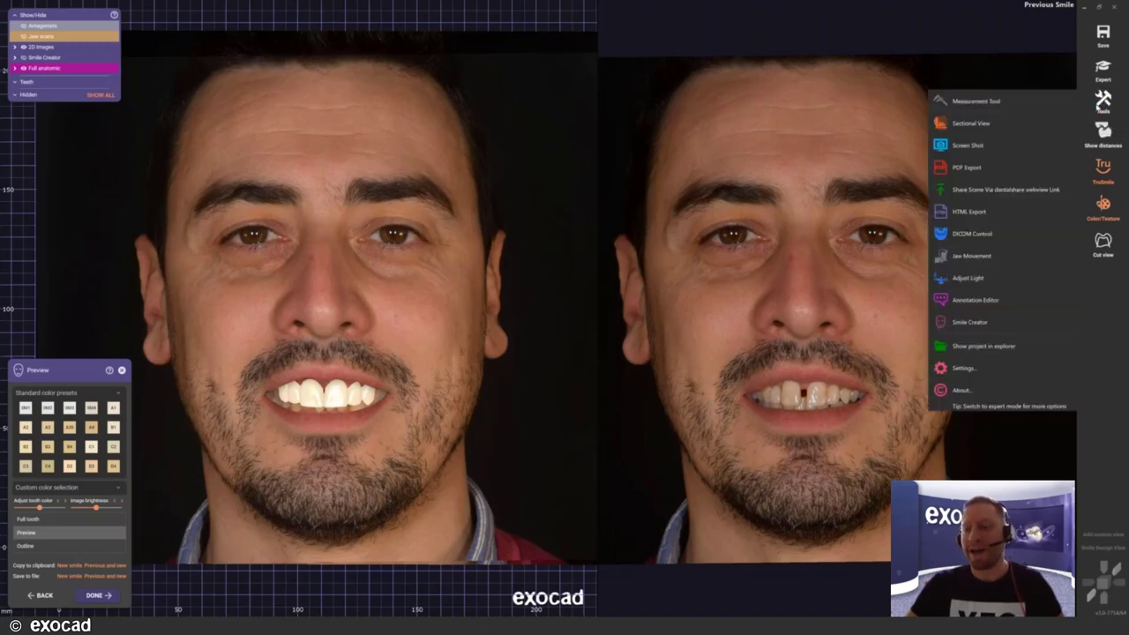
Step: Turn on Adjust Light, zoom in on the mouth, and place the light source below the lips
left_click(966, 279)
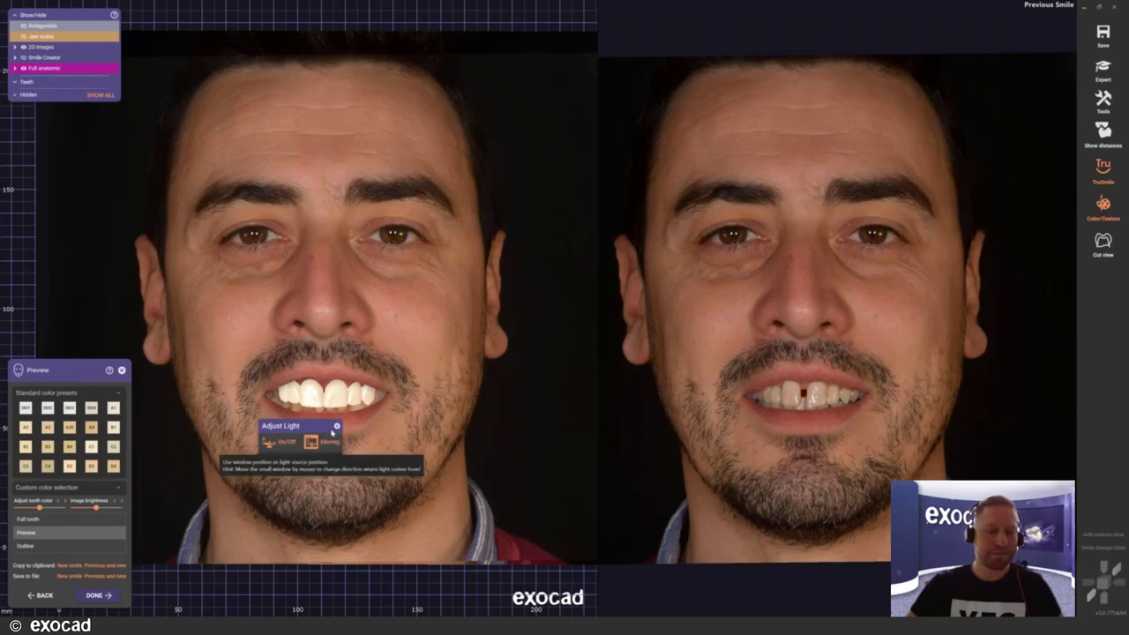
left_click_drag(331, 442, 432, 282)
scroll(364, 409, "up", 5)
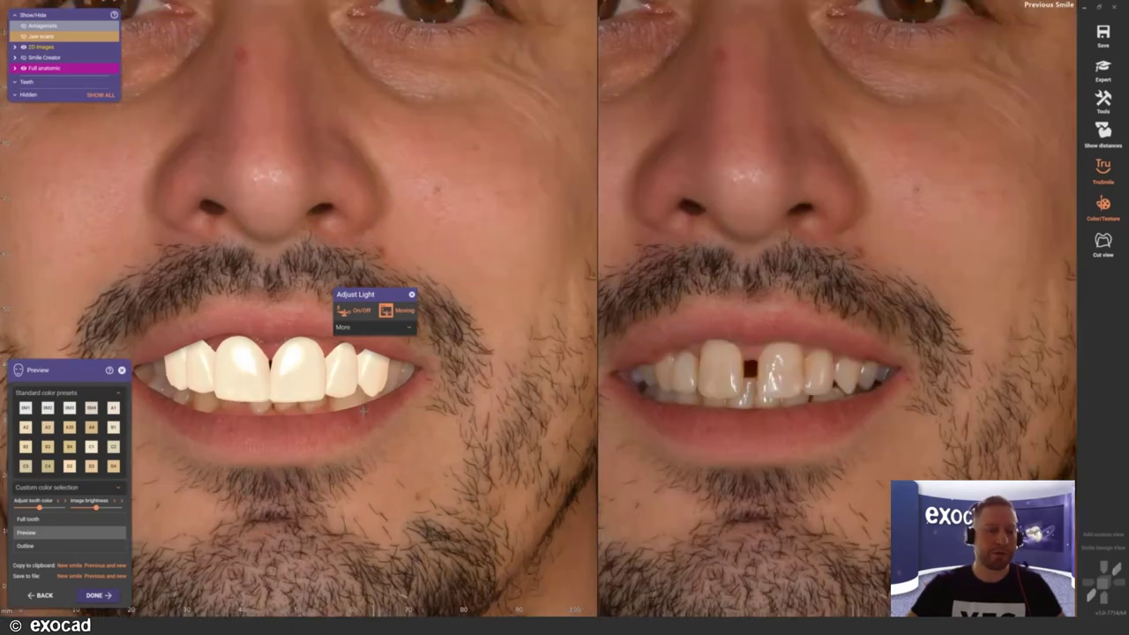
scroll(363, 409, "up", 1)
left_click_drag(378, 295, 366, 524)
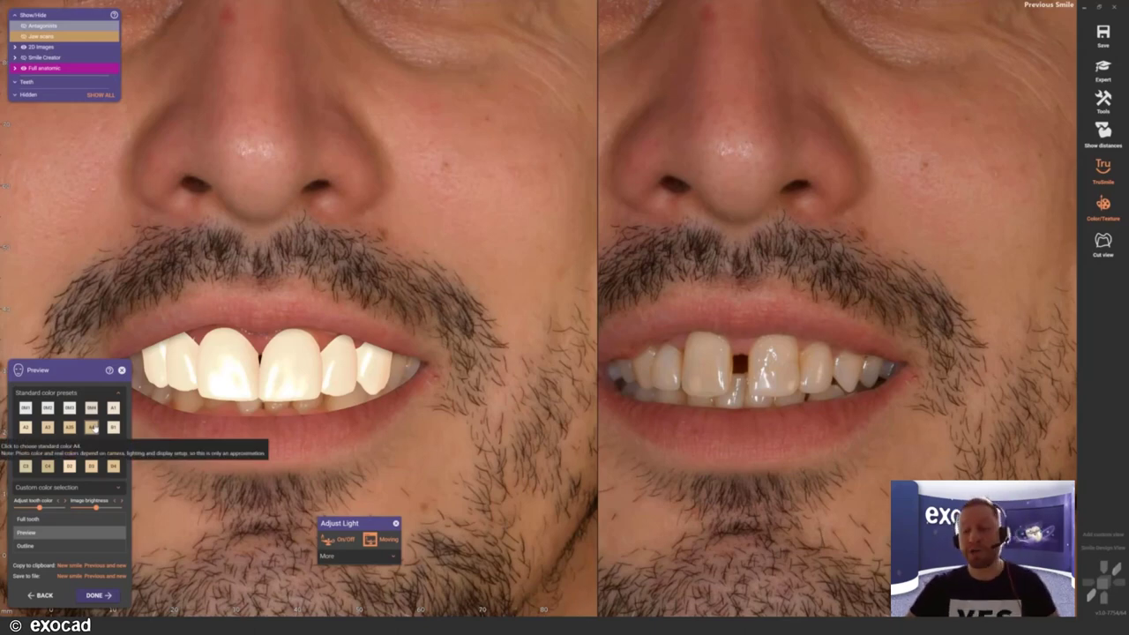
Step: In Custom color, eyedropper the tooth base colour from the natural front teeth in the right photo
left_click(119, 490)
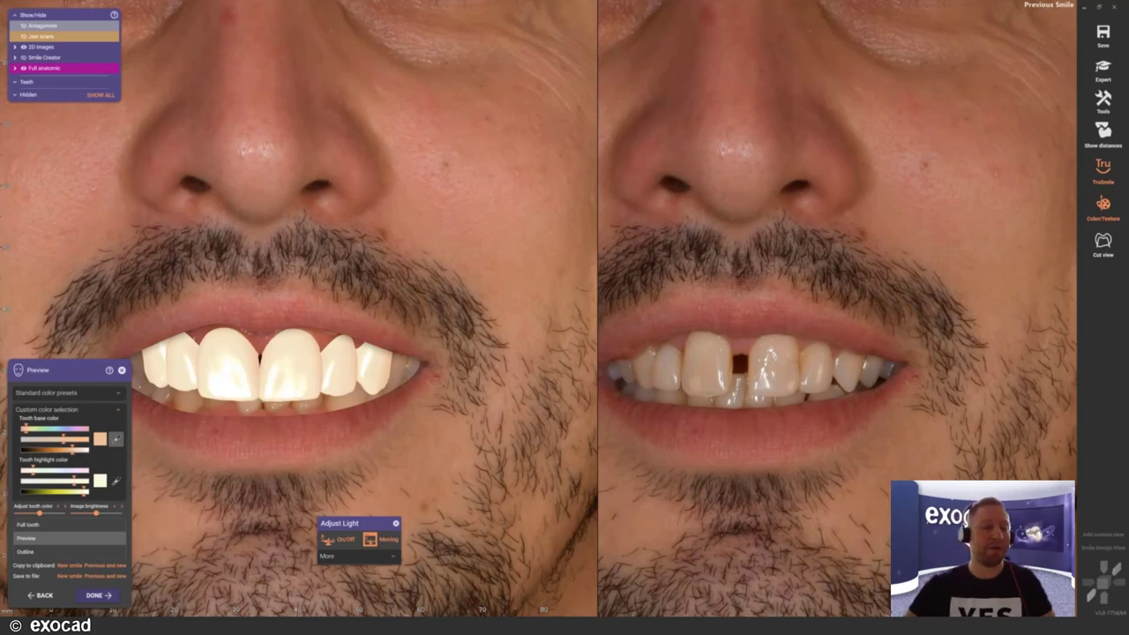
left_click(115, 440)
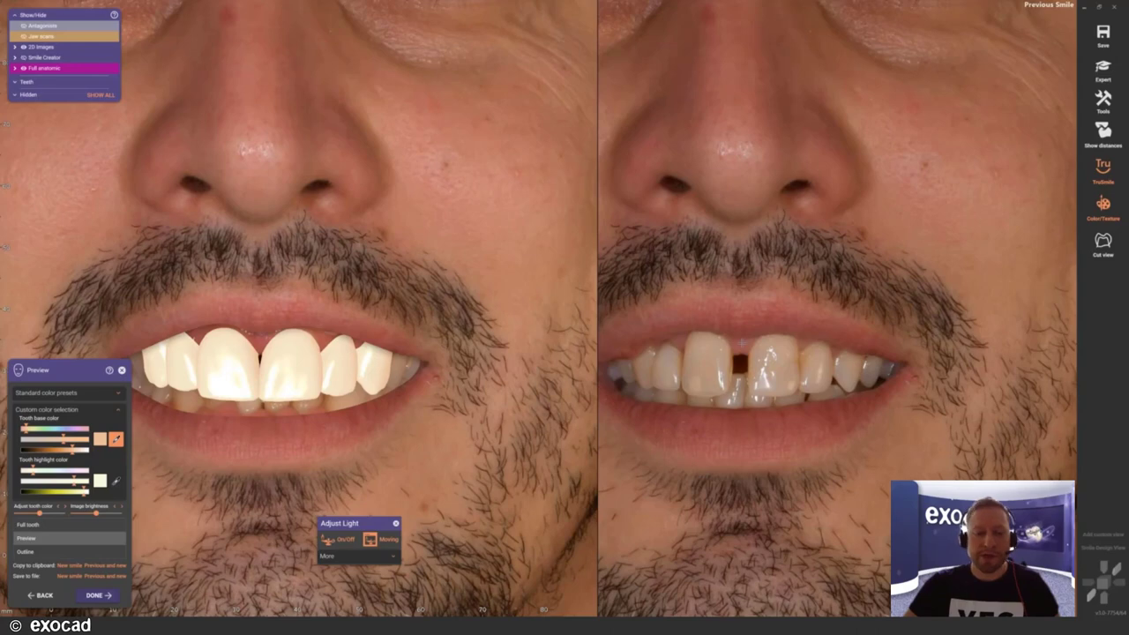
left_click(739, 361)
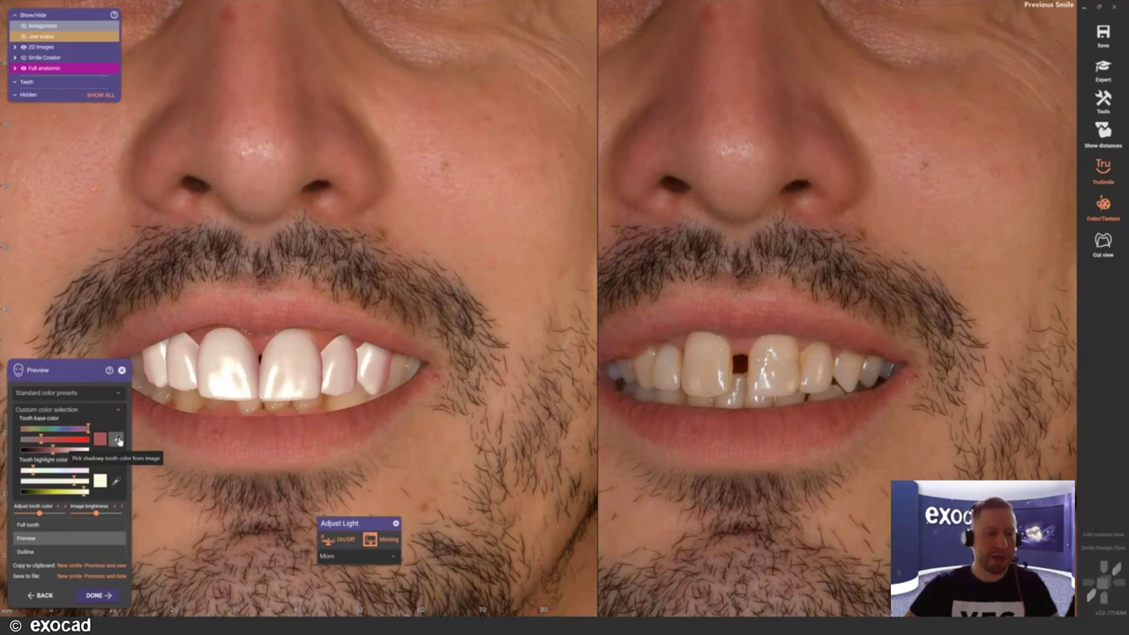
left_click(117, 439)
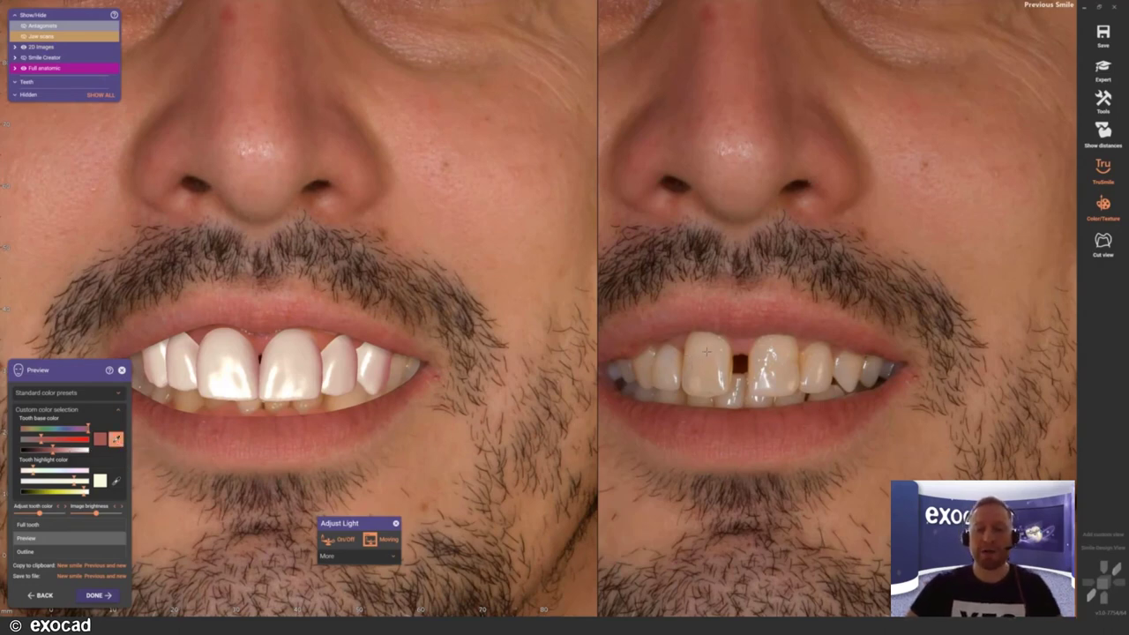
left_click(707, 351)
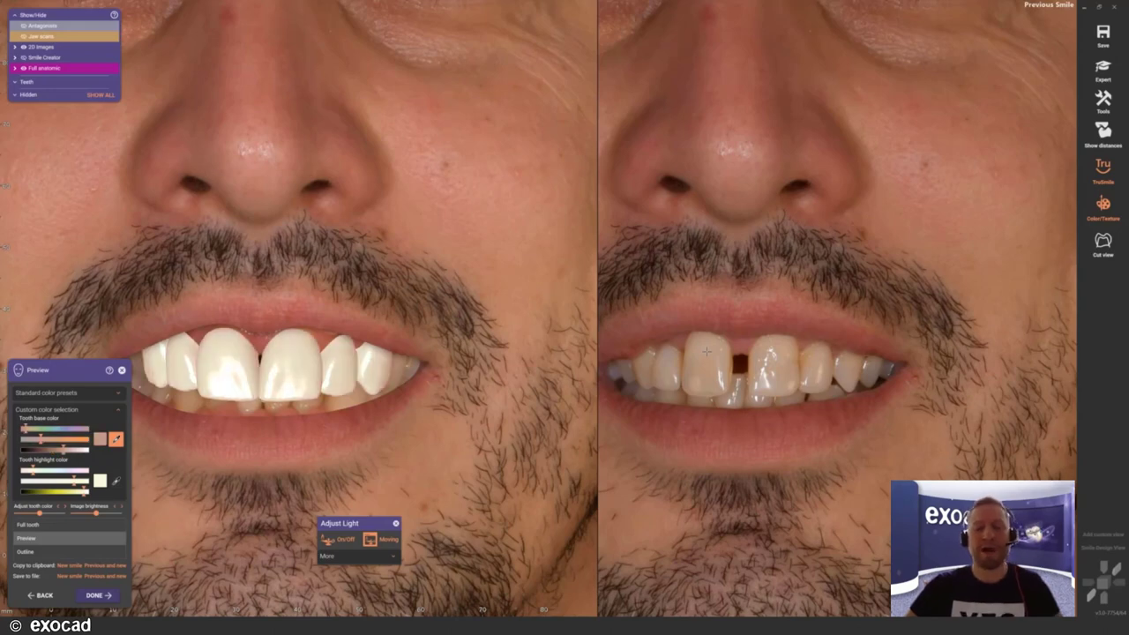
left_click(714, 381)
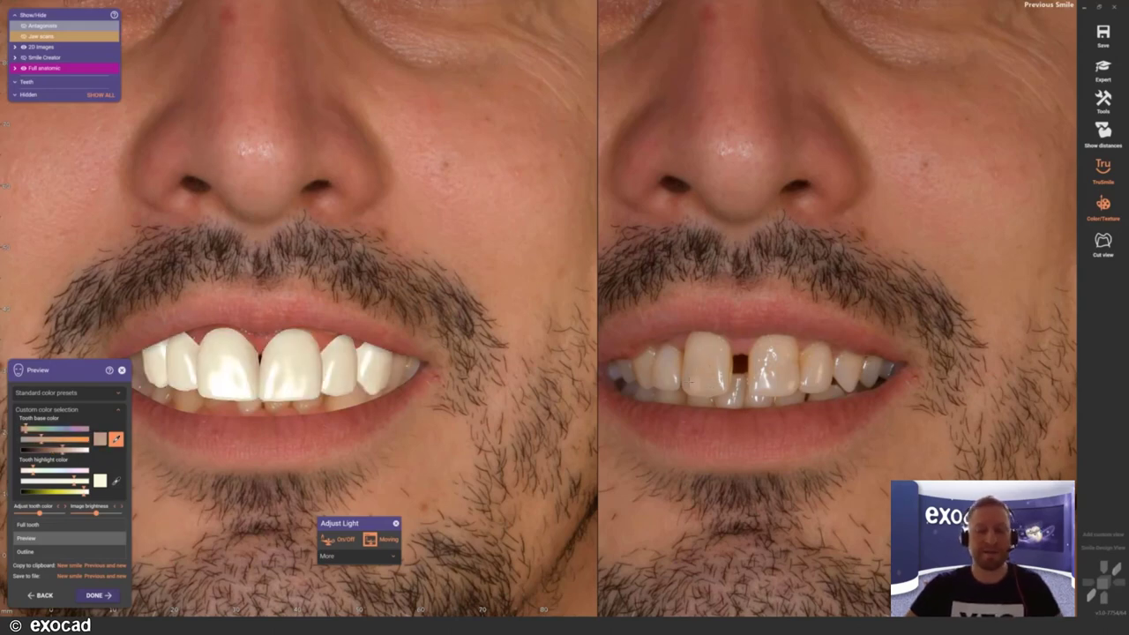
left_click(703, 345)
left_click(718, 352)
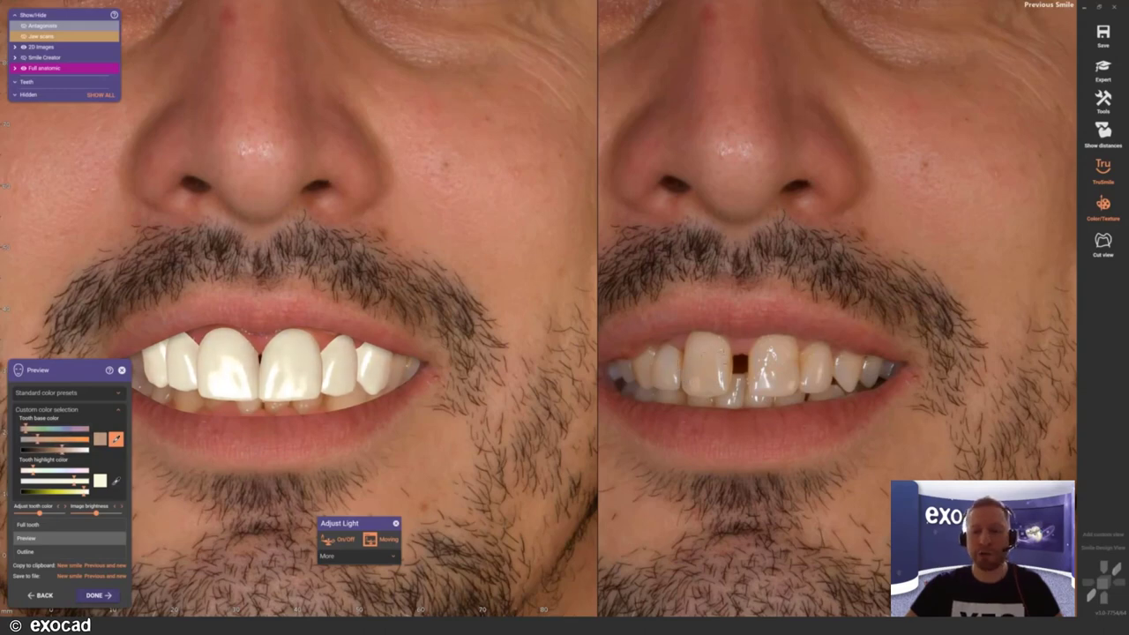
left_click(700, 348)
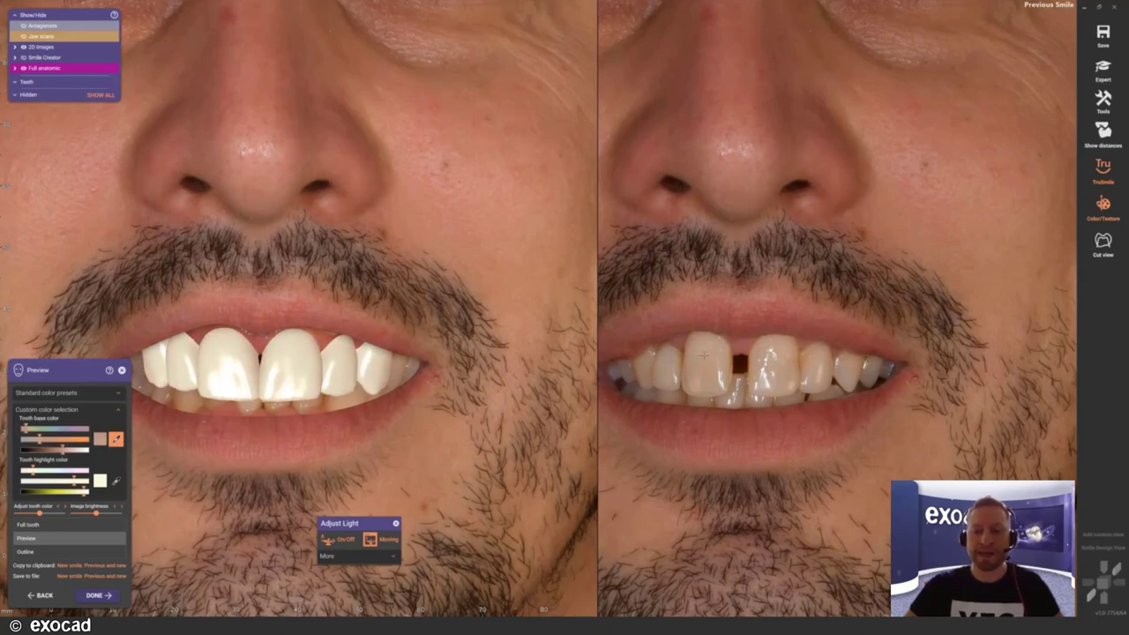
left_click(116, 439)
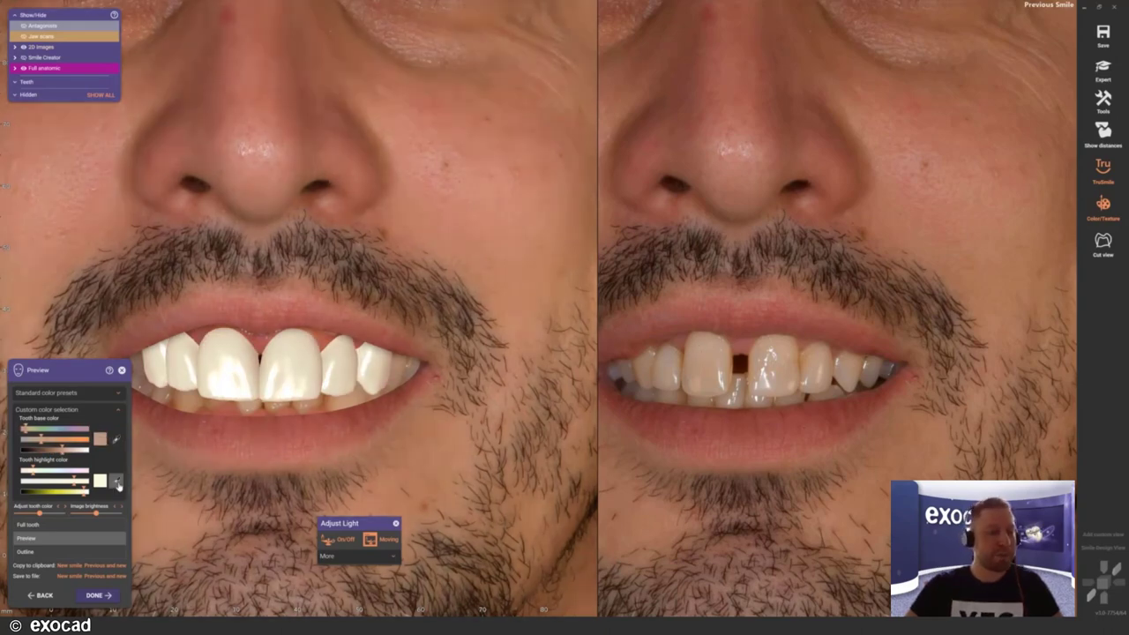
Step: Sample the highlight colour from the front tooth and nudge the highlight slider slightly whiter
left_click(117, 483)
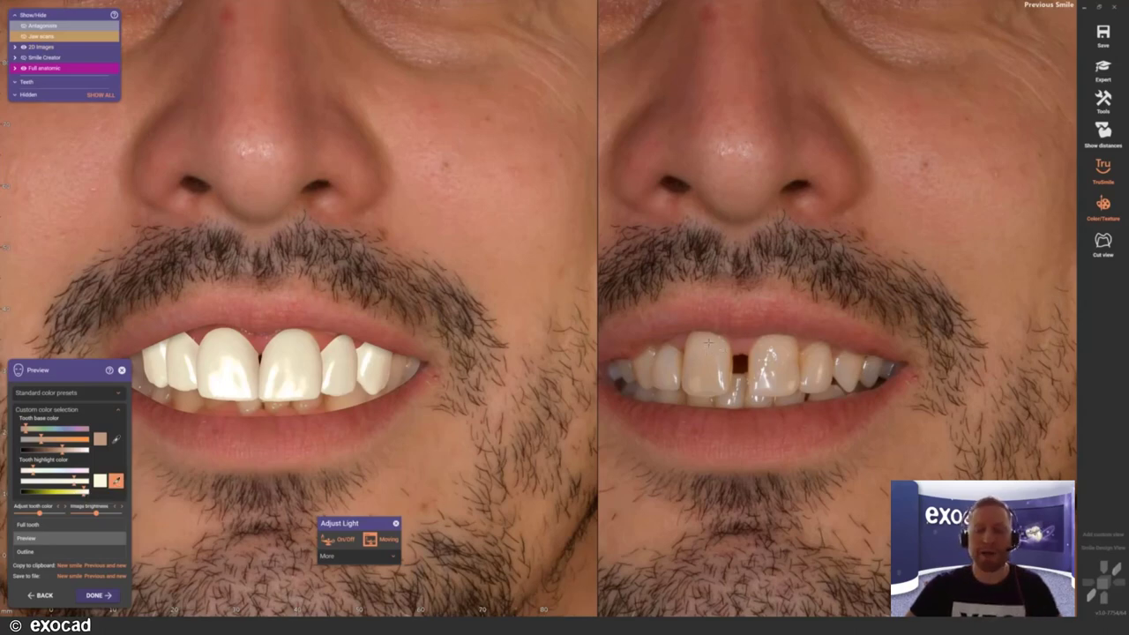
left_click(705, 344)
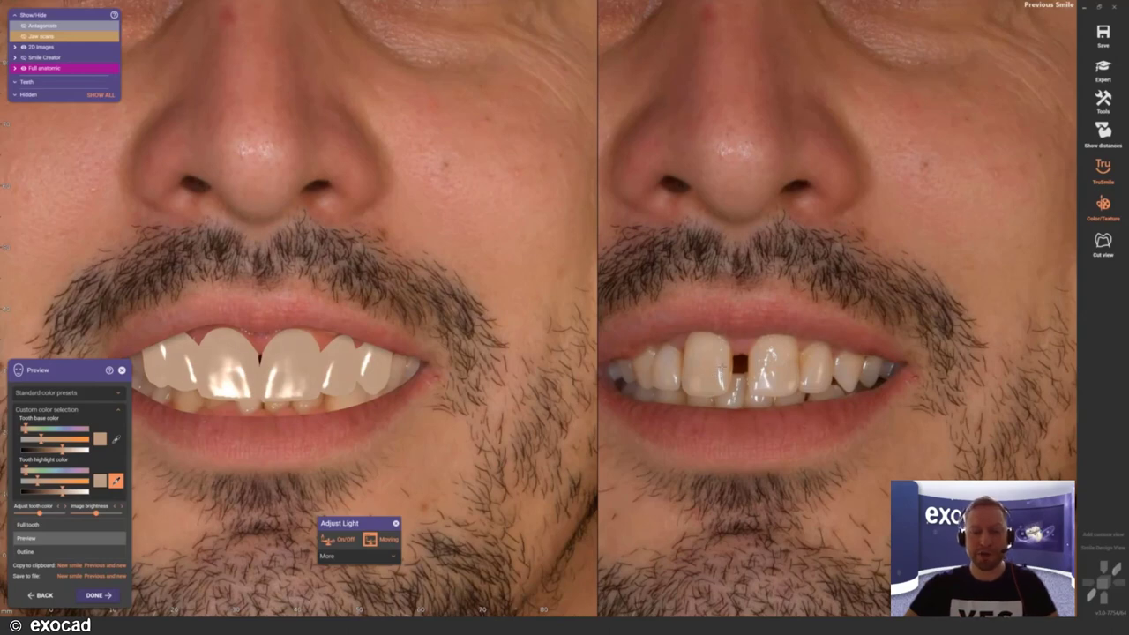
left_click(721, 364)
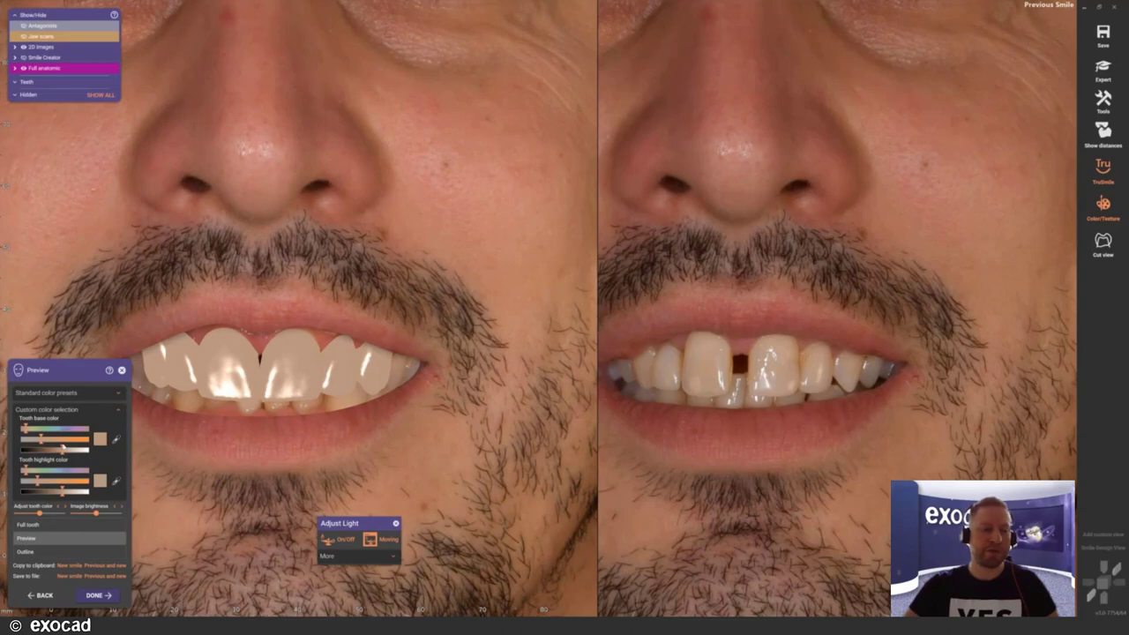
left_click_drag(63, 491, 67, 492)
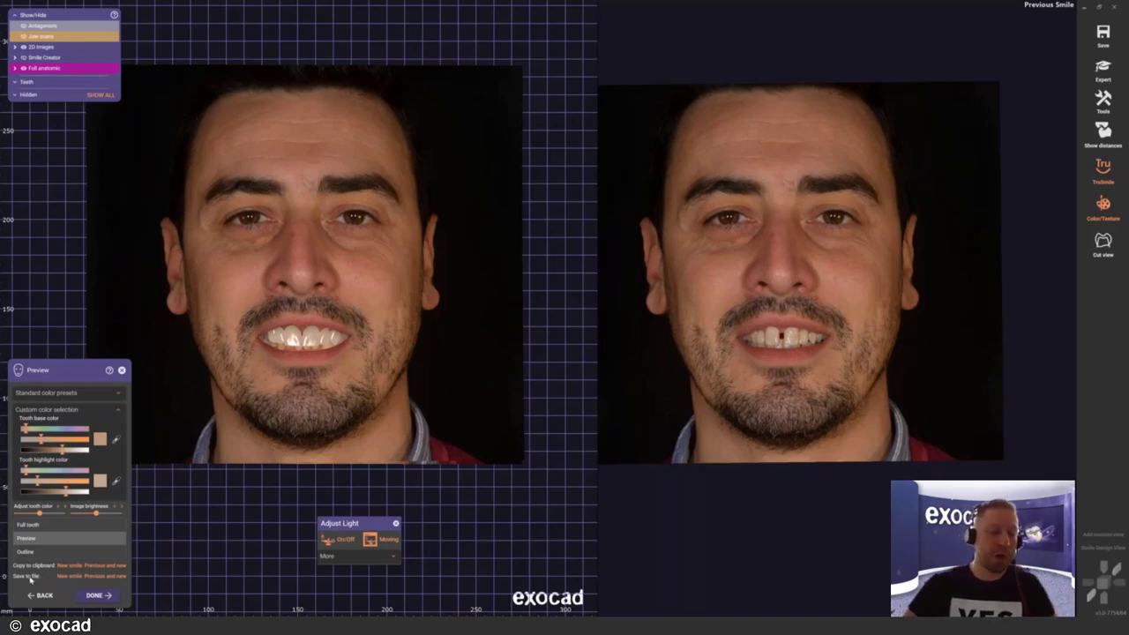
Step: Save the 'Previous and new' side-by-side smile comparison as a JPEG
left_click(98, 577)
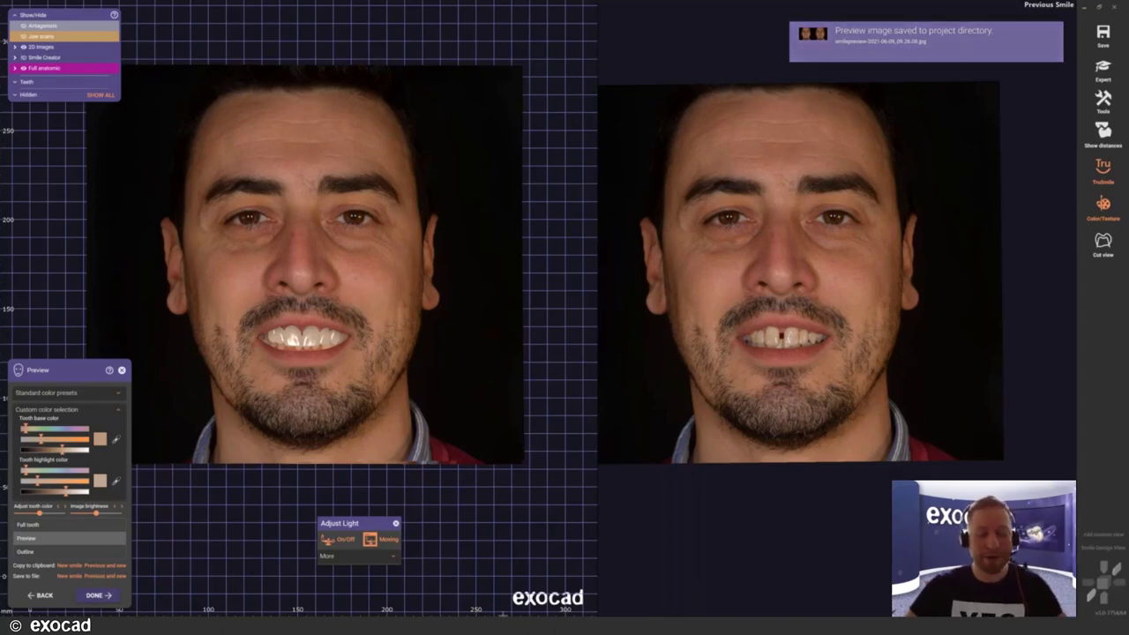
left_click(492, 589)
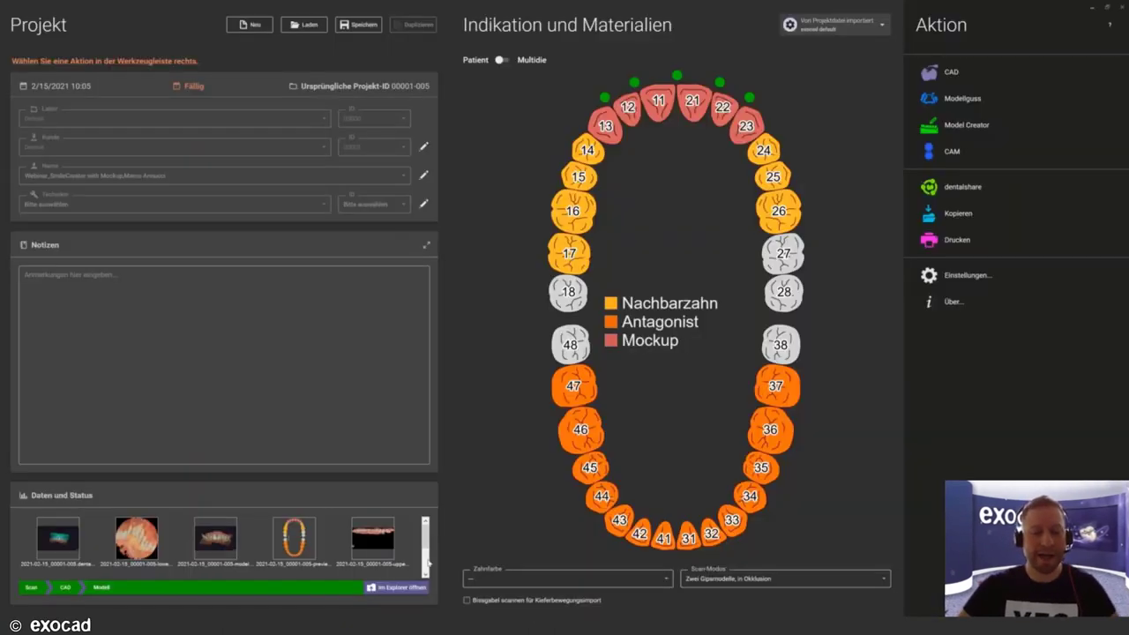
left_click(399, 590)
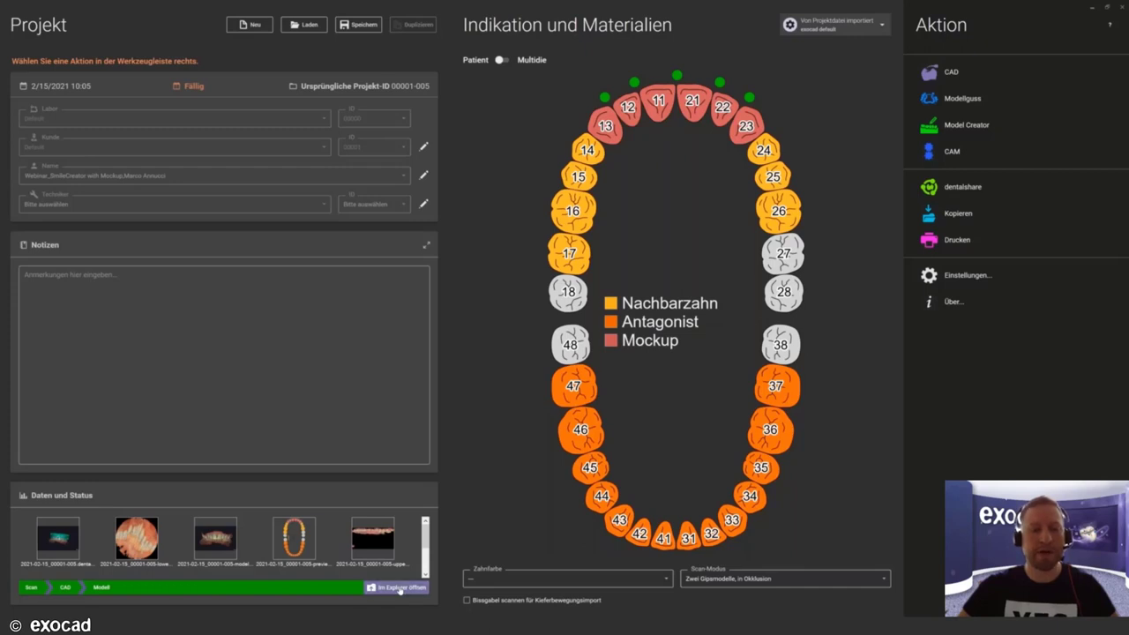
double_click(216, 258)
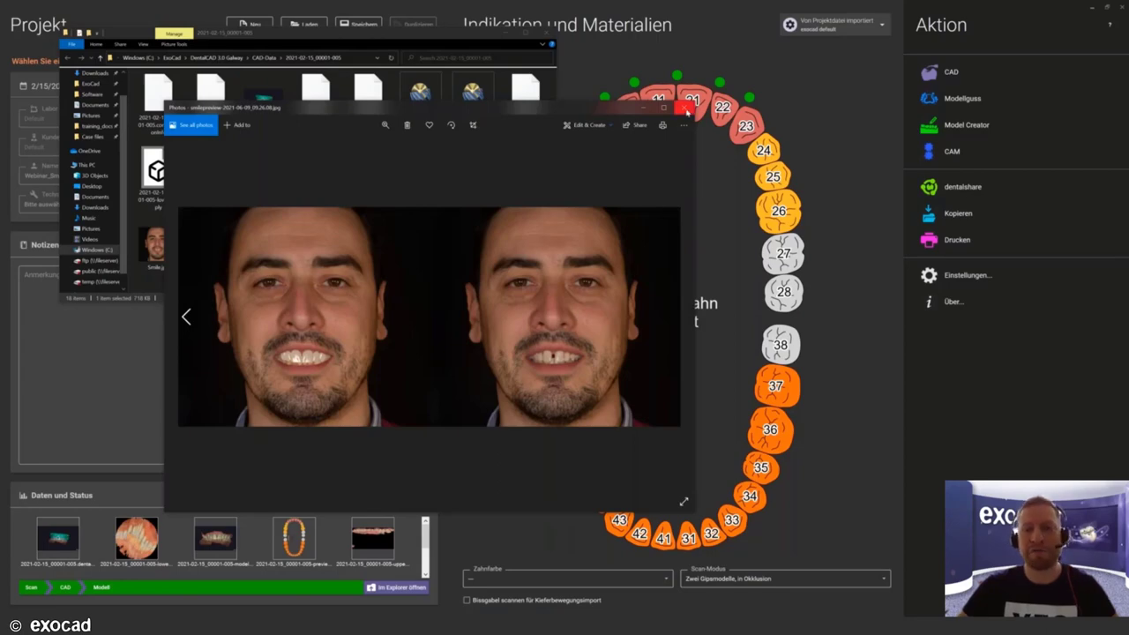
left_click(686, 112)
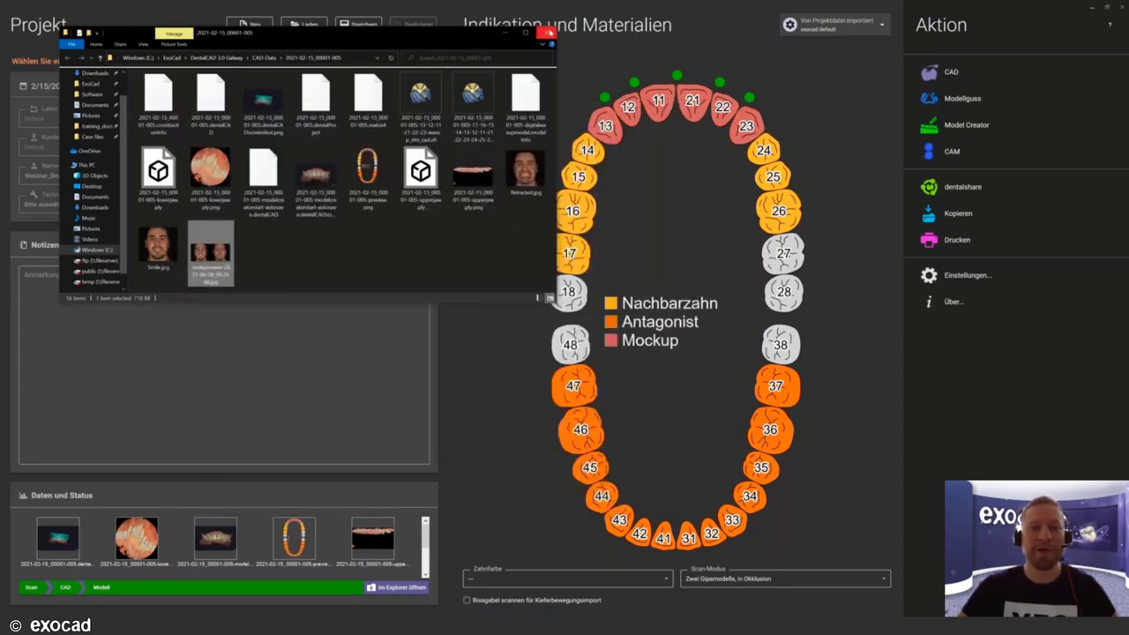
left_click(548, 33)
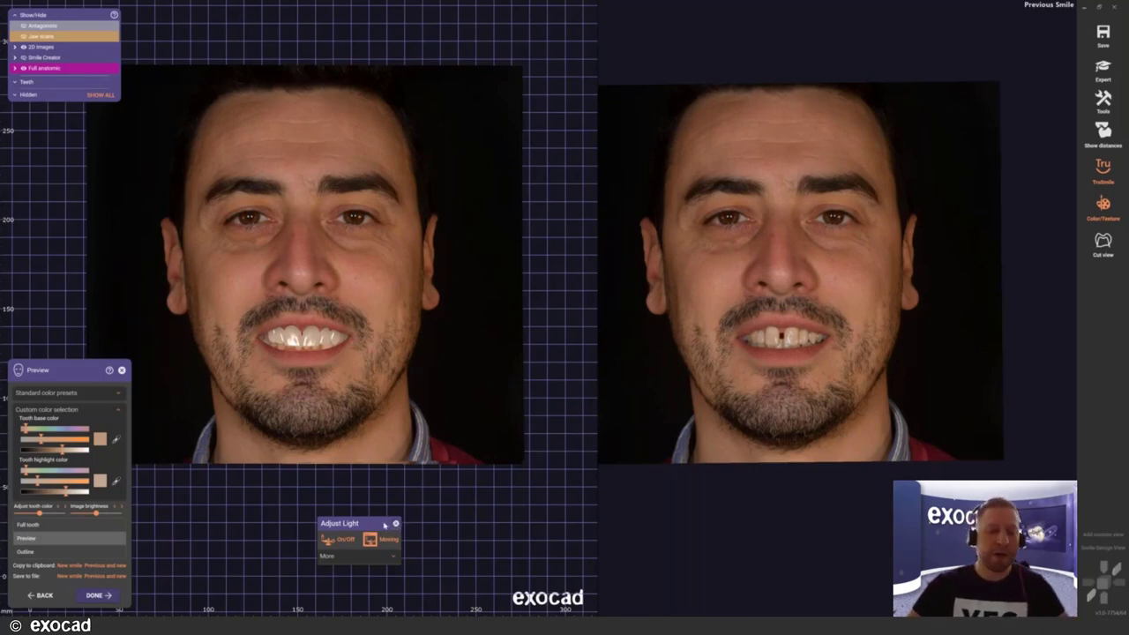
Step: Close the Adjust Light panel and finish the face preview, returning to Tooth Placement
left_click_drag(381, 524, 483, 364)
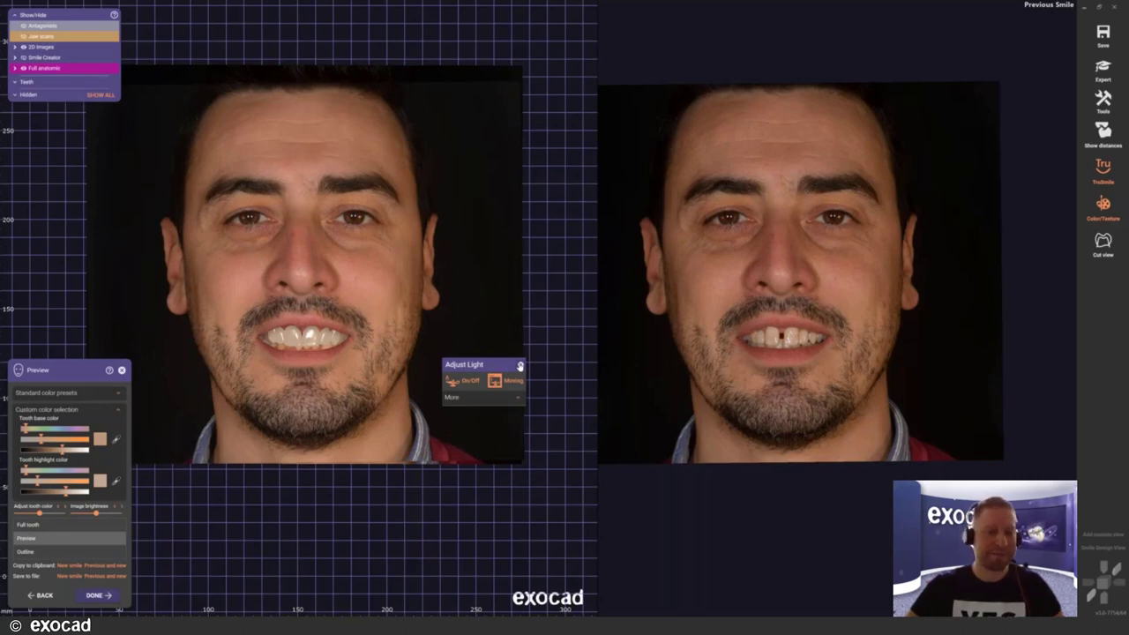
left_click(519, 366)
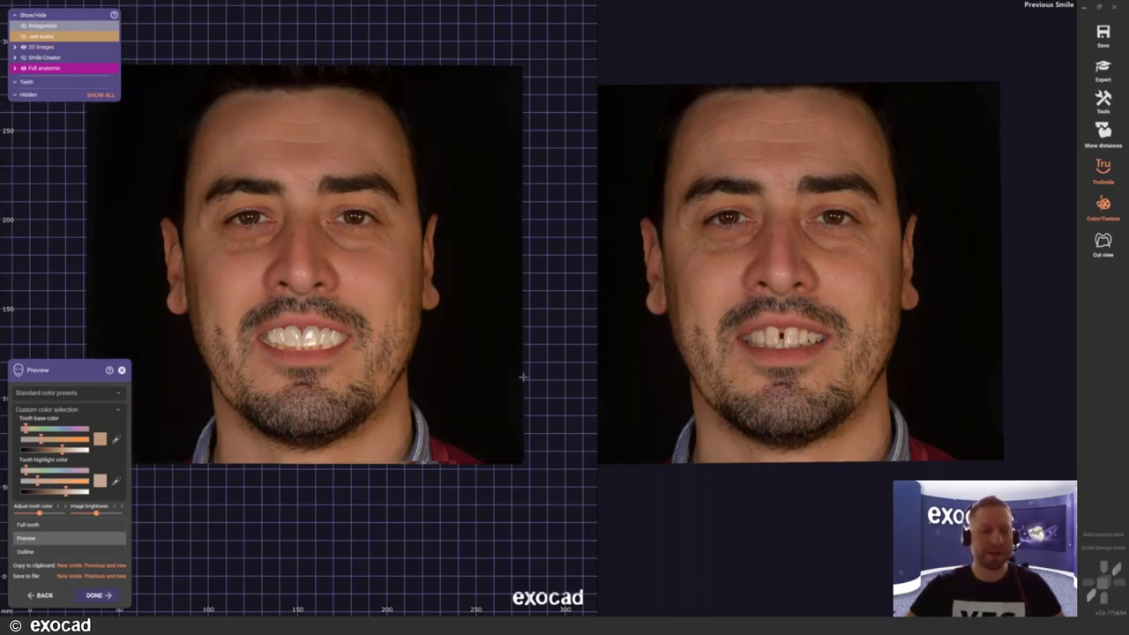
left_click(97, 596)
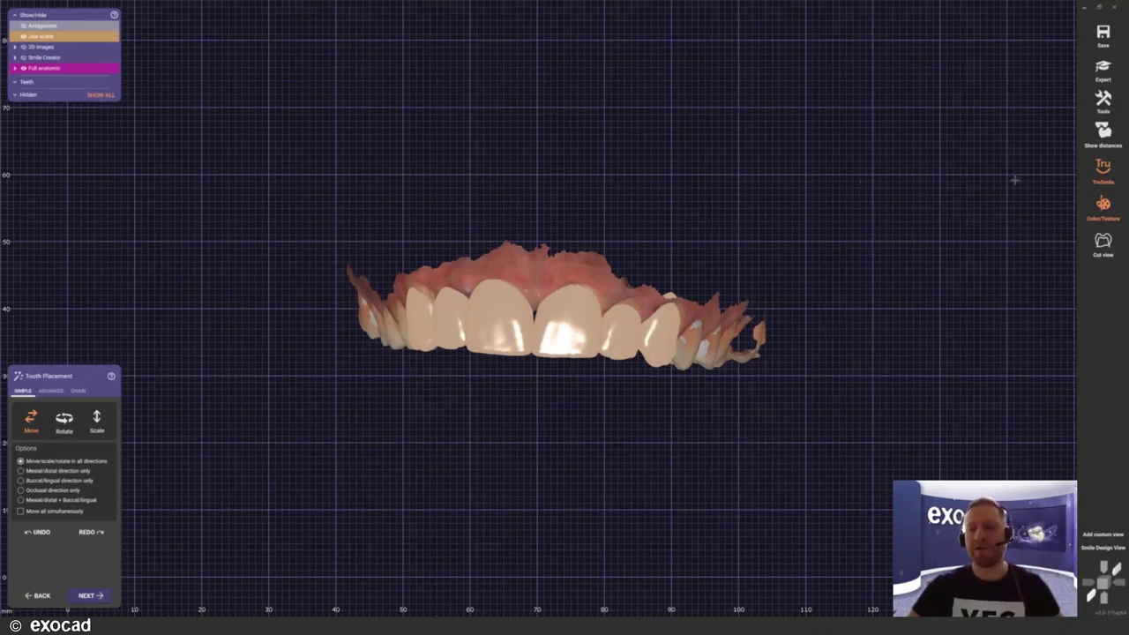
Step: Toggle TruSmile off to show the teeth plain white, then view the upper arch occlusally
left_click(1103, 173)
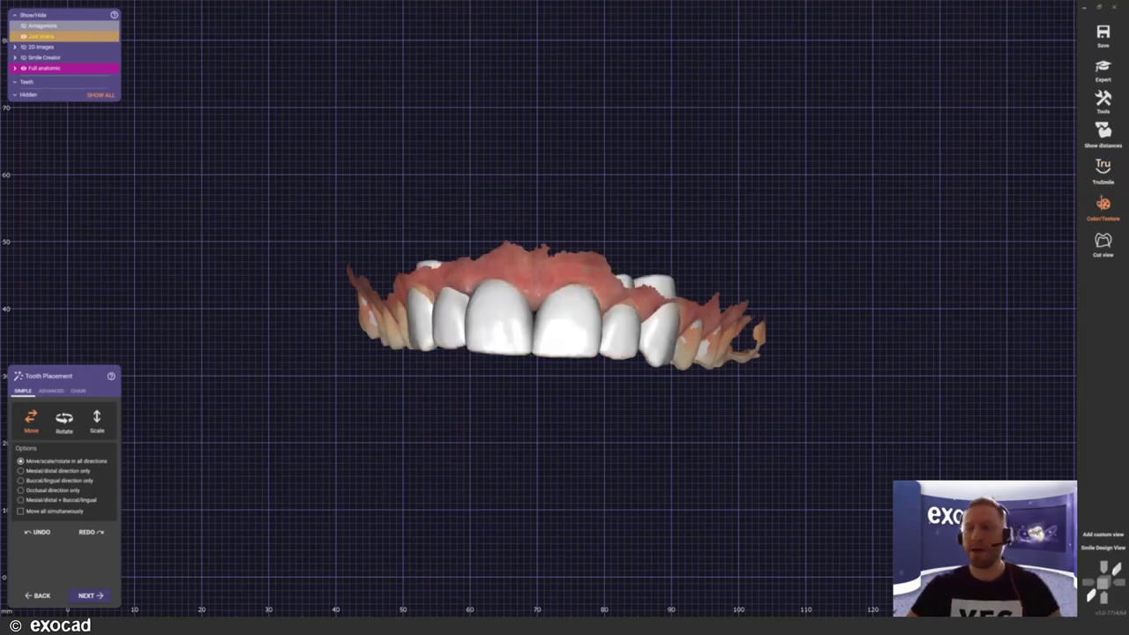
right_click_drag(527, 388, 525, 294)
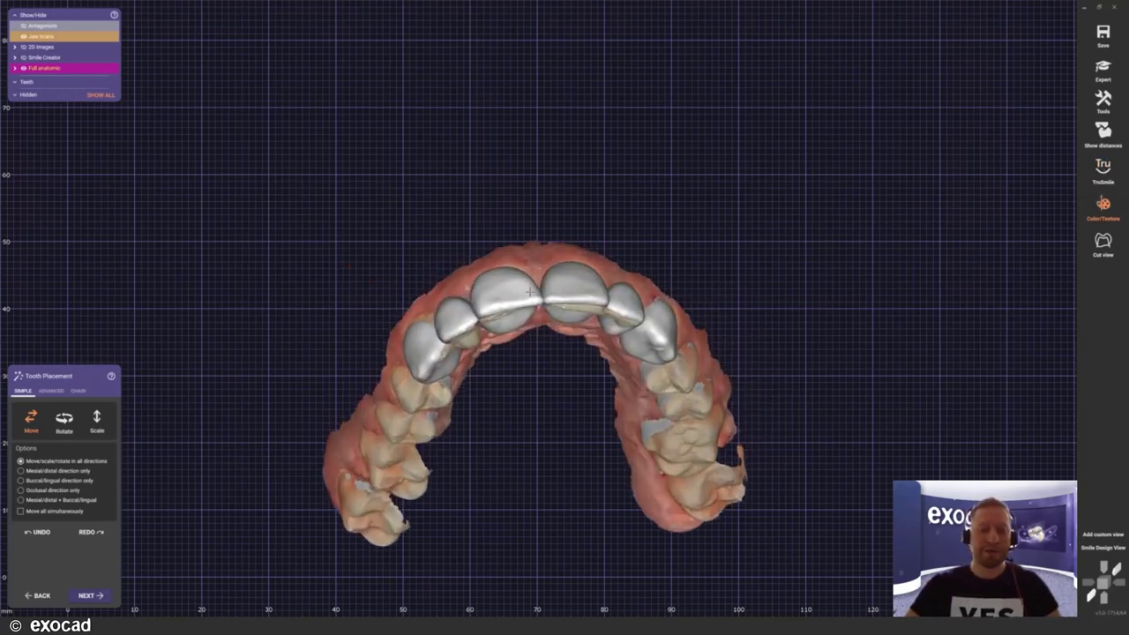
scroll(525, 294, "up", 3)
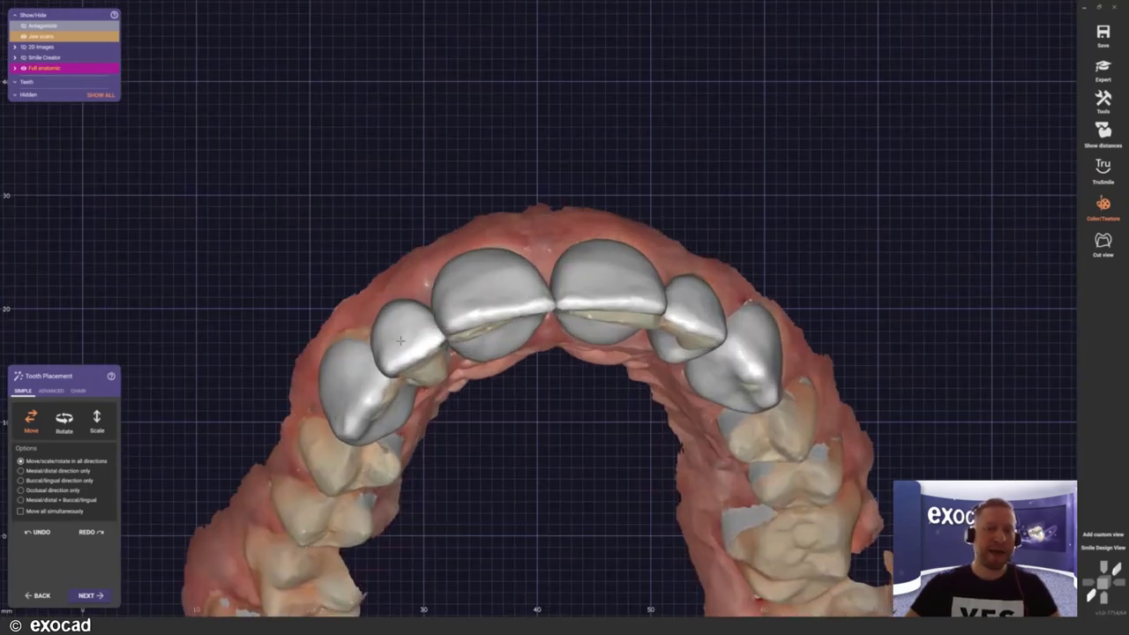
key("1")
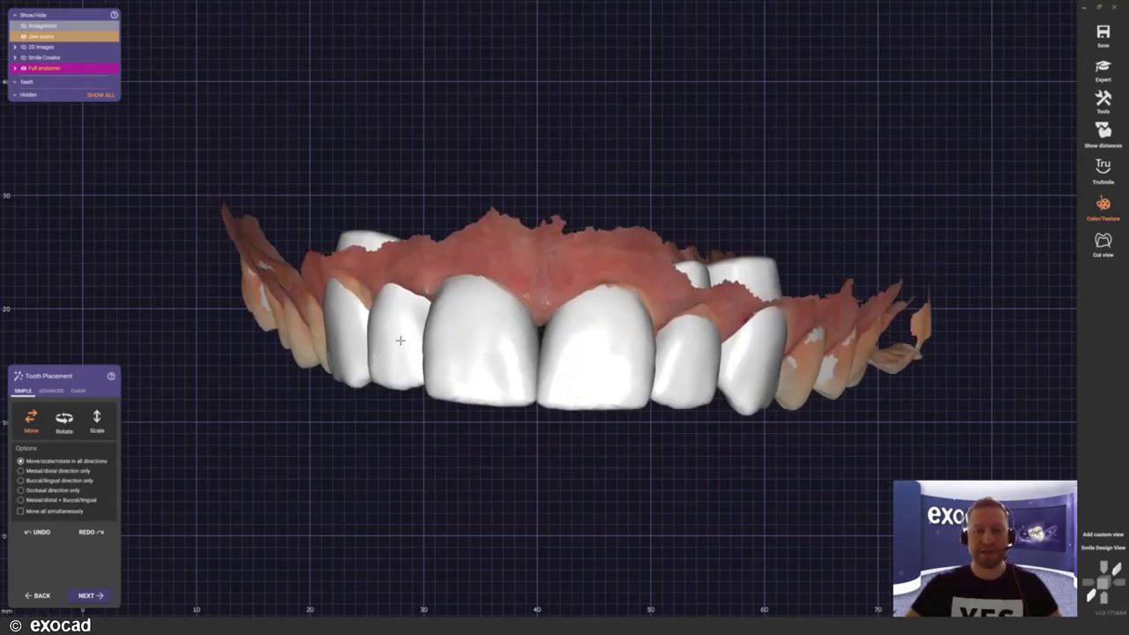
key("2")
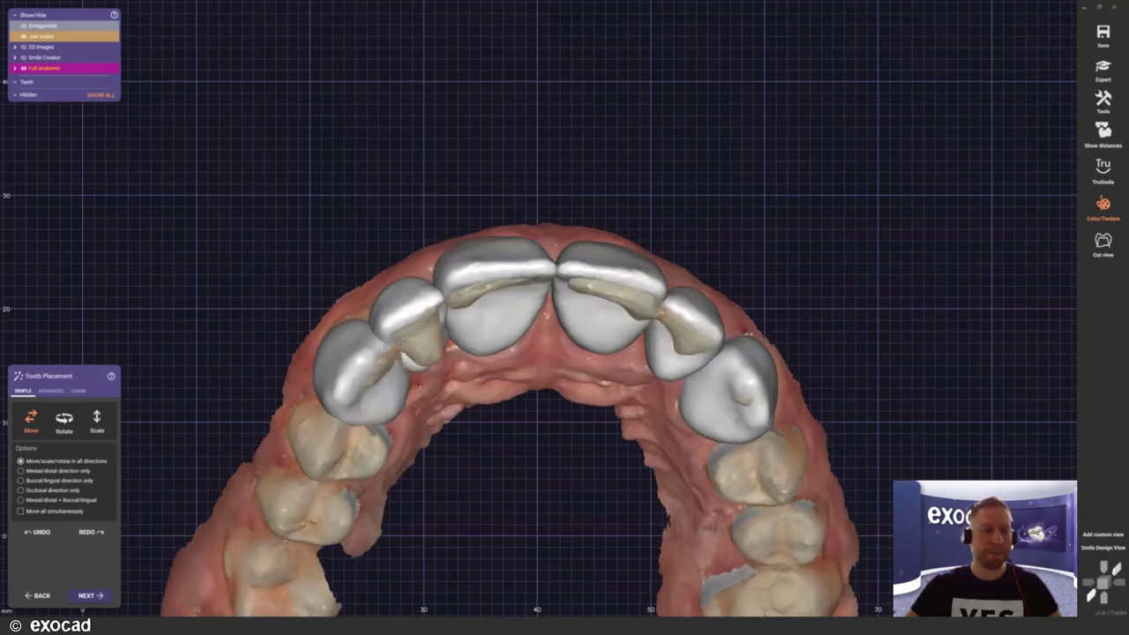
scroll(588, 251, "up", 3)
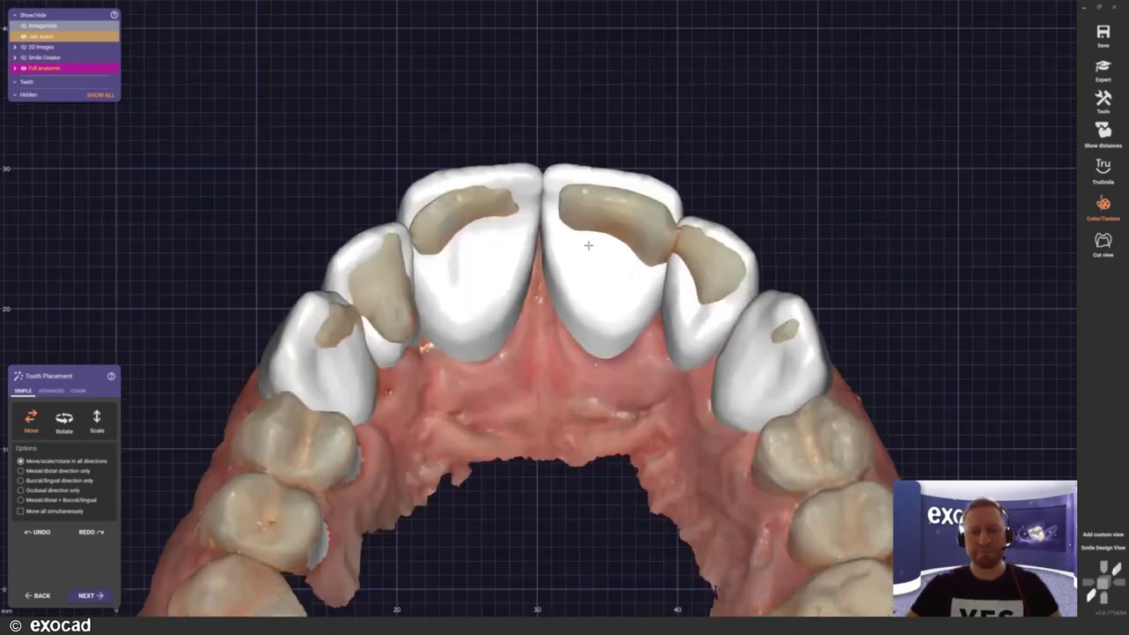
right_click_drag(587, 251, 654, 354)
middle_click_drag(653, 355, 871, 303)
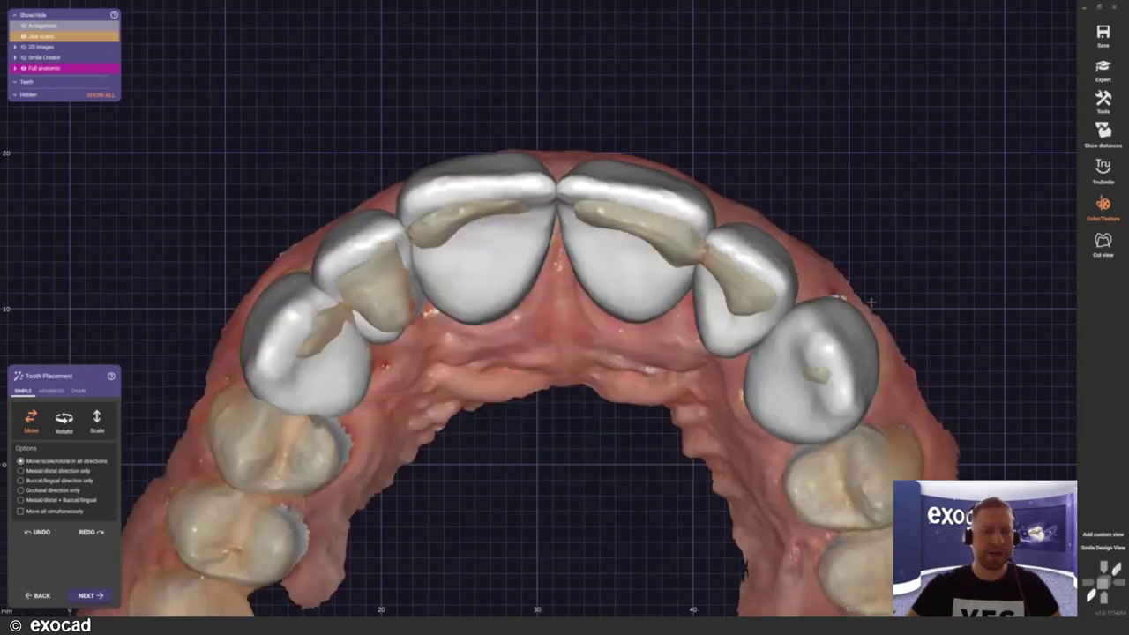
middle_click_drag(379, 253, 373, 239)
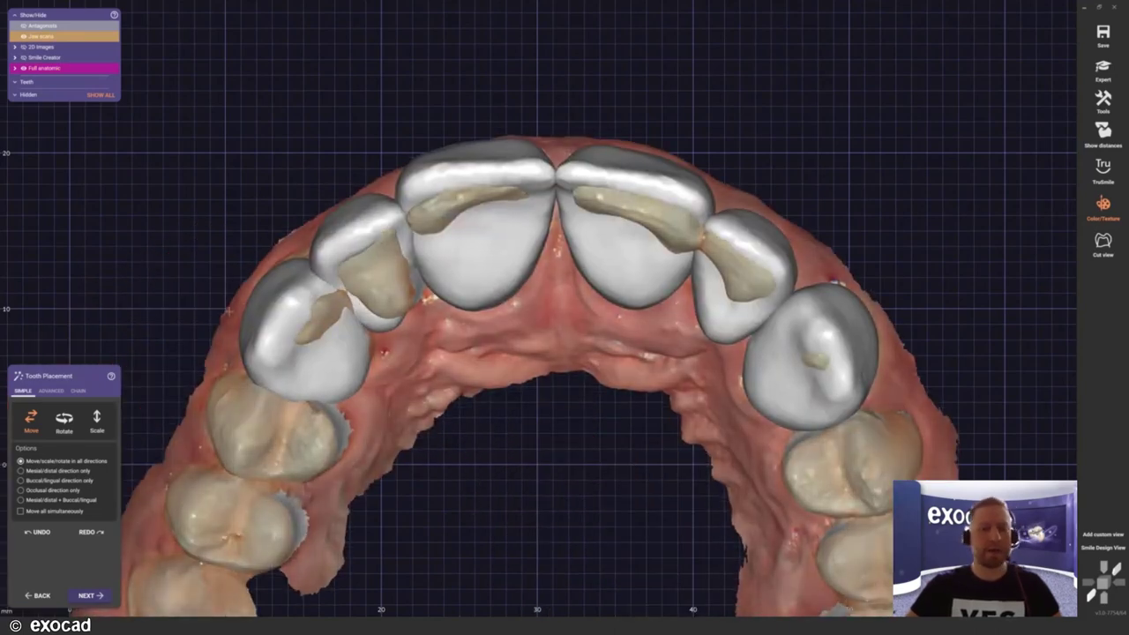
Step: Apply anatomic morphing to the upper teeth from the ADVANCED tab
left_click(50, 393)
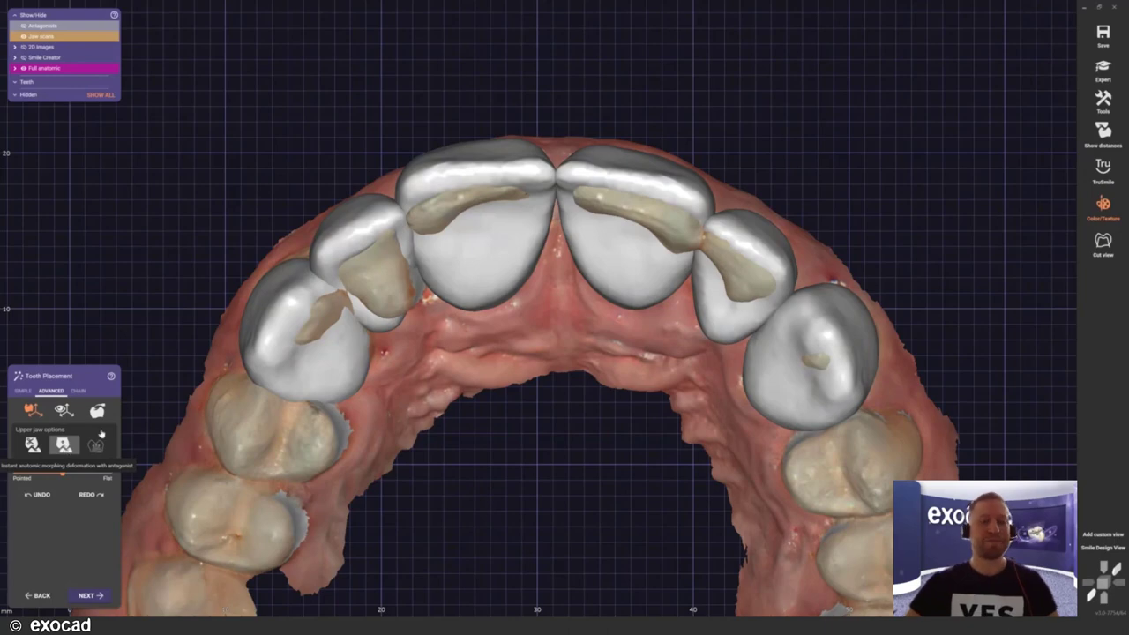
left_click(64, 445)
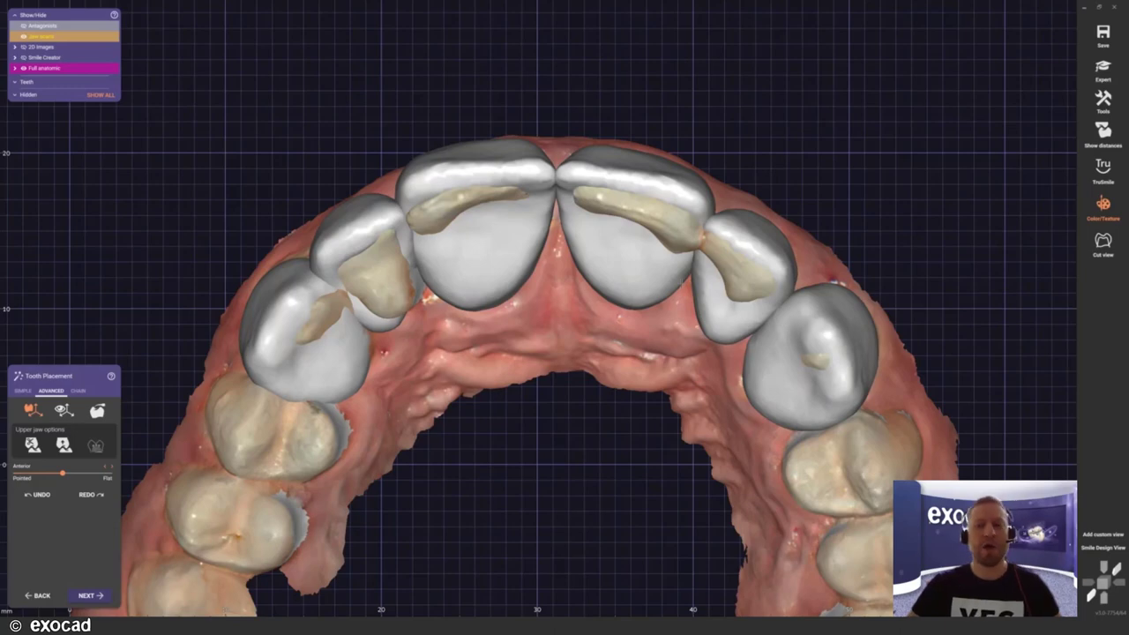
right_click_drag(428, 264, 429, 303)
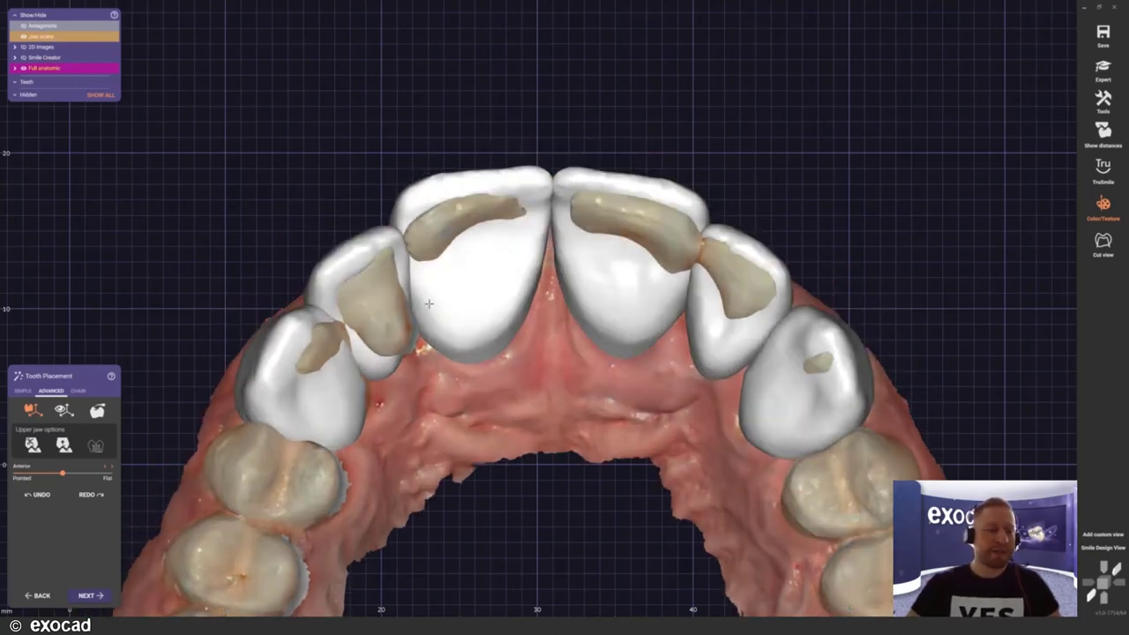
Step: With free-axis scaling, resize and reshape the left lateral incisor using its bounding box
left_click(62, 410)
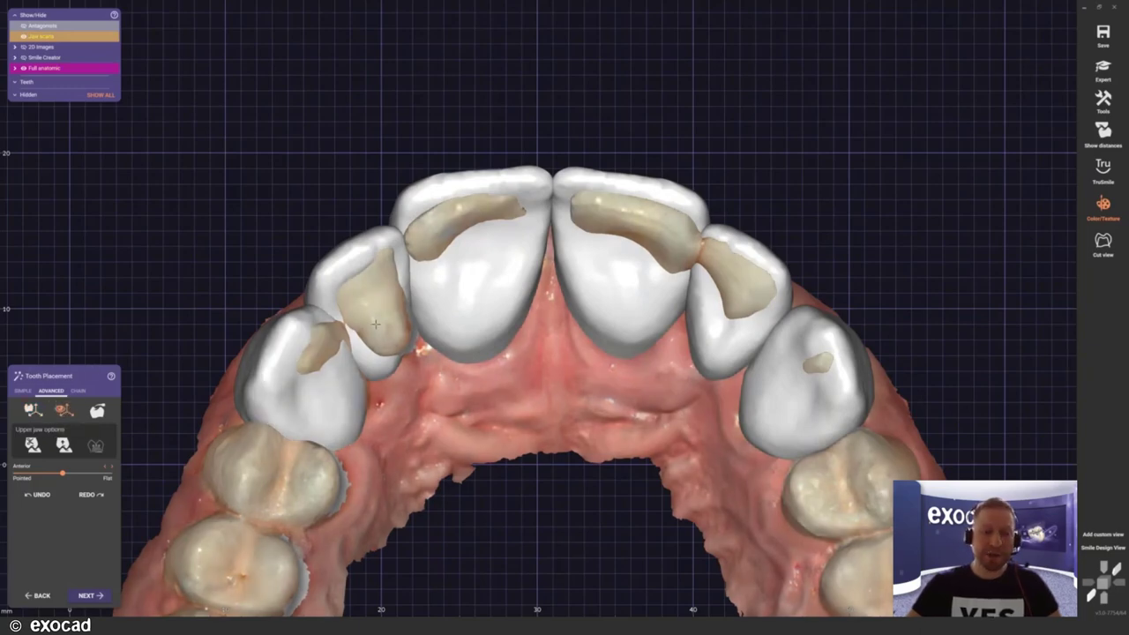
right_click_drag(376, 323, 359, 254)
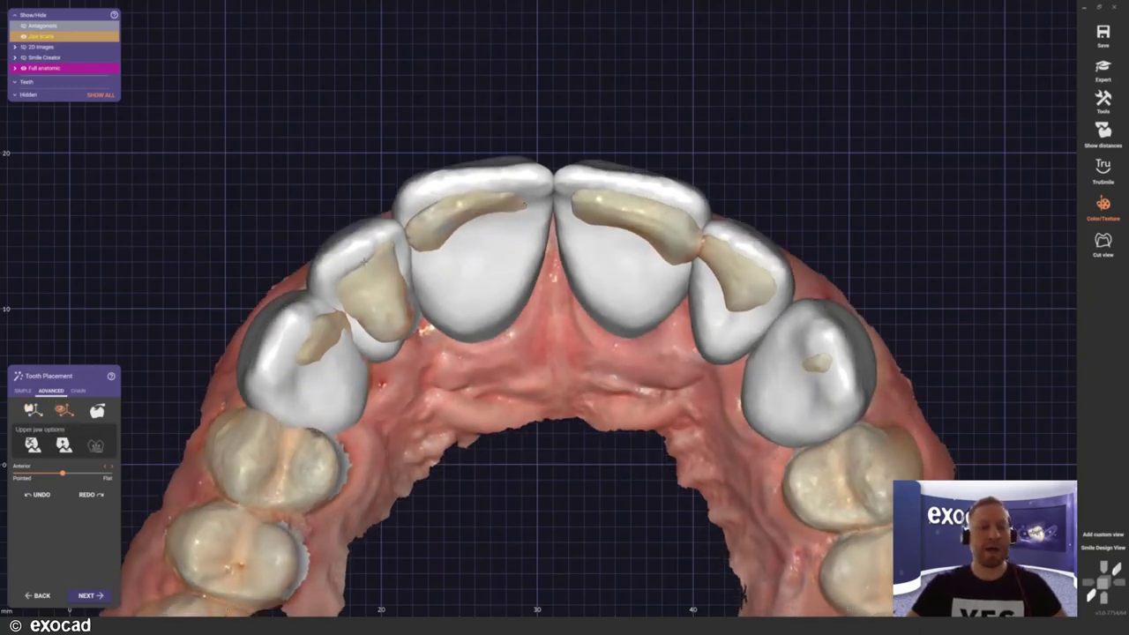
left_click(359, 254)
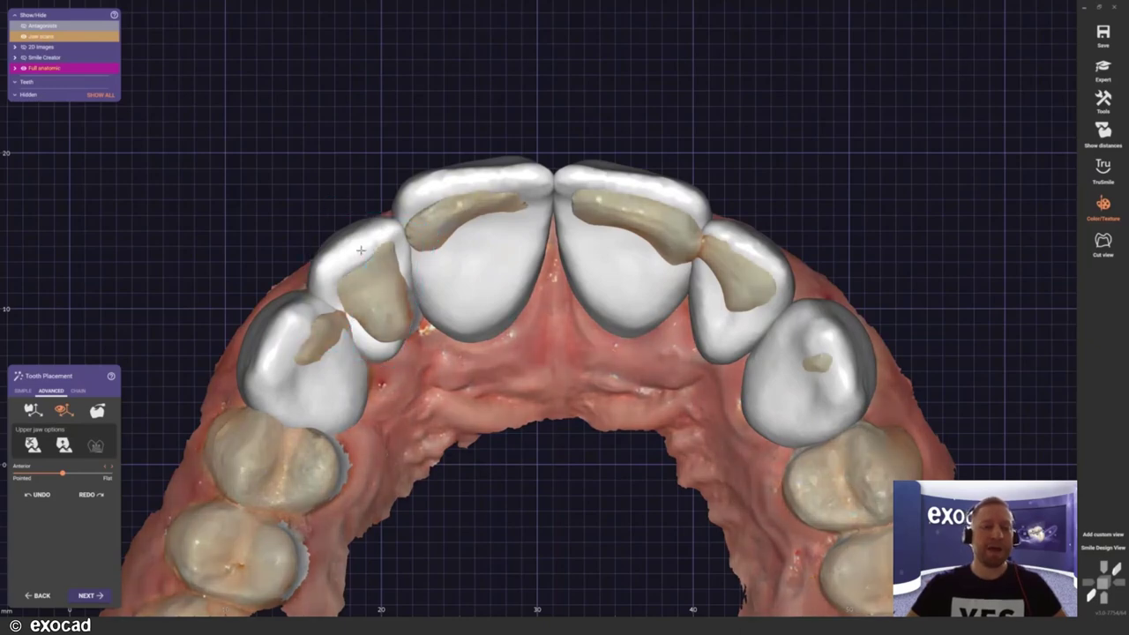
left_click(370, 267)
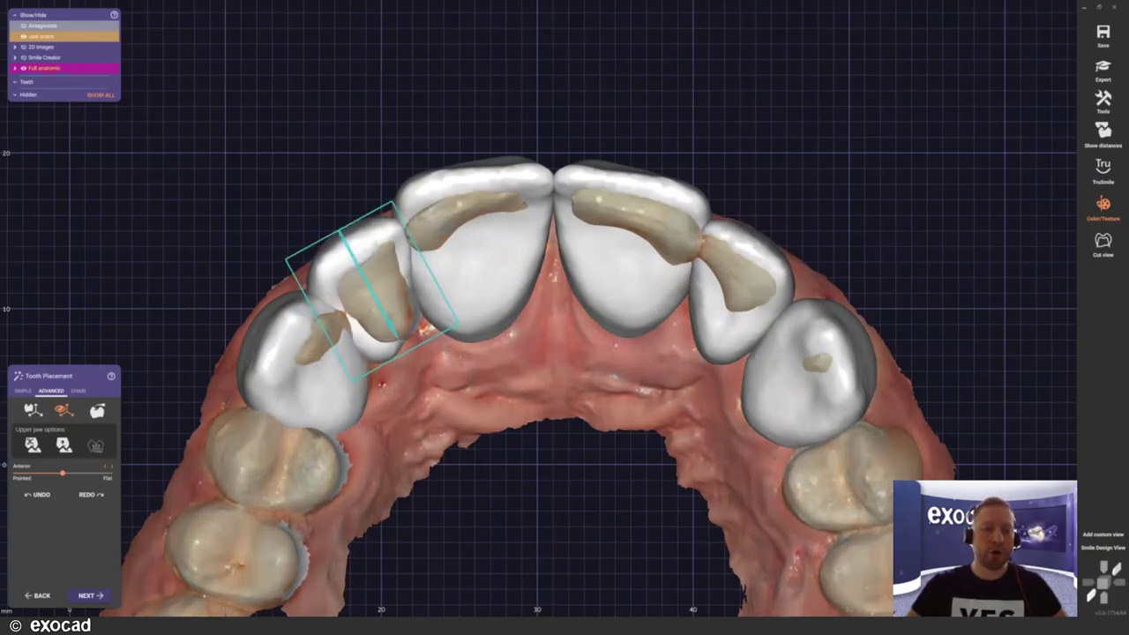
left_click_drag(375, 291, 383, 298)
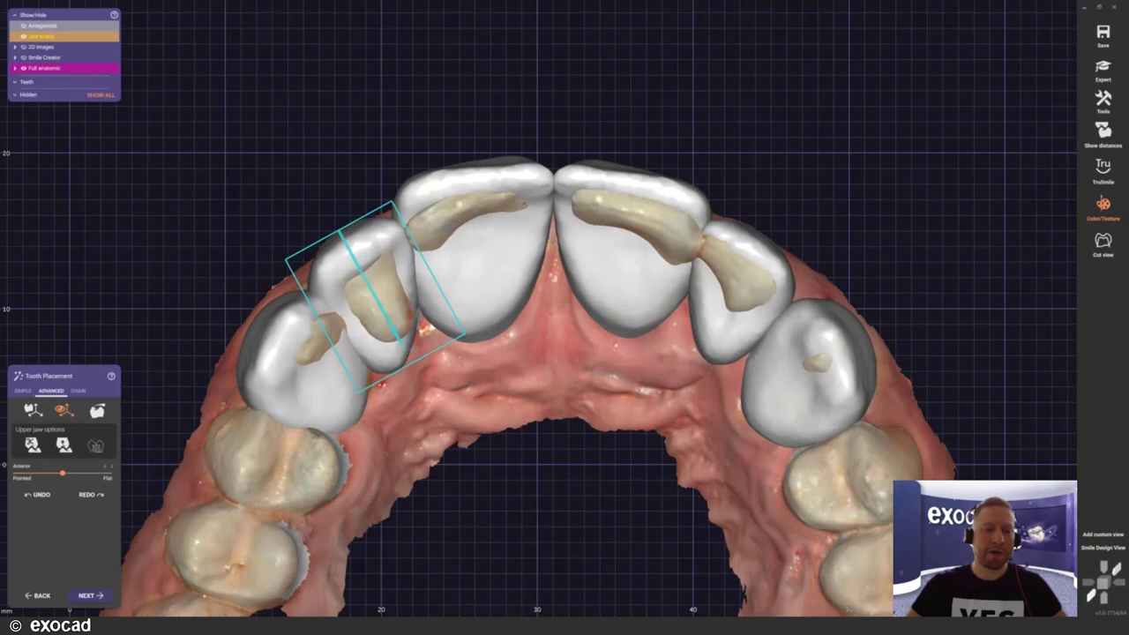
left_click(404, 322)
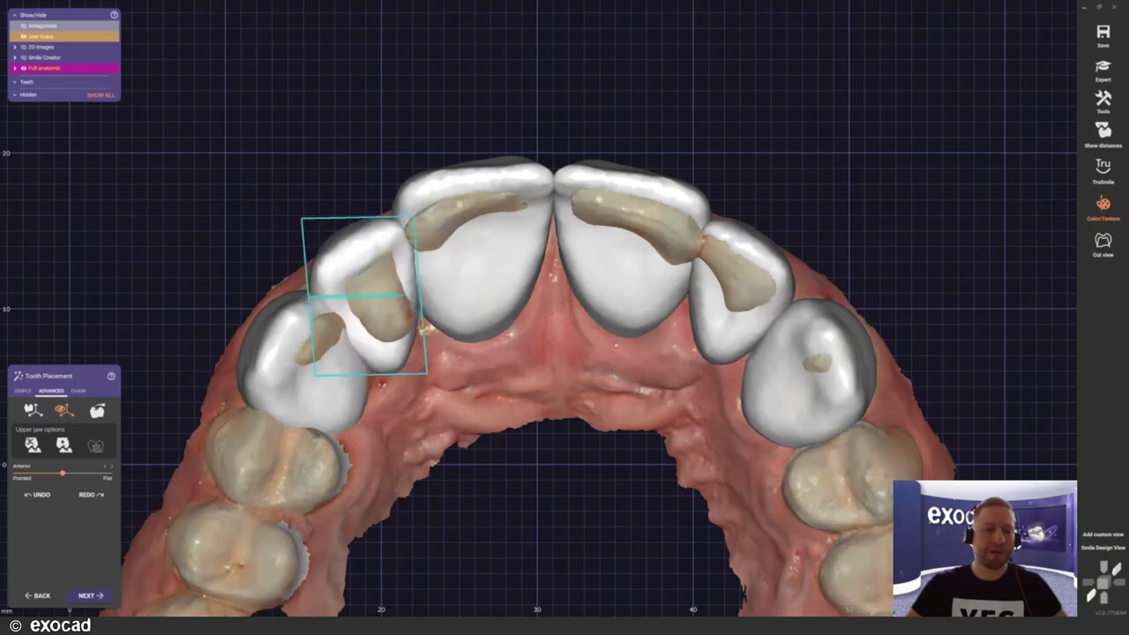
right_click_drag(428, 252, 348, 235)
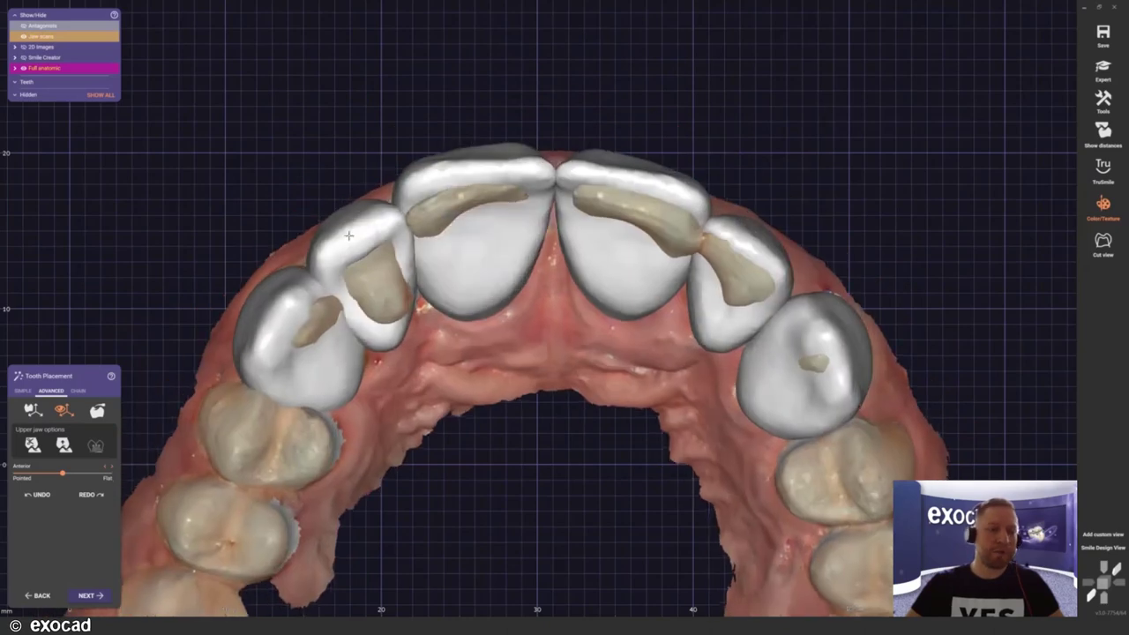
scroll(348, 235, "up", 2)
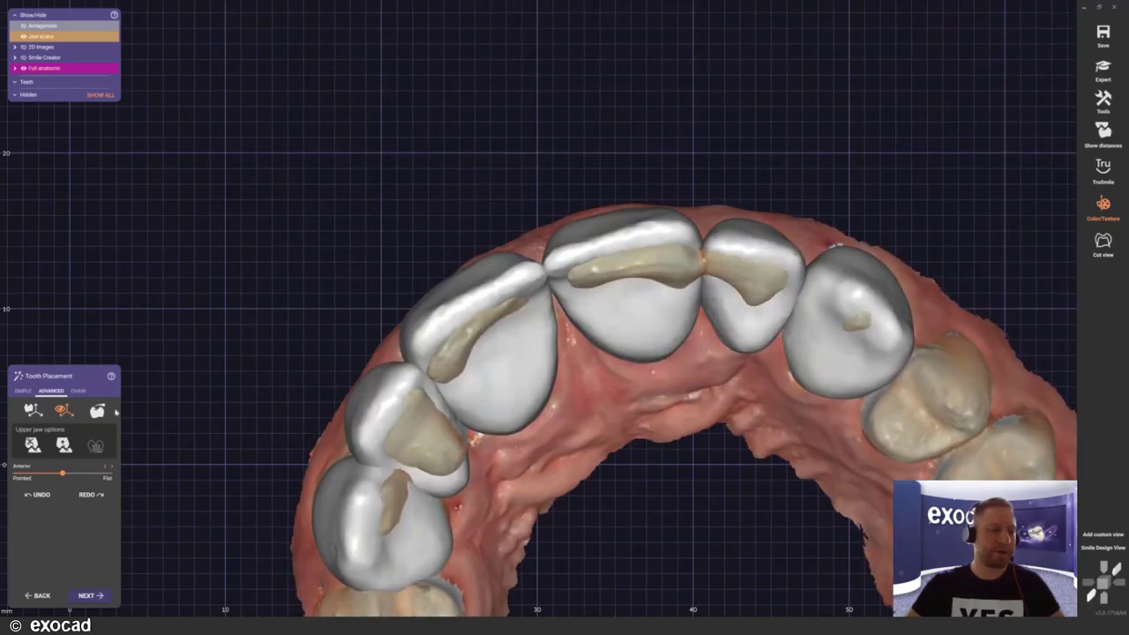
left_click(100, 411)
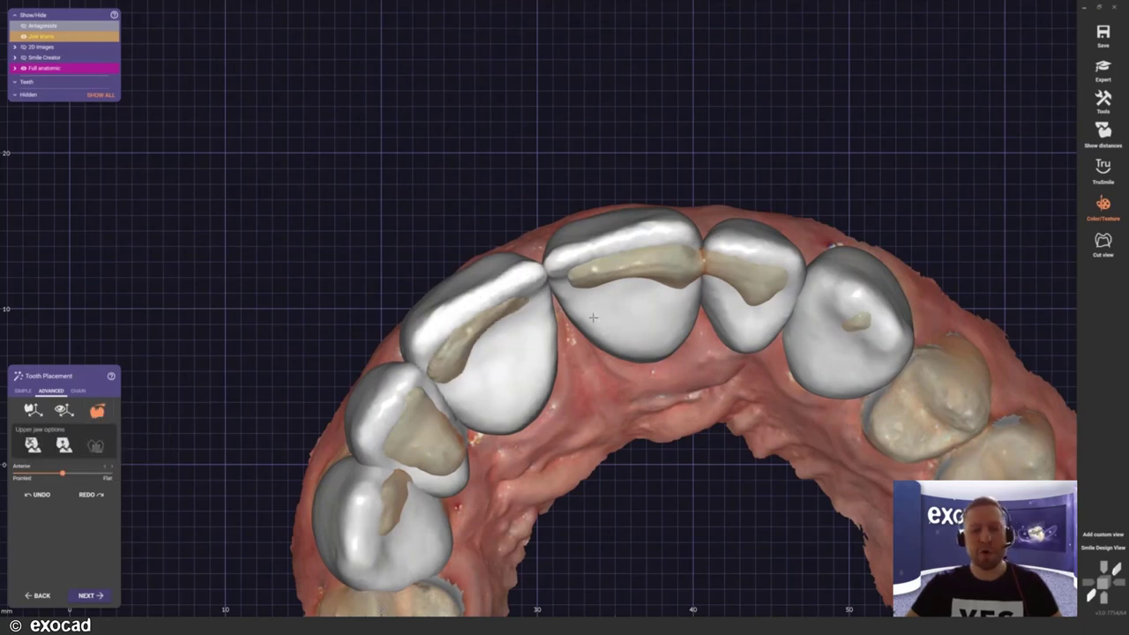
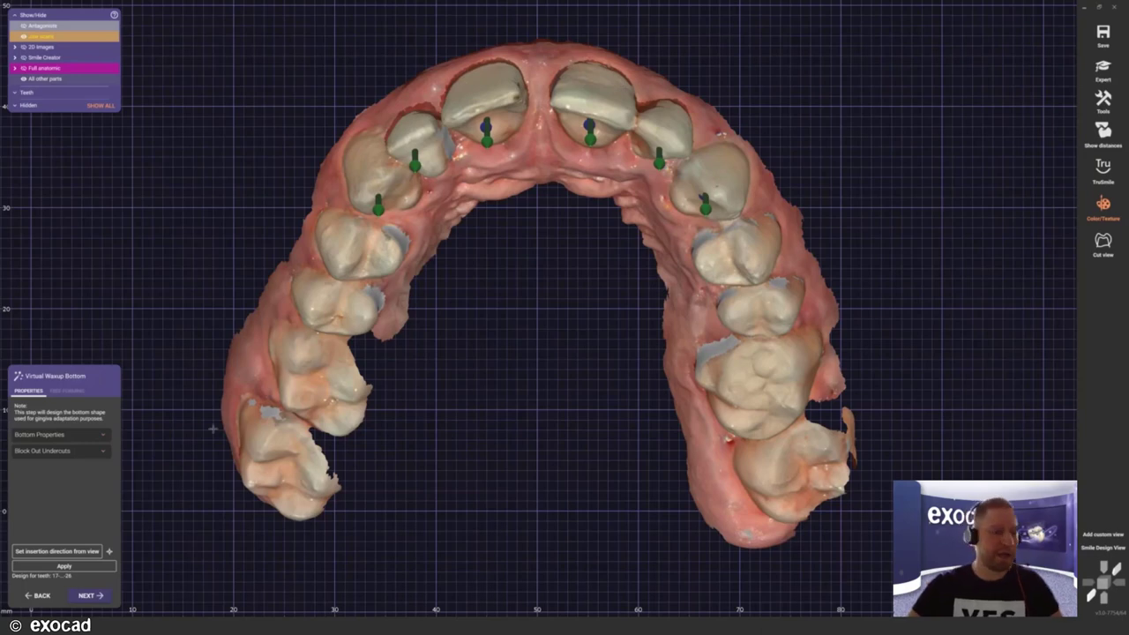
Step: Take the insertion direction from the occlusal view, verify it by orbiting, and compute the bottom
left_click(85, 551)
right_click_drag(635, 370, 583, 353)
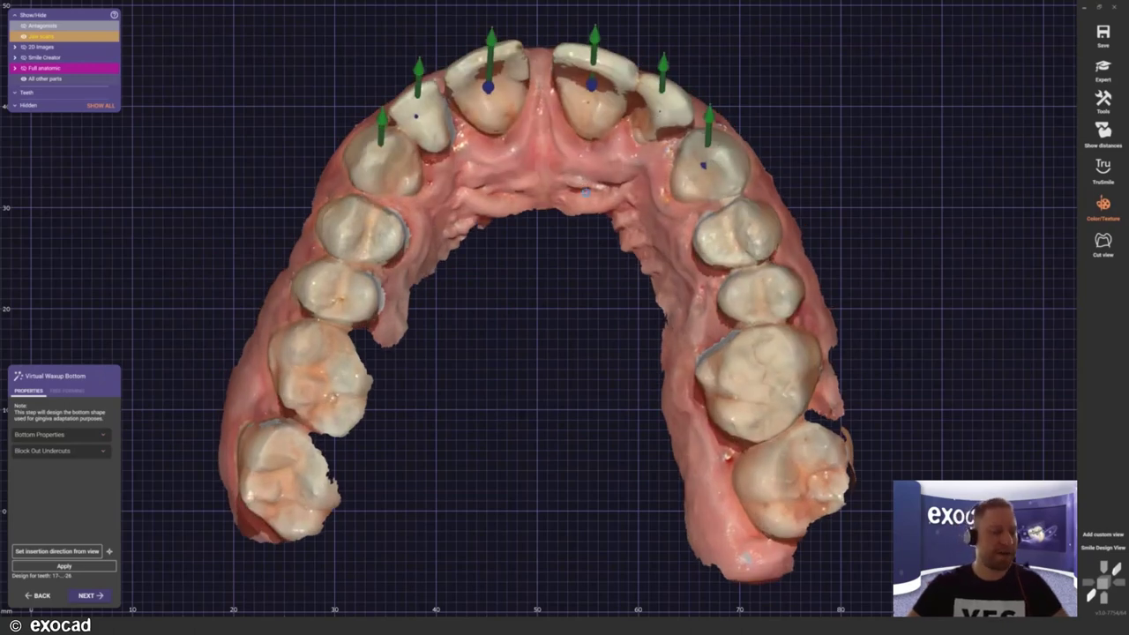
key("Return")
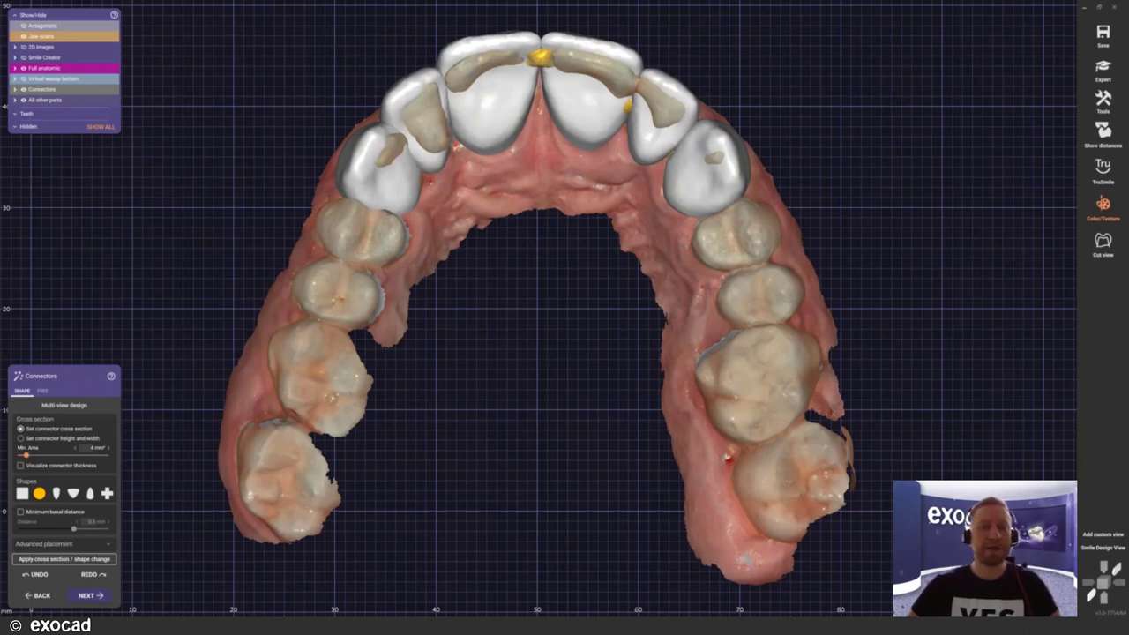
Step: Lower the central-incisor connector to the papilla, give it a plus cross-section, and generate the waxup
right_click_drag(545, 186, 545, 243)
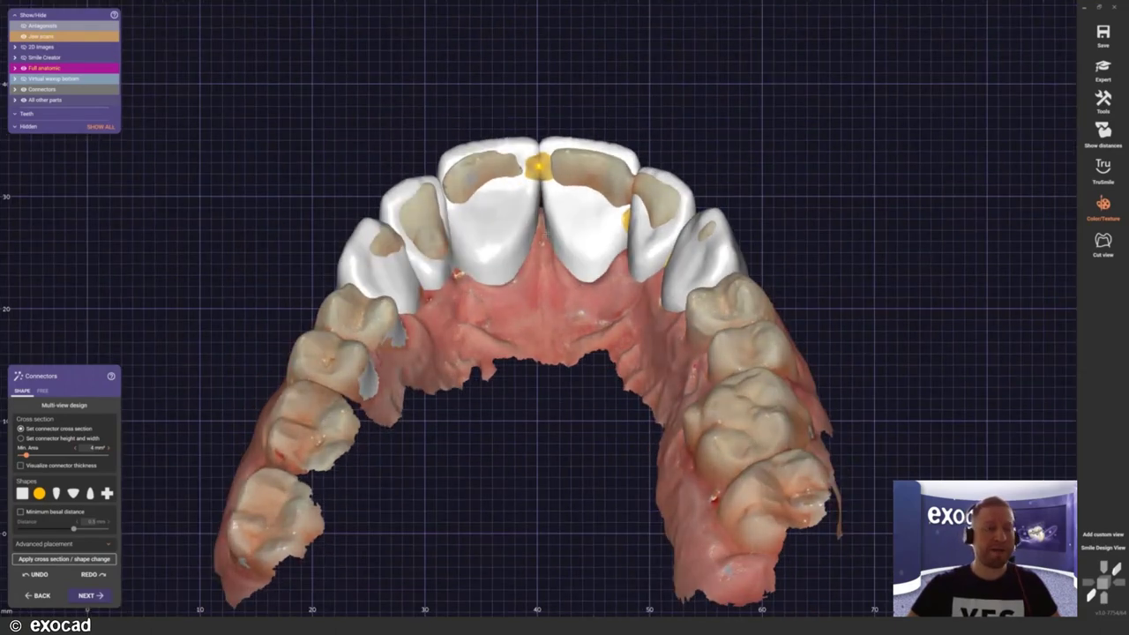
scroll(540, 252, "up", 4)
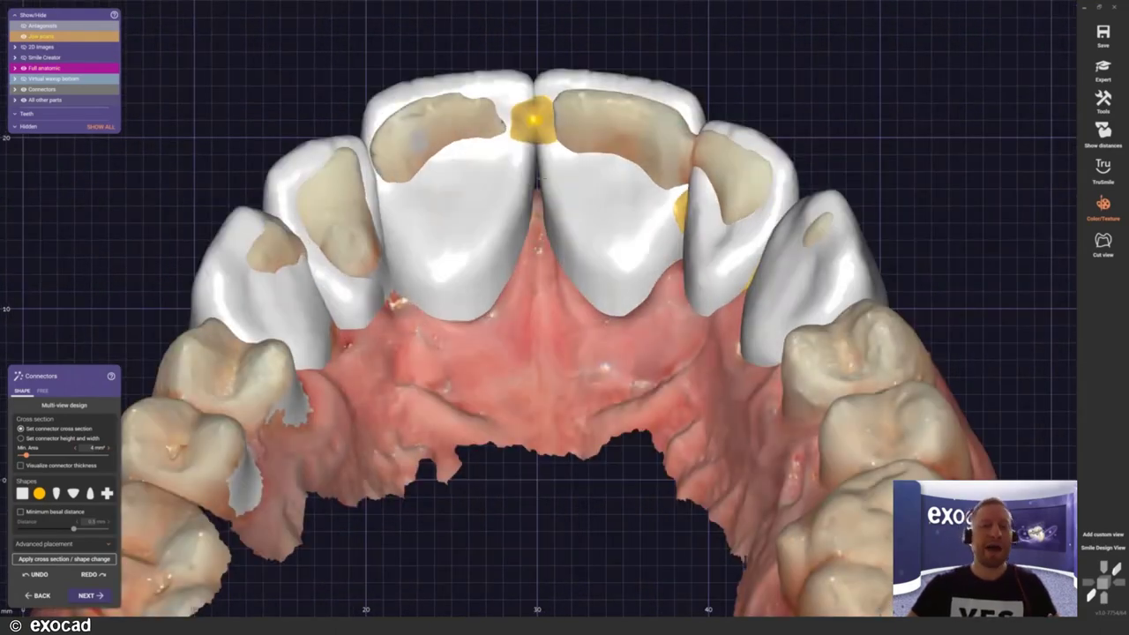
left_click(539, 192)
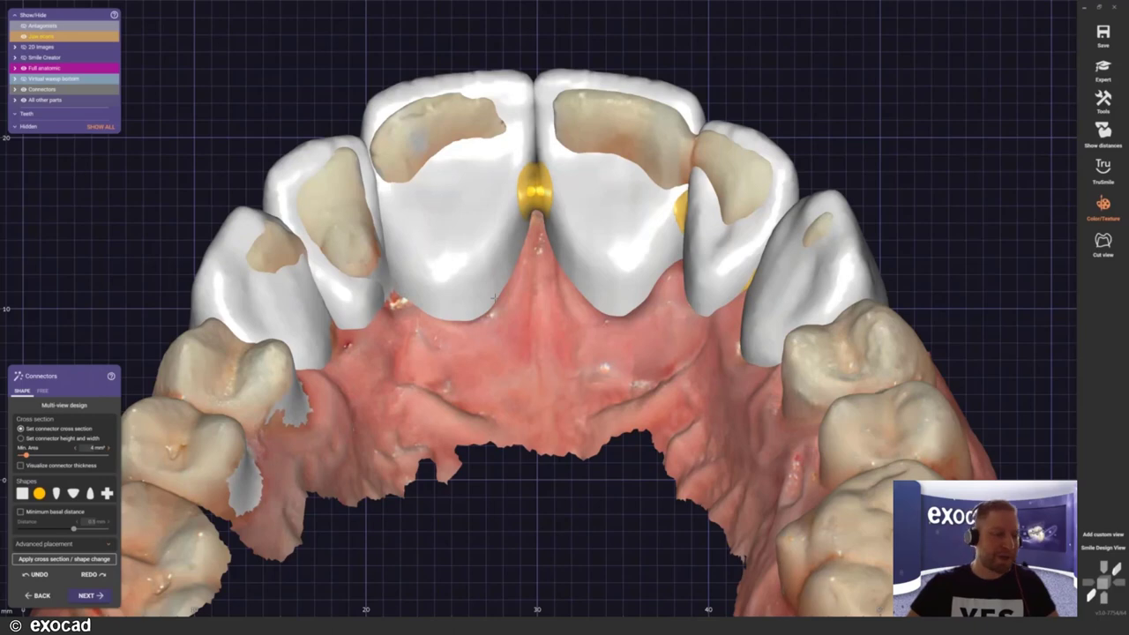
left_click(107, 493)
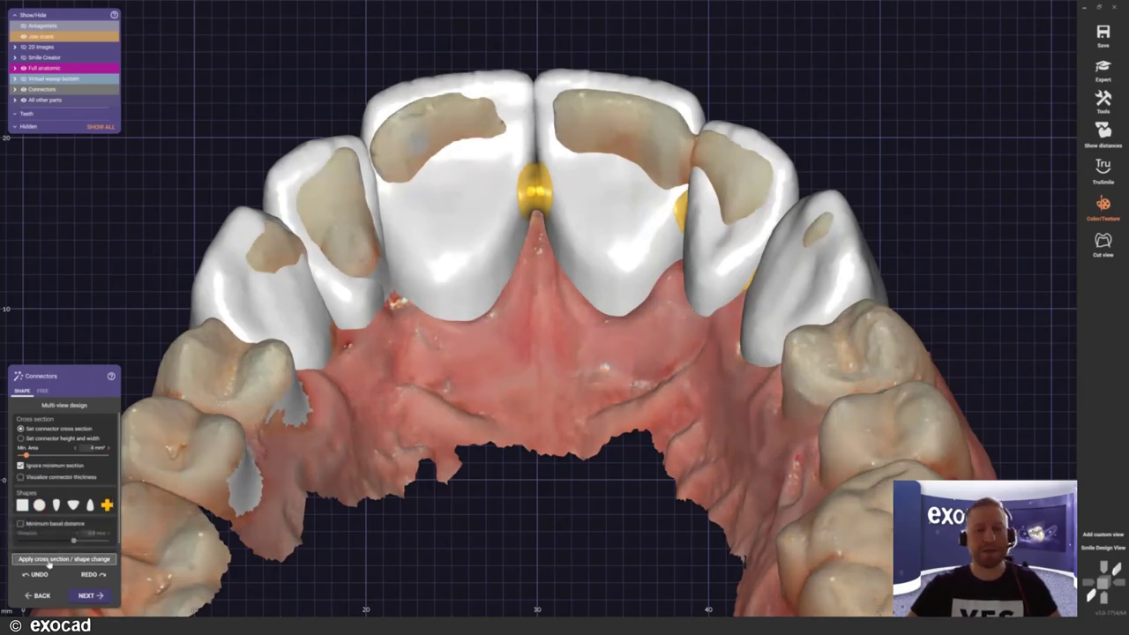
left_click(49, 561)
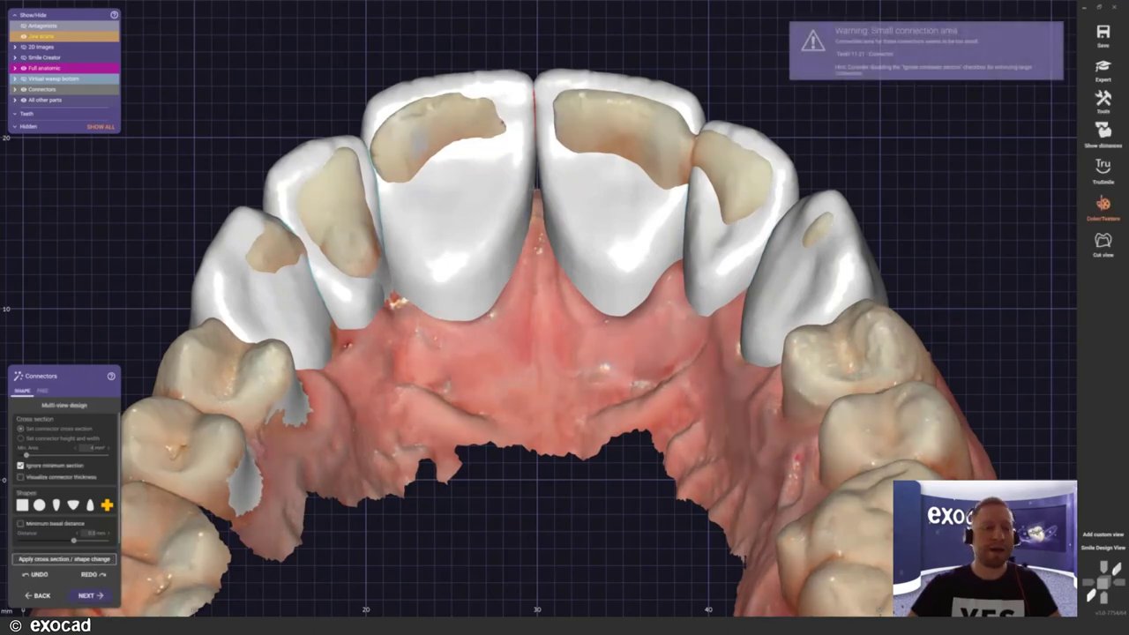
right_click_drag(534, 265, 574, 133)
left_click(90, 595)
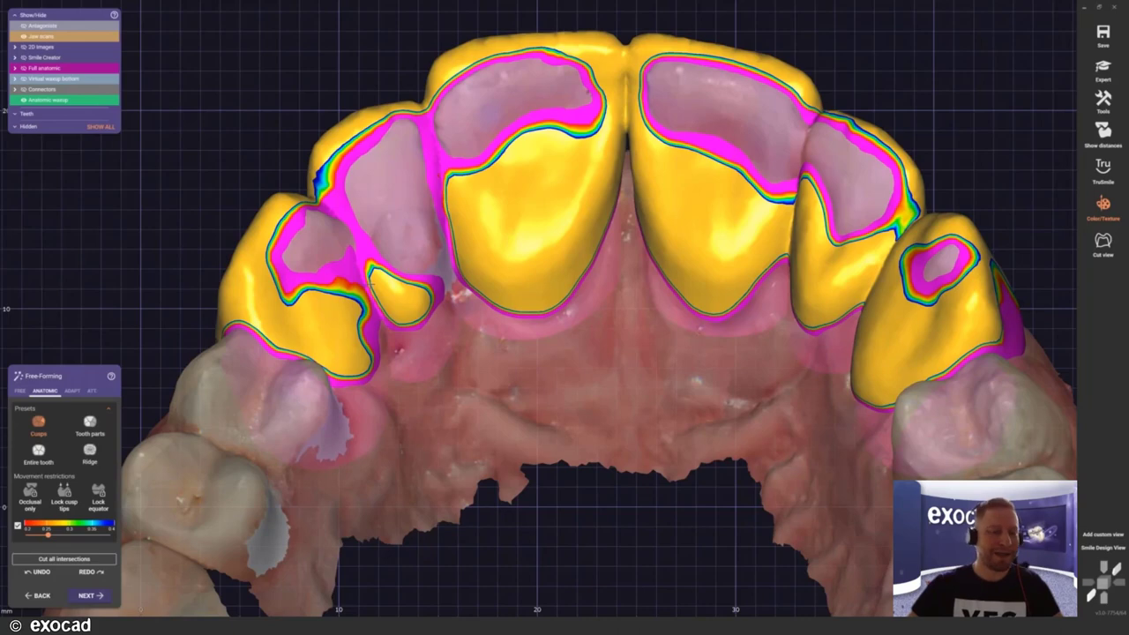
Step: Switch to free-form add mode and build up the left lateral incisor's lingual and upper zones
key("f")
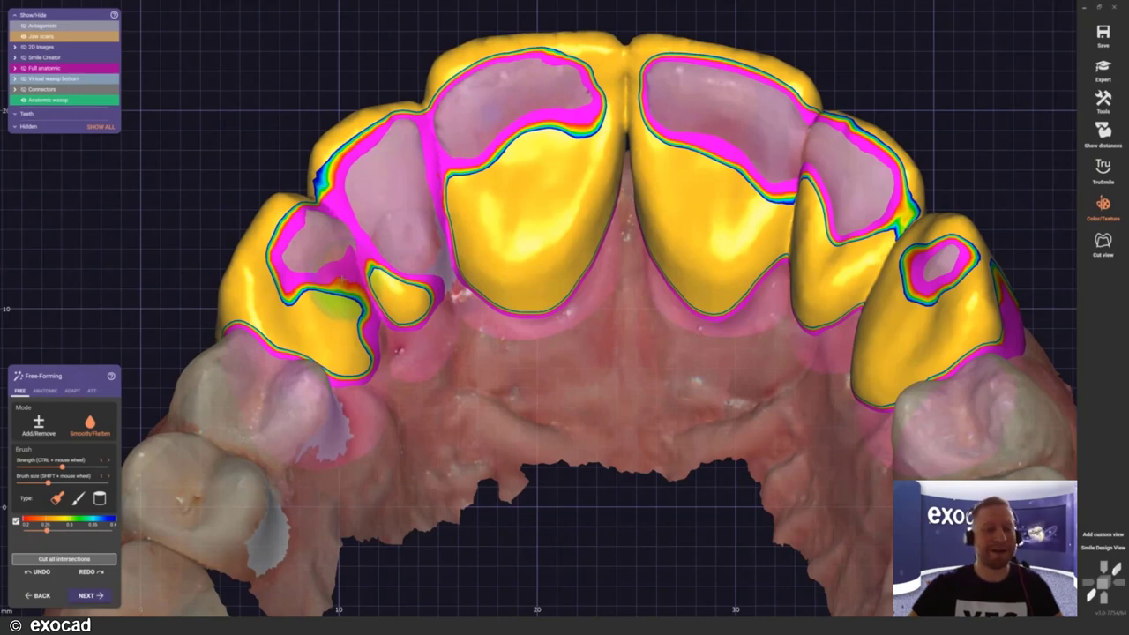
key("shift")
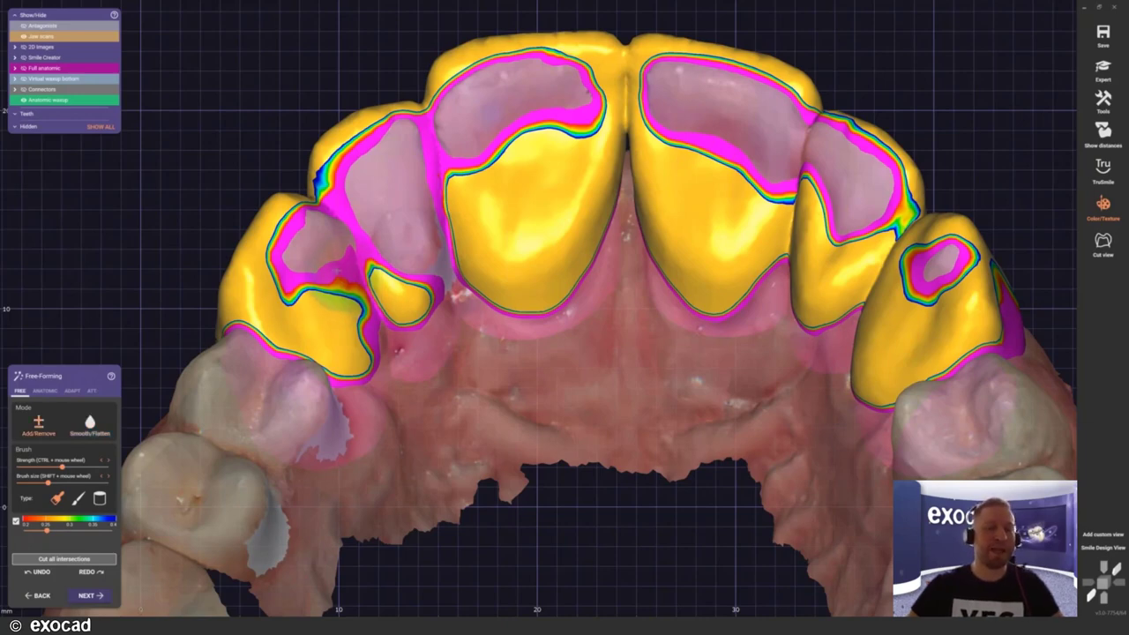
scroll(340, 280, "up", 3, "shift")
mouse_move(320, 307)
left_mouse_down()
mouse_move(337, 260)
mouse_move(326, 190)
mouse_move(283, 259)
mouse_move(328, 249)
left_mouse_up()
left_click_drag(335, 157, 436, 181)
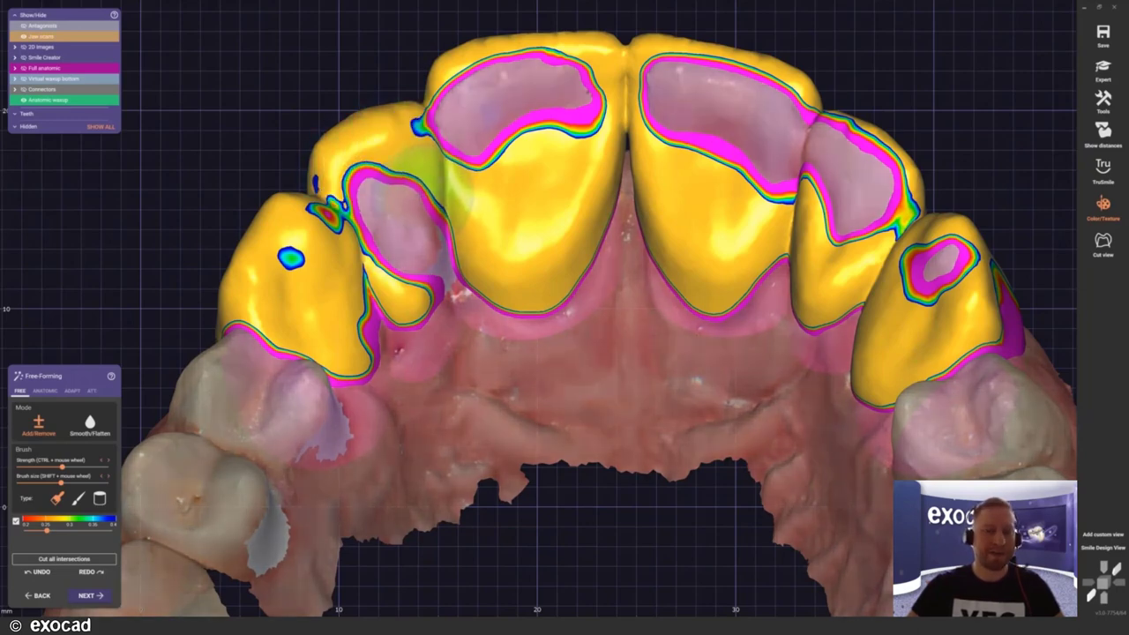
mouse_move(373, 212)
left_mouse_down()
mouse_move(386, 247)
mouse_move(399, 231)
mouse_move(417, 251)
mouse_move(471, 201)
mouse_move(469, 152)
mouse_move(467, 174)
mouse_move(576, 117)
mouse_move(549, 70)
mouse_move(502, 78)
mouse_move(493, 90)
mouse_move(502, 77)
mouse_move(510, 99)
mouse_move(653, 141)
mouse_move(603, 152)
left_mouse_up()
middle_click_drag(603, 153, 532, 168)
Step: Add material to the left central incisor's upper area
mouse_move(554, 62)
left_mouse_down()
mouse_move(574, 54)
mouse_move(608, 110)
left_mouse_up()
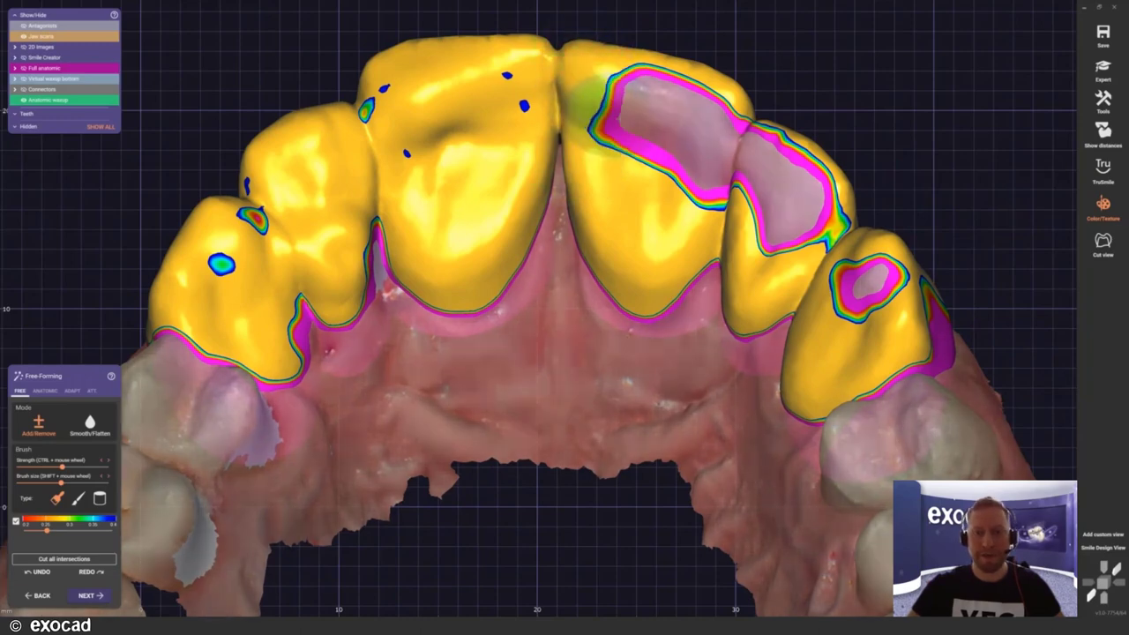
mouse_move(670, 177)
left_mouse_down()
mouse_move(698, 187)
mouse_move(727, 105)
mouse_move(650, 94)
mouse_move(716, 155)
left_mouse_up()
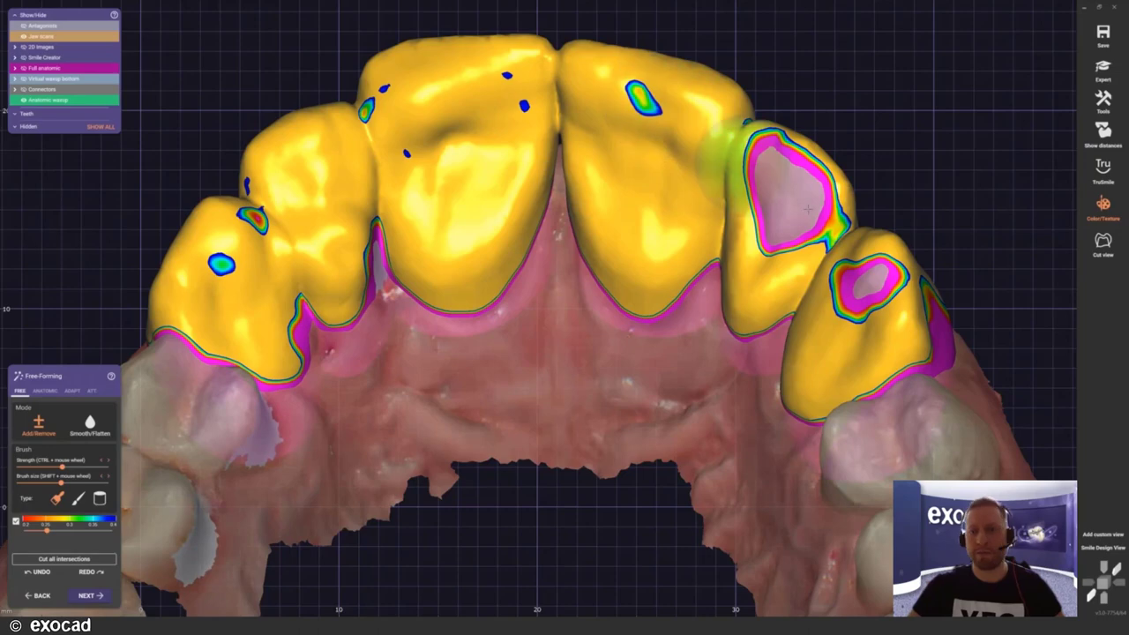
right_click_drag(719, 154, 635, 256)
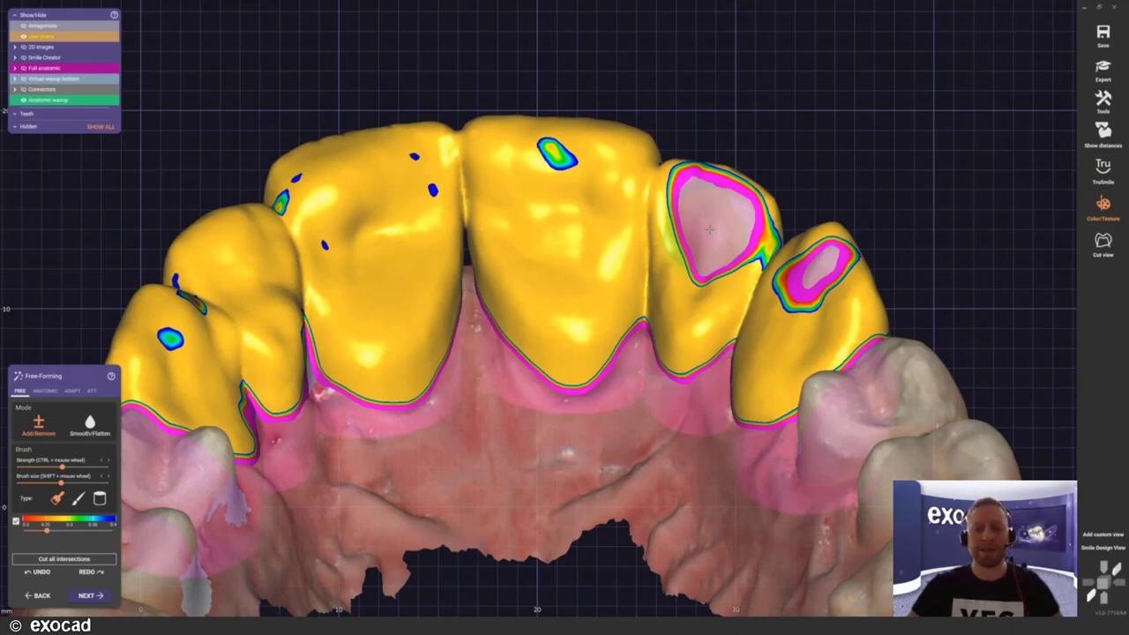
middle_click_drag(709, 229, 621, 298)
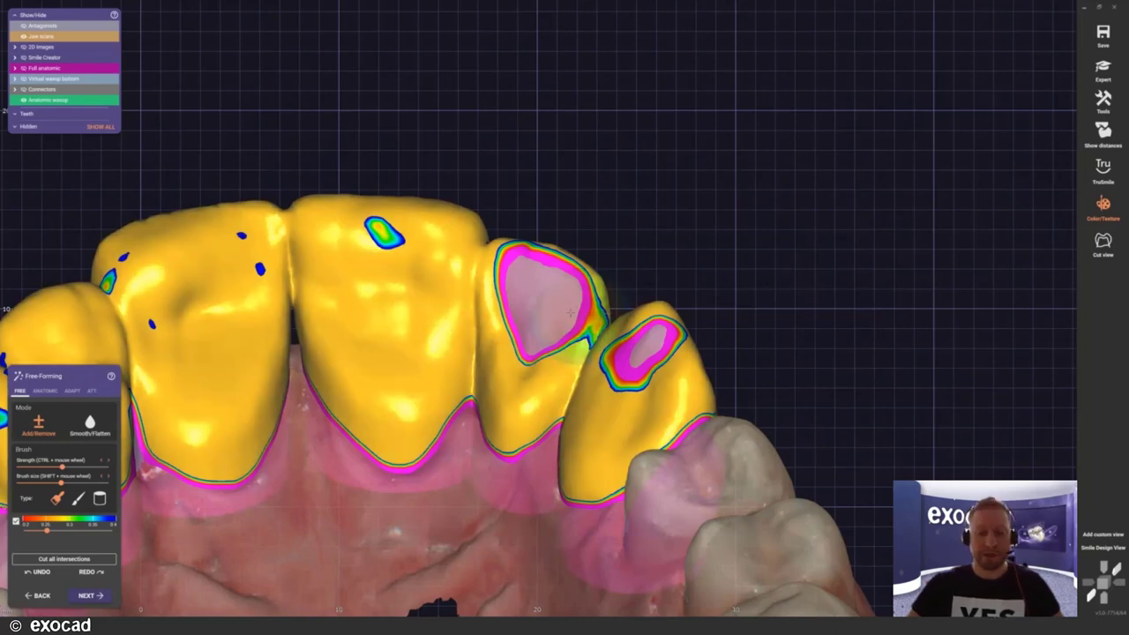
Step: Build up the top of the canine and the premolar's exposed area
scroll(548, 311, "up", 4)
right_click_drag(548, 311, 556, 280)
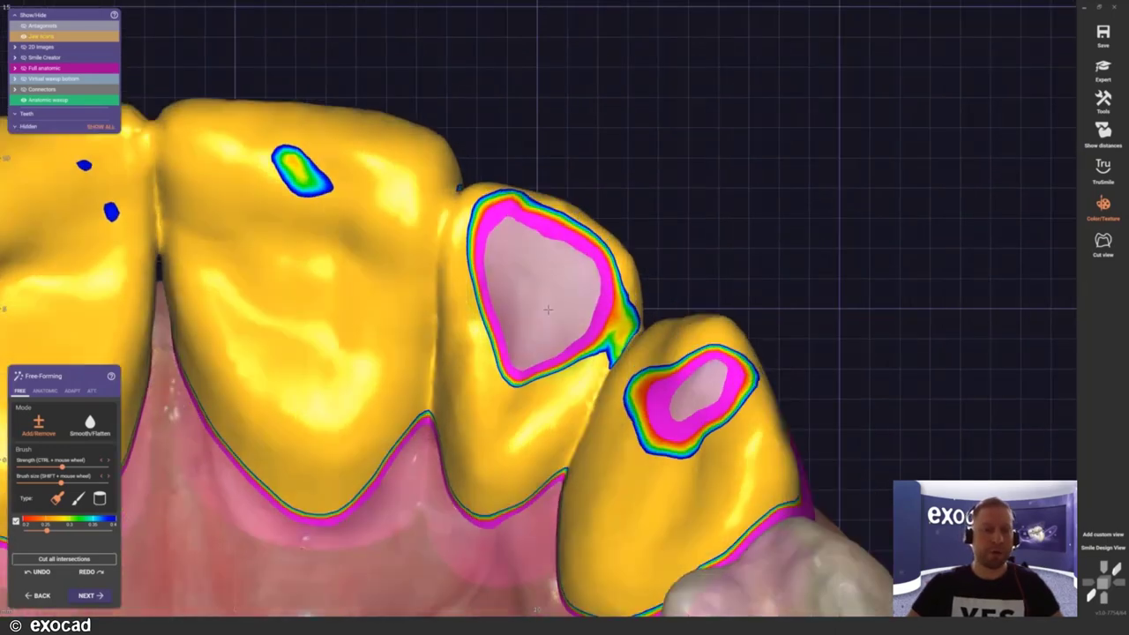
mouse_move(587, 299)
left_mouse_down()
mouse_move(595, 221)
mouse_move(542, 207)
mouse_move(517, 302)
mouse_move(530, 328)
mouse_move(517, 335)
left_mouse_up()
mouse_move(706, 401)
left_mouse_down()
mouse_move(649, 401)
mouse_move(644, 414)
left_mouse_up()
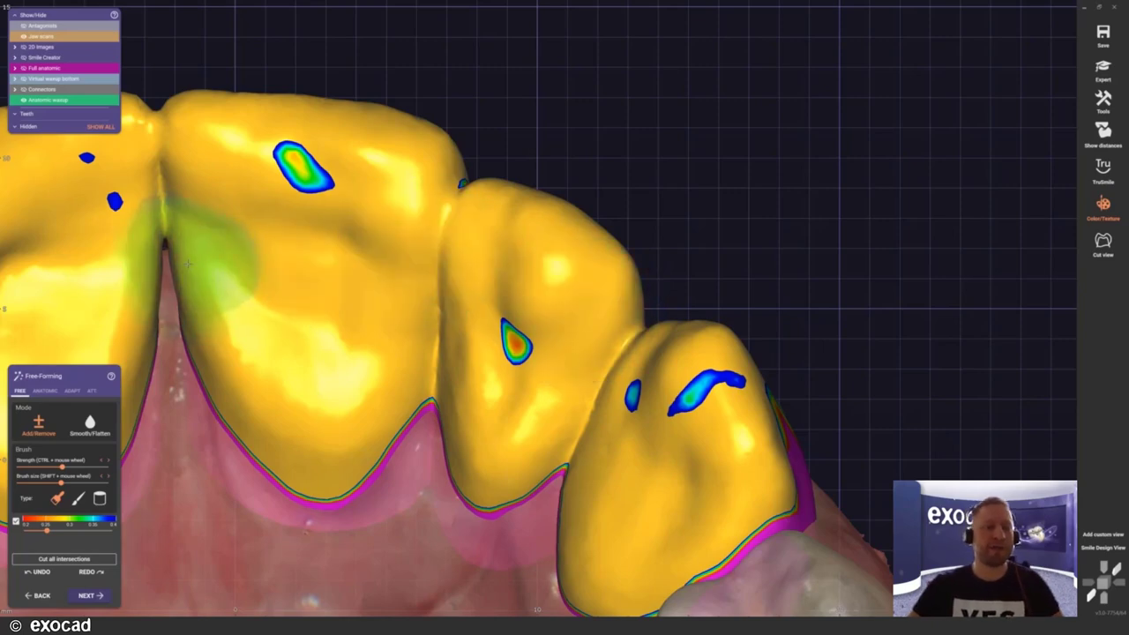
Step: Smooth the central incisor, lateral incisor and canine surfaces with the smoothing brush
right_click_drag(188, 262, 291, 269)
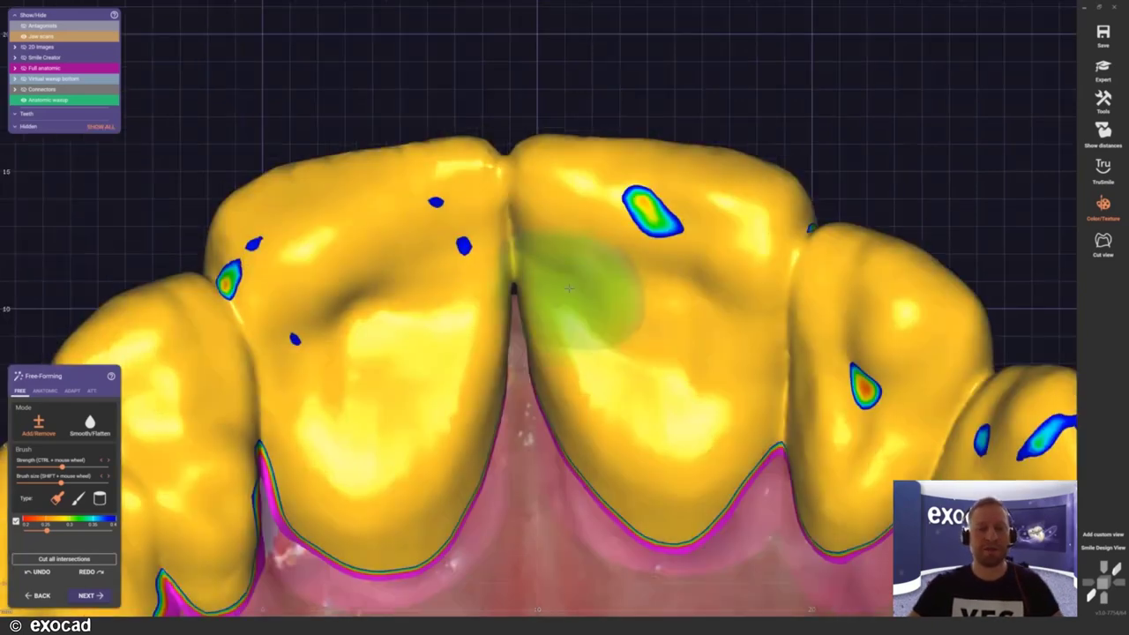
scroll(569, 287, "down", 5)
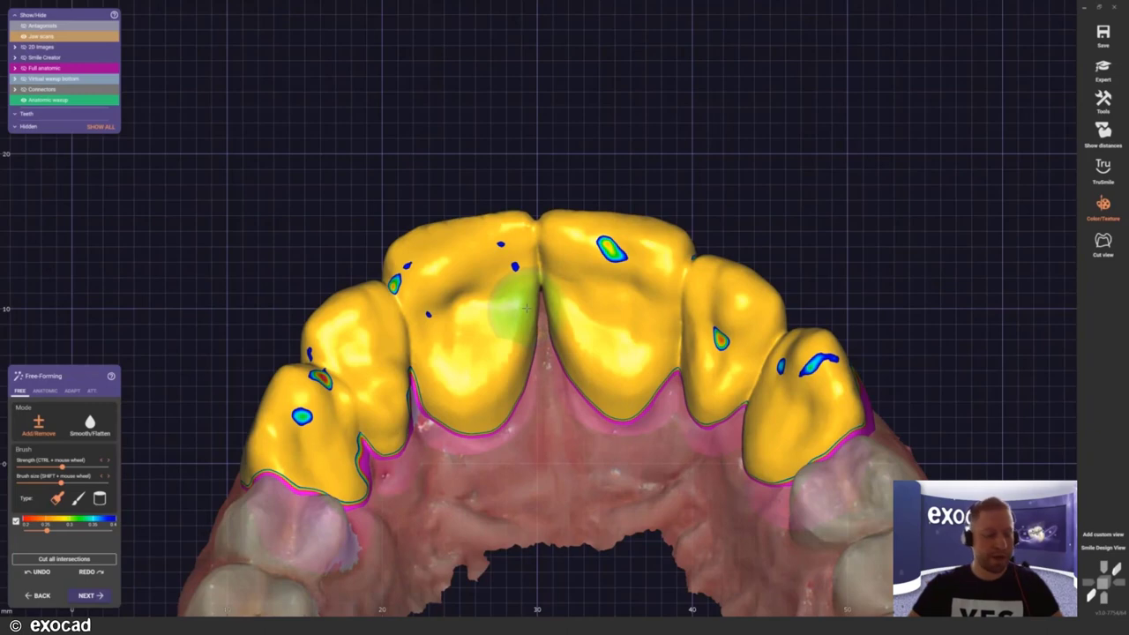
key("ctrl")
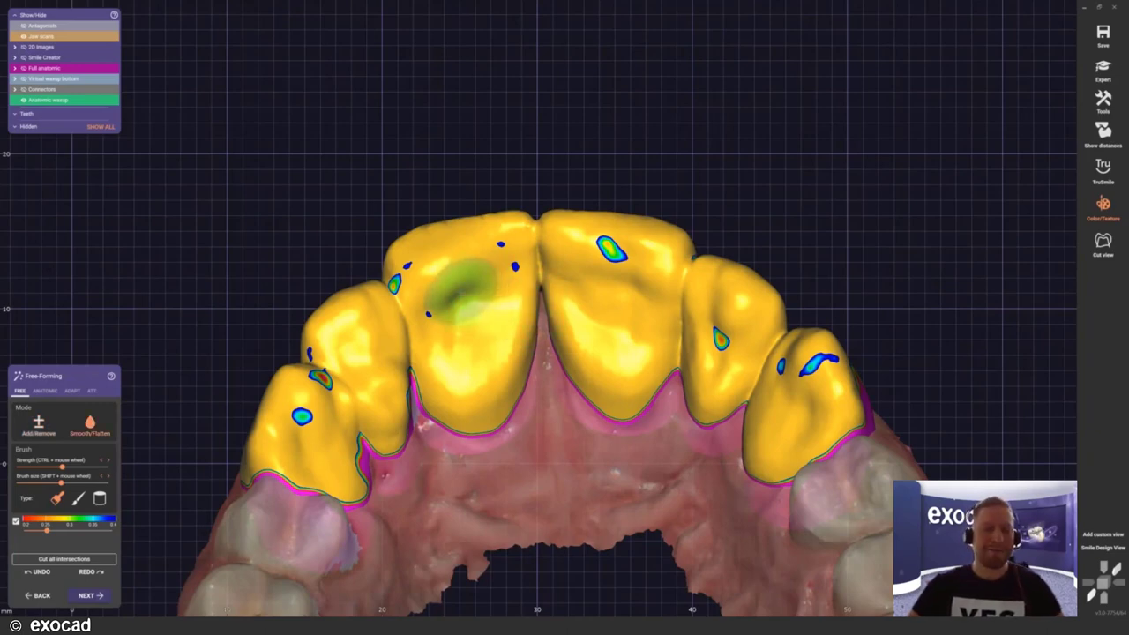
scroll(453, 289, "up", 3, "shift")
mouse_move(447, 271)
left_mouse_down()
mouse_move(439, 264)
mouse_move(472, 278)
mouse_move(428, 303)
left_mouse_up()
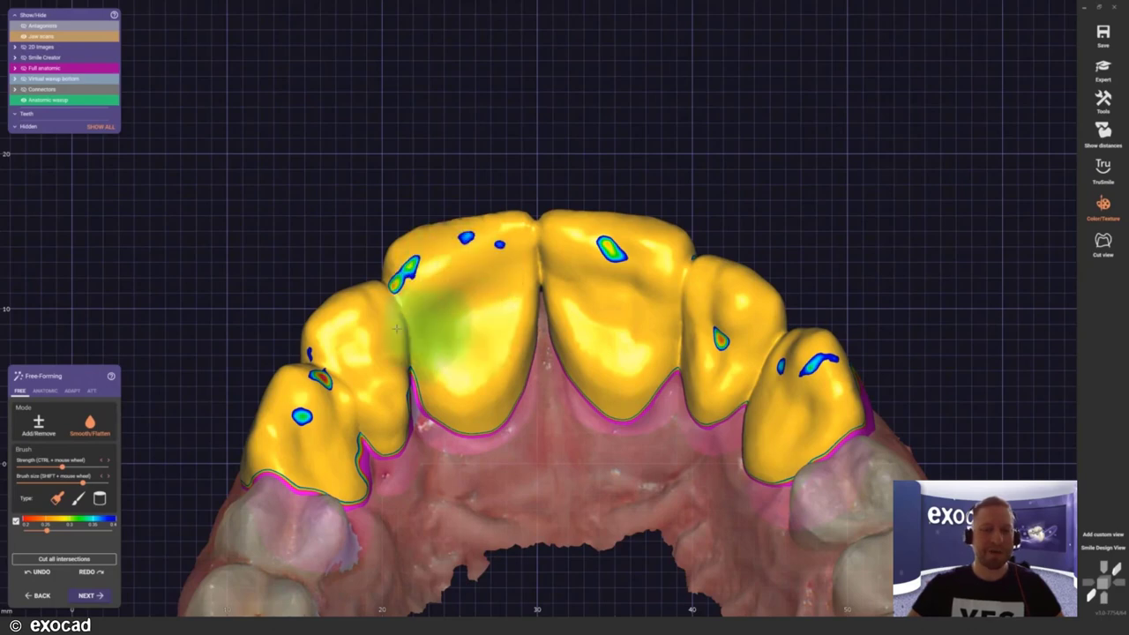
mouse_move(372, 385)
left_mouse_down()
mouse_move(302, 432)
mouse_move(330, 417)
mouse_move(315, 397)
mouse_move(322, 379)
left_mouse_up()
scroll(322, 379, "down", 3, "shift")
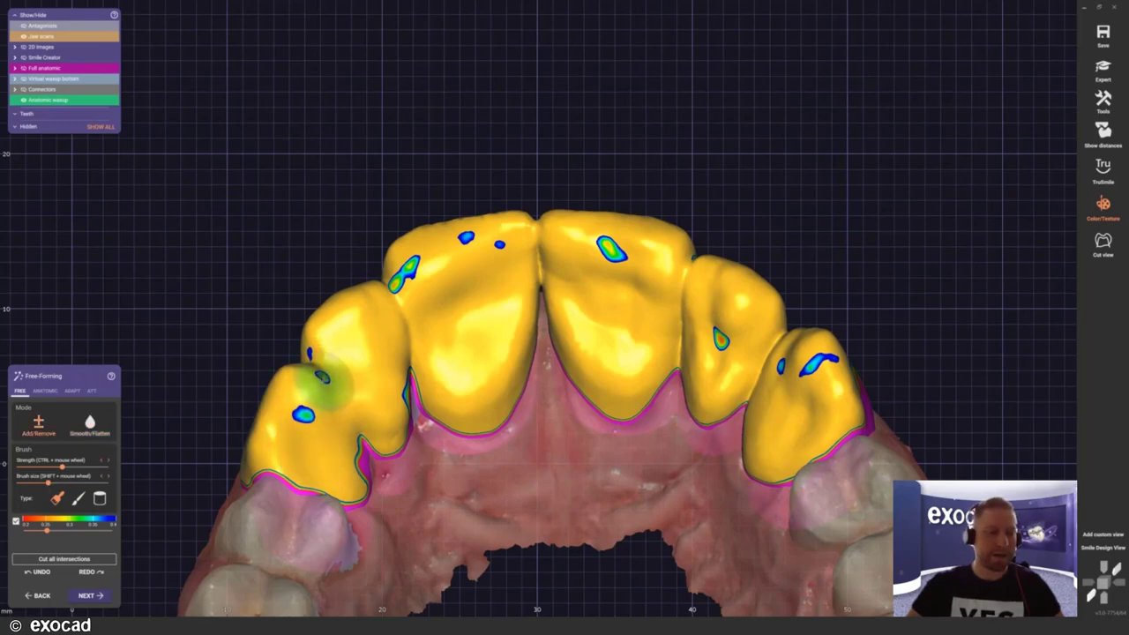
scroll(327, 391, "up", 3, "shift")
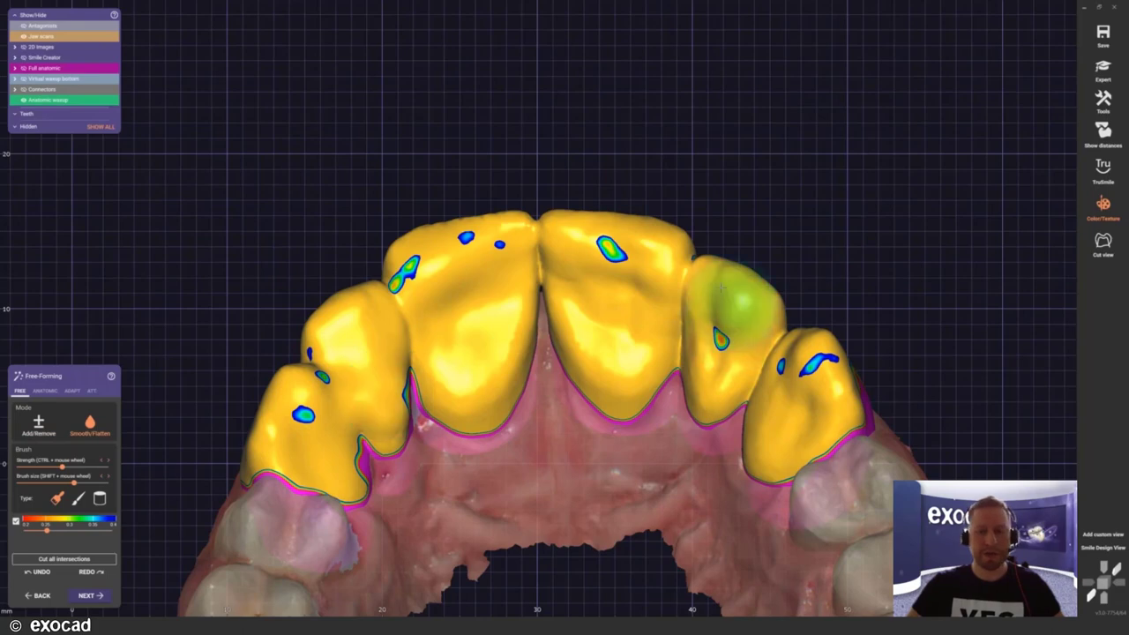
mouse_move(653, 277)
left_mouse_down()
mouse_move(600, 264)
mouse_move(587, 280)
mouse_move(613, 345)
mouse_move(726, 311)
mouse_move(719, 359)
mouse_move(734, 319)
mouse_move(795, 381)
mouse_move(797, 398)
mouse_move(774, 430)
mouse_move(750, 392)
left_mouse_up()
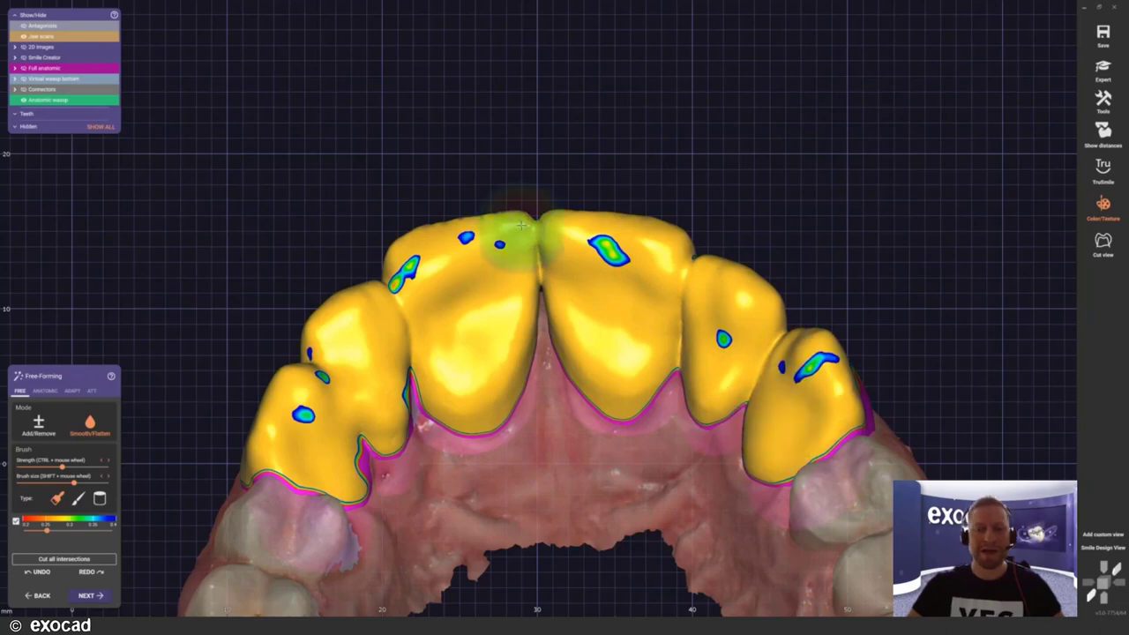
mouse_move(524, 231)
right_mouse_down()
mouse_move(517, 260)
mouse_move(479, 287)
mouse_move(509, 295)
mouse_move(504, 277)
mouse_move(512, 297)
mouse_move(229, 281)
right_mouse_up()
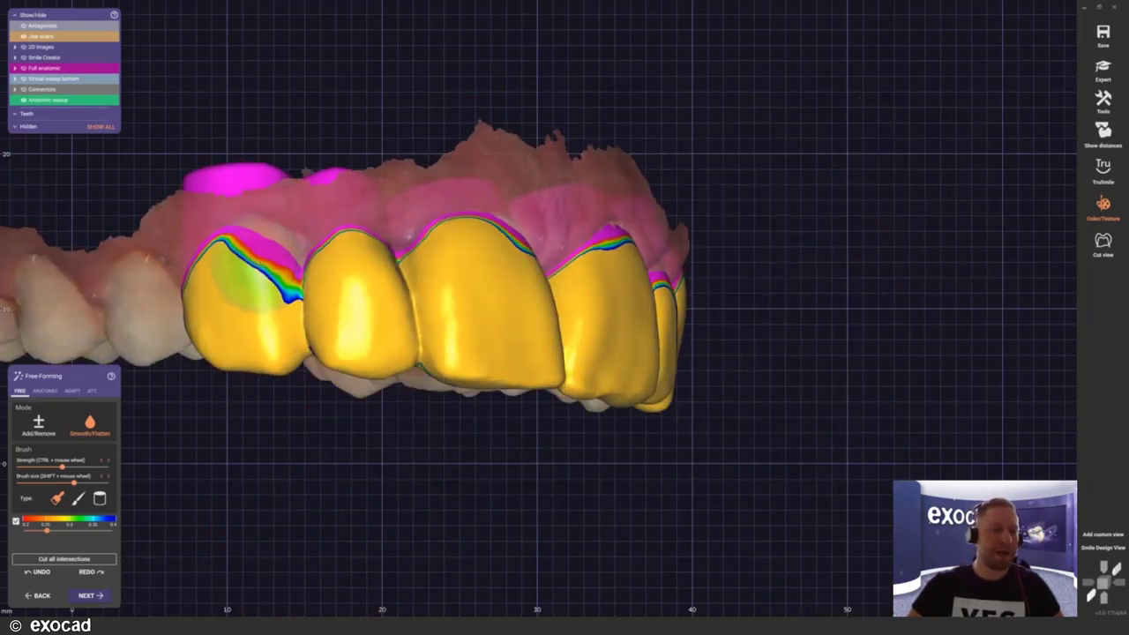
Step: Add material along the central and lateral incisors, filling the blue dip, and trim the canine's excess
key("a")
mouse_move(256, 274)
left_mouse_down()
mouse_move(240, 275)
mouse_move(261, 284)
mouse_move(267, 261)
mouse_move(229, 252)
mouse_move(306, 272)
left_mouse_up()
mouse_move(386, 291)
right_mouse_down()
mouse_move(373, 328)
mouse_move(379, 277)
mouse_move(528, 252)
right_mouse_up()
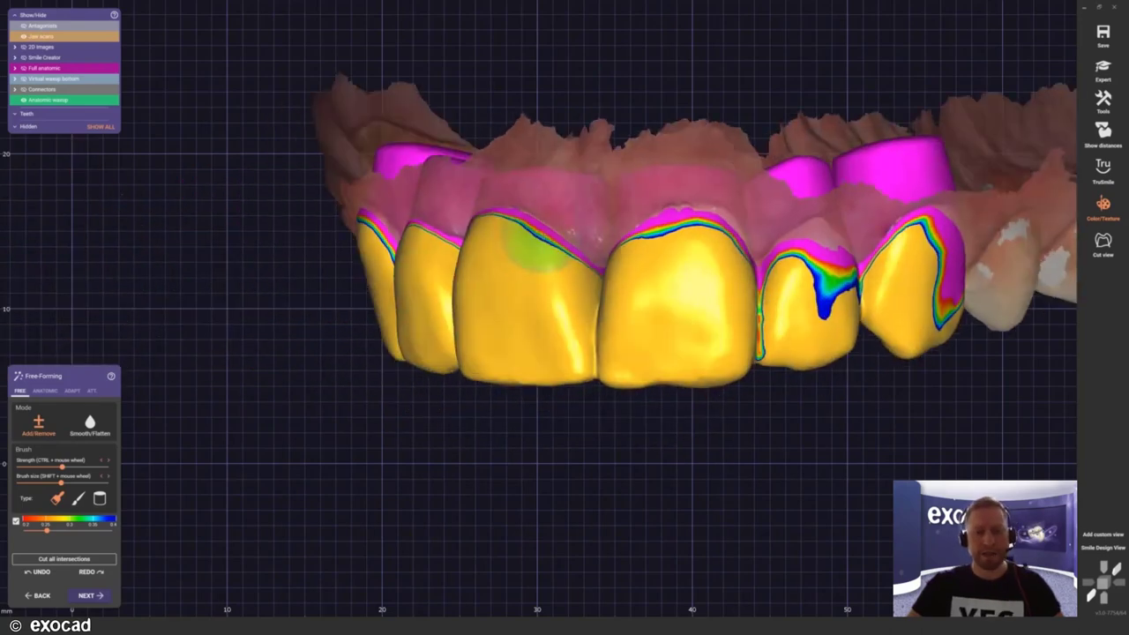
mouse_move(520, 251)
left_mouse_down()
mouse_move(714, 231)
mouse_move(660, 236)
mouse_move(679, 231)
mouse_move(731, 250)
left_mouse_up()
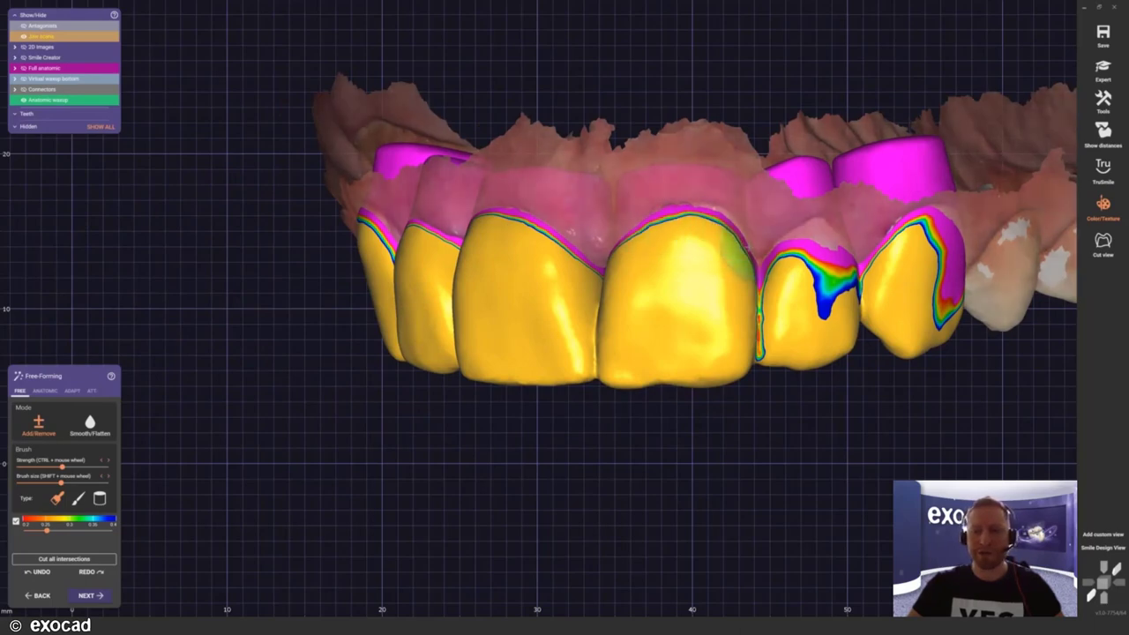
middle_click_drag(731, 277, 650, 237)
left_click_drag(650, 236, 650, 236)
right_click_drag(650, 237, 643, 256)
left_click_drag(620, 280, 619, 263)
right_click_drag(619, 263, 650, 285)
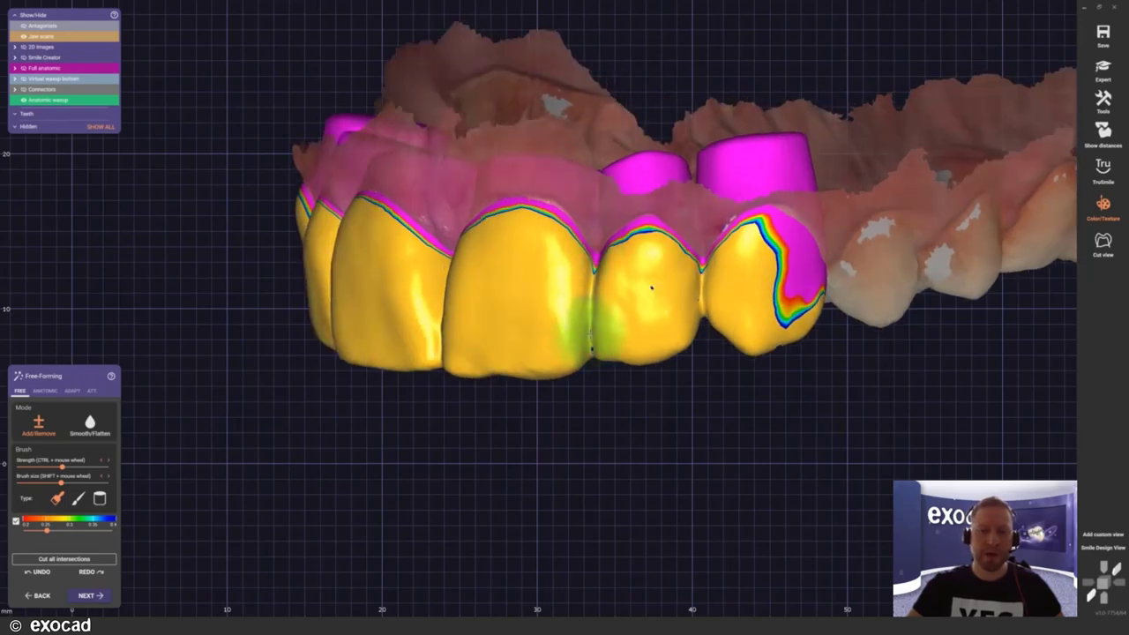
right_click_drag(651, 287, 603, 270)
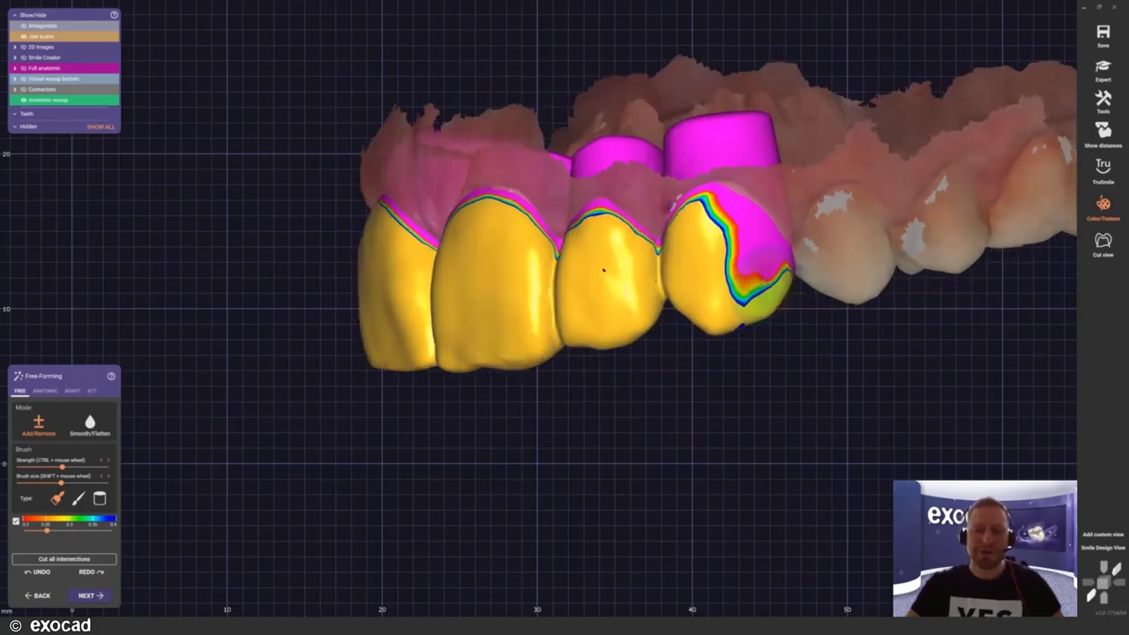
mouse_move(756, 296)
left_mouse_down()
mouse_move(764, 264)
mouse_move(760, 242)
mouse_move(727, 216)
mouse_move(721, 190)
mouse_move(719, 206)
mouse_move(702, 203)
mouse_move(731, 239)
left_mouse_up()
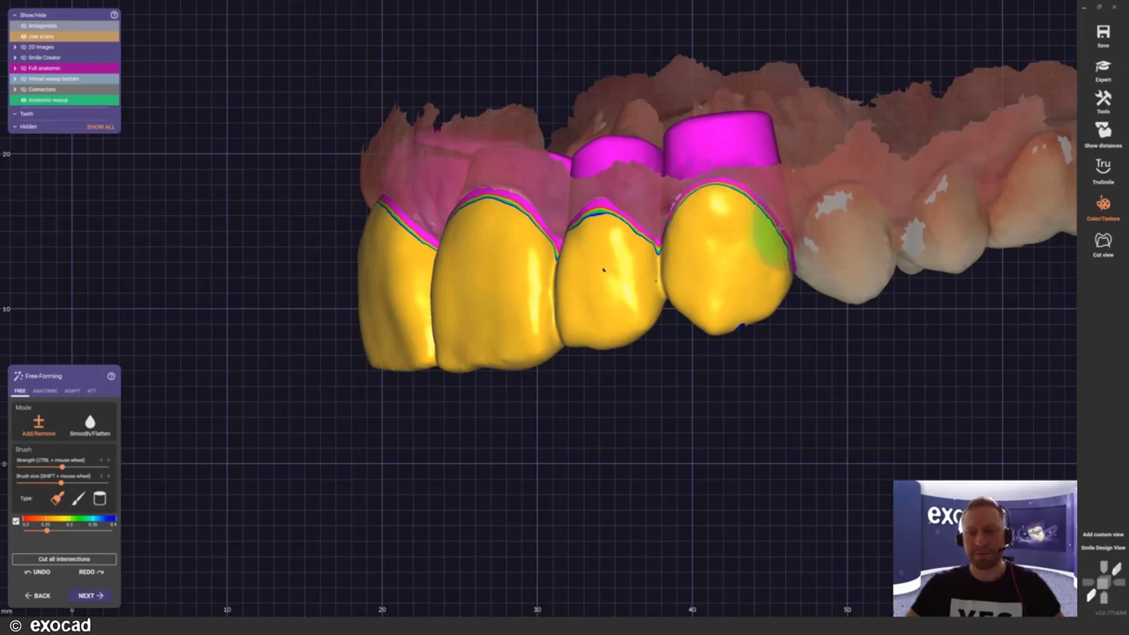
Step: Build up the central incisor's lower edge from the frontal view and smooth it
key("Home")
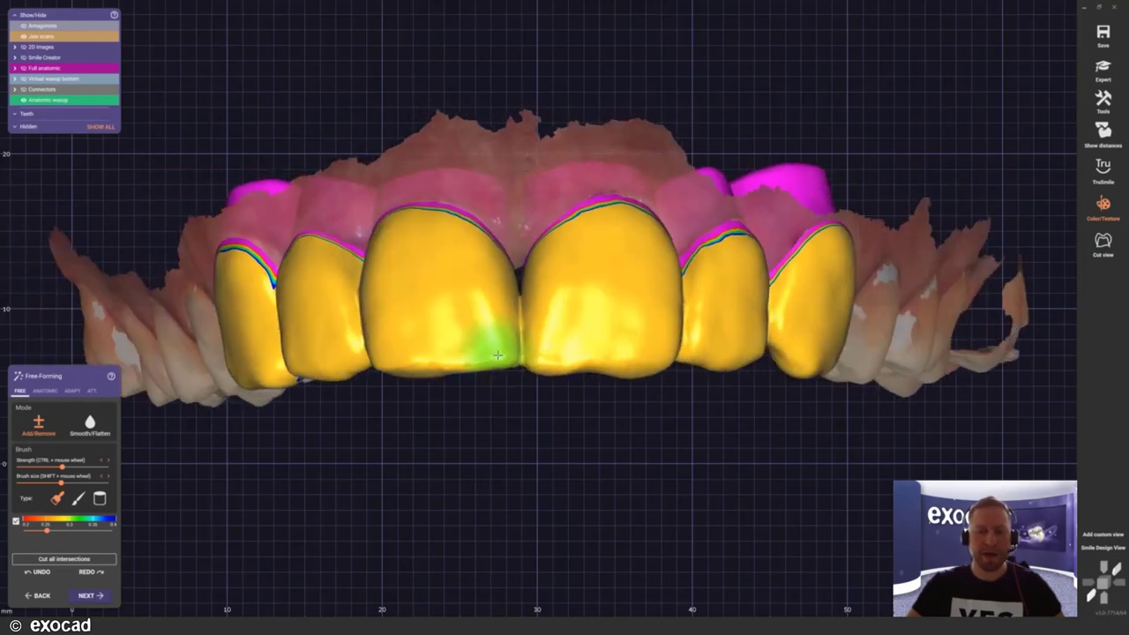
scroll(560, 394, "up", 5)
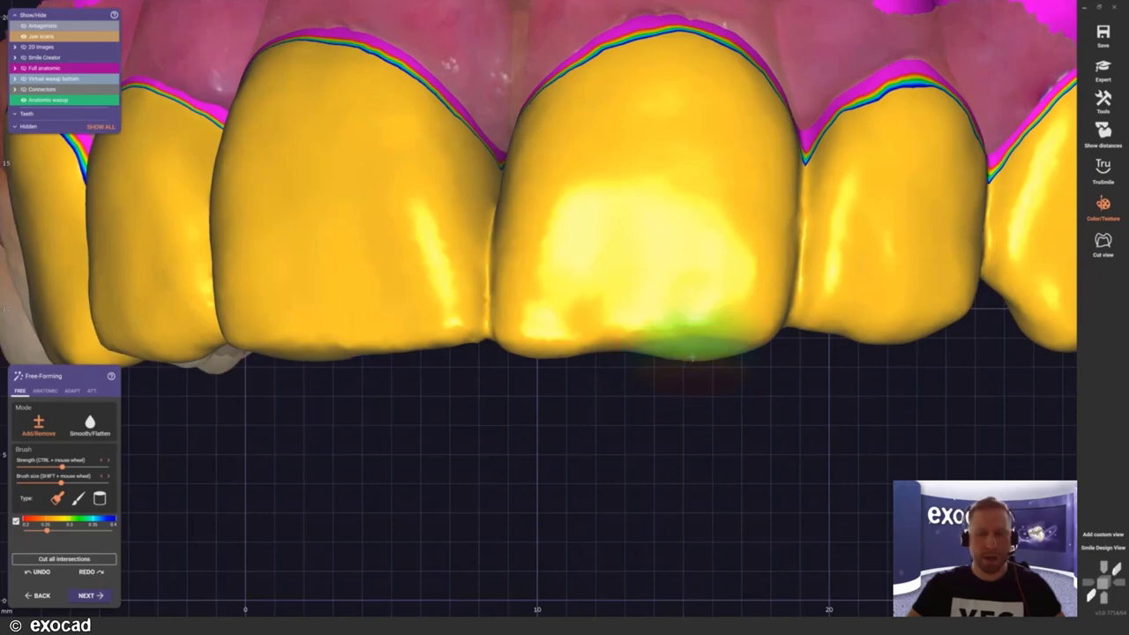
left_click_drag(692, 357, 693, 356)
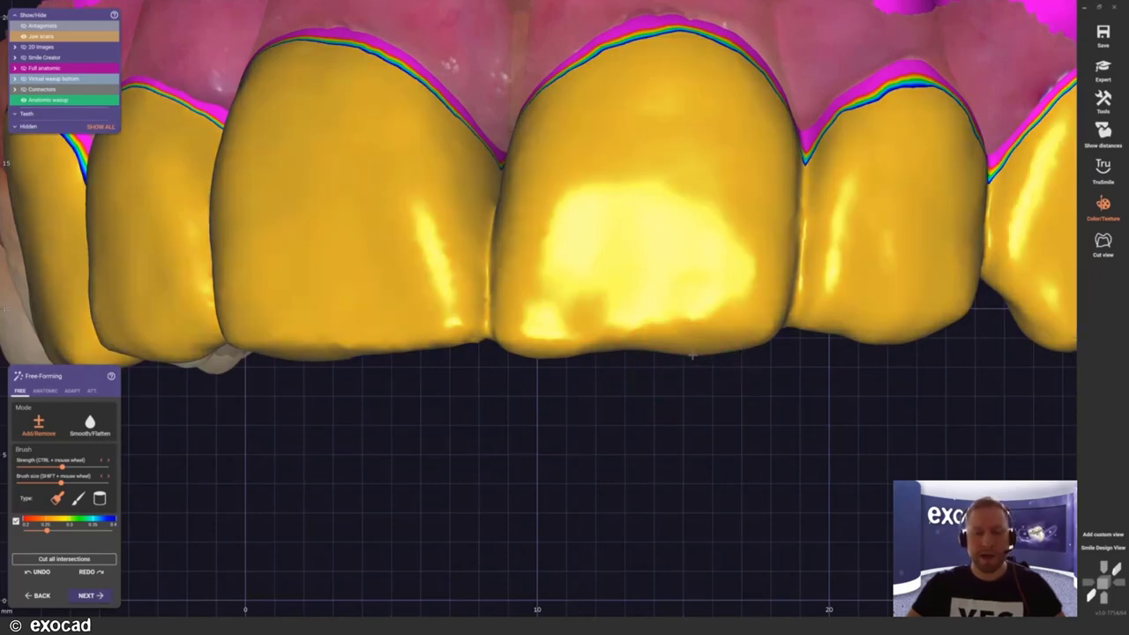
left_click_drag(537, 351, 538, 352)
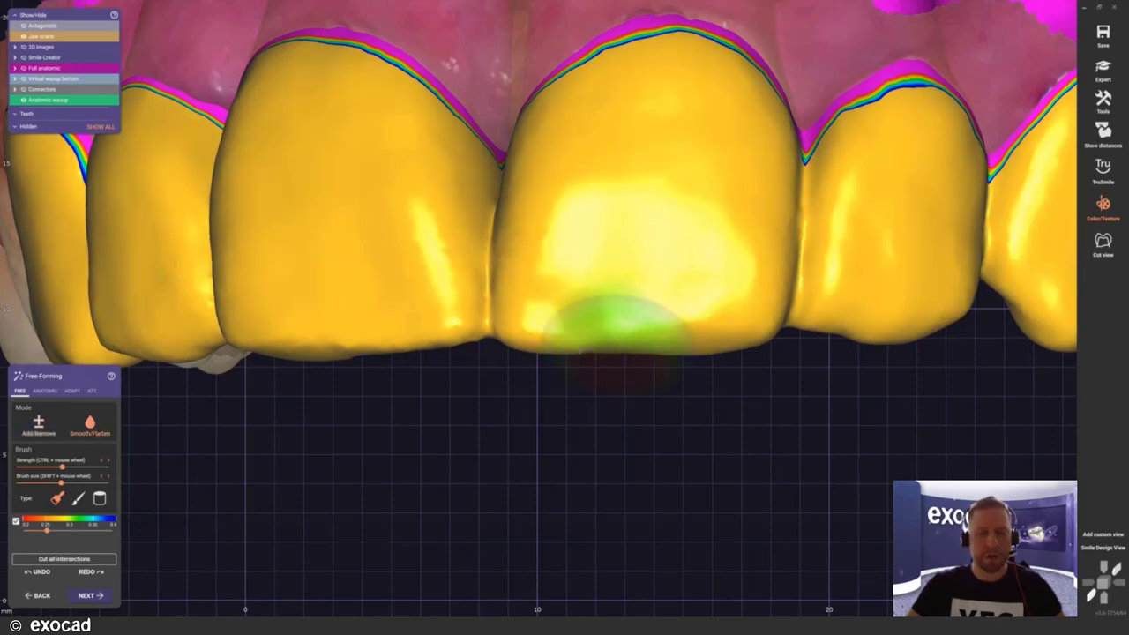
key("shift")
mouse_move(540, 335)
right_mouse_down()
mouse_move(484, 346)
mouse_move(554, 326)
right_mouse_up()
scroll(521, 335, "down", 5)
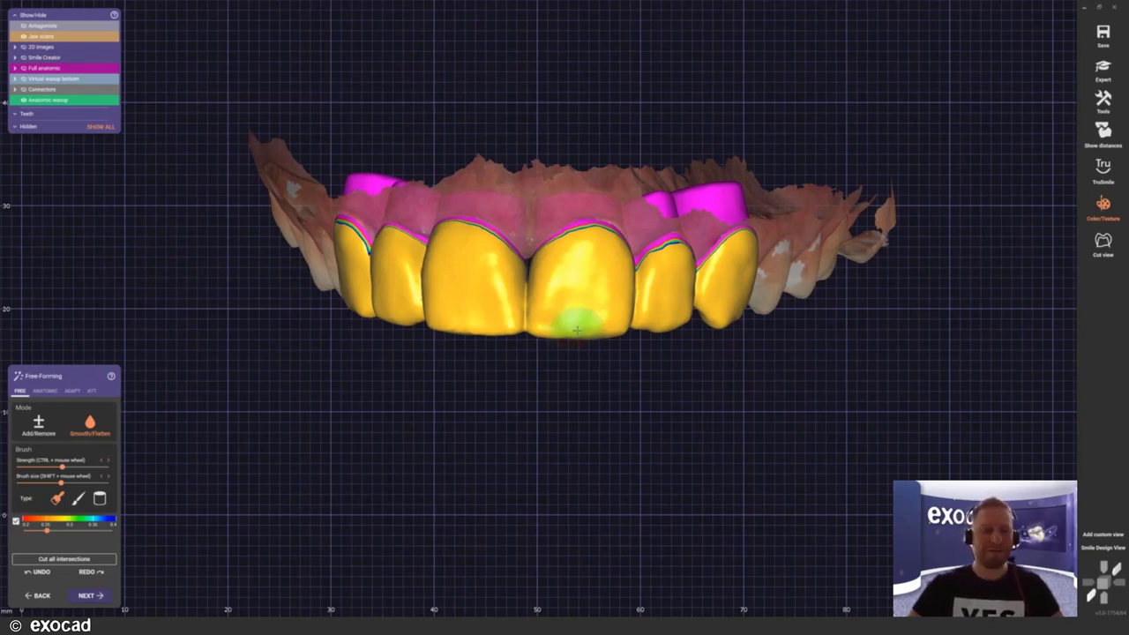
Step: Hard-cut the design to the jaw scan, check the Occlusal options, and merge the restorations
left_click(72, 391)
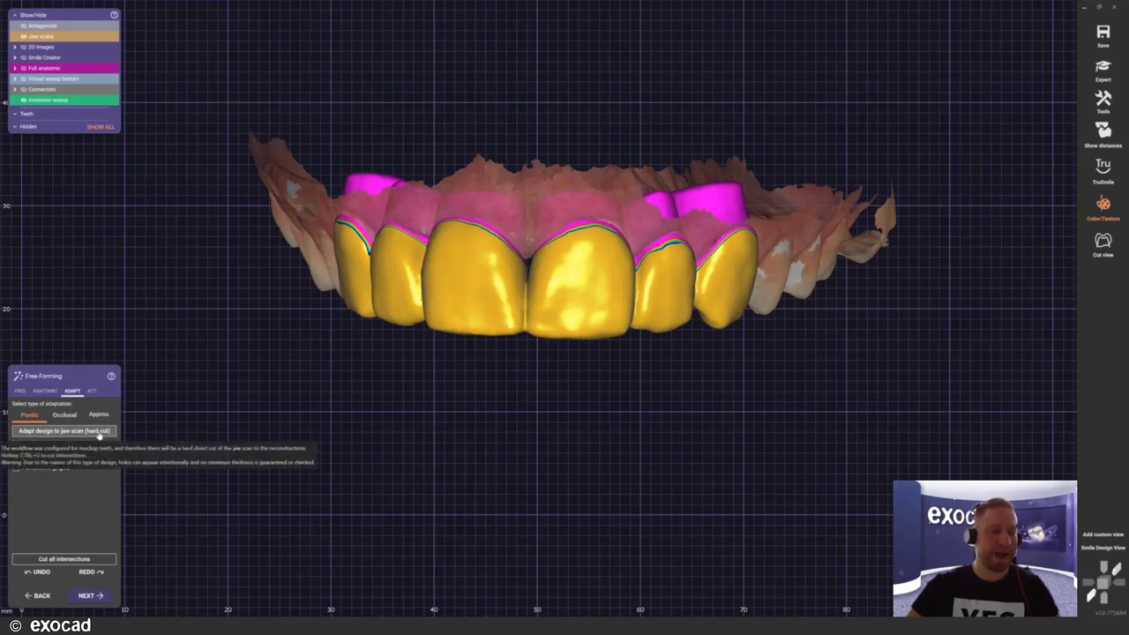
left_click(91, 431)
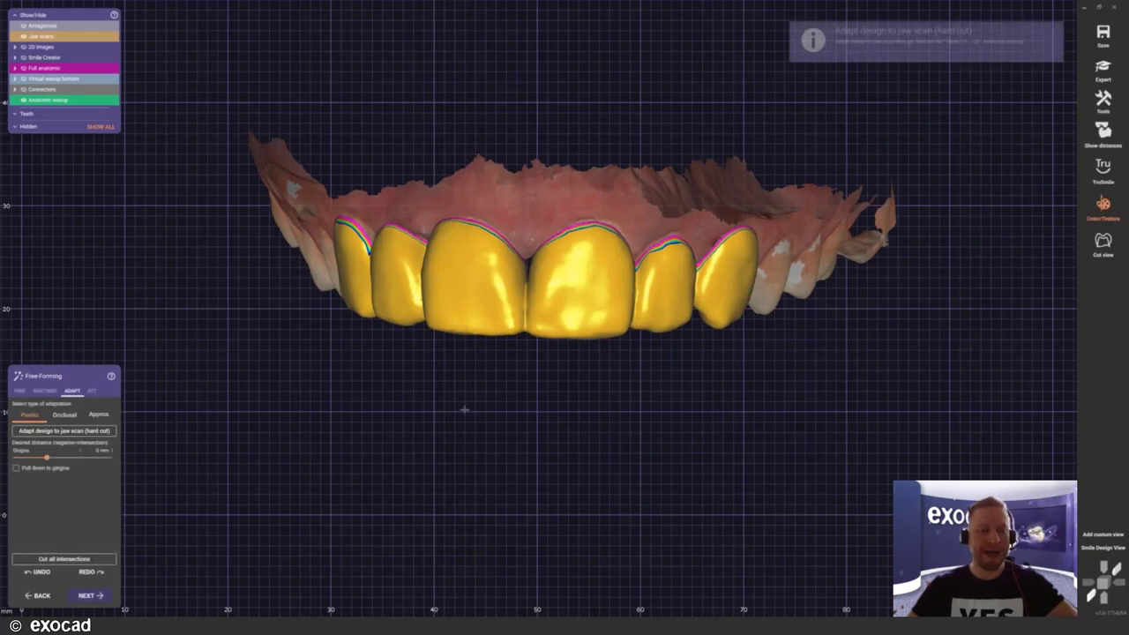
right_click_drag(540, 291, 469, 378)
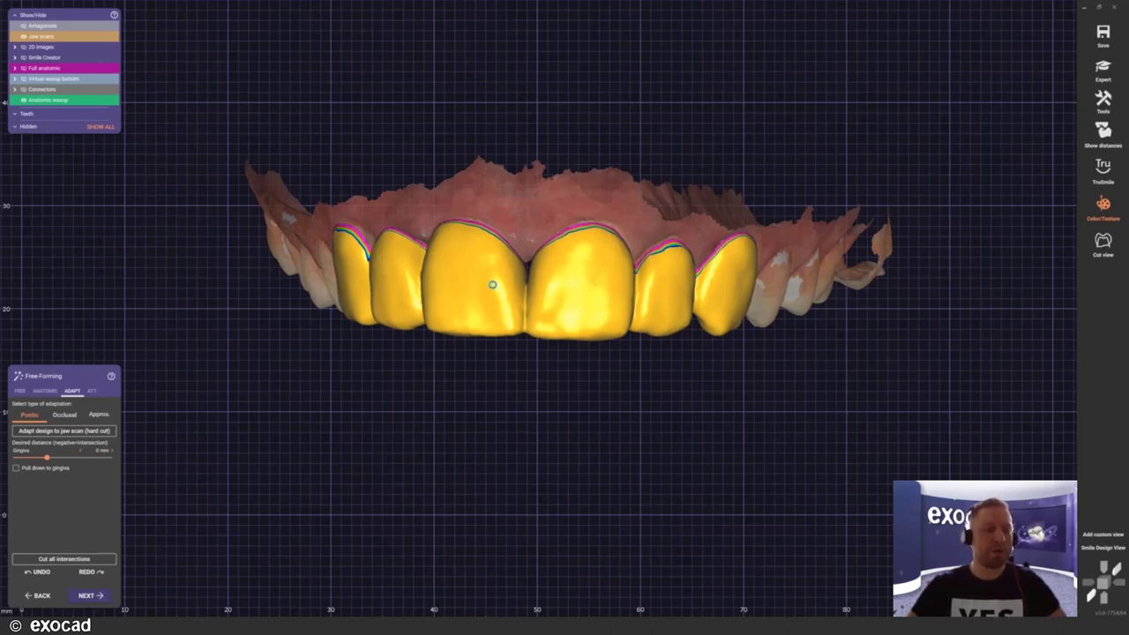
left_click(64, 414)
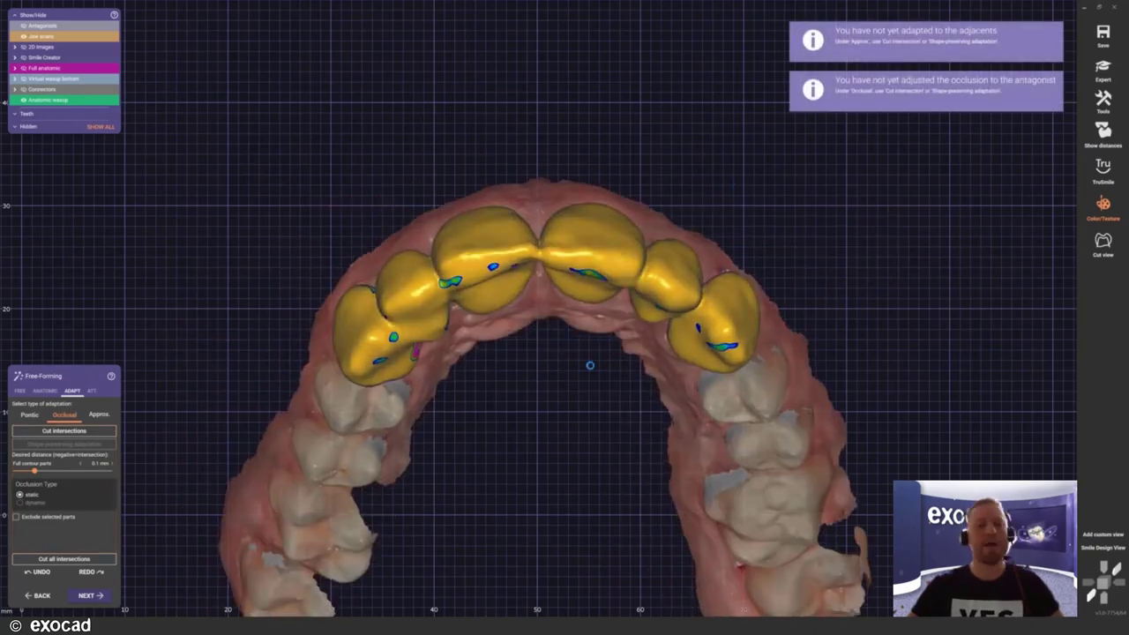
key("Return")
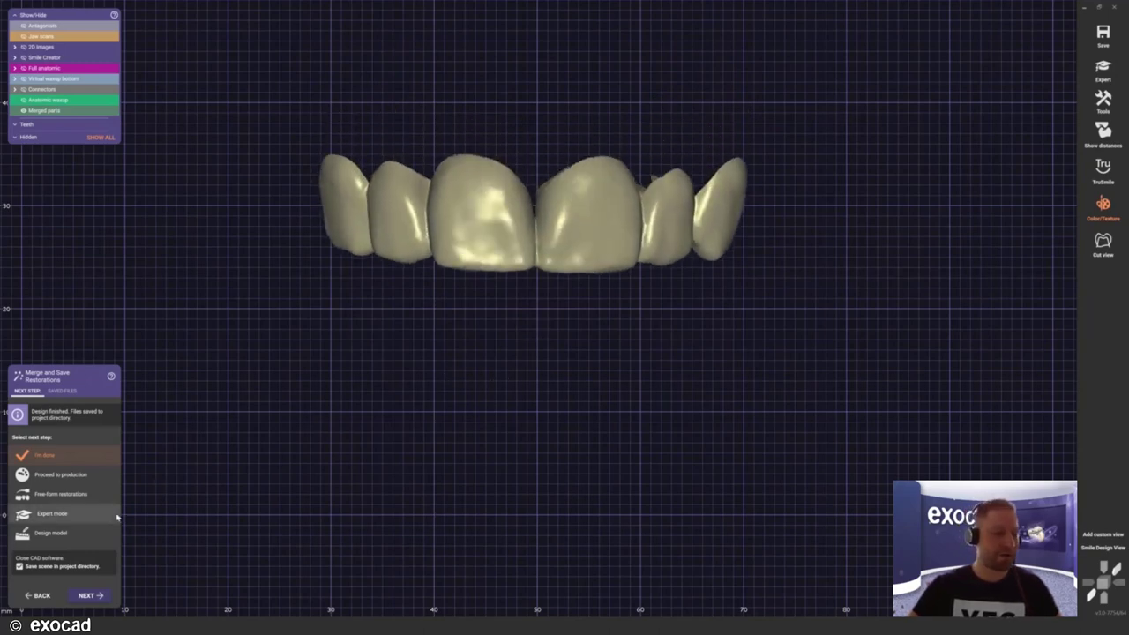
Step: Choose Design model and save the scene over the existing autosave file
left_click(71, 535)
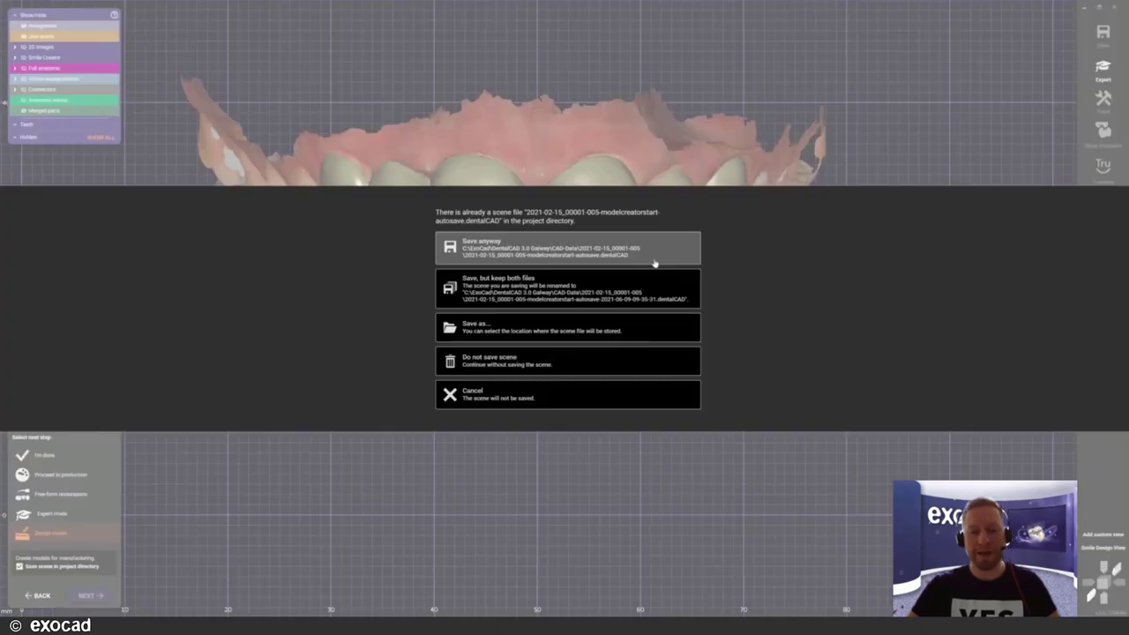
left_click(583, 359)
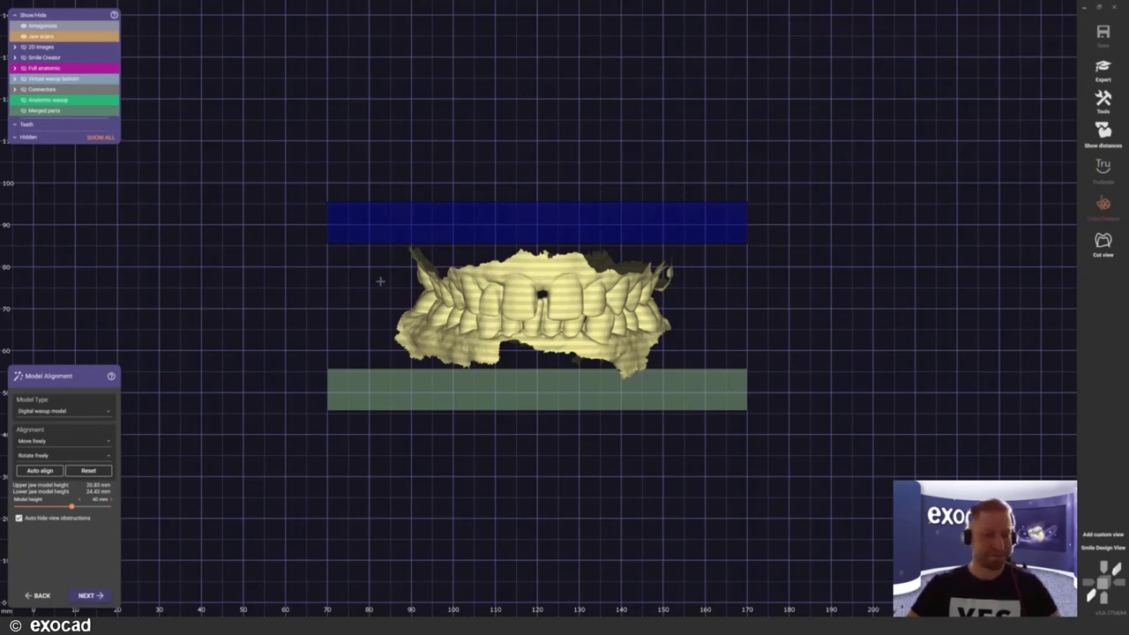
Step: Set the model type to Digital waxup model
left_click(68, 411)
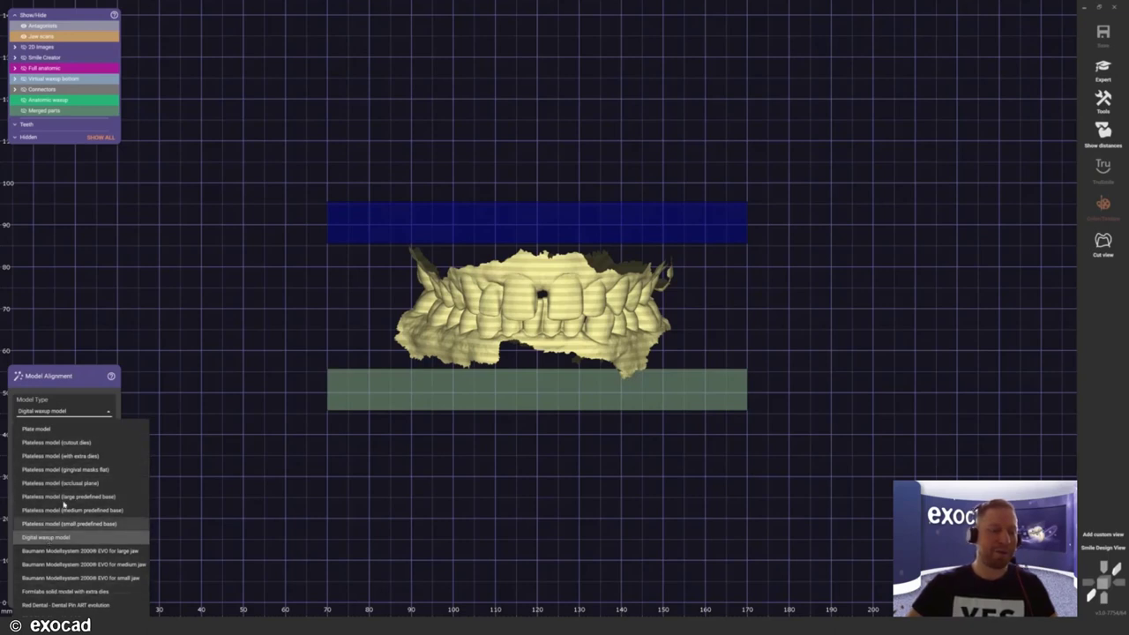
left_click(66, 537)
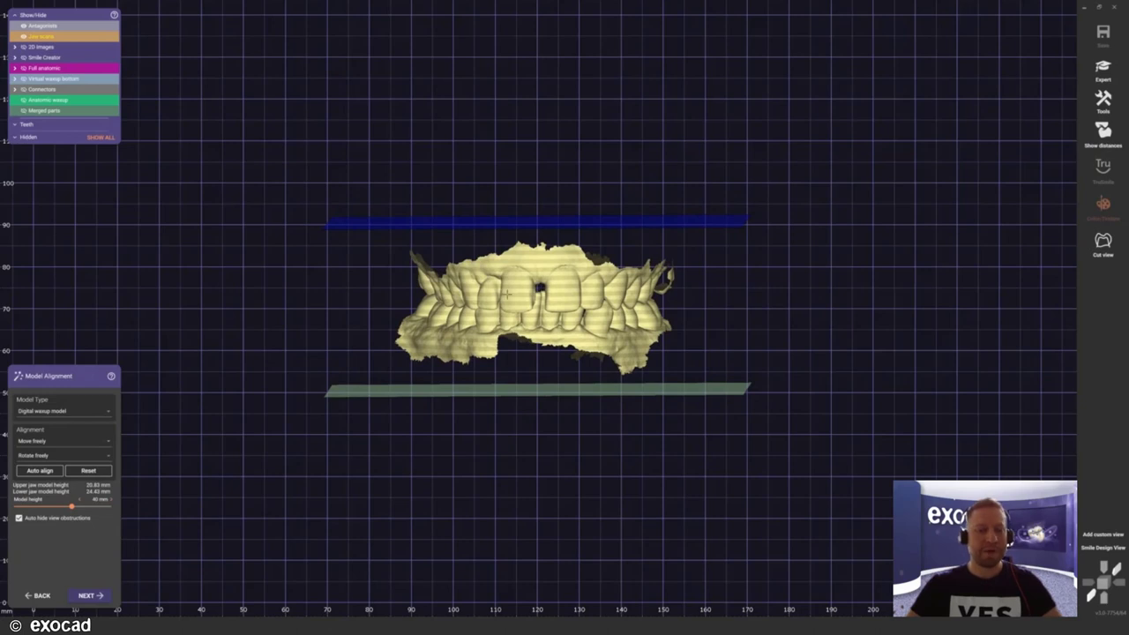
mouse_move(511, 297)
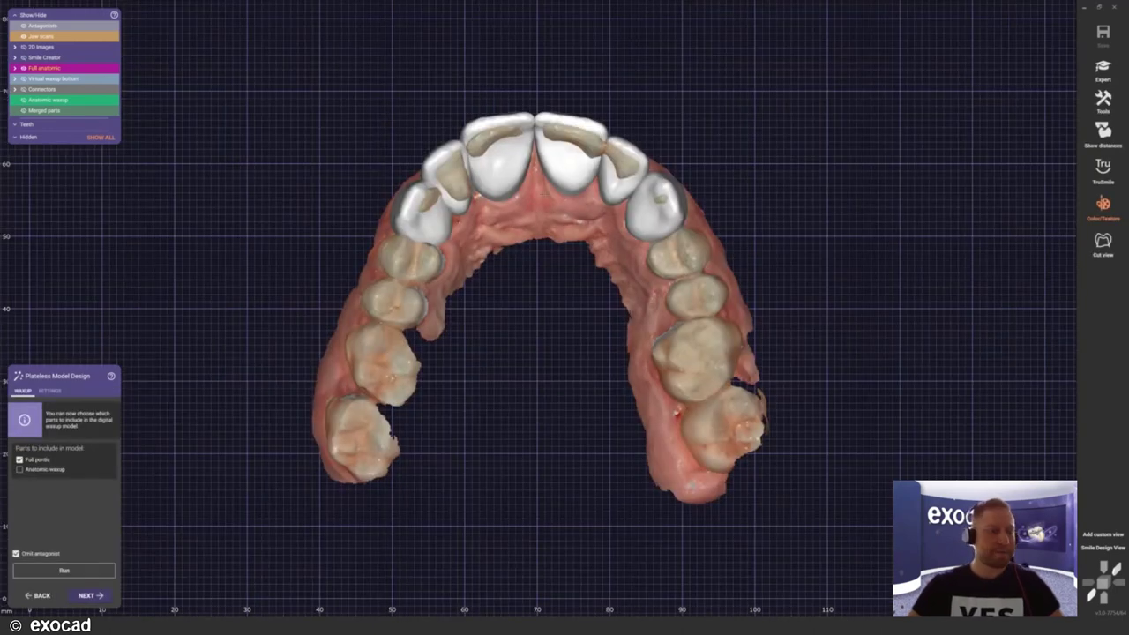
Step: Replace Full anatomic with Anatomic waxup in the model and display the base settings
right_click_drag(486, 167, 486, 273)
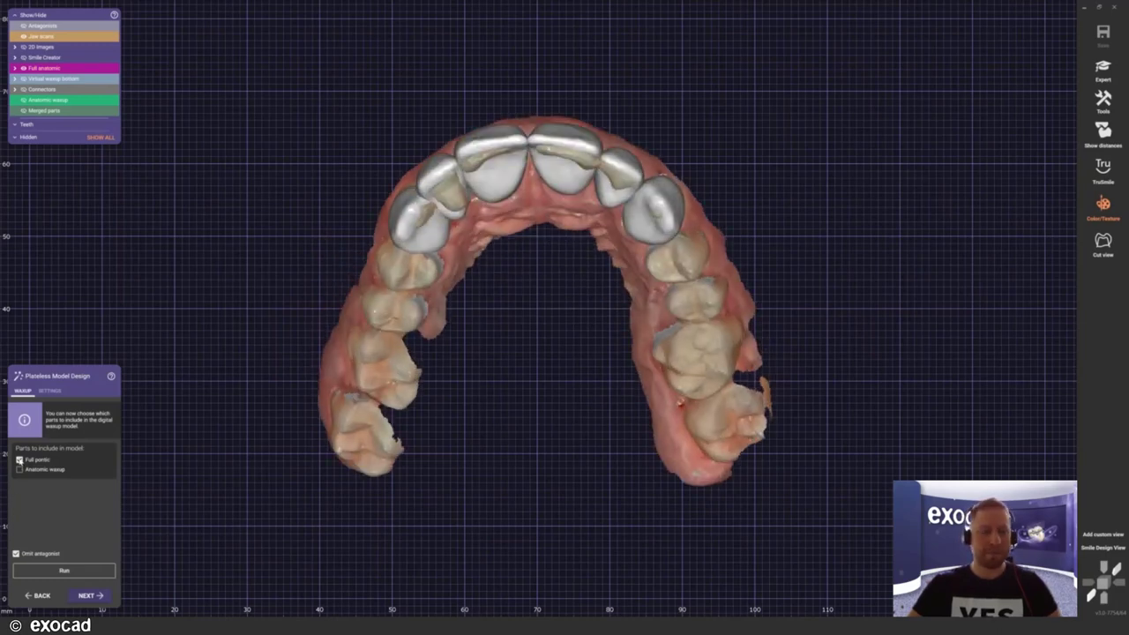
left_click(20, 460)
left_click(19, 469)
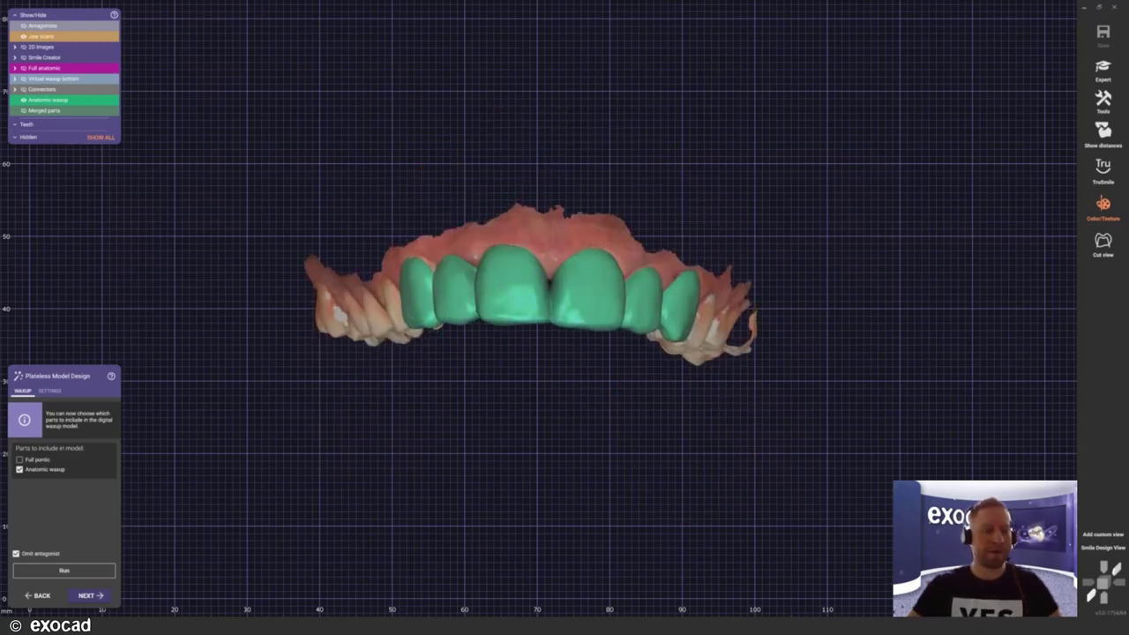
left_click(53, 392)
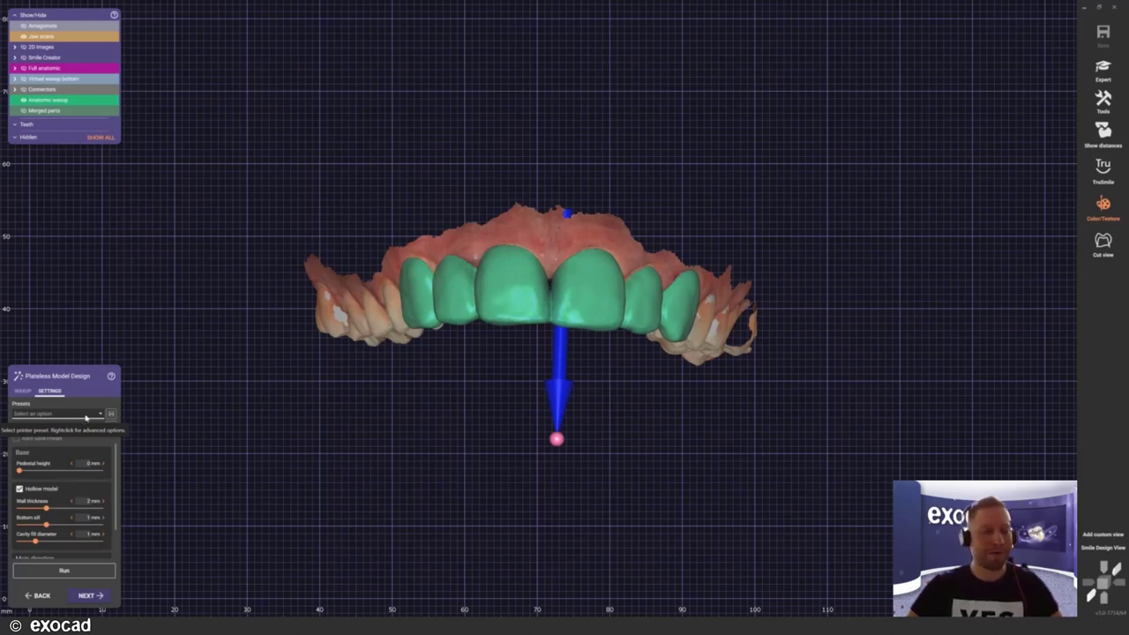
Step: Review the hollow 2 mm-wall settings and generate the plateless waxup model
scroll(115, 490, "down", 2)
scroll(114, 490, "up", 2)
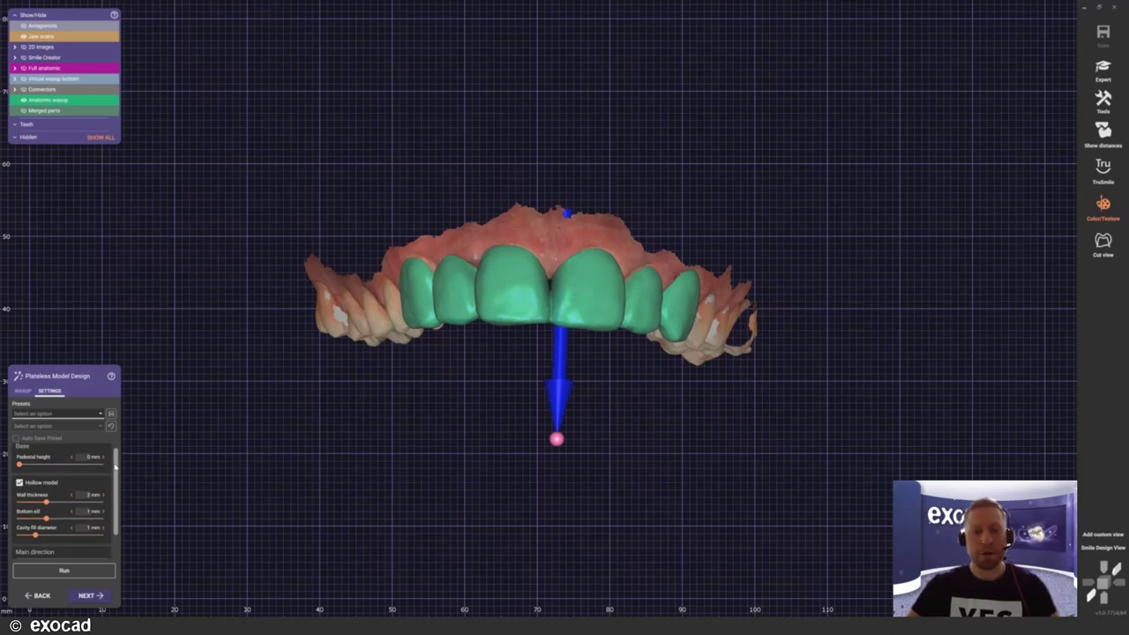
right_click_drag(559, 145, 555, 16)
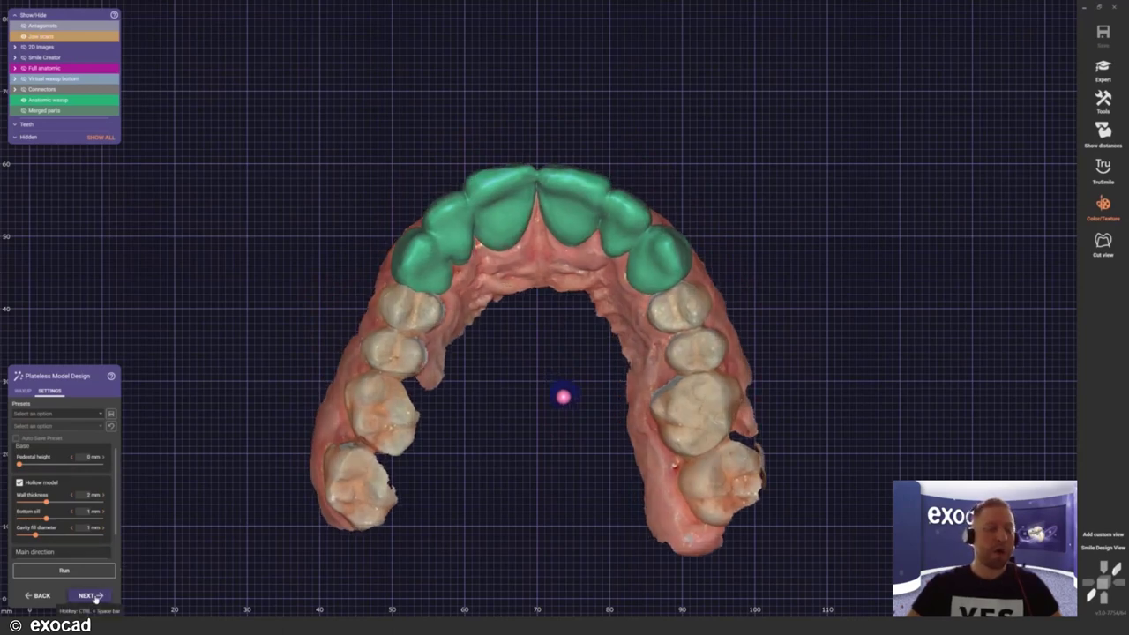
left_click(94, 596)
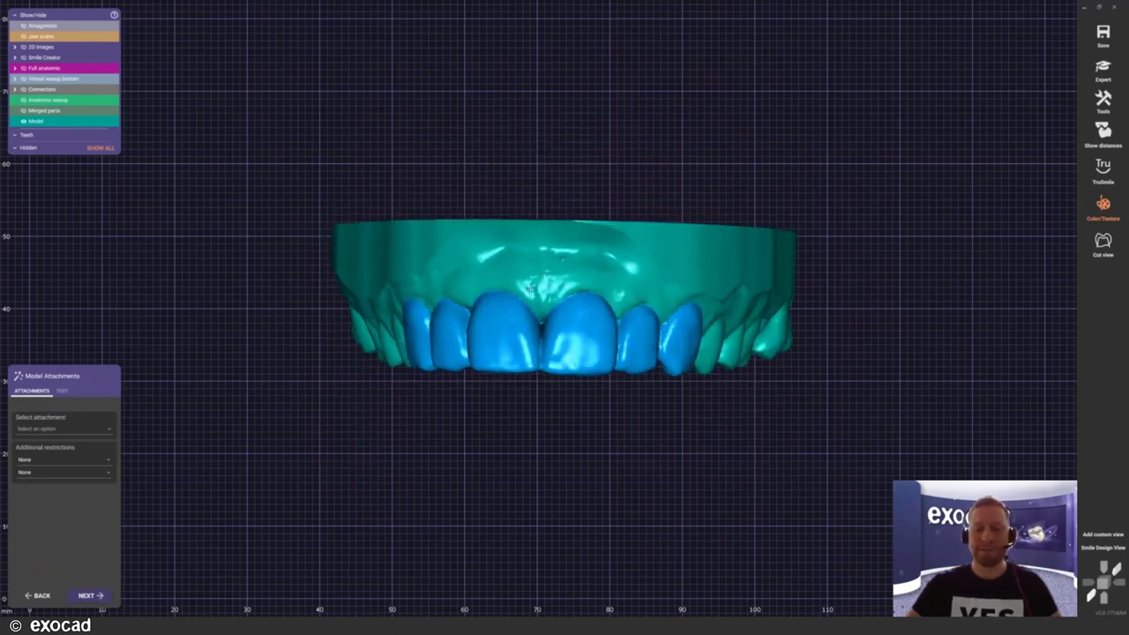
Step: Start a text label on the model and enter the label text
right_click_drag(529, 284, 534, 278)
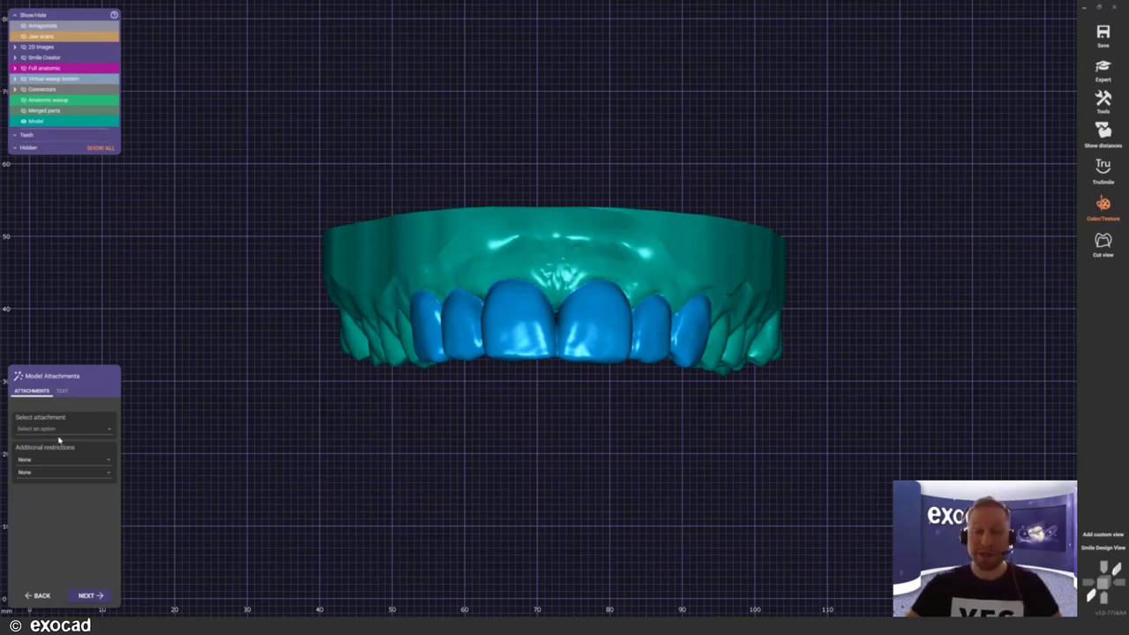
left_click(62, 391)
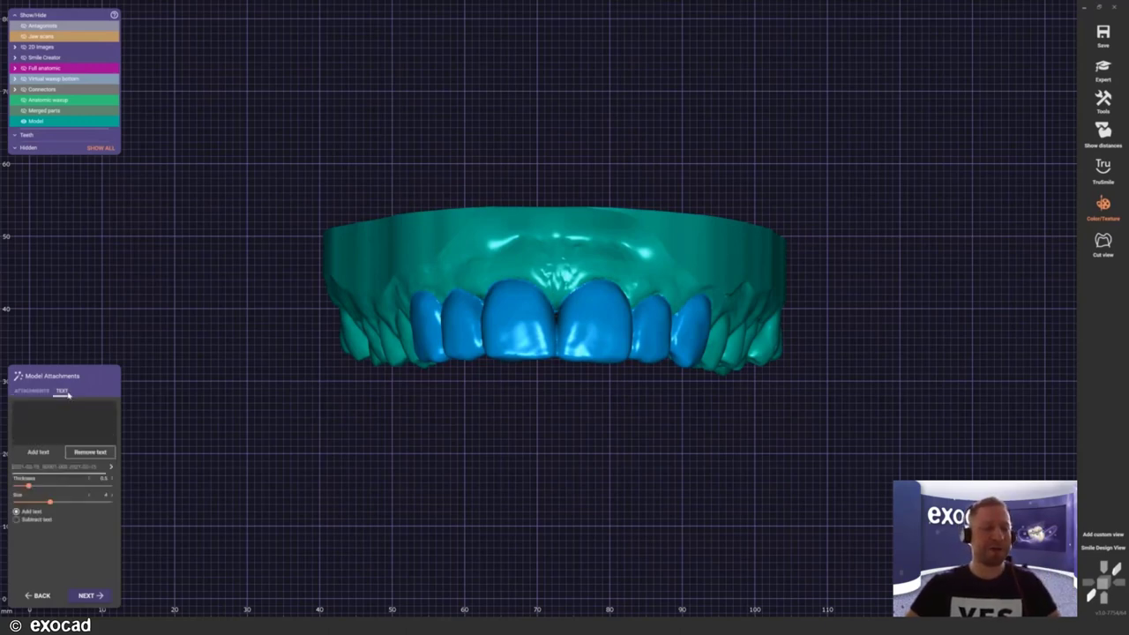
left_click(40, 454)
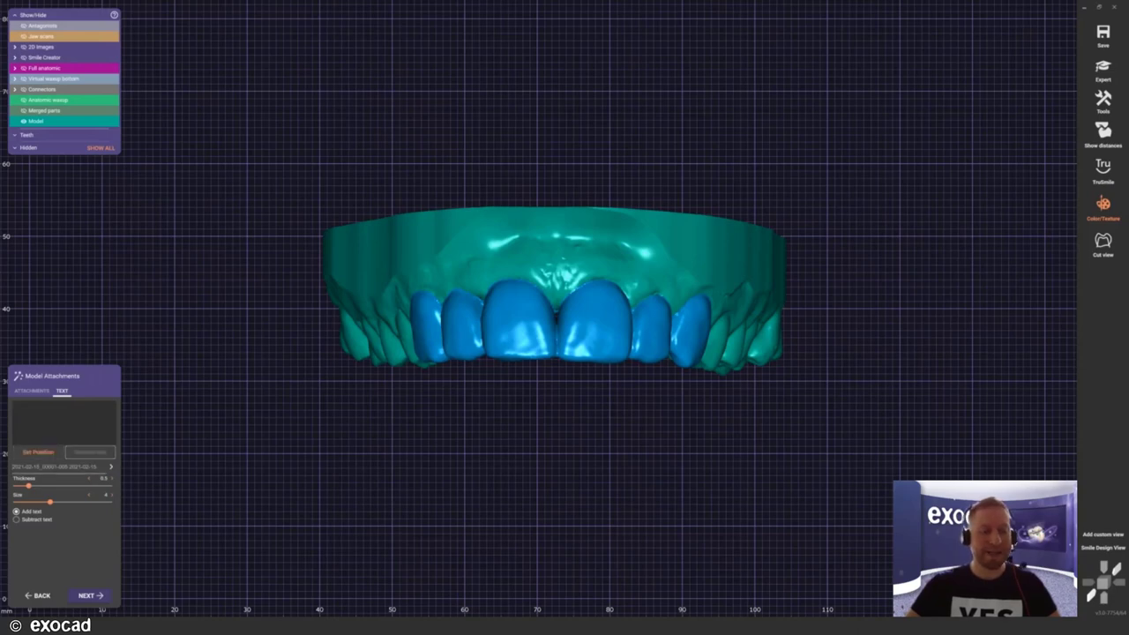
type("2d")
type("ssiv")
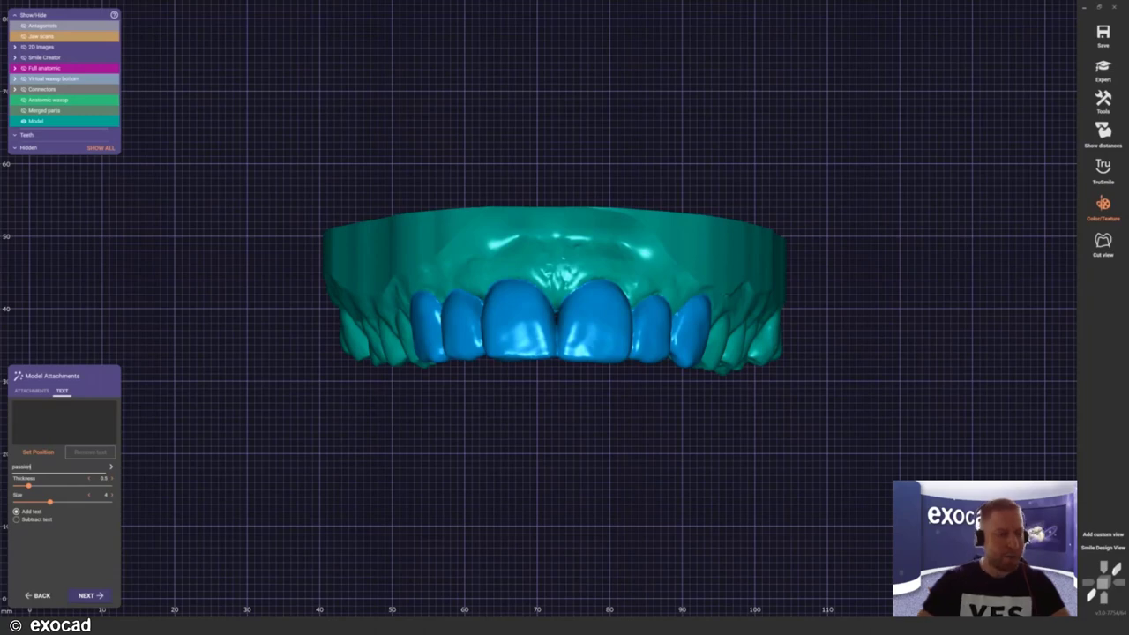
Step: Set the label font to bold Castellar and confirm the text settings
left_click(111, 469)
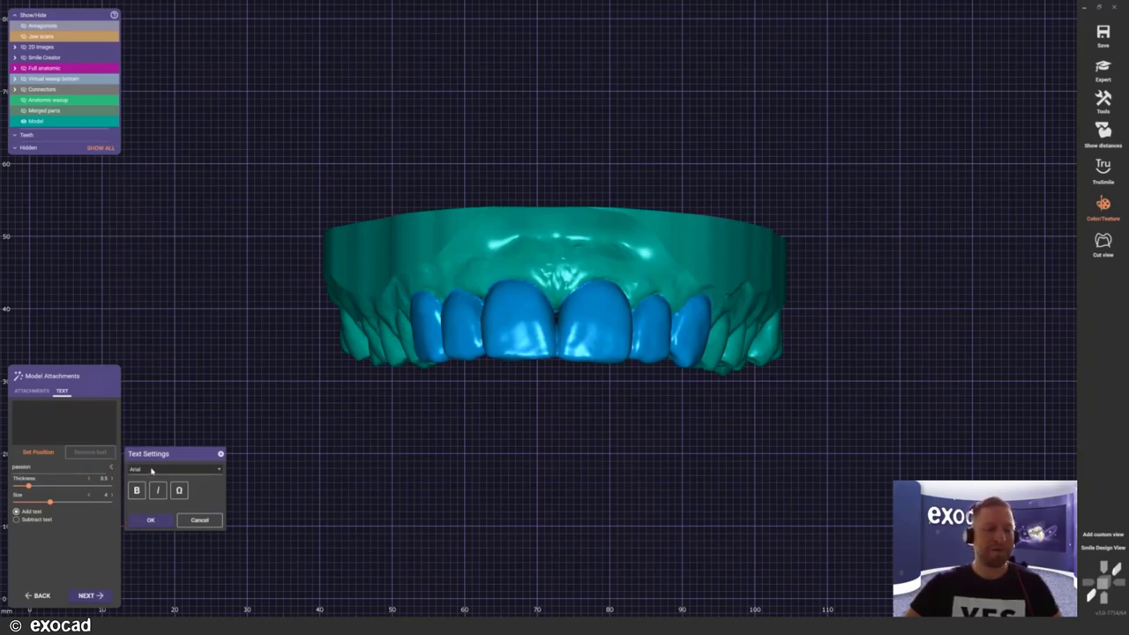
left_click(151, 470)
scroll(177, 353, "down", 3)
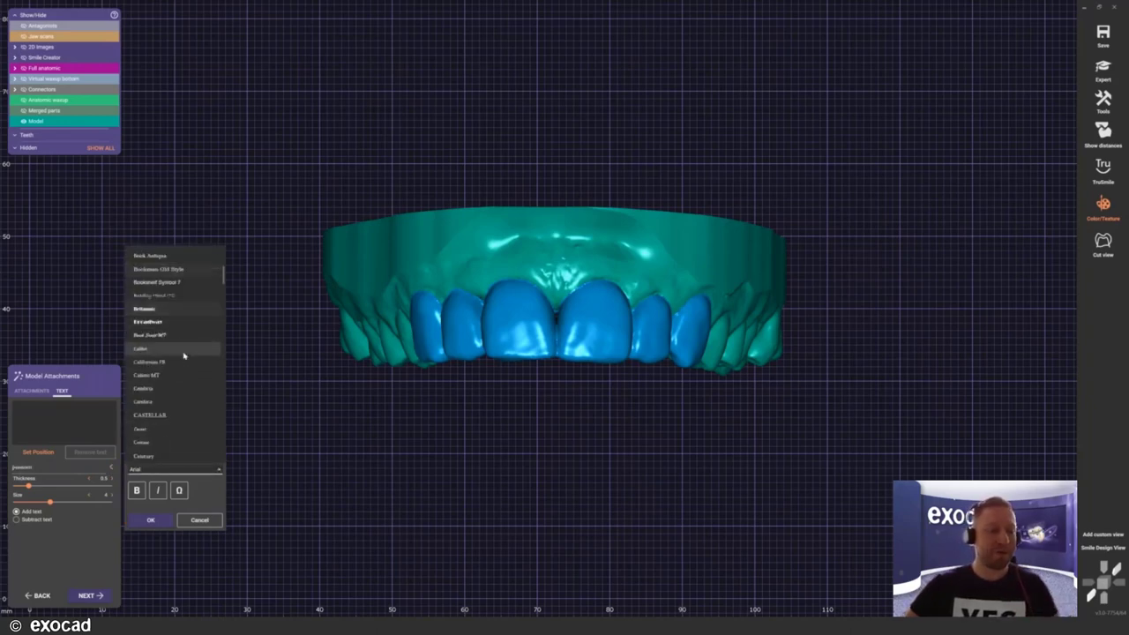
scroll(184, 355, "up", 1)
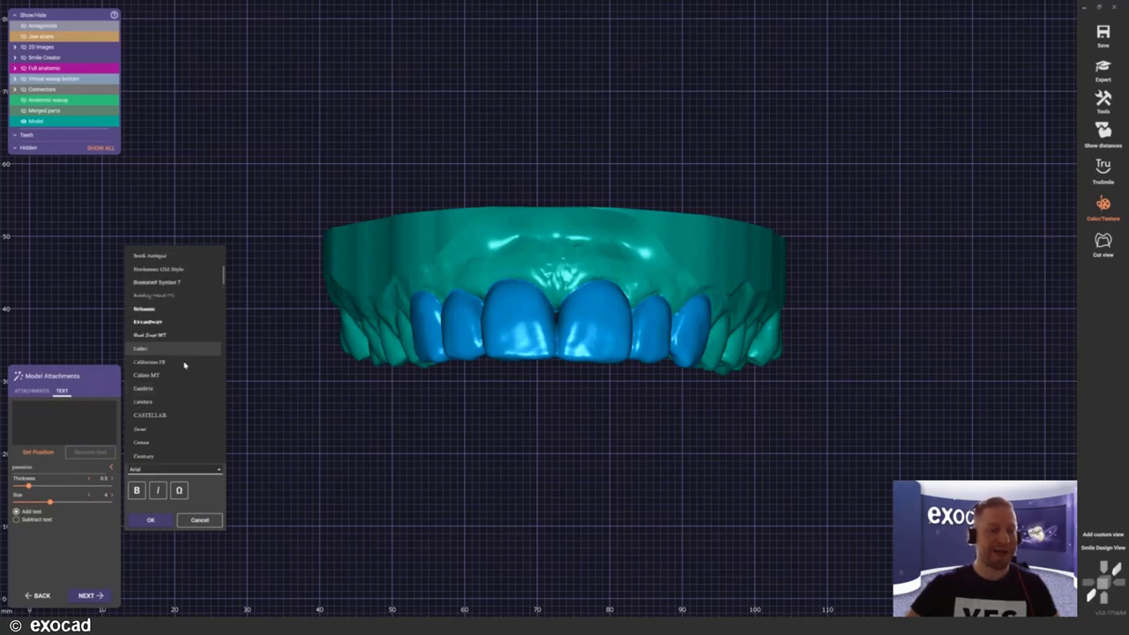
left_click(160, 415)
left_click(136, 491)
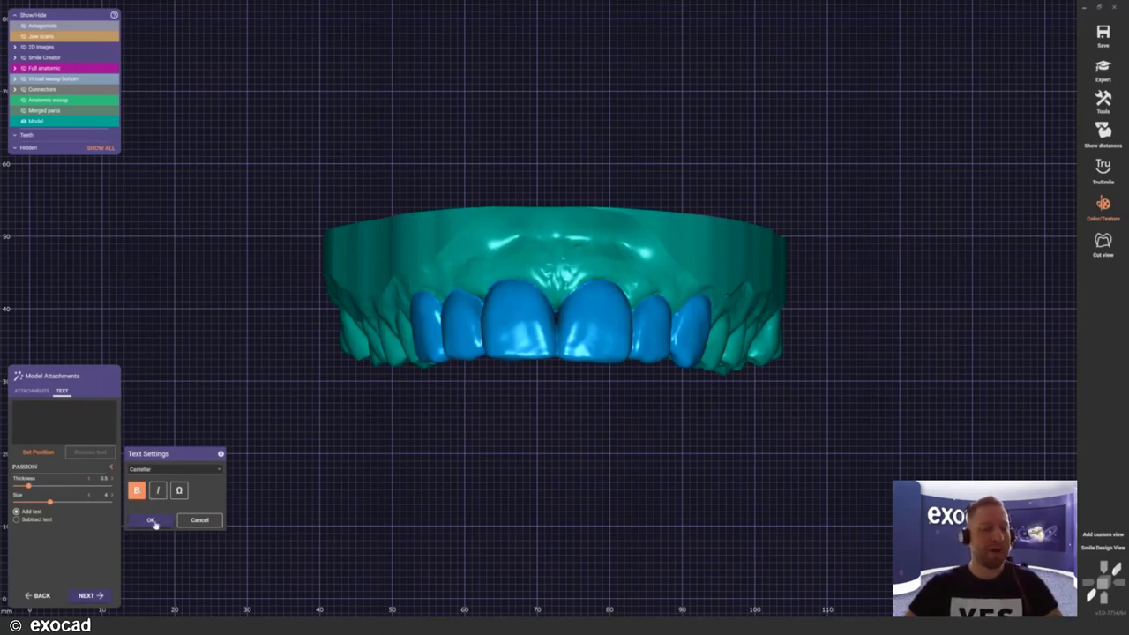
left_click(152, 522)
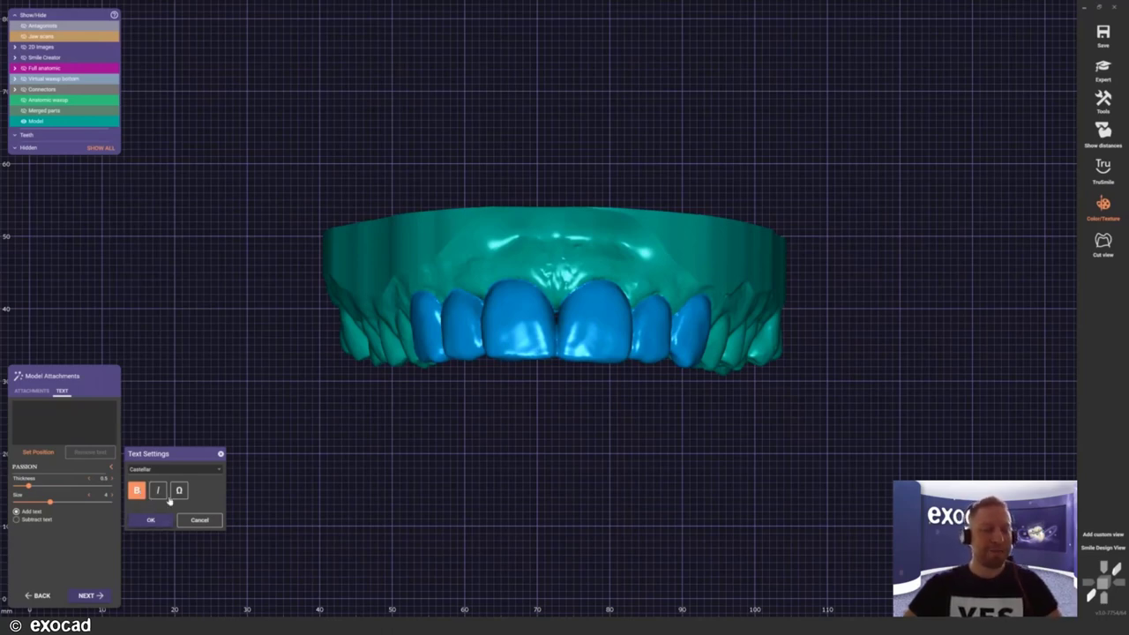
Step: Place the PASSION text on the model and slide it along the base, checking its position
left_click(376, 243)
right_click_drag(377, 243, 445, 250)
left_click_drag(406, 239, 435, 241)
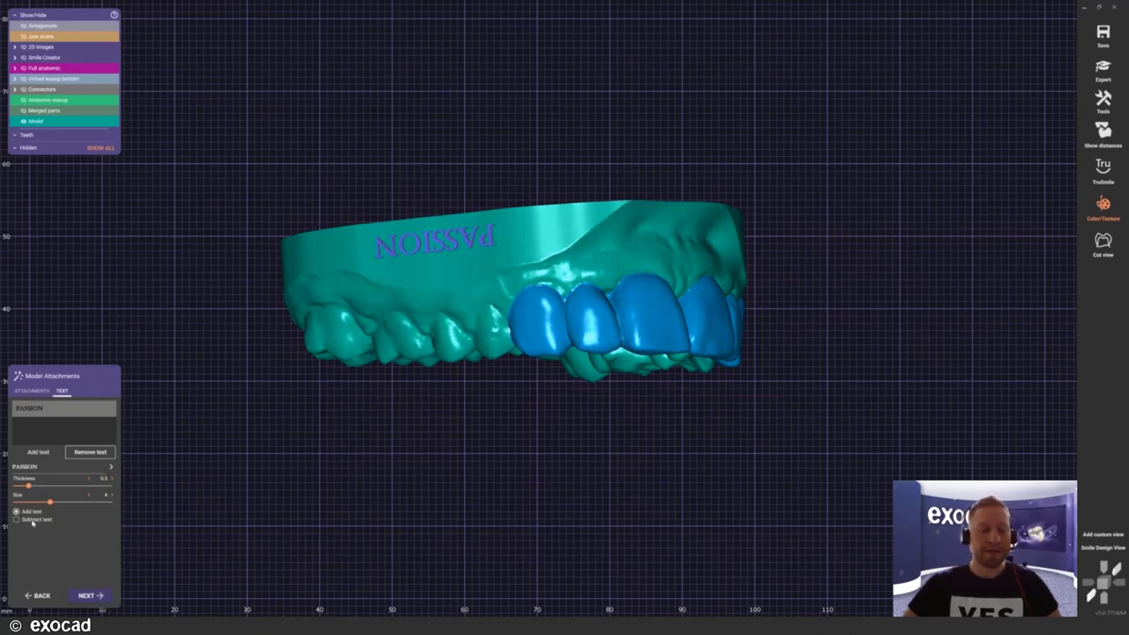
mouse_move(529, 353)
right_mouse_down()
mouse_move(556, 476)
mouse_move(538, 353)
right_mouse_up()
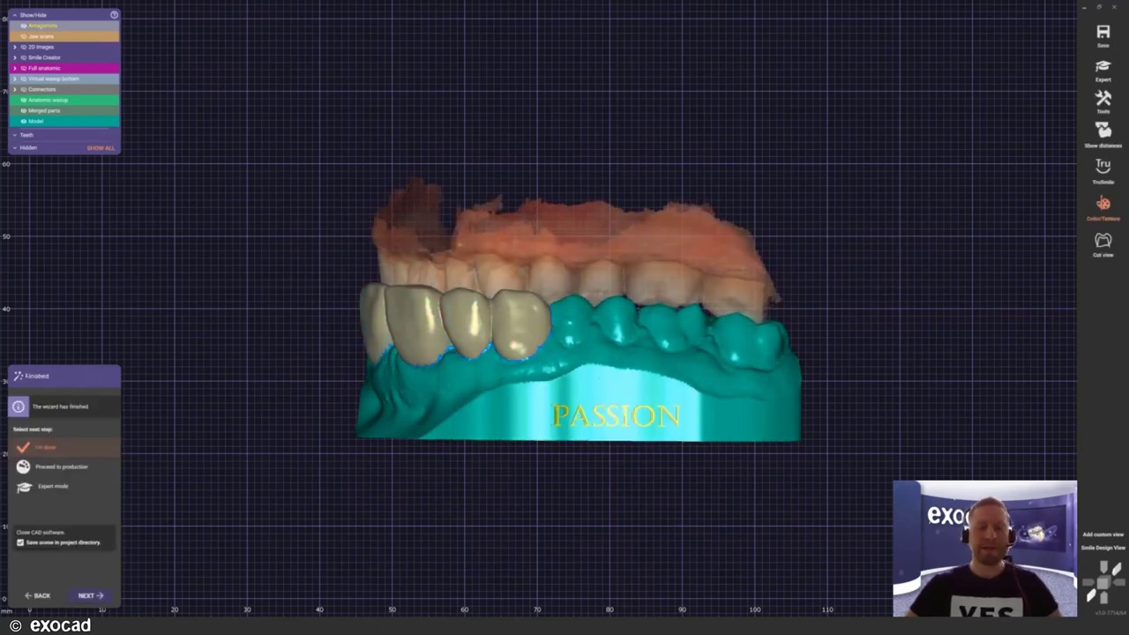
Step: Finish the wizard and close the design with 'Do not save scene'
left_click(92, 596)
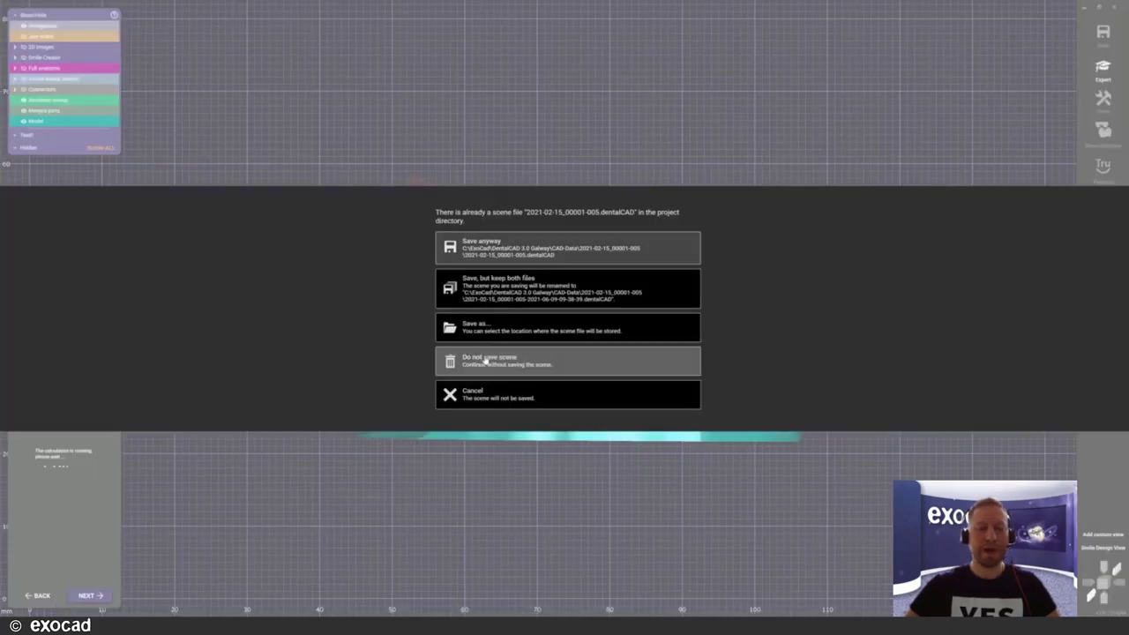
left_click(484, 361)
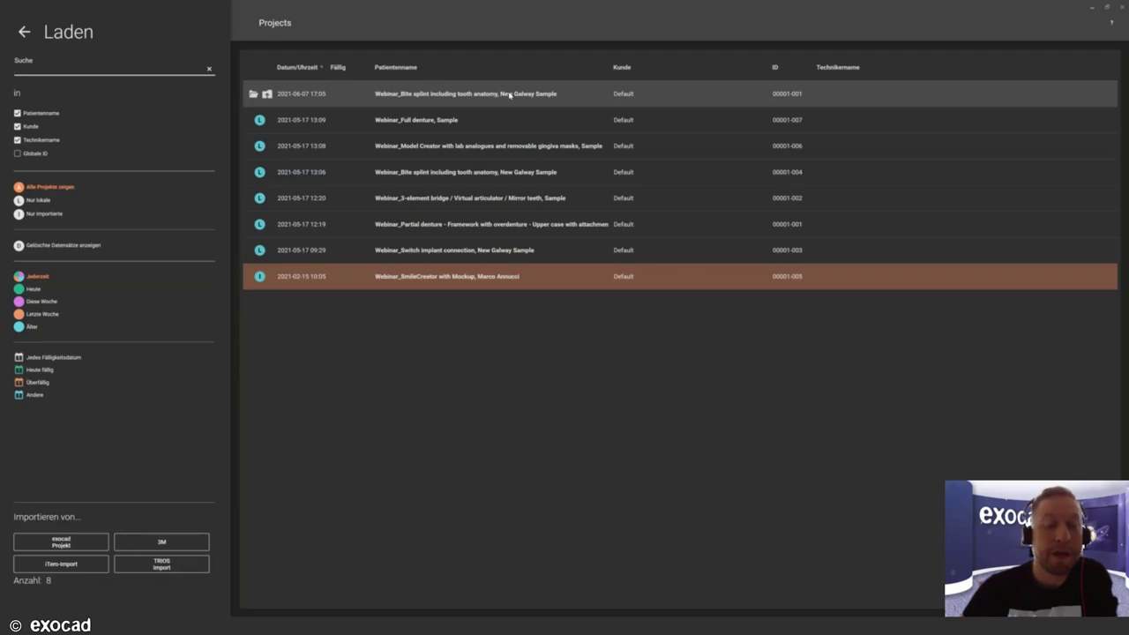
double_click(445, 280)
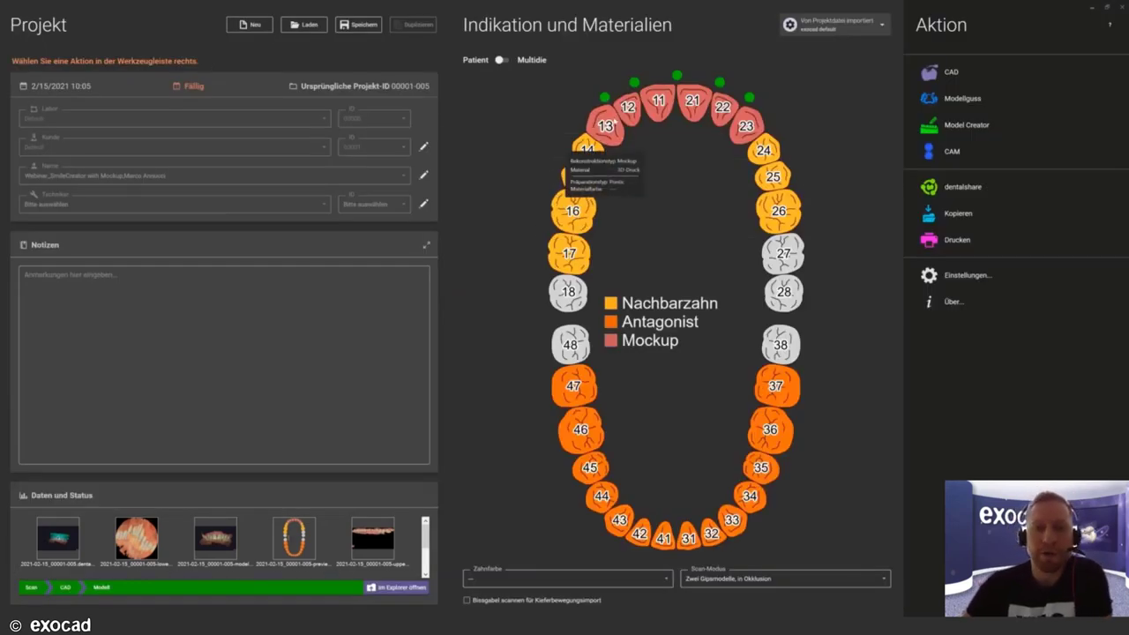
left_click(596, 129)
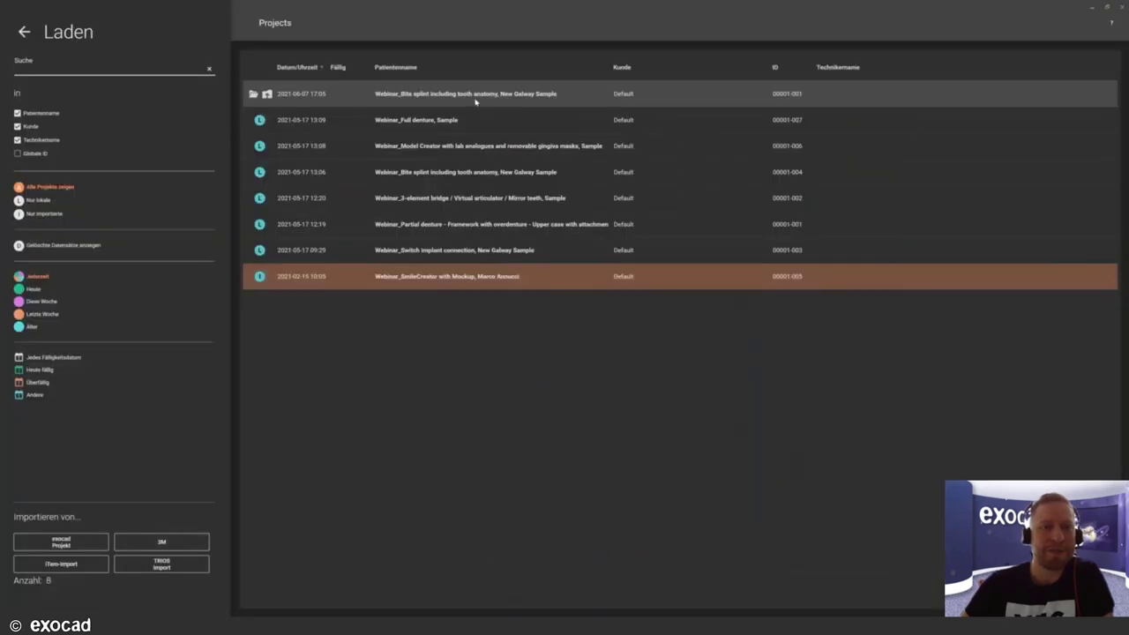
Step: Open the Bite splint project, review tooth 44's settings, then launch CAD
left_click(474, 94)
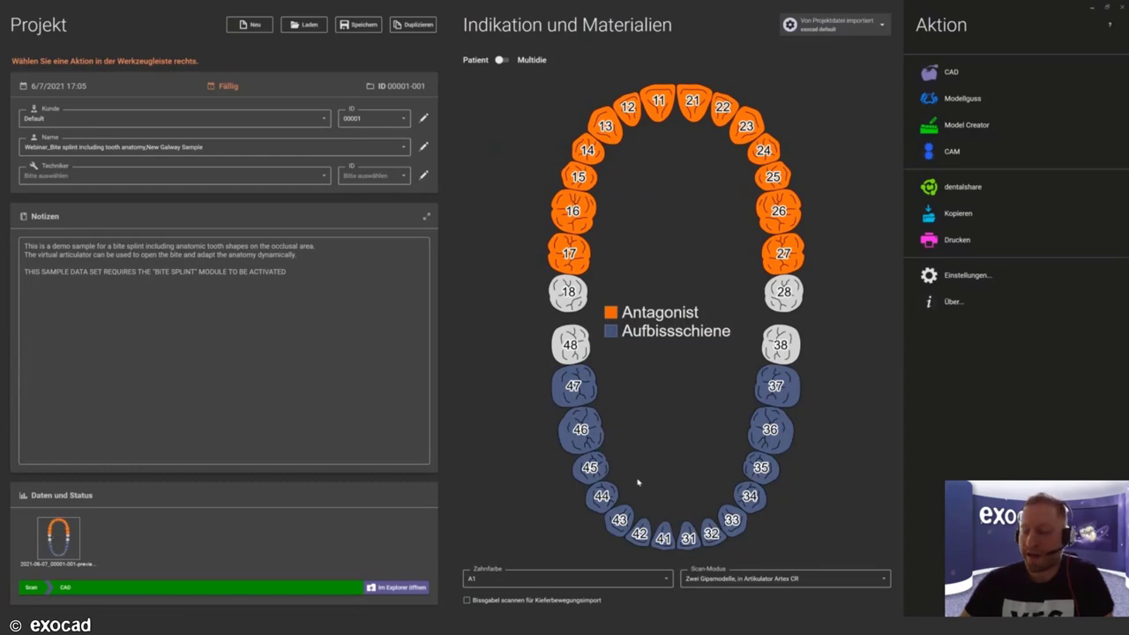
left_click(600, 499)
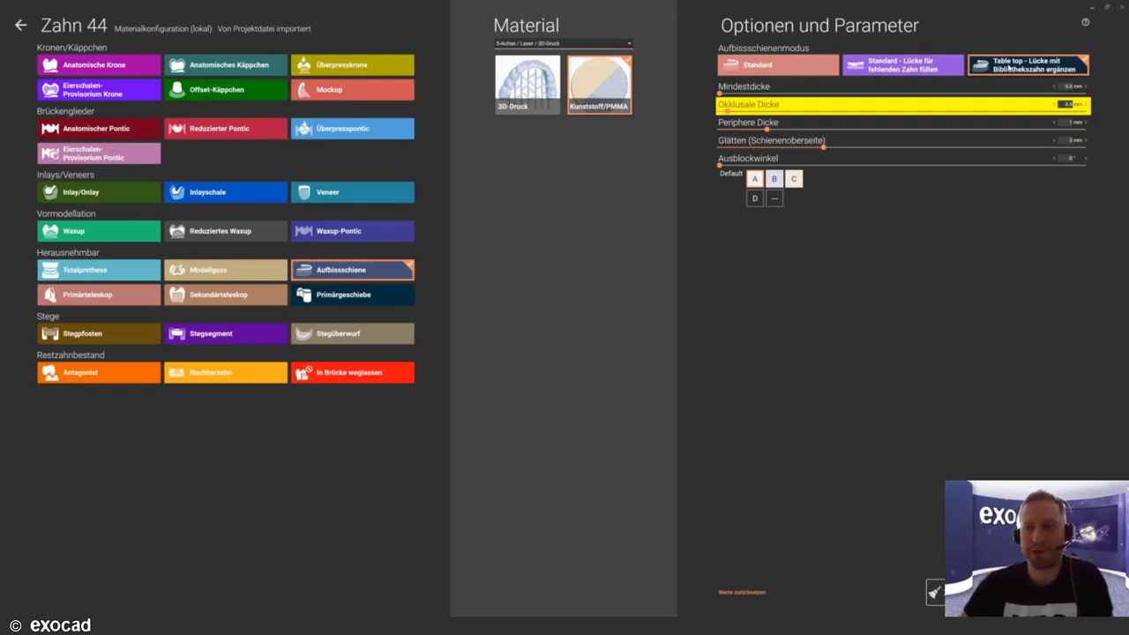
left_click(20, 24)
left_click(936, 77)
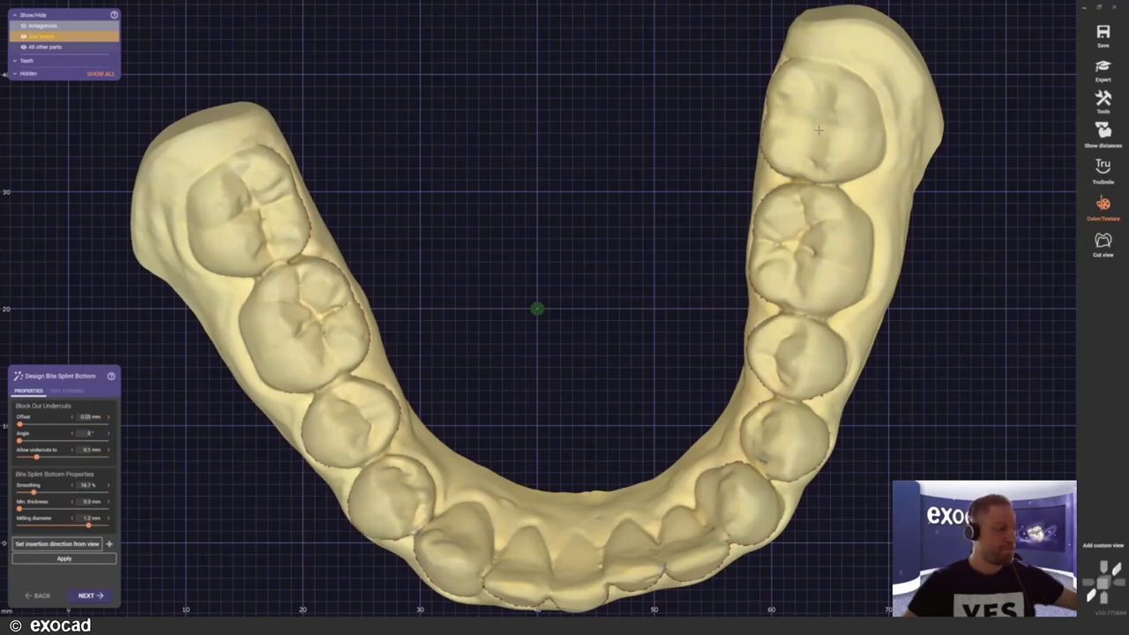
Step: Zoom out, pan and tilt the lower jaw to reveal the insertion arrow and red undercuts
scroll(807, 133, "down", 3)
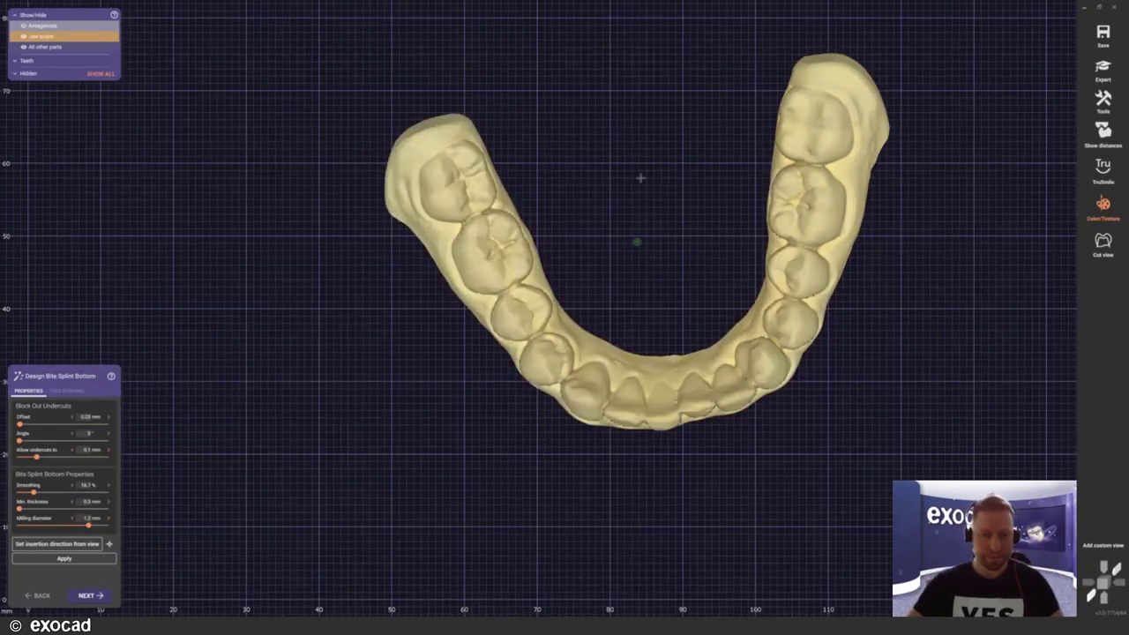
right_click_drag(621, 182, 537, 185)
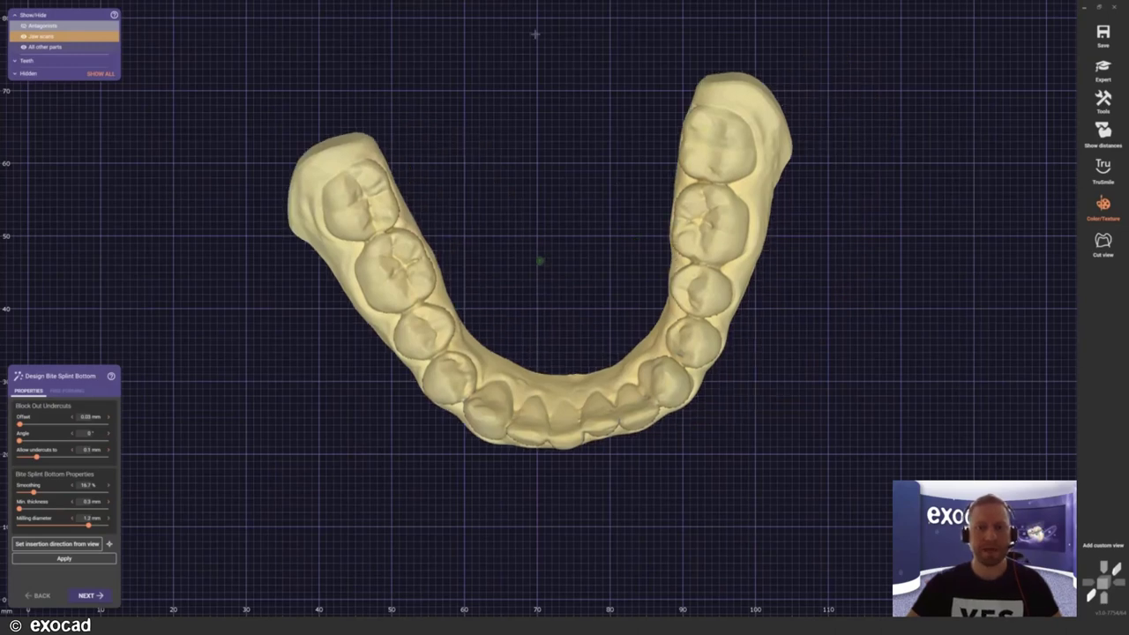
right_click_drag(525, 9, 545, 222)
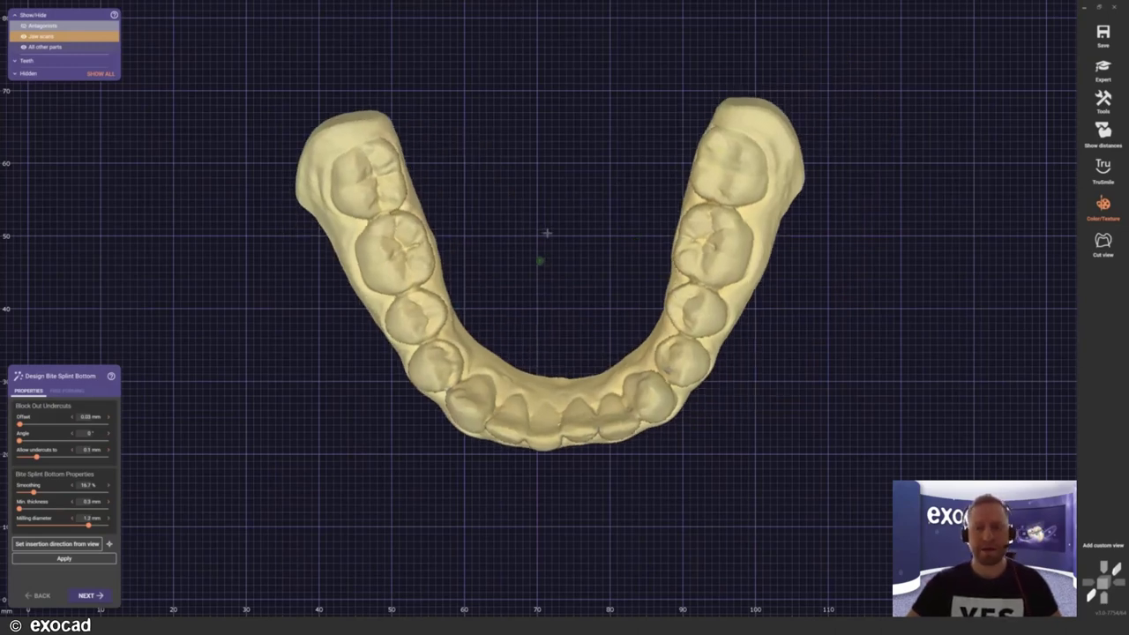
right_click_drag(548, 231, 547, 231)
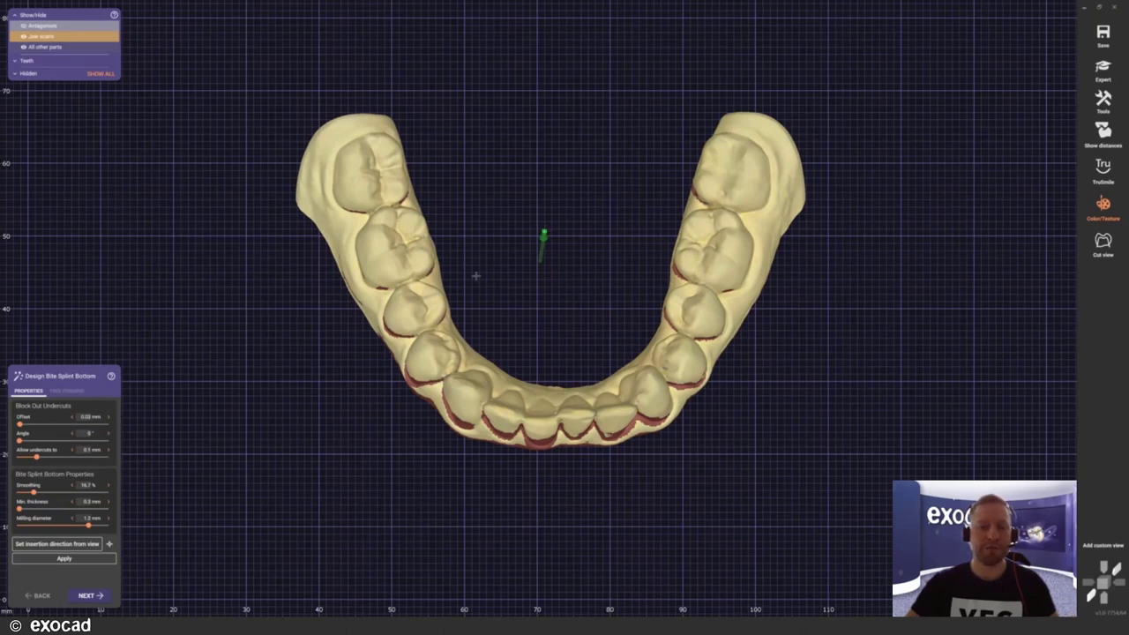
Step: Set the insertion direction from the occlusal view and rotate the arch to check undercuts
left_click(69, 546)
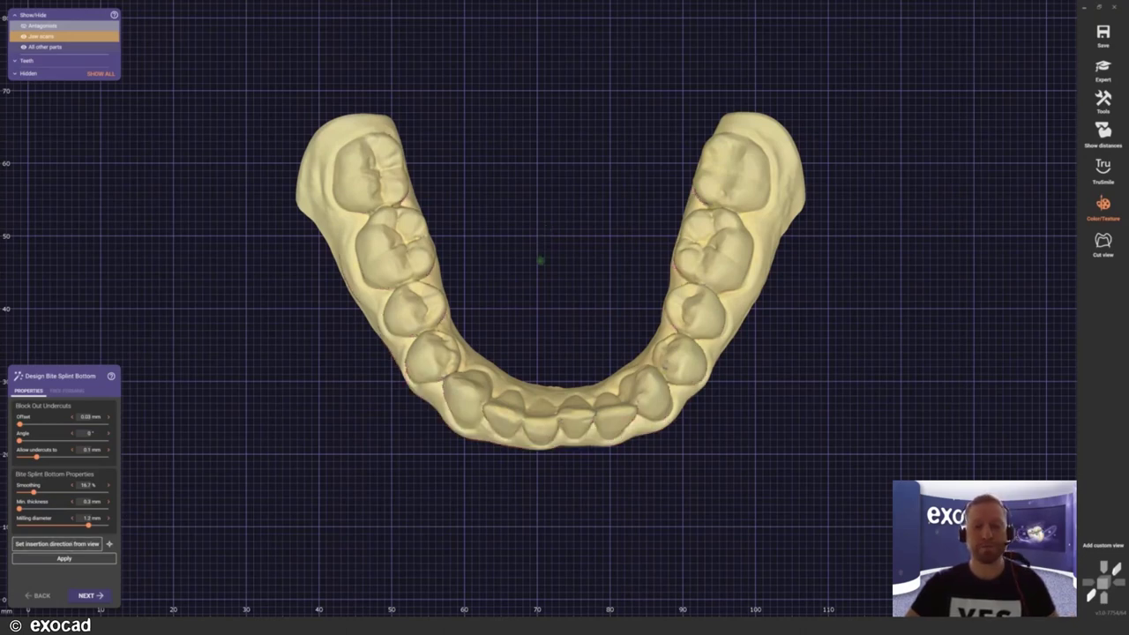
right_click_drag(550, 297, 507, 377)
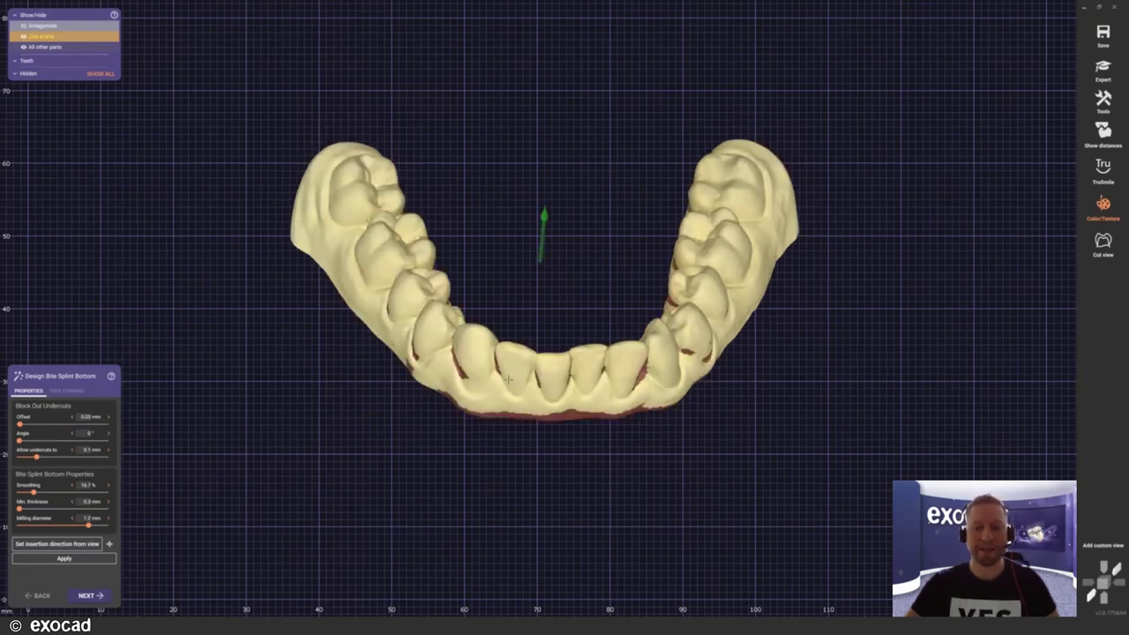
right_click_drag(645, 322, 498, 300)
right_click_drag(554, 246, 563, 246)
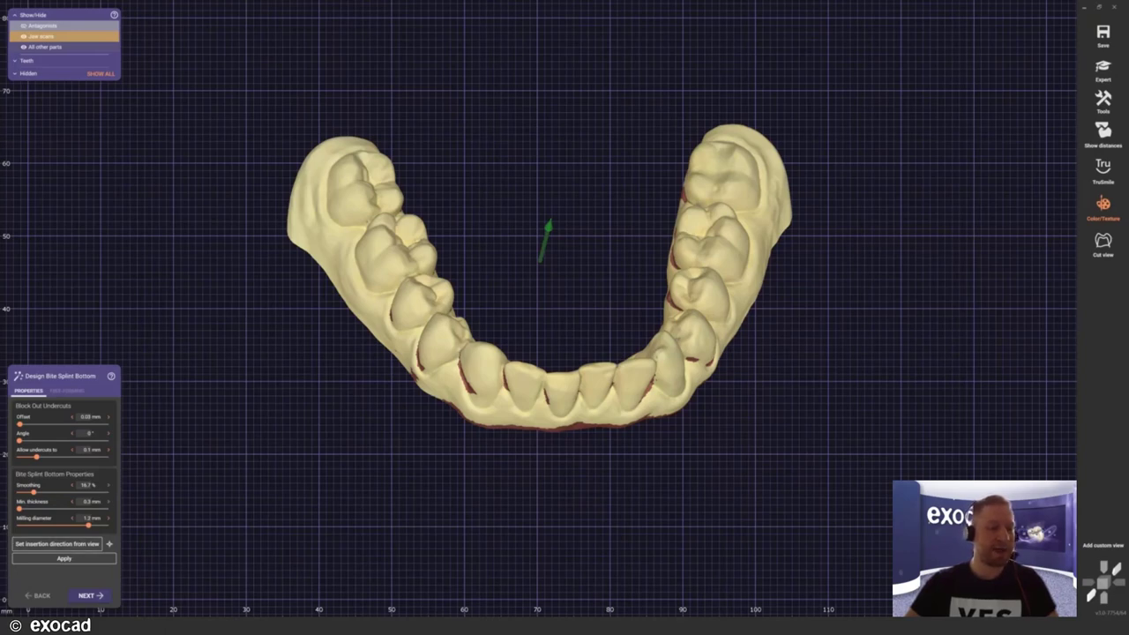
Step: Apply the splint-bottom settings to calculate the grey shell over the lower arch
left_click(65, 559)
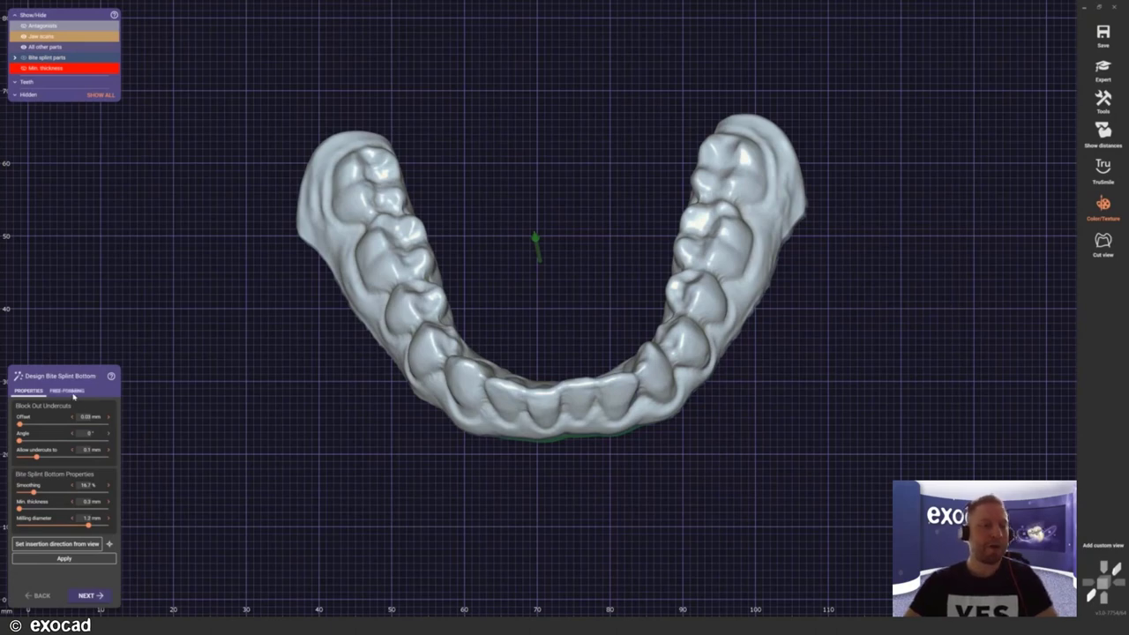
Step: Switch to free-forming, inspect the splint bottom from several angles, and make it transparent
left_click(73, 391)
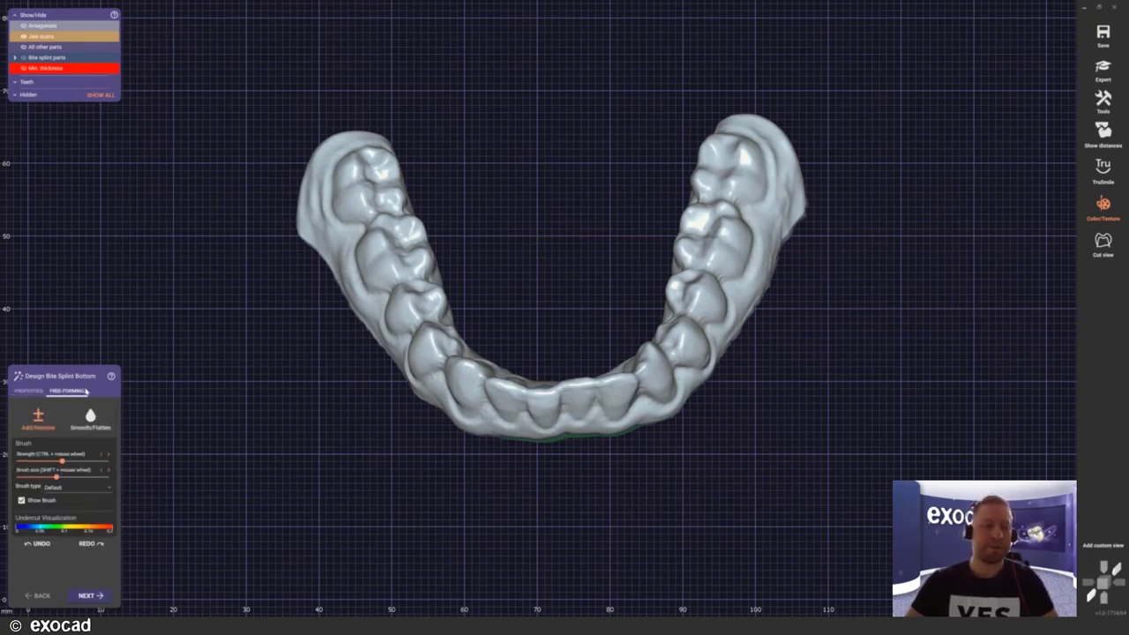
right_click_drag(499, 307, 402, 279)
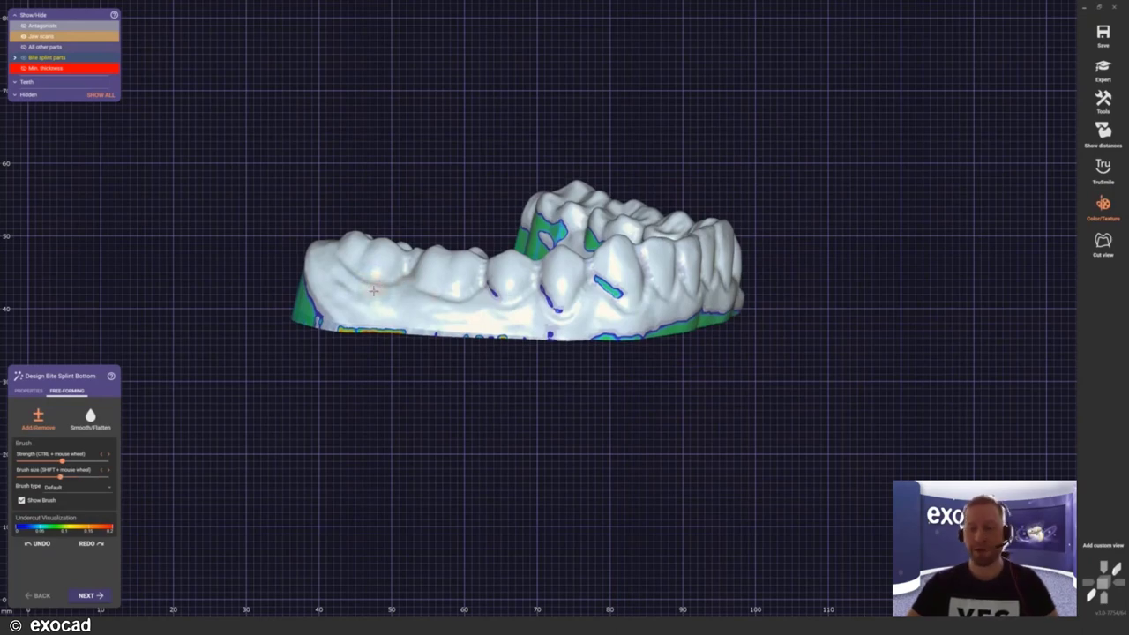
scroll(374, 279, "up", 4)
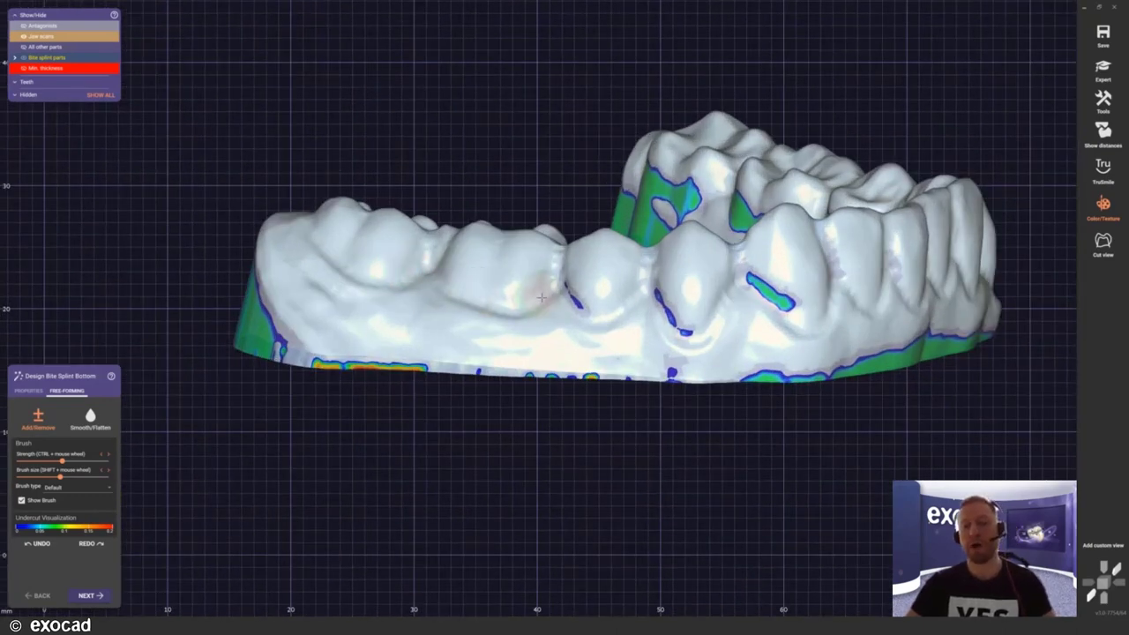
right_click_drag(716, 310, 715, 307)
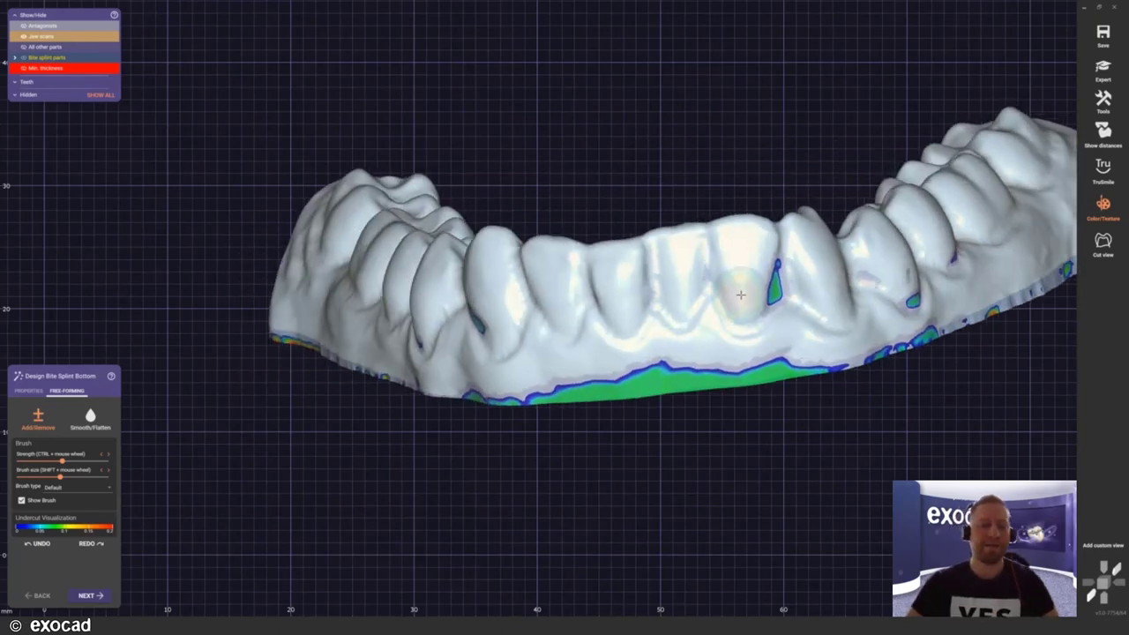
right_click_drag(747, 268, 685, 256)
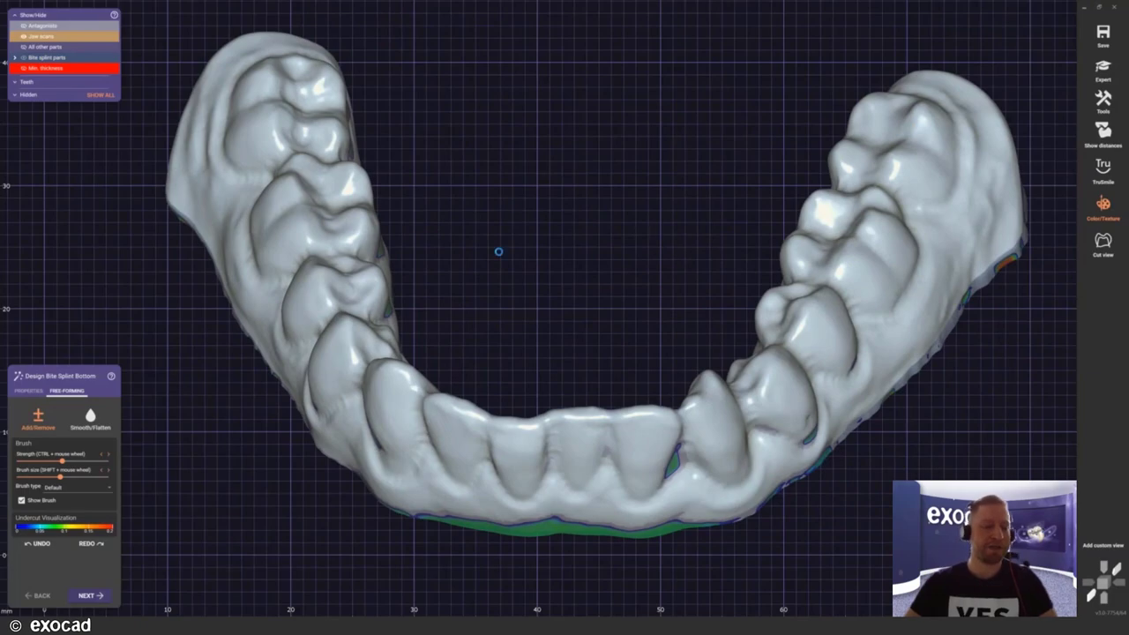
key("t")
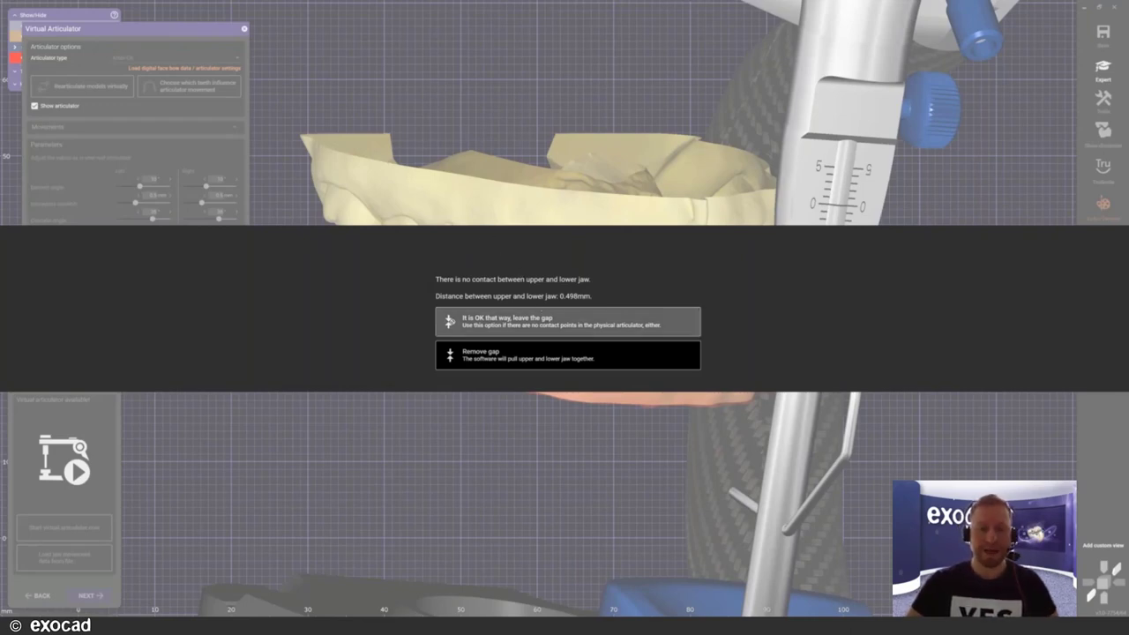
Step: Simulate the articulator movement with a 1 mm bite opening and accept the settings
left_click(493, 321)
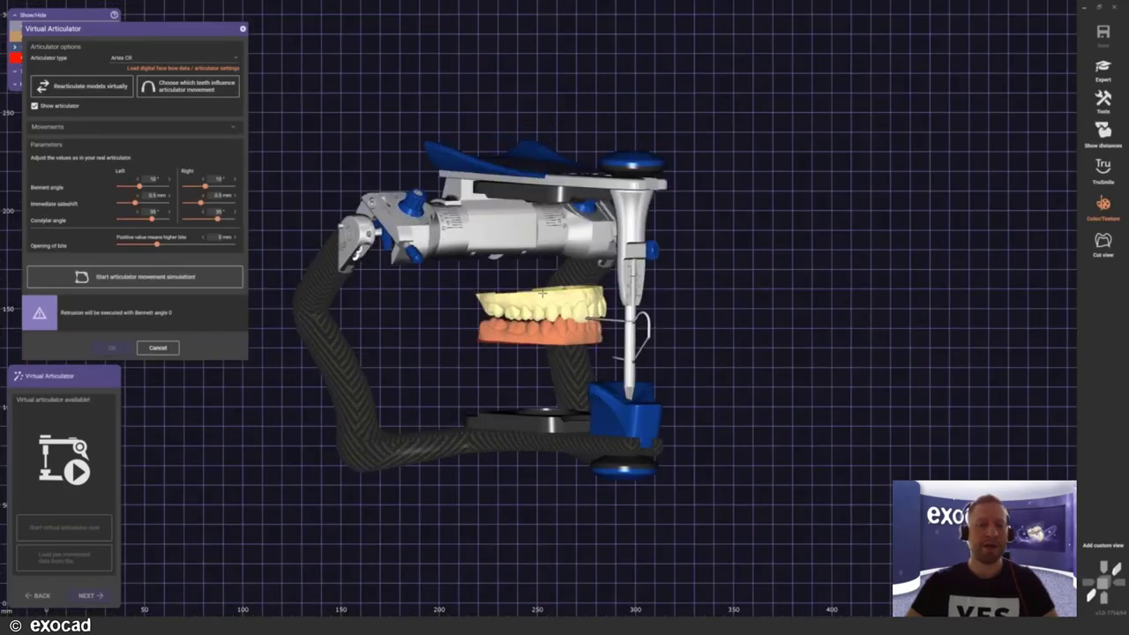
scroll(541, 311, "up", 3)
scroll(542, 307, "up", 1)
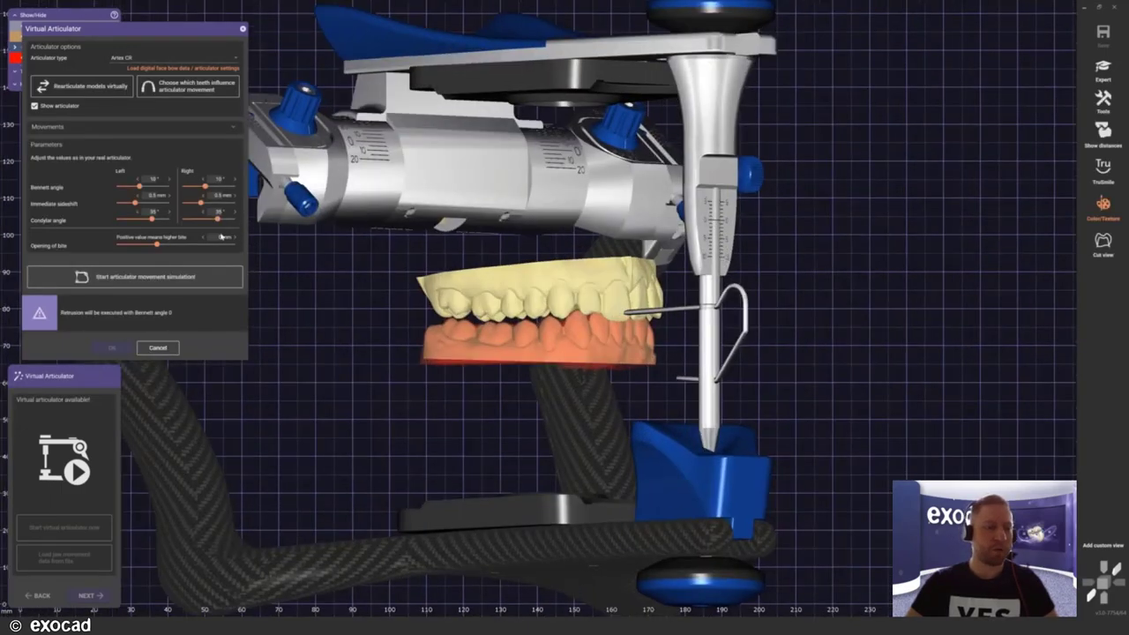
left_click(207, 245)
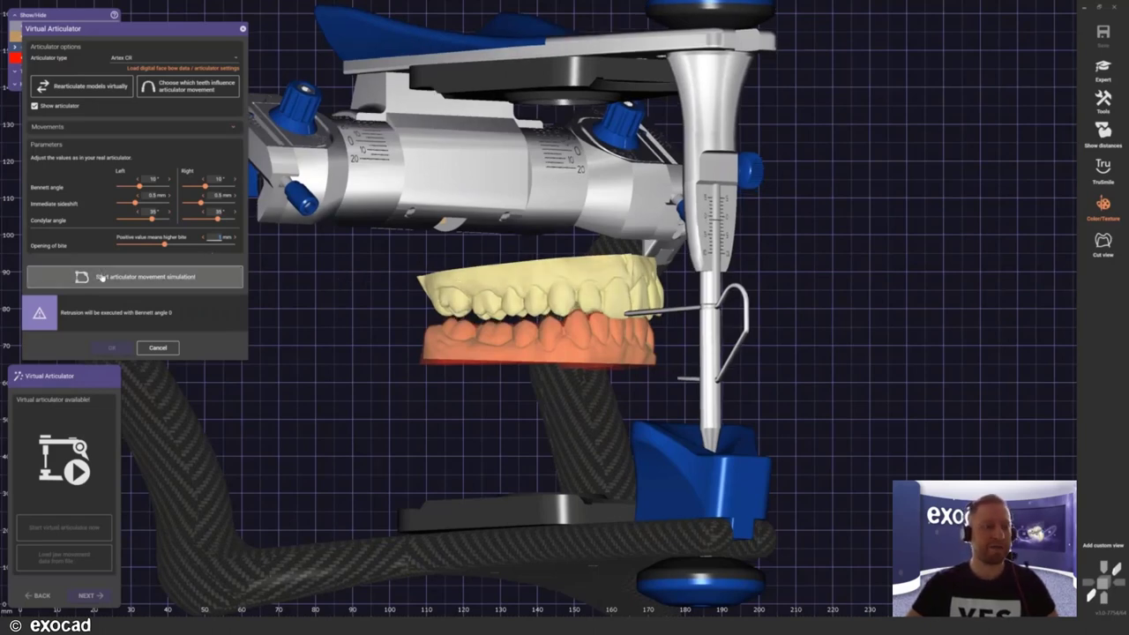
left_click(101, 276)
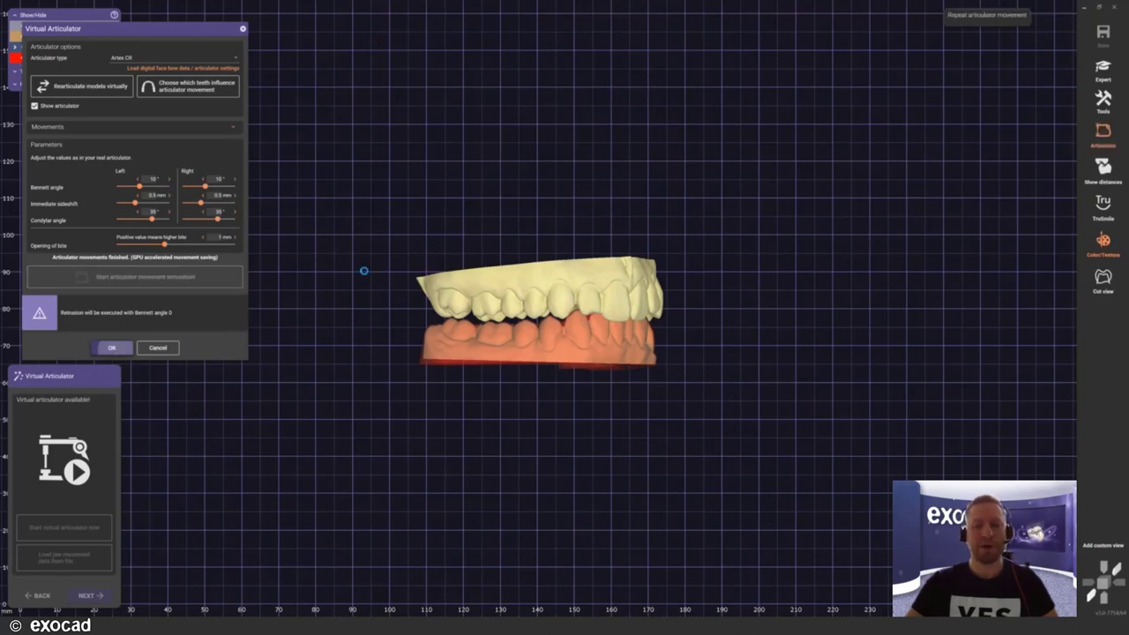
left_click(112, 347)
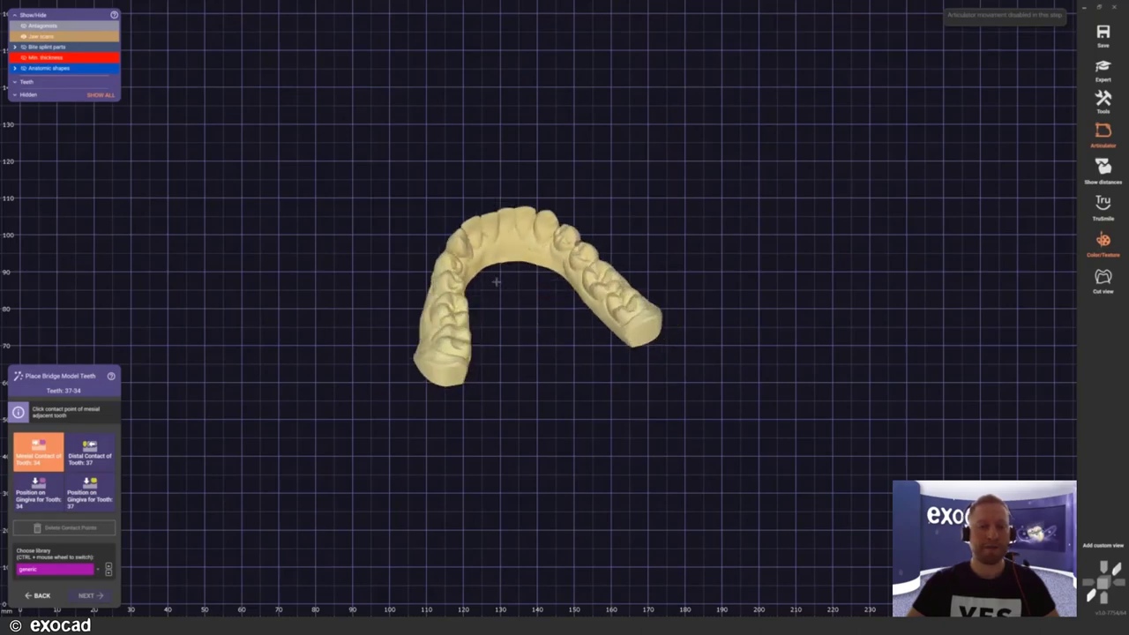
Step: Set contact points for teeth 34–37, choose the generic-smooth library, and nudge the teeth into place
scroll(495, 282, "up", 5)
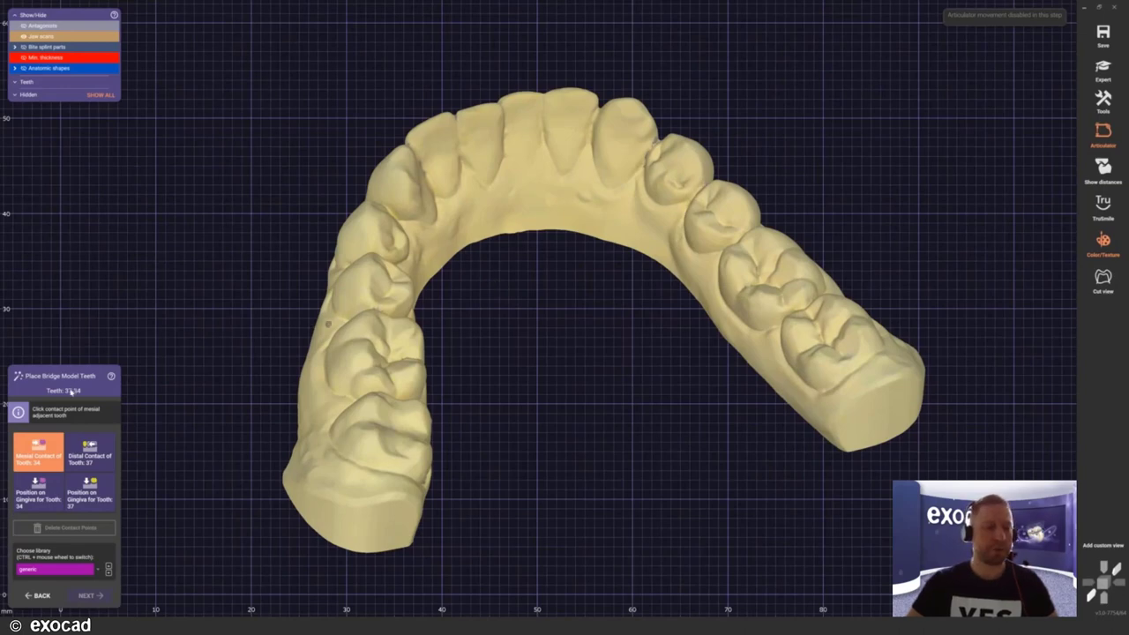
left_click(387, 204)
left_click(393, 432)
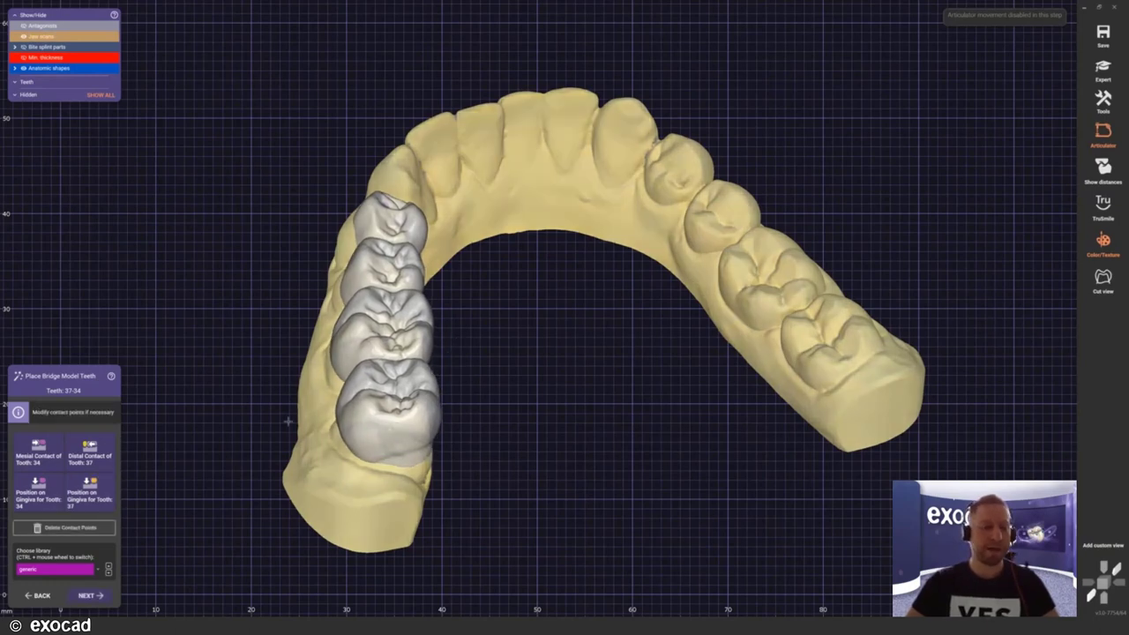
left_click(98, 570)
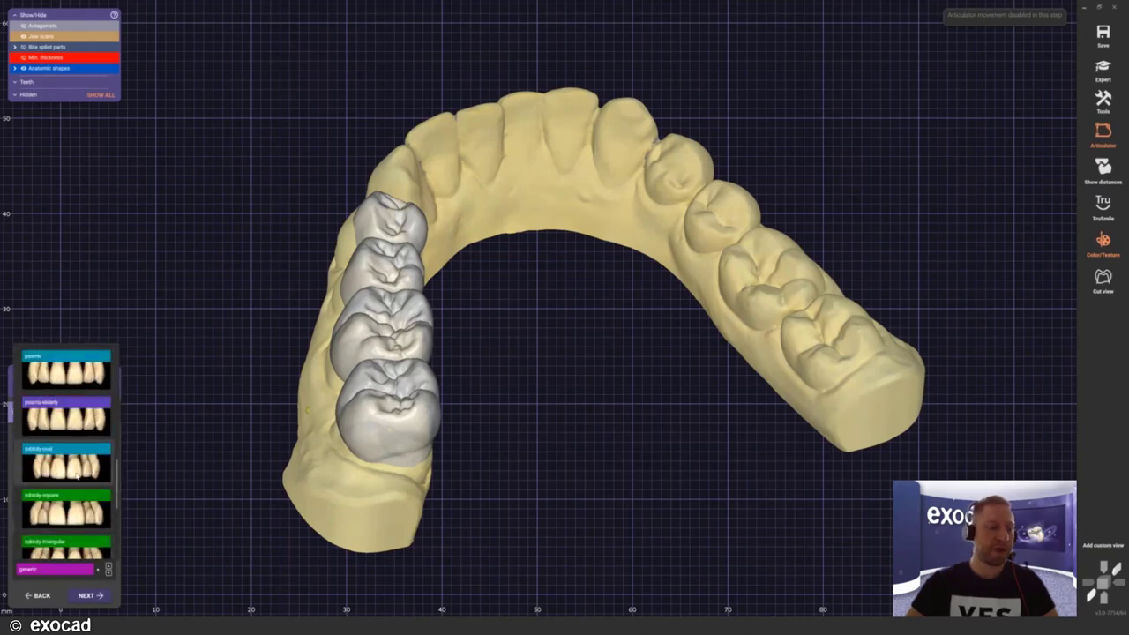
scroll(82, 474, "down", 3)
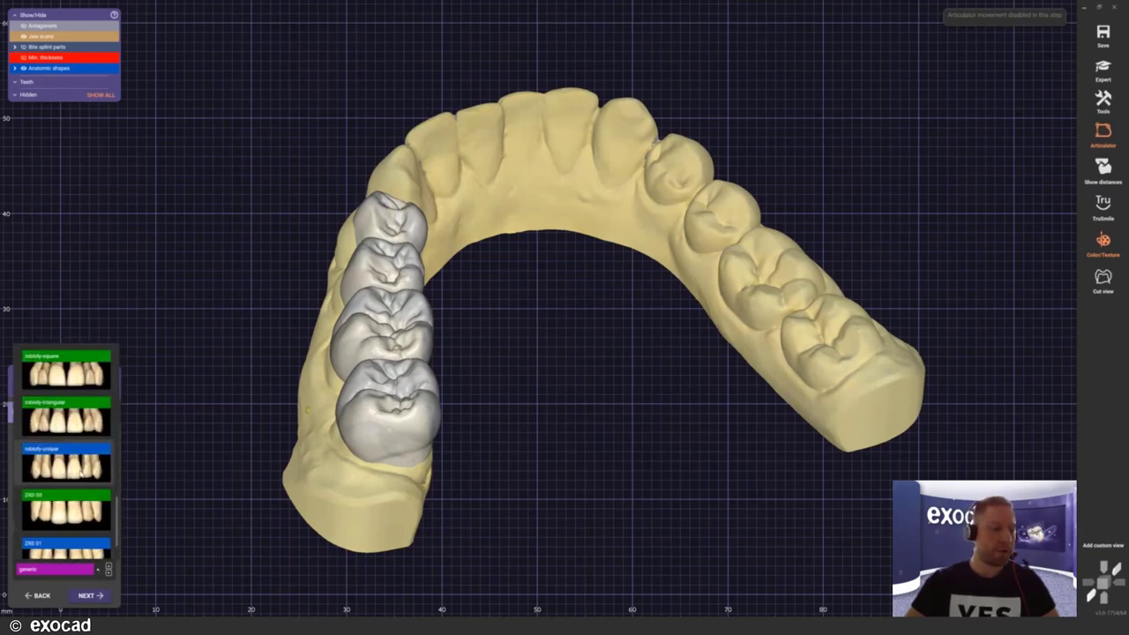
scroll(82, 474, "up", 10)
scroll(81, 473, "down", 3)
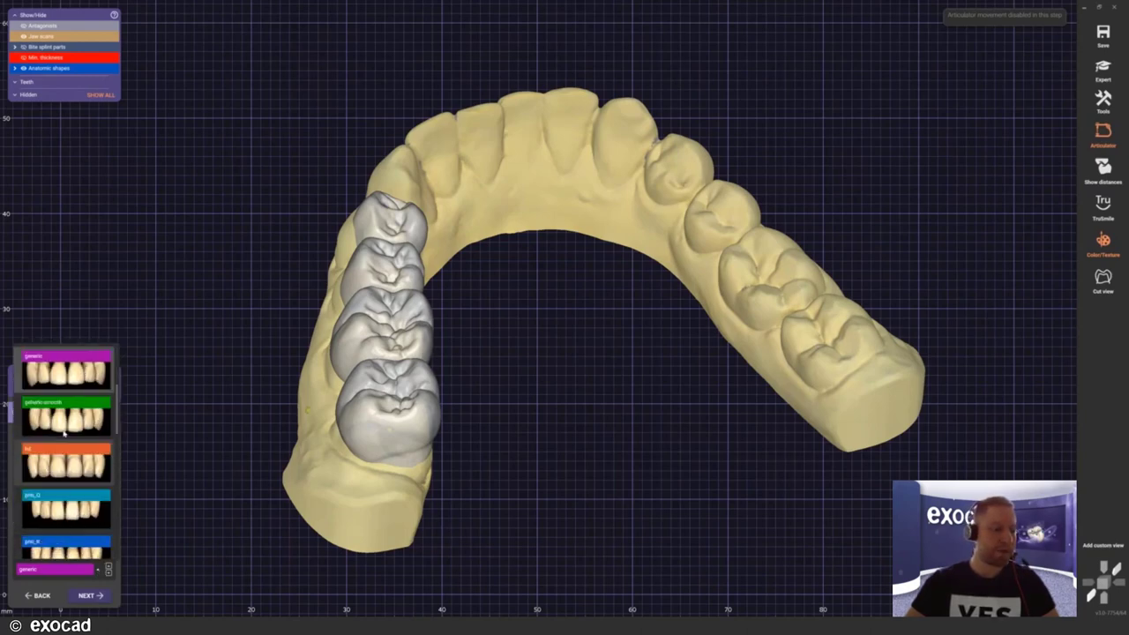
left_click(60, 421)
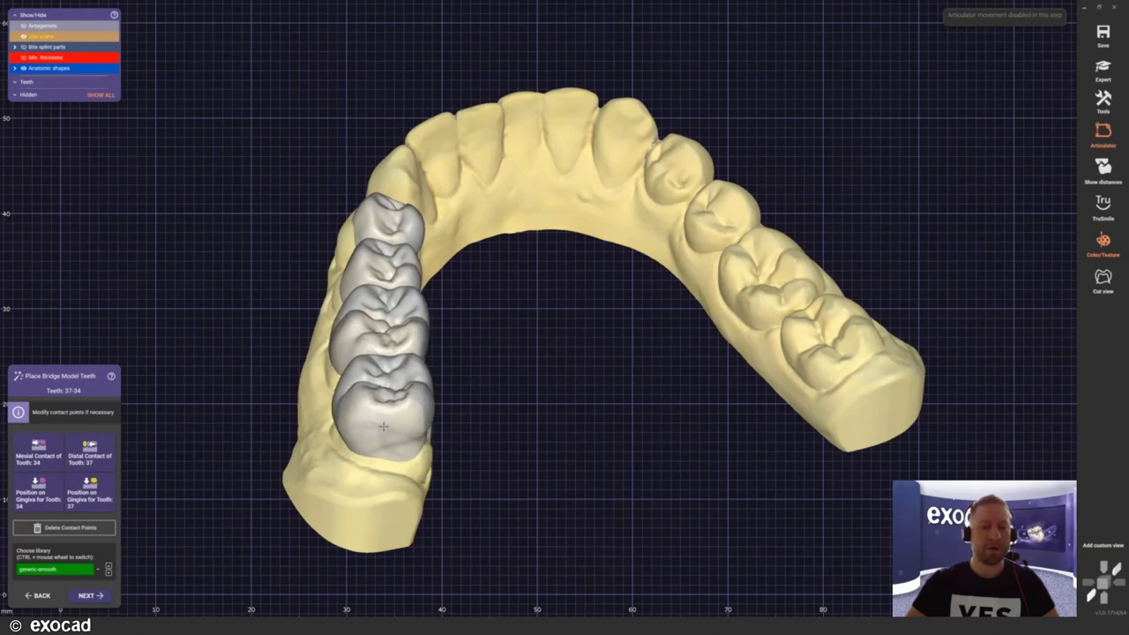
left_click_drag(392, 428, 382, 427)
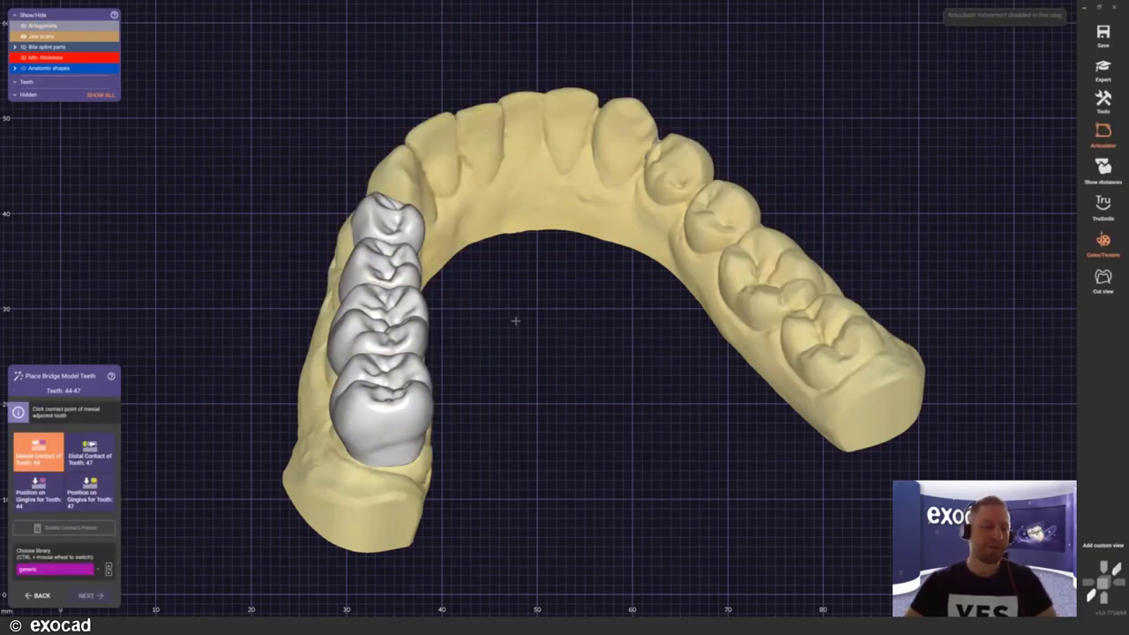
Step: Pick the generic-smooth tooth library for teeth 44–47
left_click(57, 569)
scroll(88, 474, "down", 3)
scroll(88, 474, "down", 5)
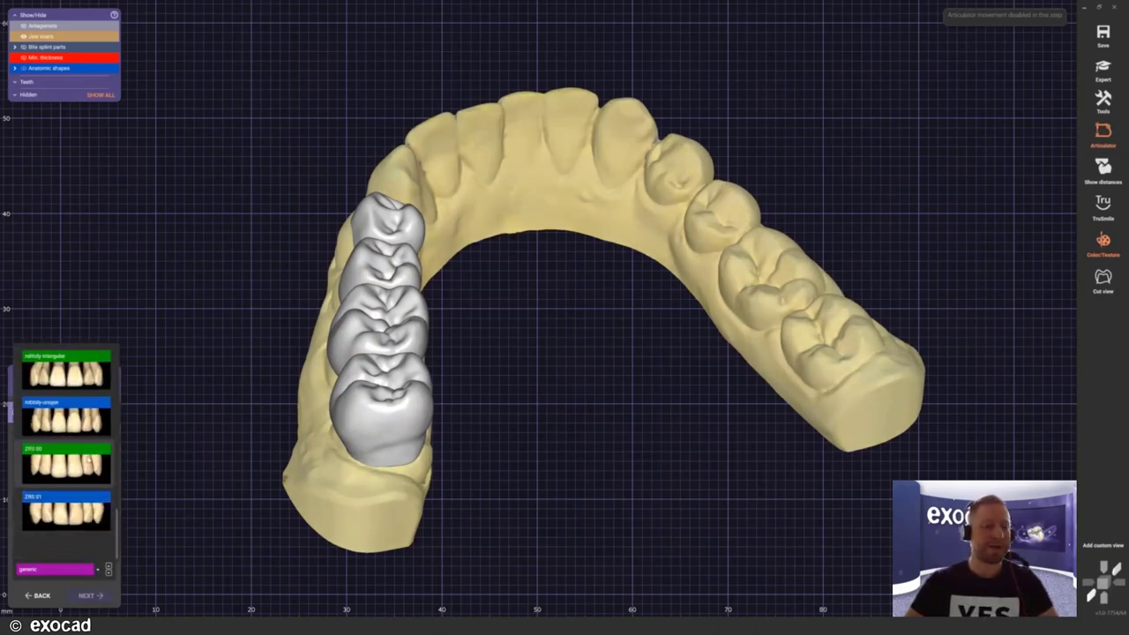
scroll(89, 460, "up", 5)
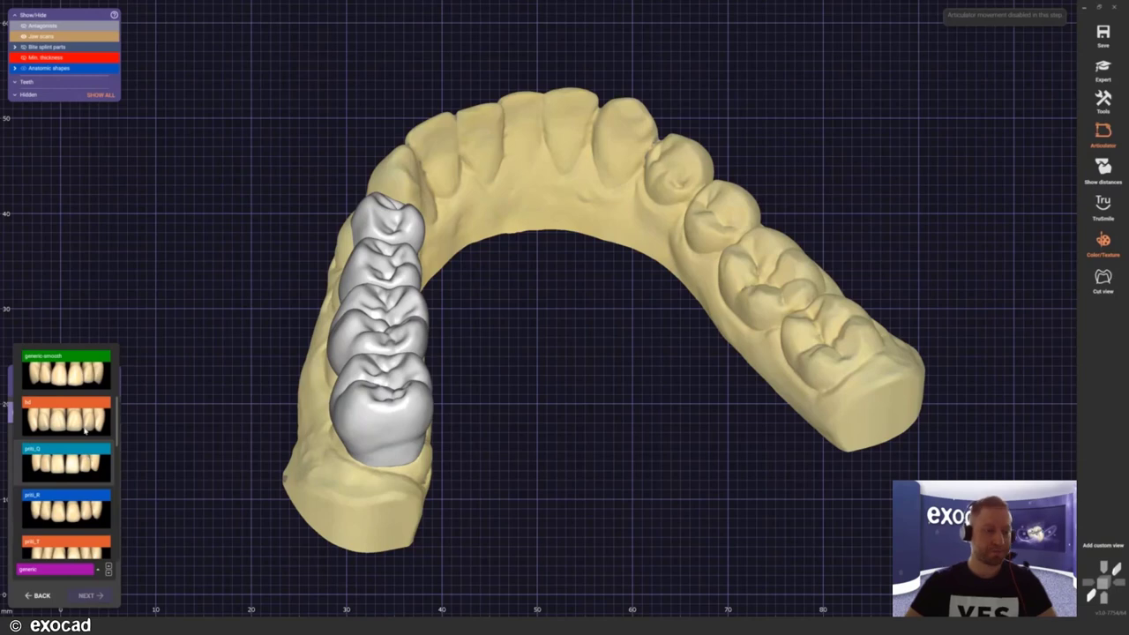
left_click(78, 385)
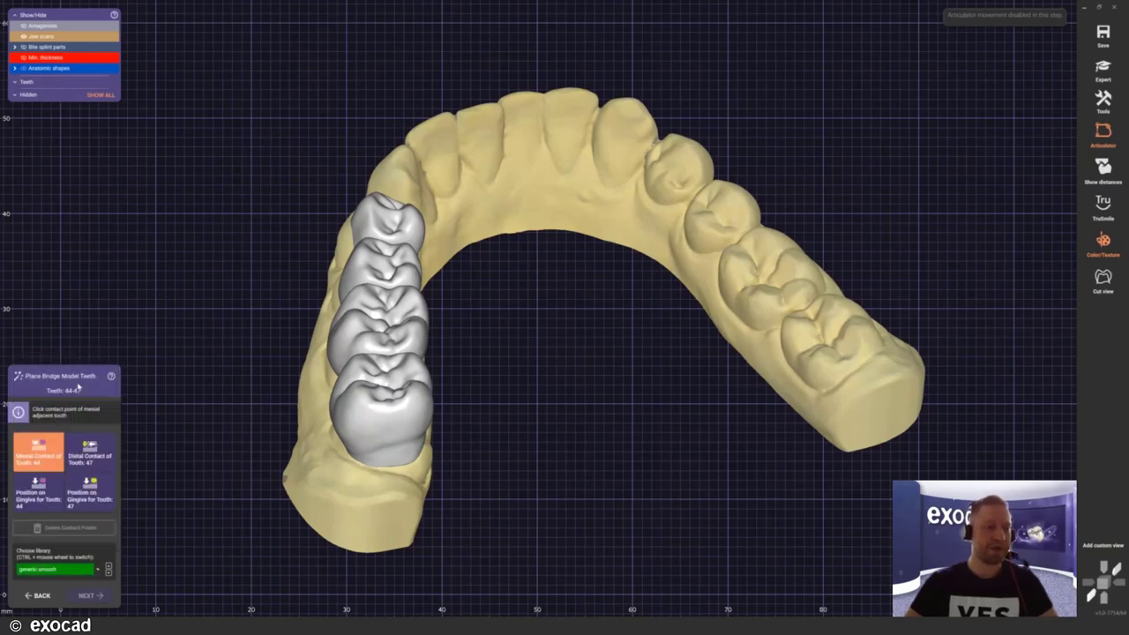
Step: Place teeth 44–47 by setting the mesial contact and tooth 47 gingiva points, then continue to Tooth Placement
right_click_drag(501, 315, 695, 184)
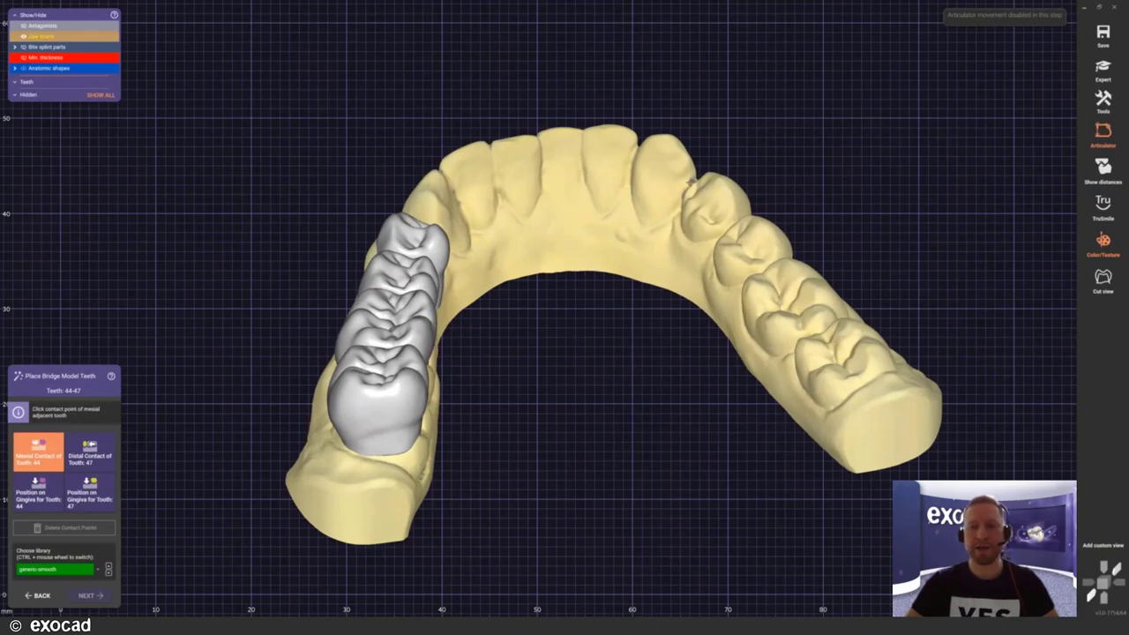
left_click(691, 180)
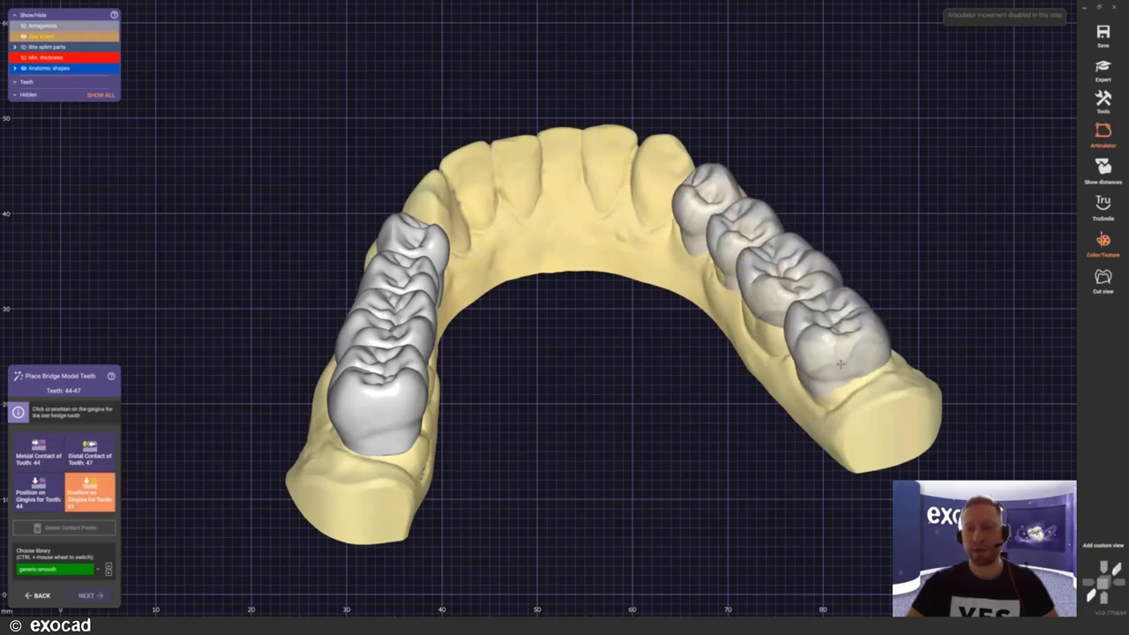
left_click(840, 362)
right_click_drag(555, 220, 546, 315)
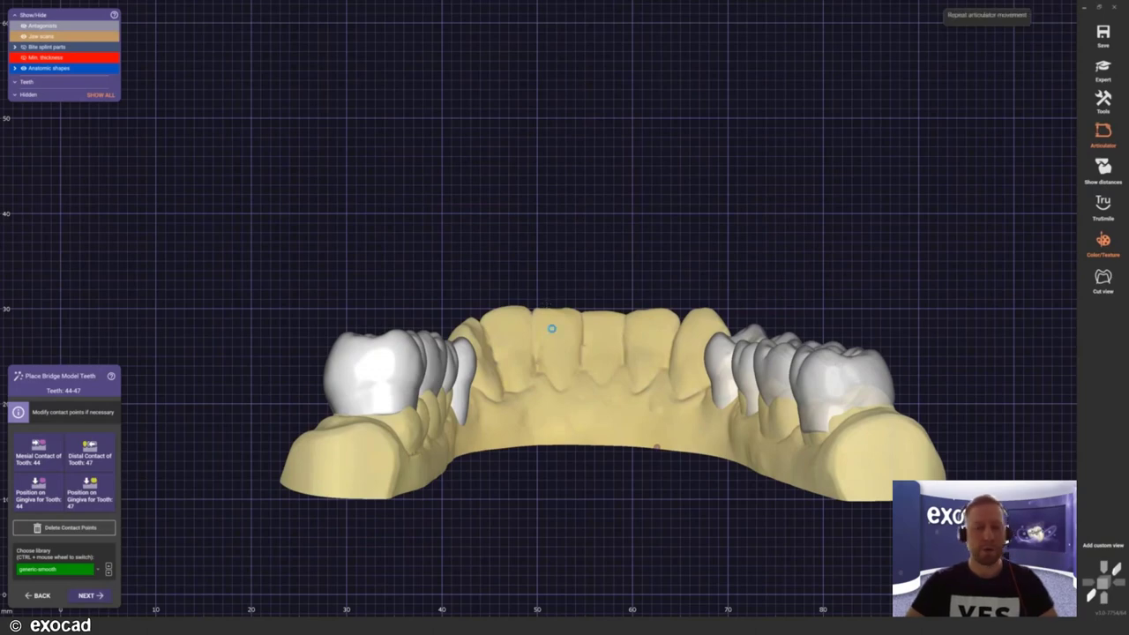
key("Return")
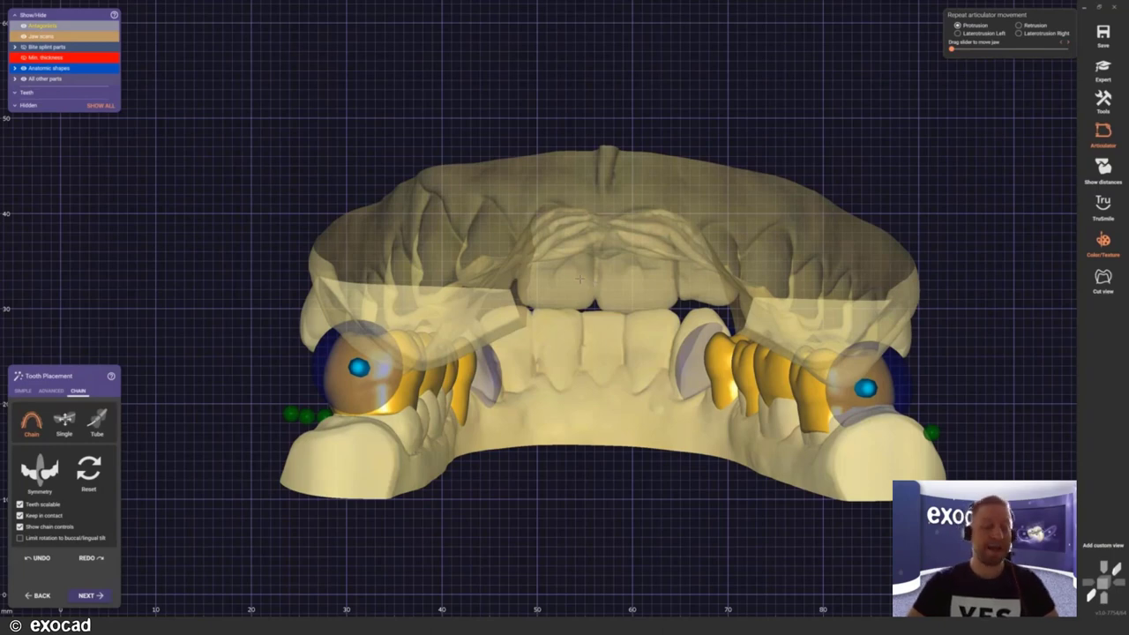
Step: In top-down view, shift the left tooth chain slightly and show the ADVANCED placement options
key("Up")
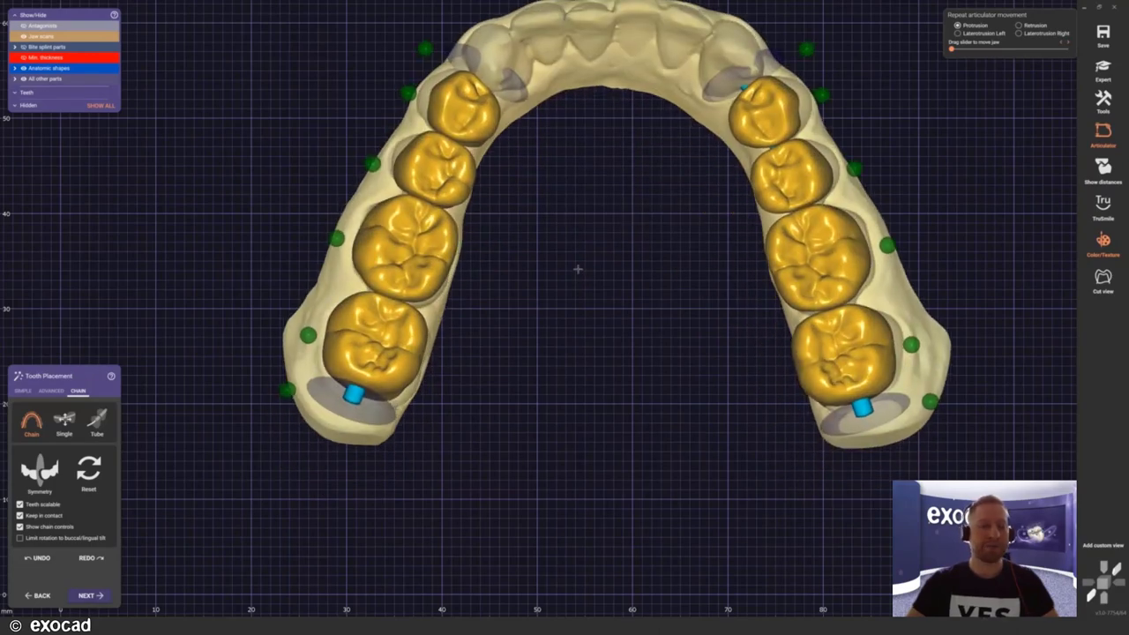
scroll(578, 269, "up", 5)
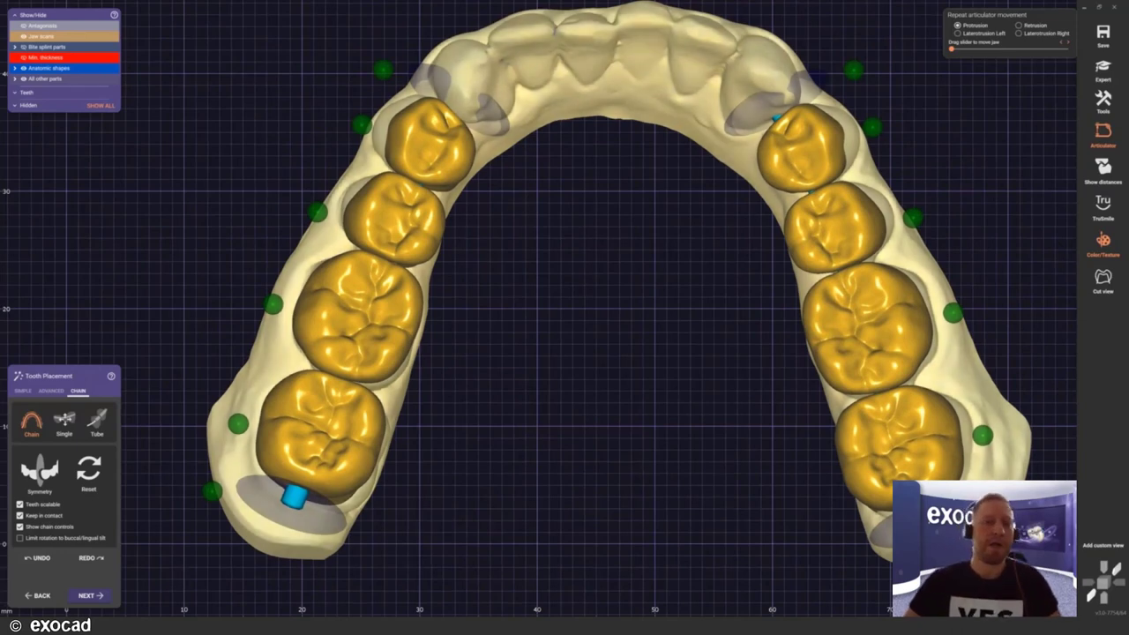
left_click_drag(435, 78, 433, 66)
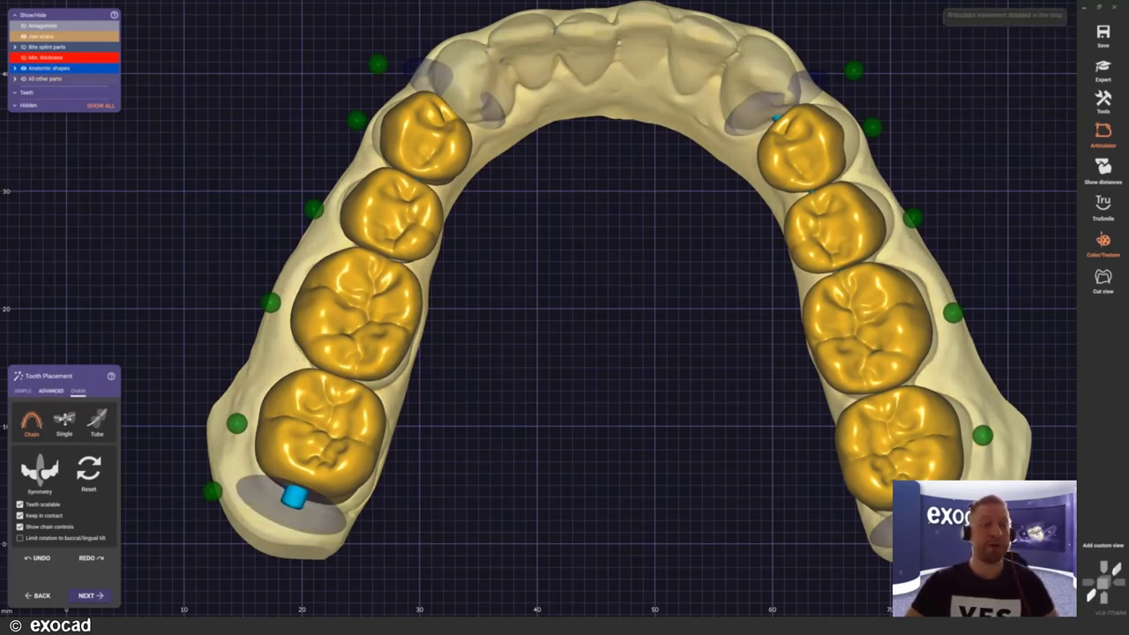
left_click(51, 391)
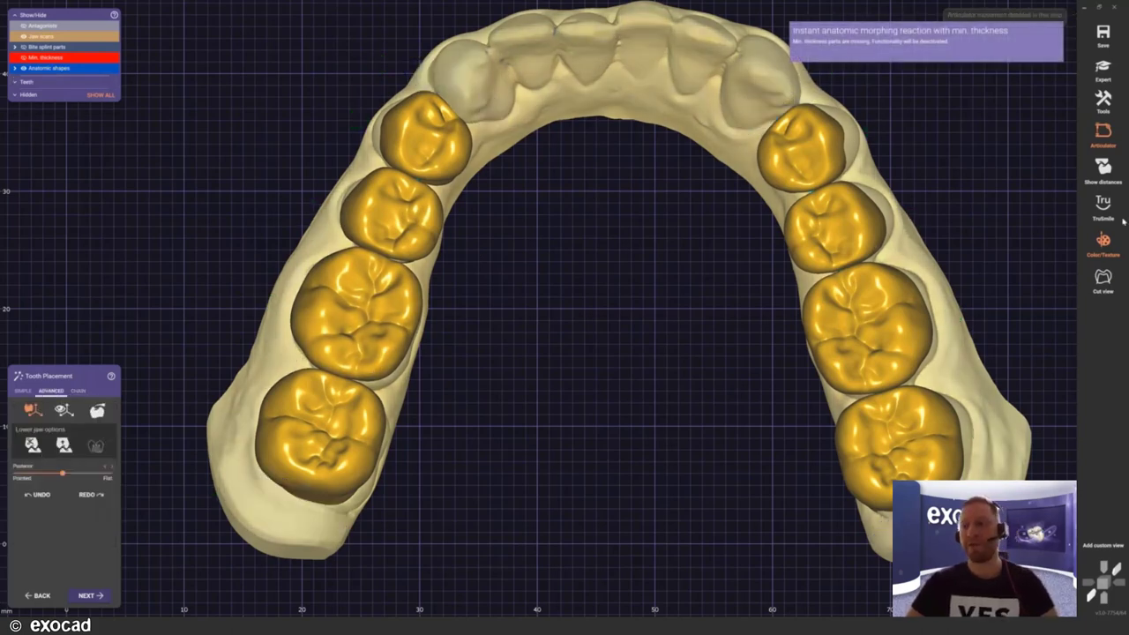
Step: Show the distance colour map, morph a molar against the antagonist, and return to CHAIN options
left_click(1103, 168)
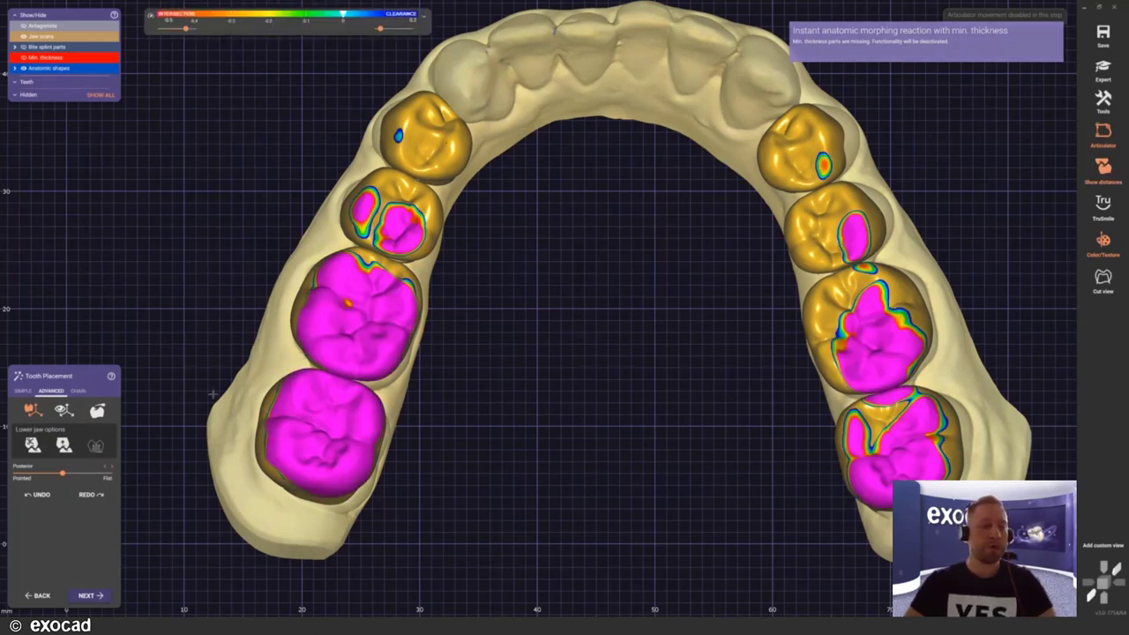
left_click(393, 317)
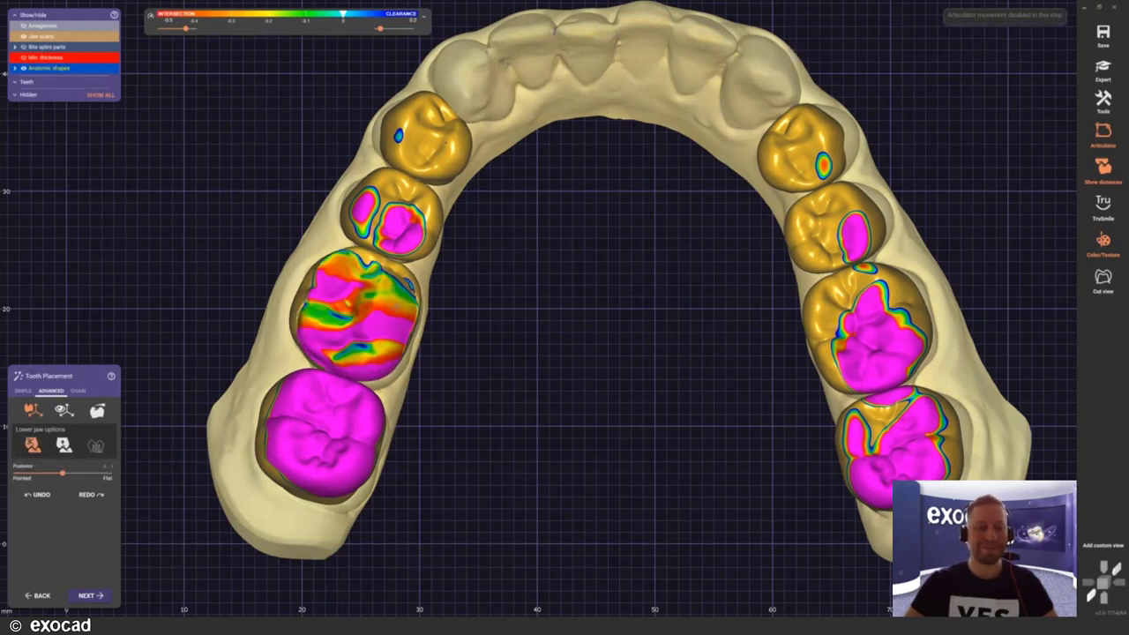
right_click_drag(393, 318, 592, 331)
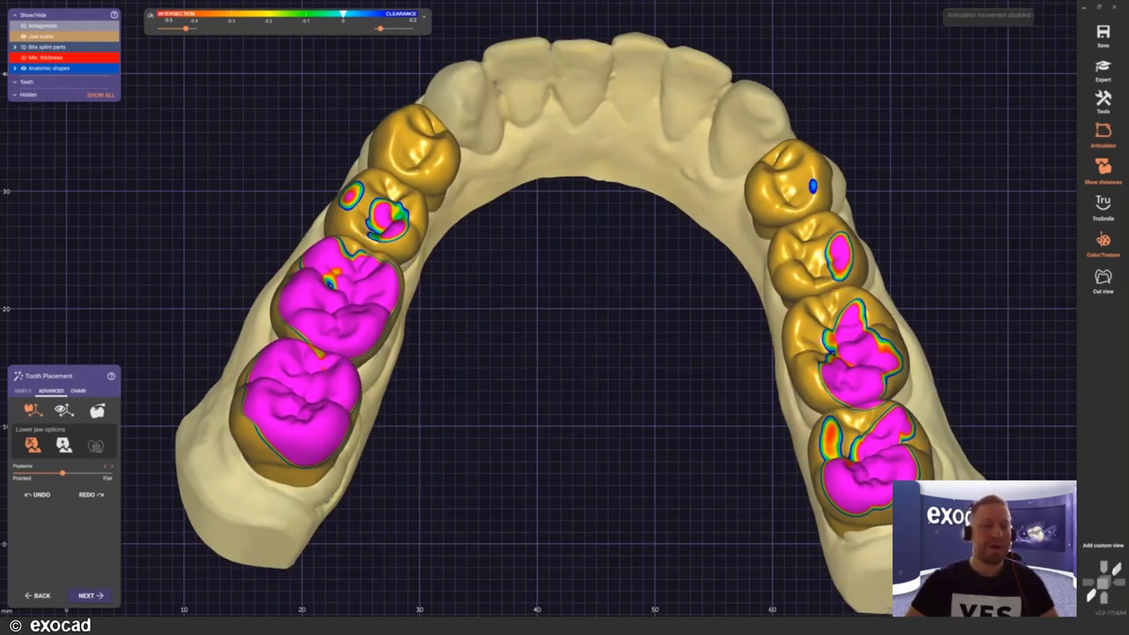
left_click(78, 390)
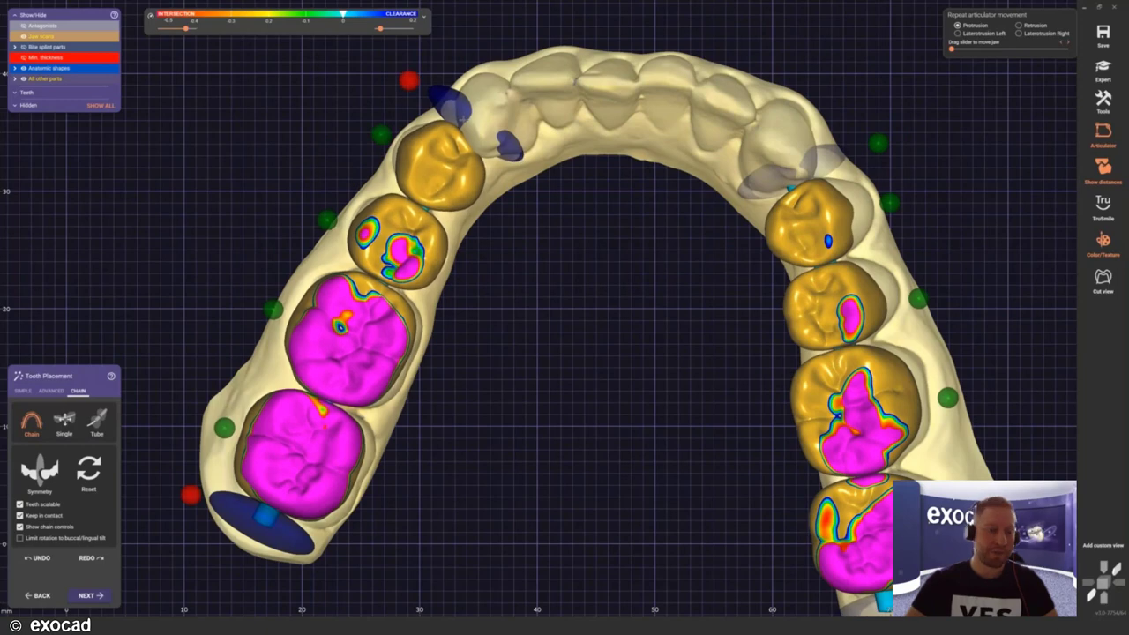
Step: Shift the left and right posterior tooth chains and the canine slightly, fixing a crown's control point
left_click_drag(273, 531, 276, 521)
left_click(410, 82)
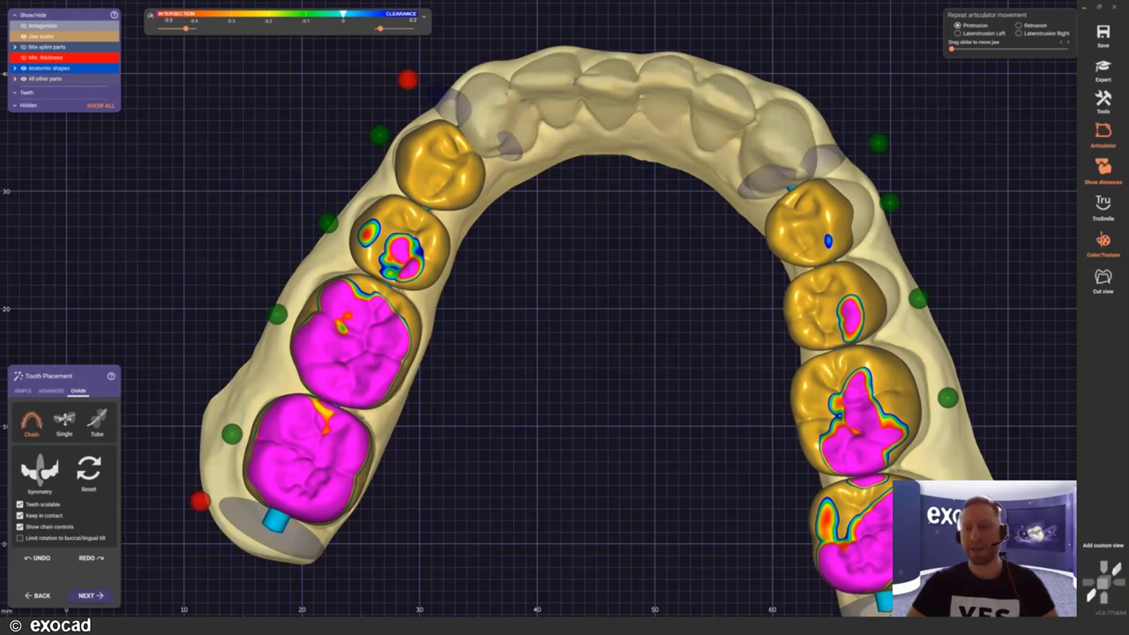
left_click_drag(794, 173, 828, 153)
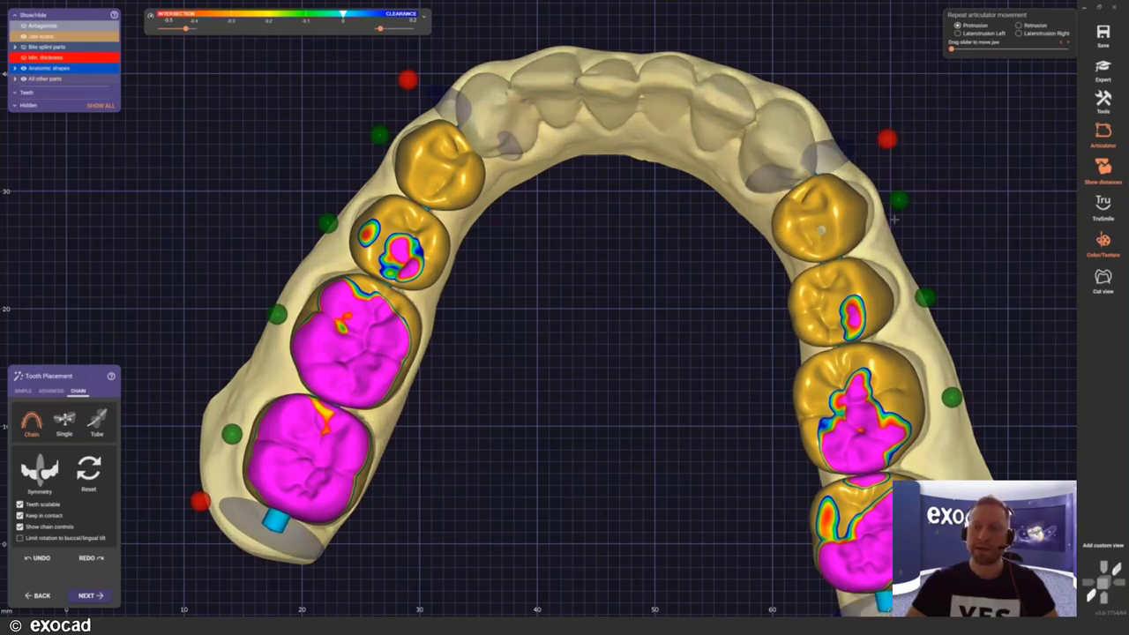
mouse_move(837, 205)
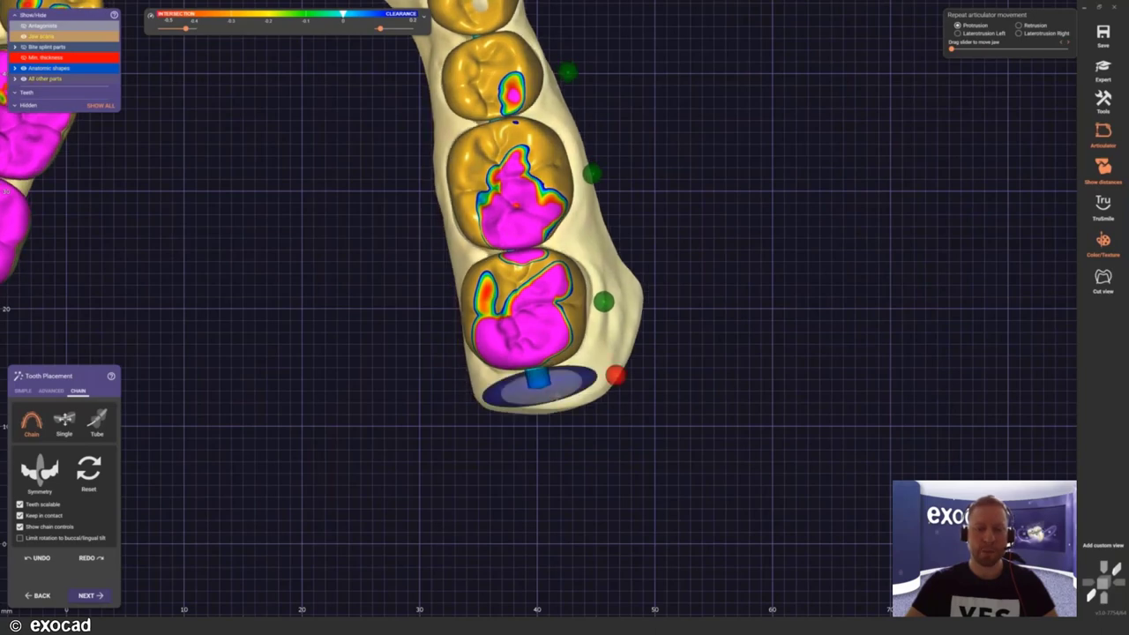
left_click_drag(615, 375, 618, 374)
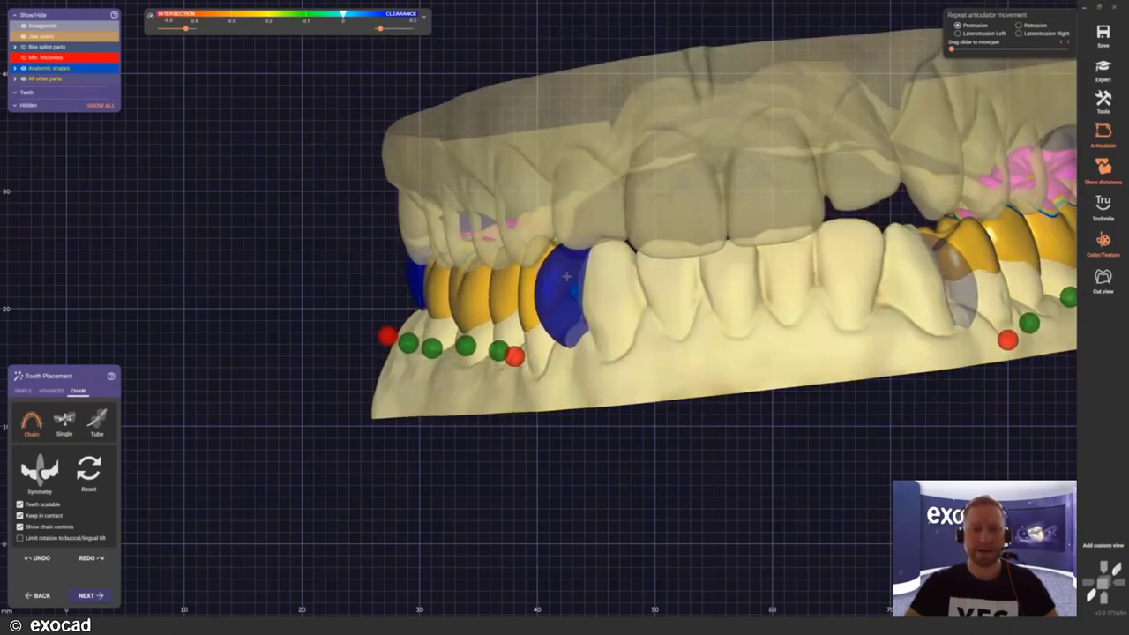
left_click_drag(566, 276, 592, 270)
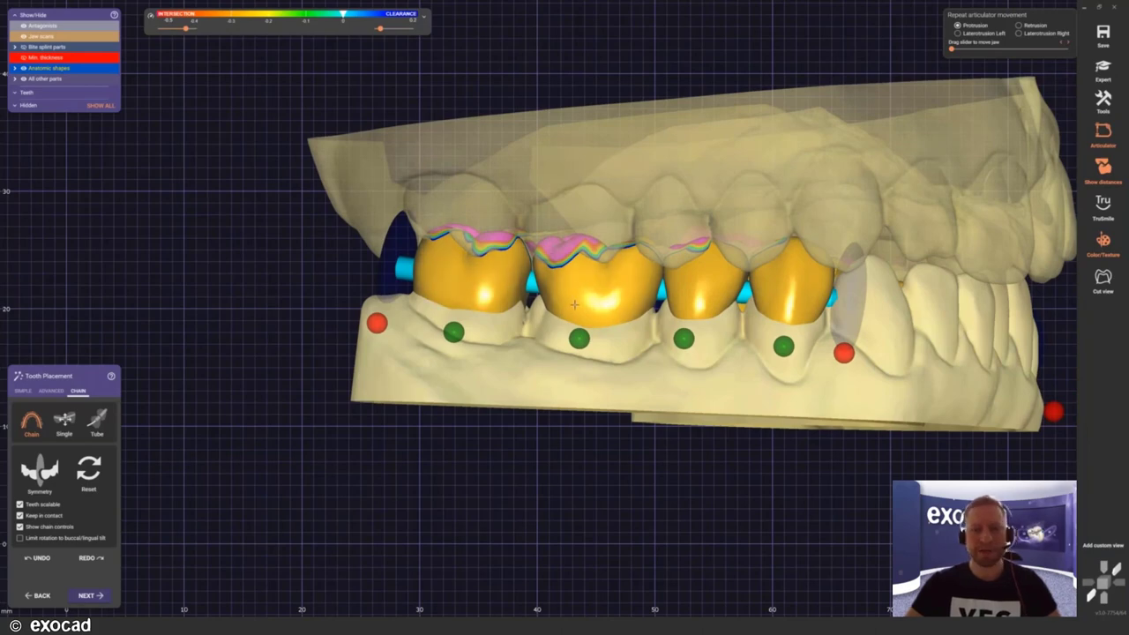
left_click(783, 346)
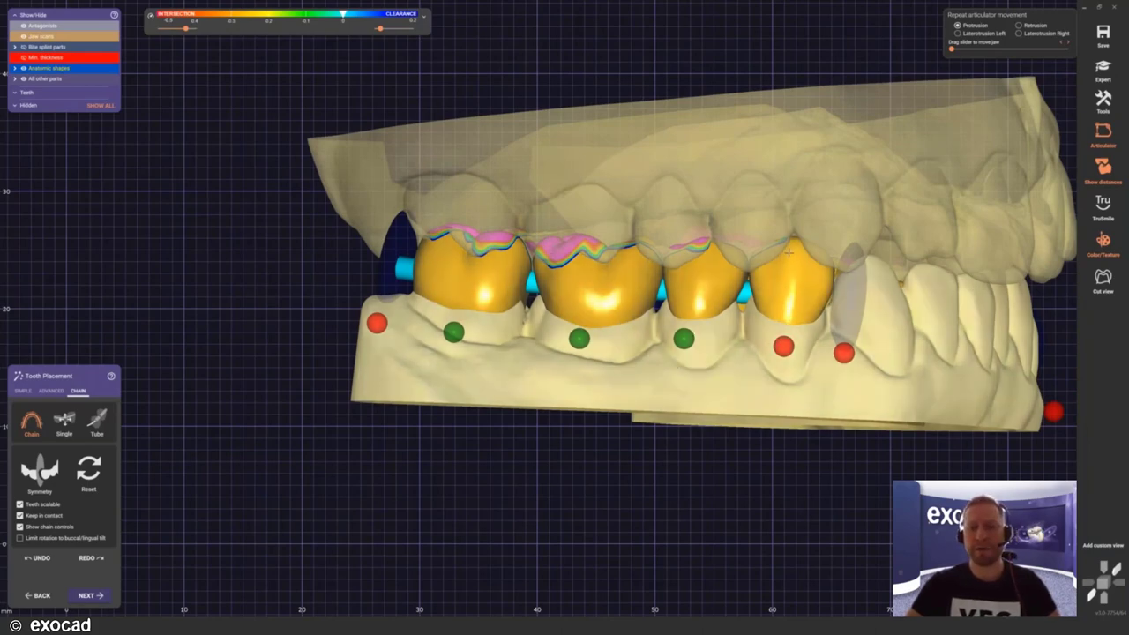
Step: Push the middle crown down out of contact and fine-tune the first and second crowns
right_click_drag(637, 326, 648, 369)
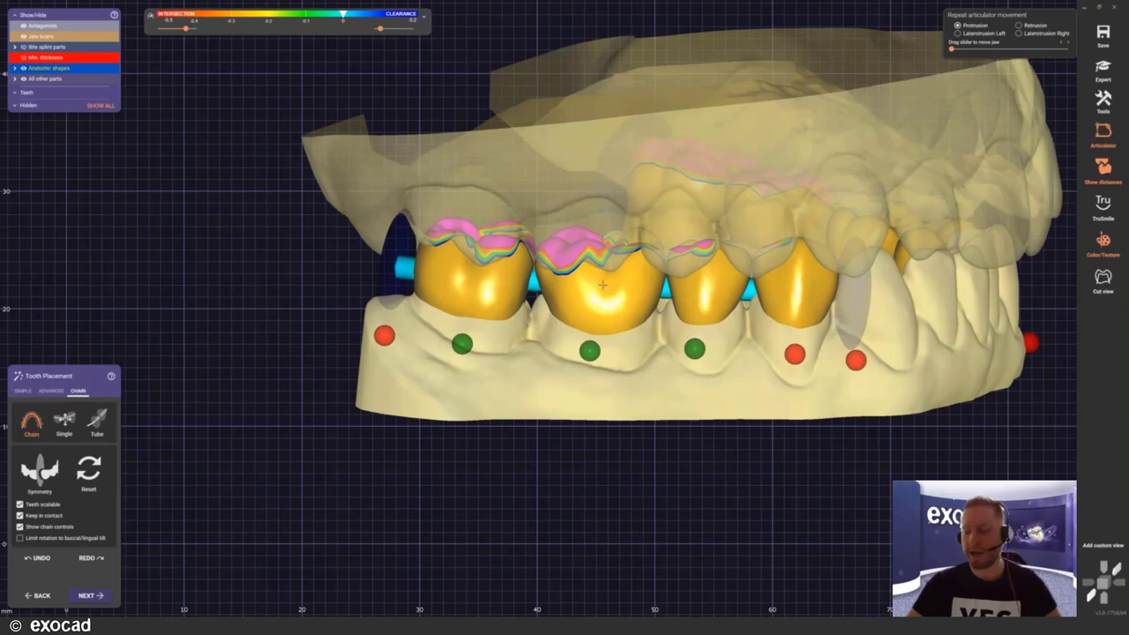
left_click_drag(622, 253, 623, 271)
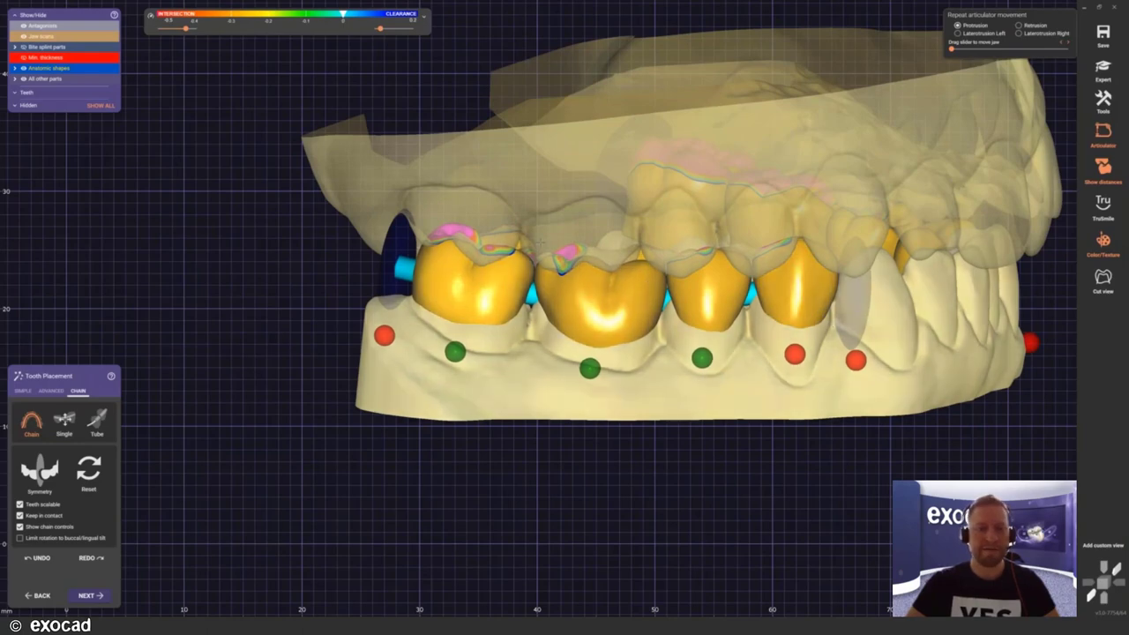
right_click_drag(540, 244, 401, 254)
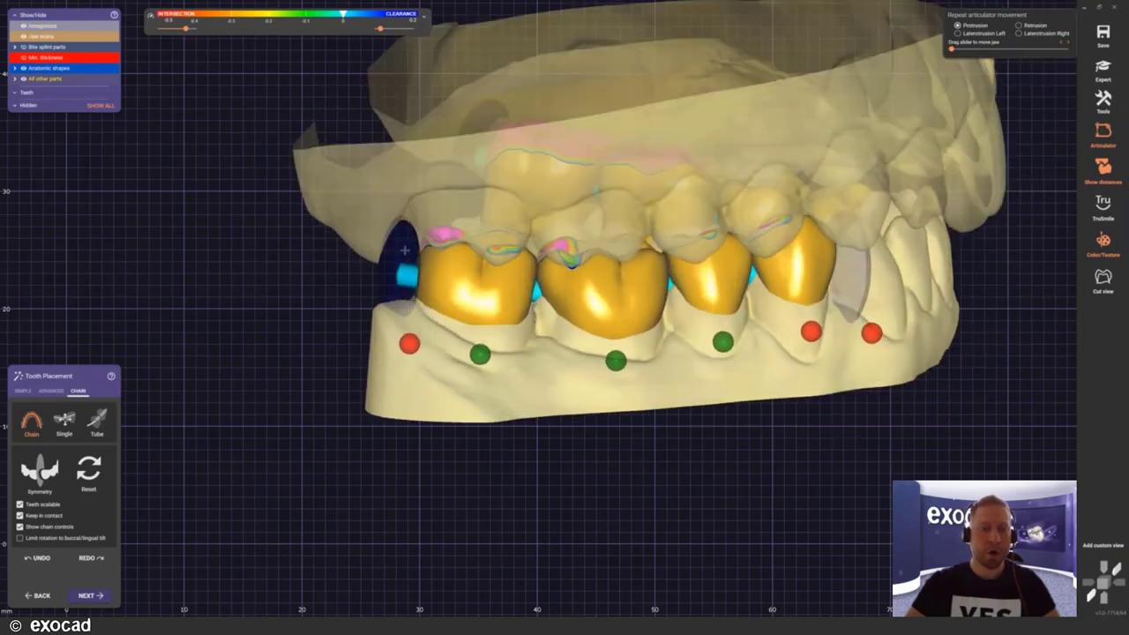
mouse_move(499, 255)
right_mouse_down()
mouse_move(507, 291)
mouse_move(499, 253)
right_mouse_up()
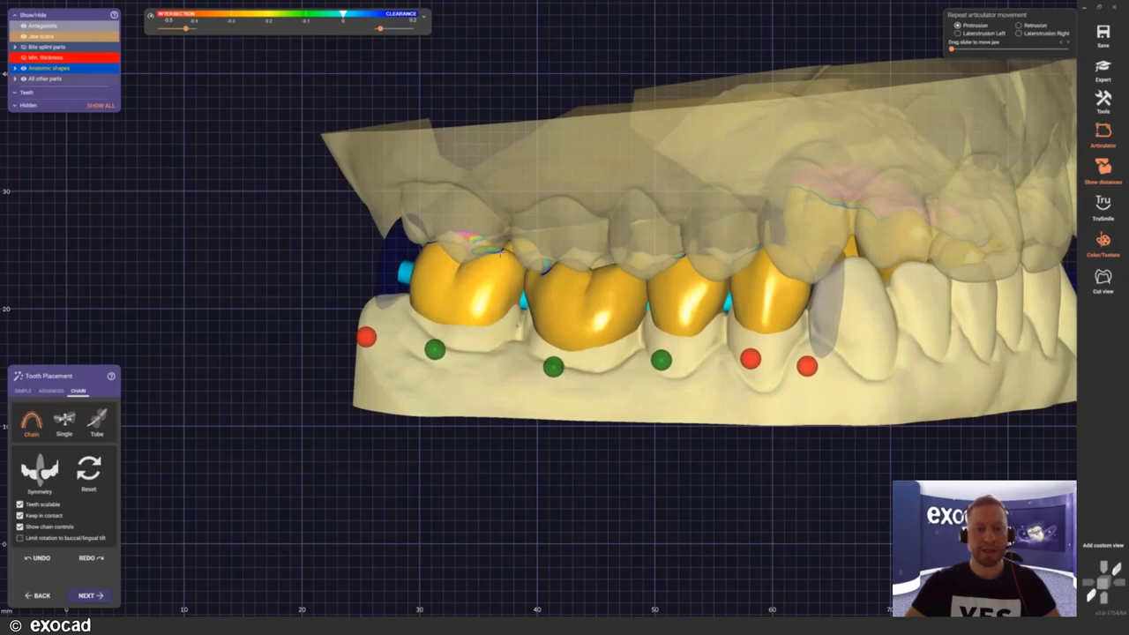
left_click_drag(608, 264, 621, 268)
right_click_drag(624, 269, 404, 201)
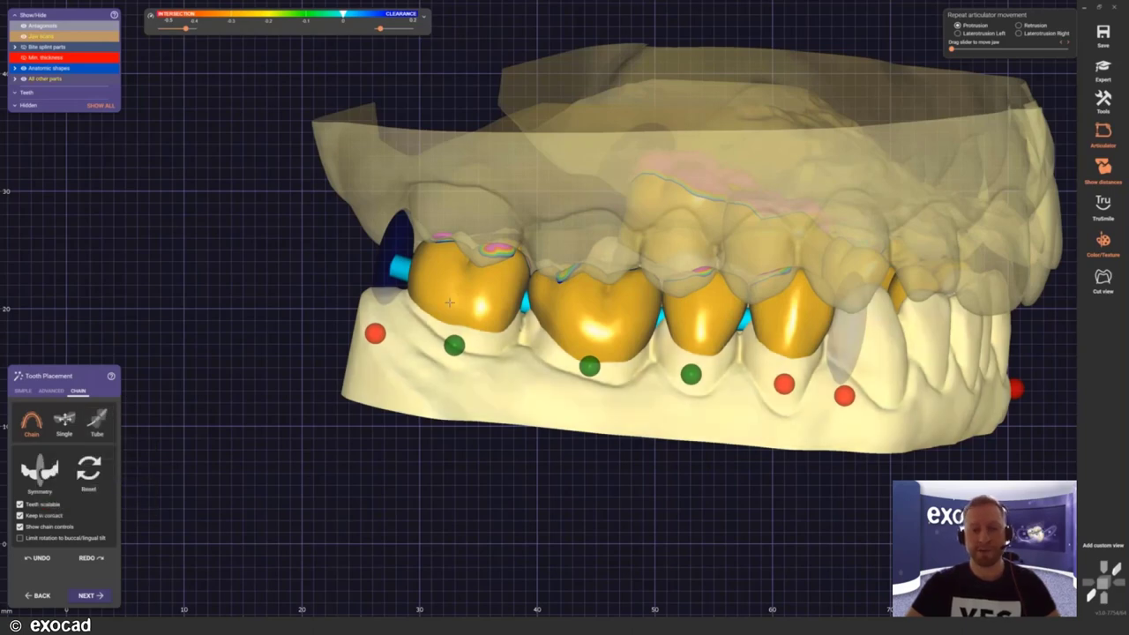
left_click_drag(452, 345, 448, 346)
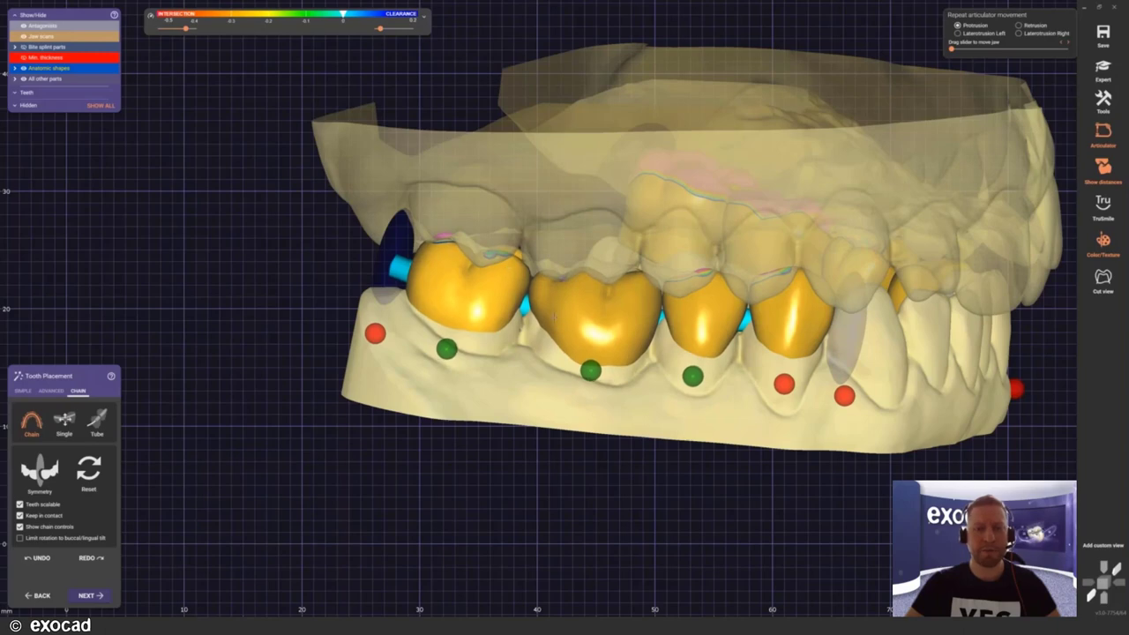
left_click_drag(544, 307, 544, 304)
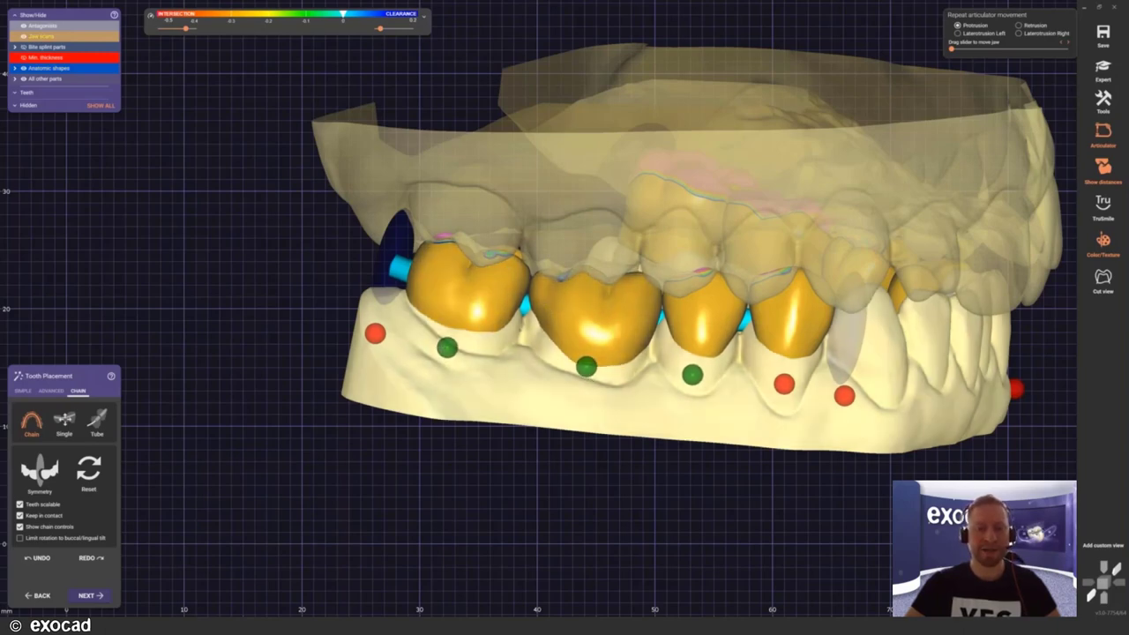
left_click_drag(587, 273, 588, 269)
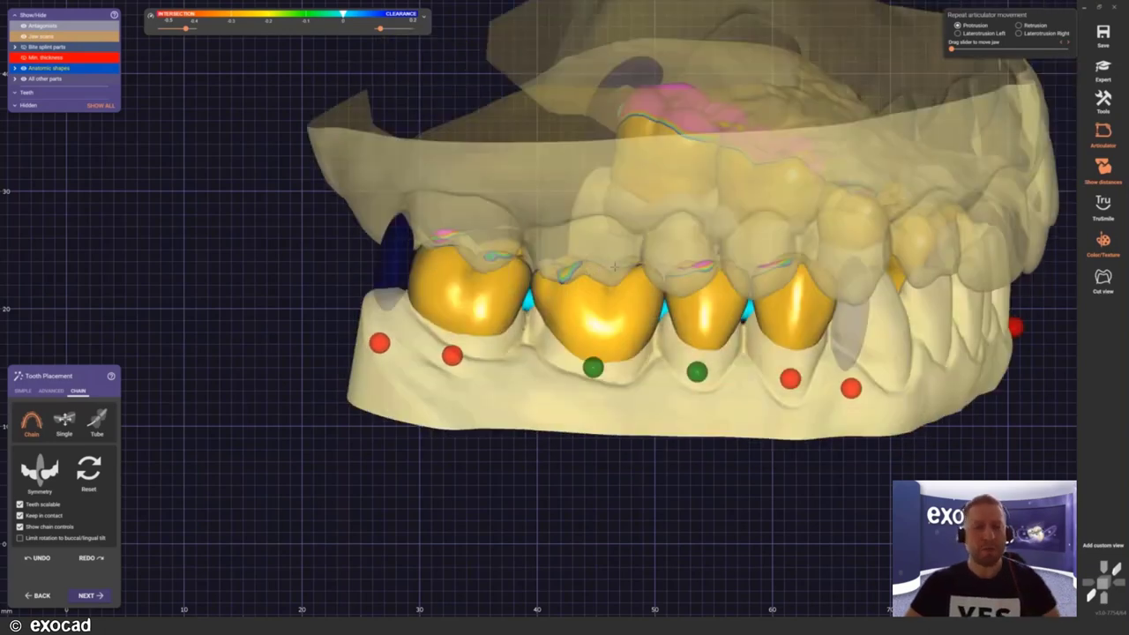
Step: Lower the back end of the chain and the posterior teeth, then check the closed bite from the front
right_click_drag(653, 238, 542, 267)
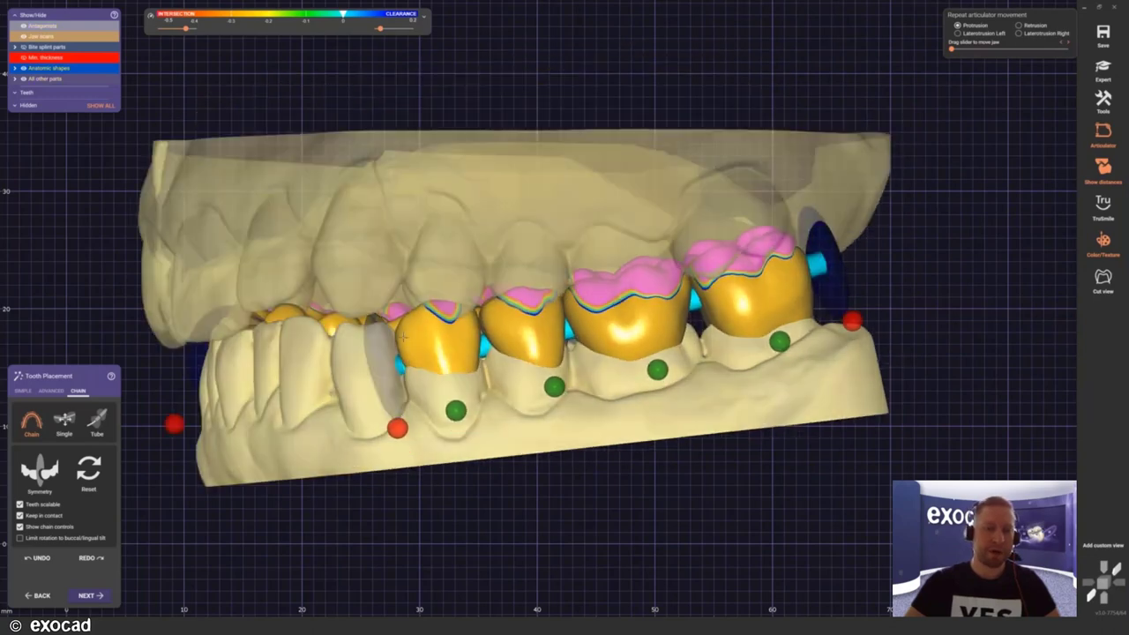
right_click_drag(400, 335, 401, 432)
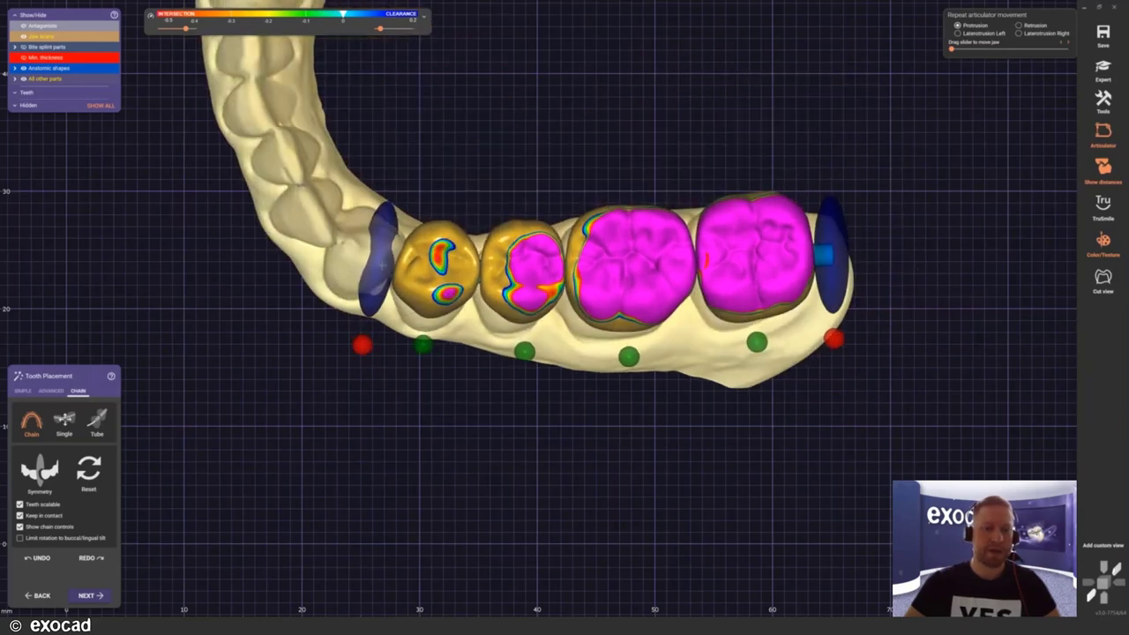
right_click_drag(706, 262, 630, 321)
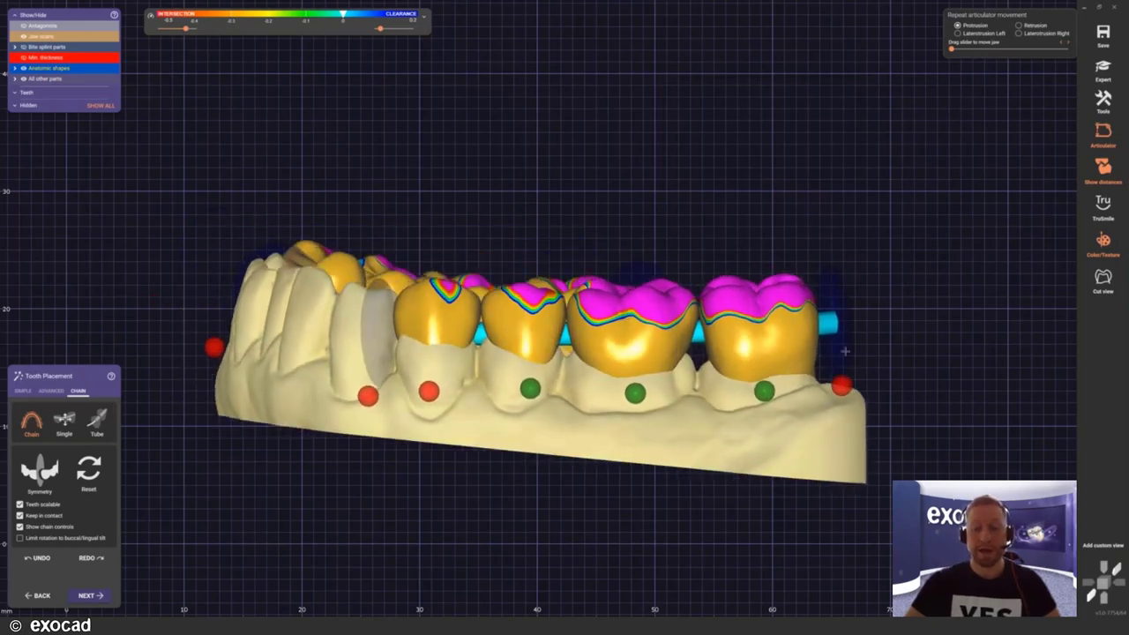
right_click_drag(630, 320, 844, 262)
left_click_drag(844, 263, 846, 295)
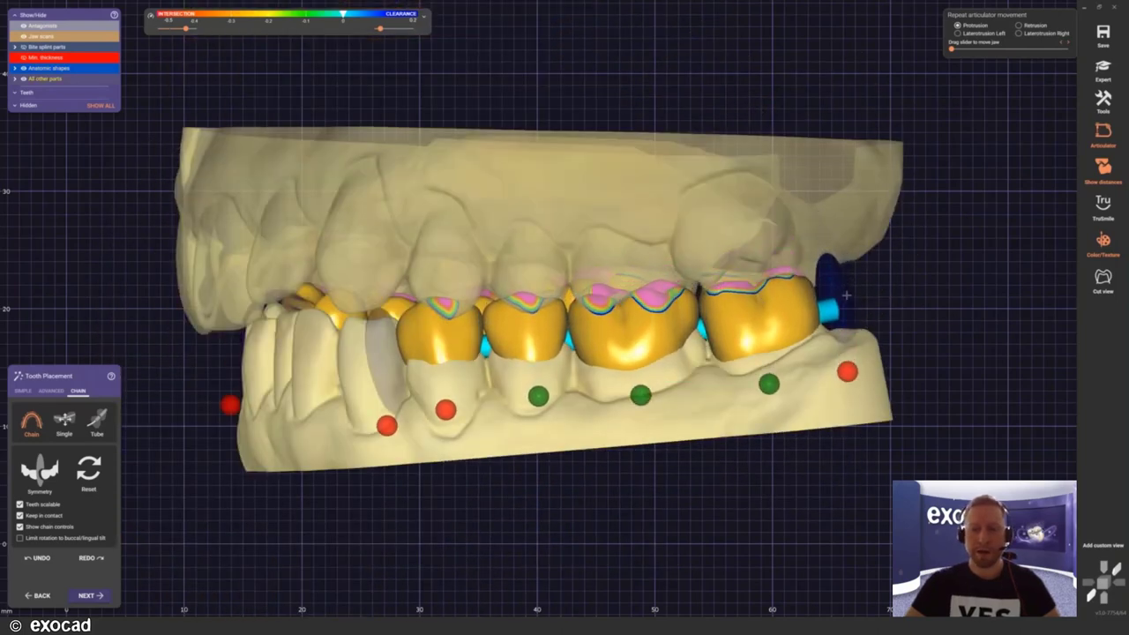
right_click_drag(846, 291, 620, 309)
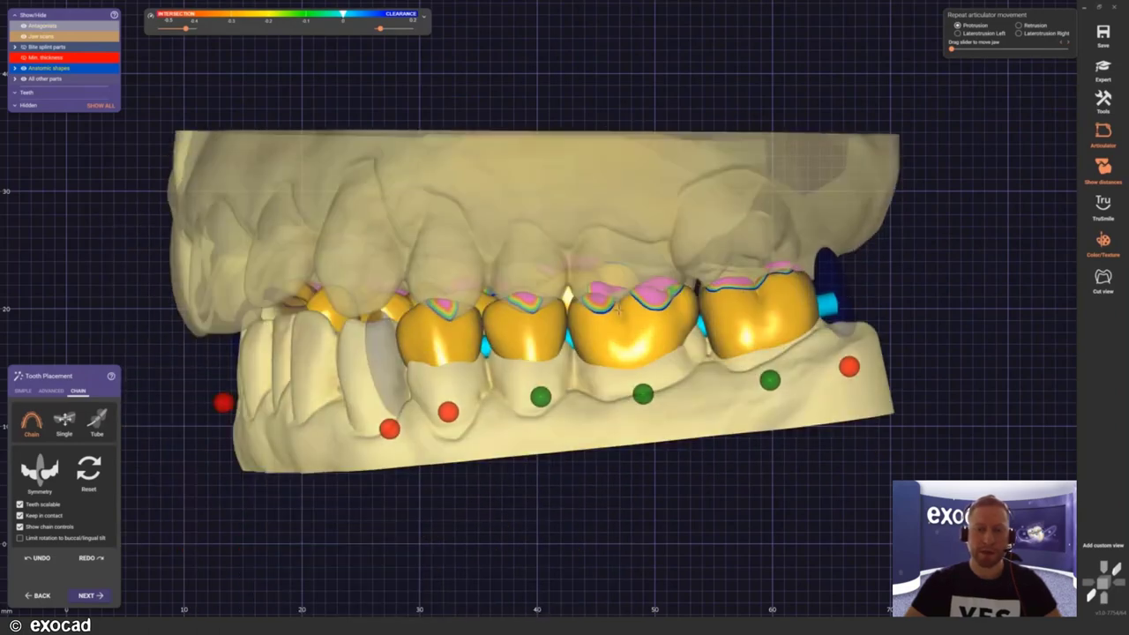
left_click_drag(620, 311, 620, 322)
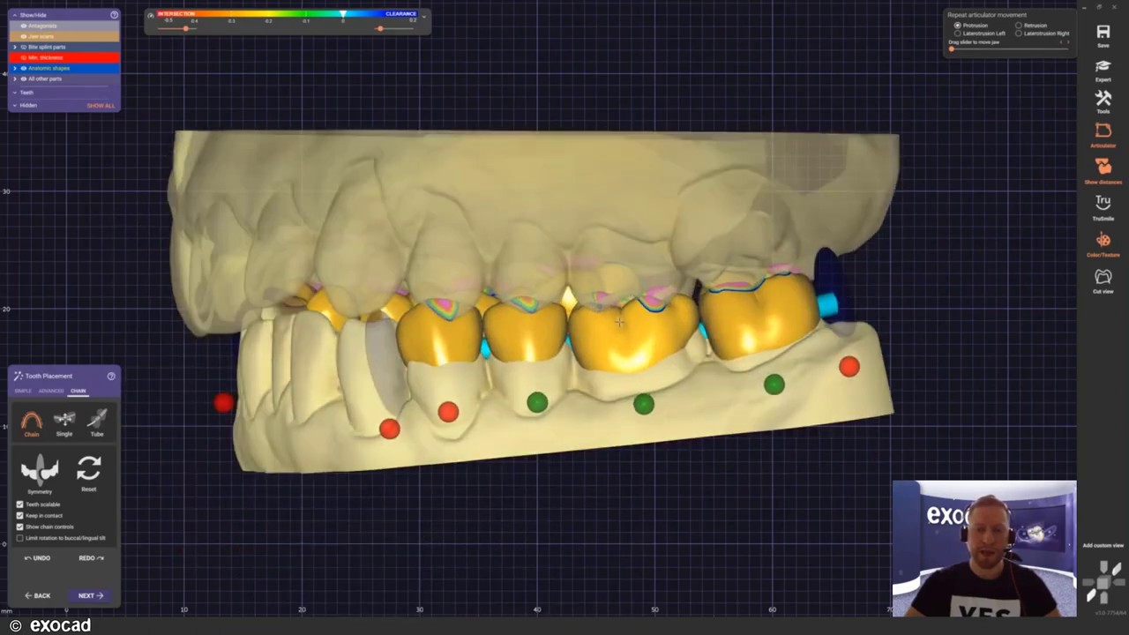
right_click_drag(620, 323, 633, 416)
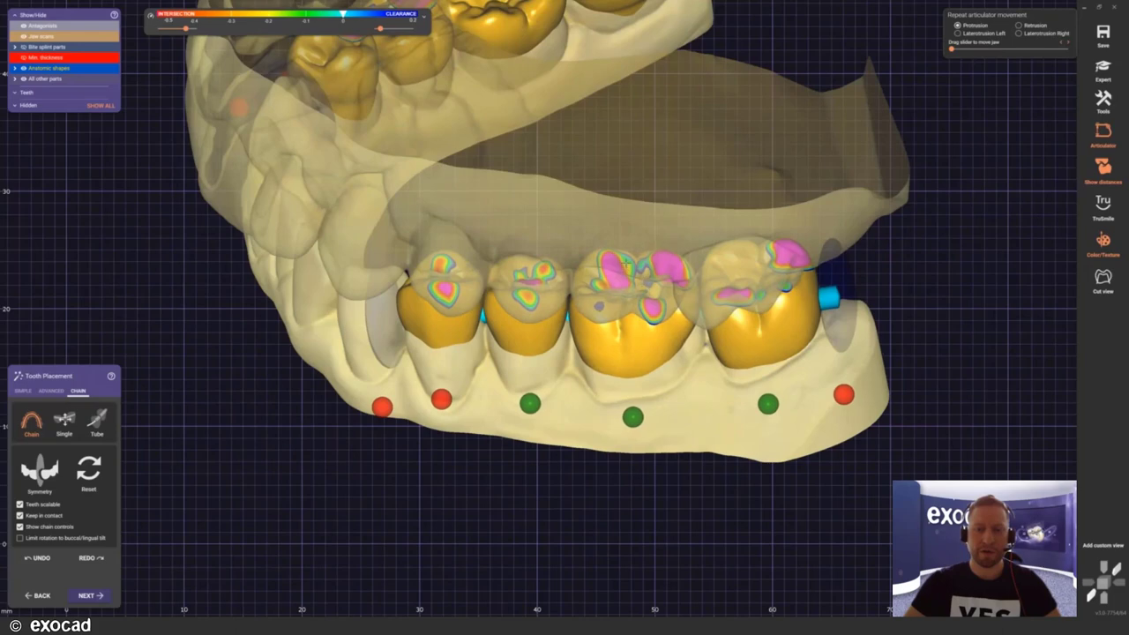
left_click_drag(632, 416, 640, 410)
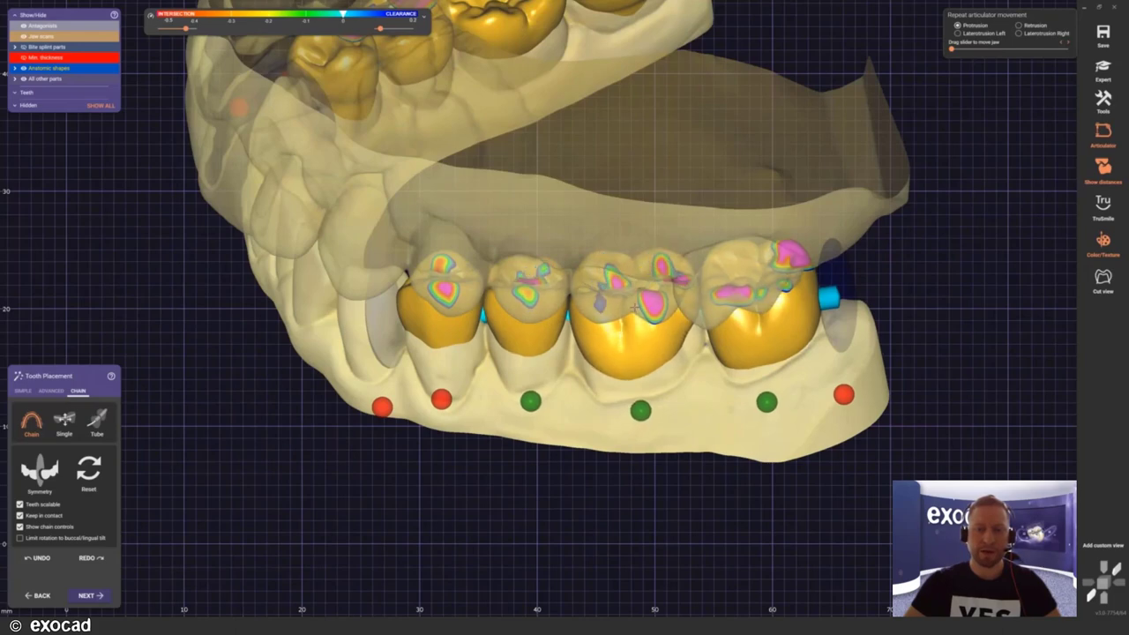
mouse_move(636, 300)
right_mouse_down()
mouse_move(502, 223)
mouse_move(564, 227)
right_mouse_up()
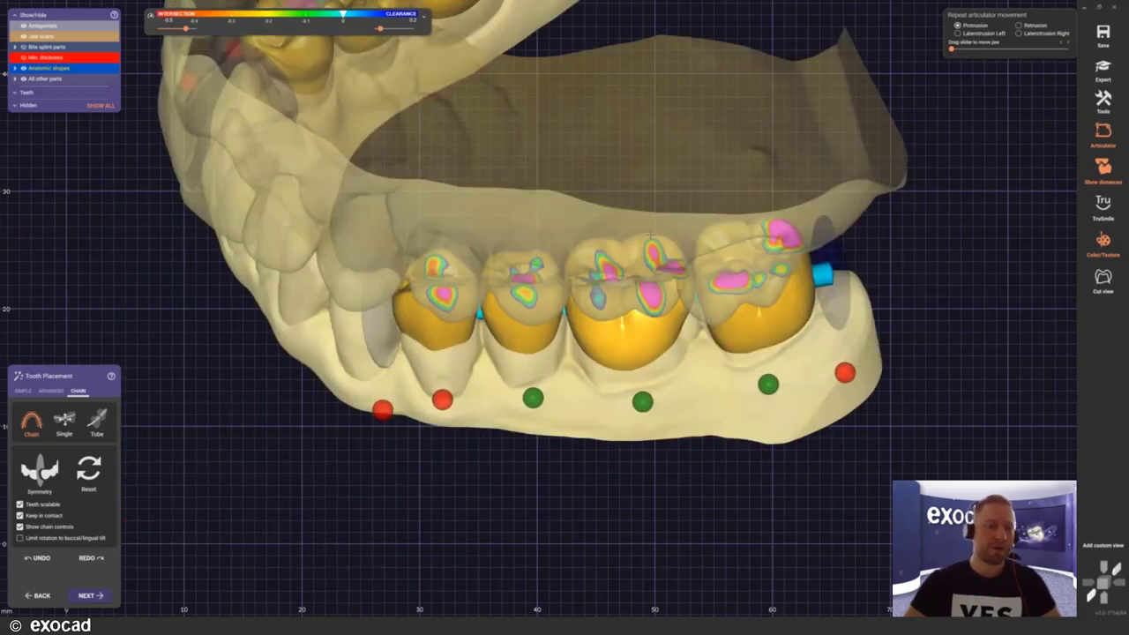
right_click_drag(618, 229, 831, 214)
scroll(661, 205, "up", 2)
mouse_move(661, 204)
right_mouse_down()
mouse_move(635, 208)
mouse_move(640, 221)
mouse_move(651, 202)
right_mouse_up()
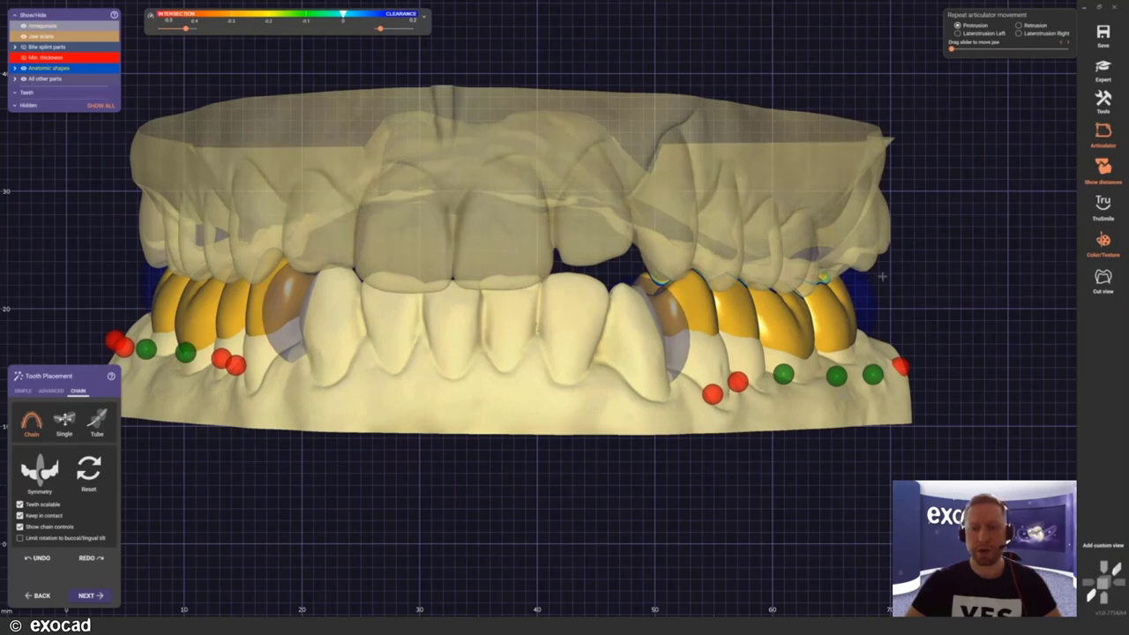
right_click_drag(867, 280, 672, 279)
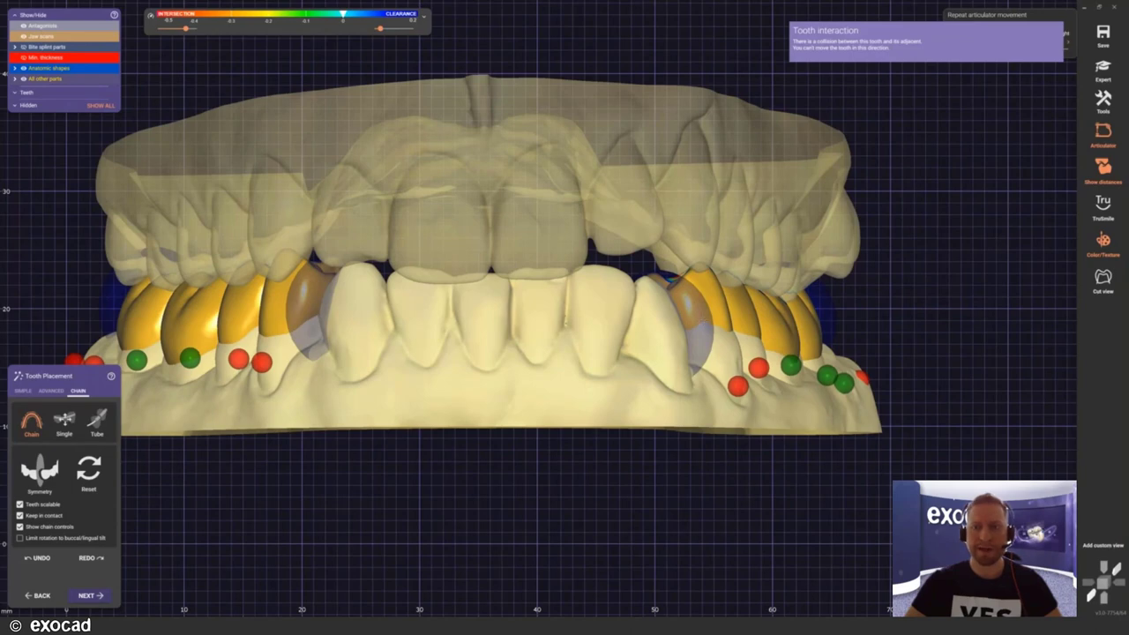
right_click_drag(882, 309, 746, 305)
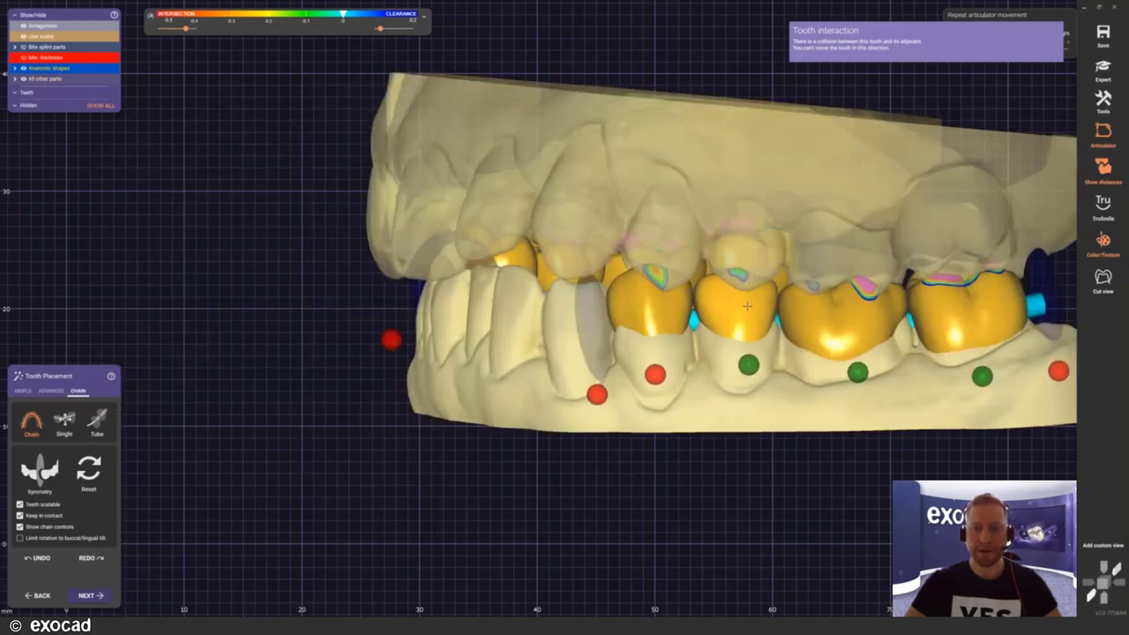
right_click_drag(647, 315, 633, 346)
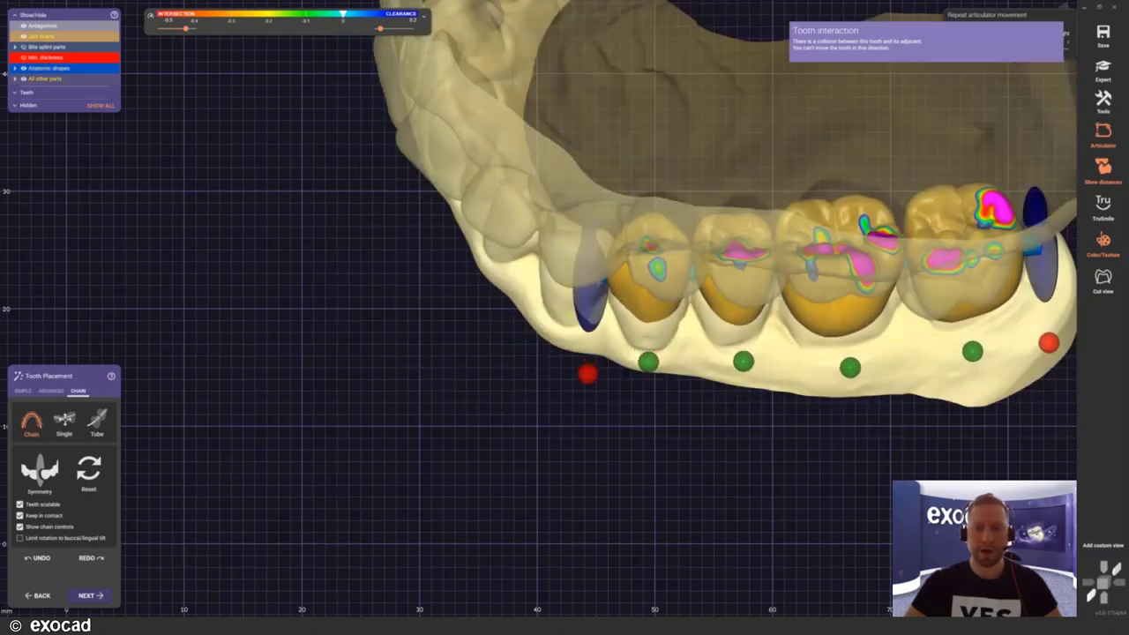
right_click_drag(635, 344, 636, 280)
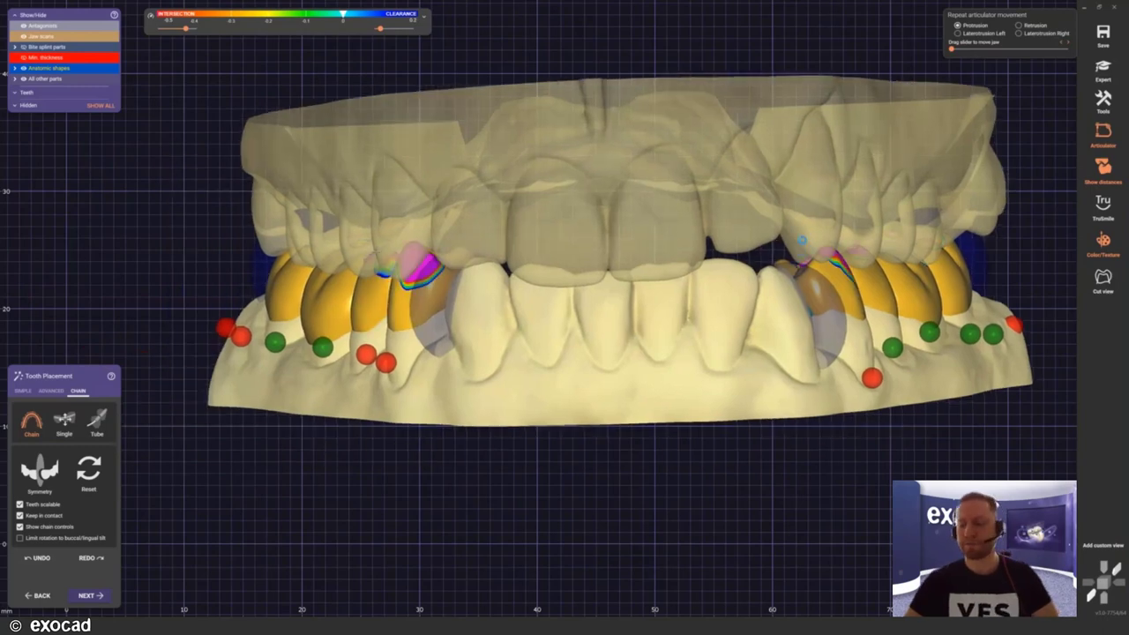
Step: In free-forming, set Occlusion Type to dynamic and run the occlusal adaptation on the posterior teeth
left_click(91, 595)
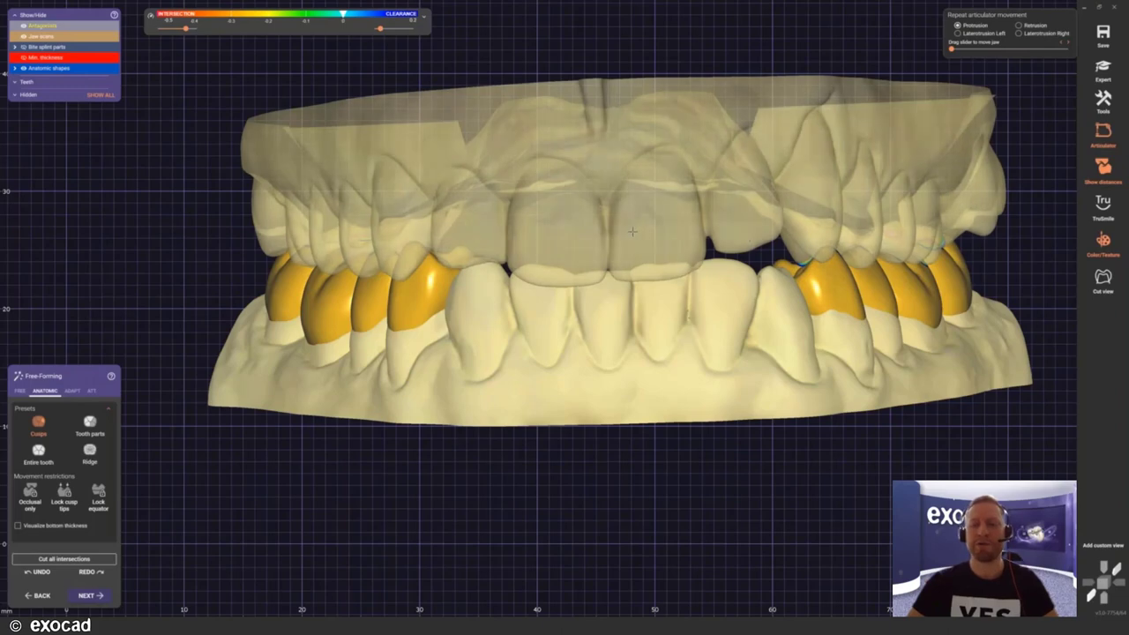
right_click_drag(585, 212, 568, 251)
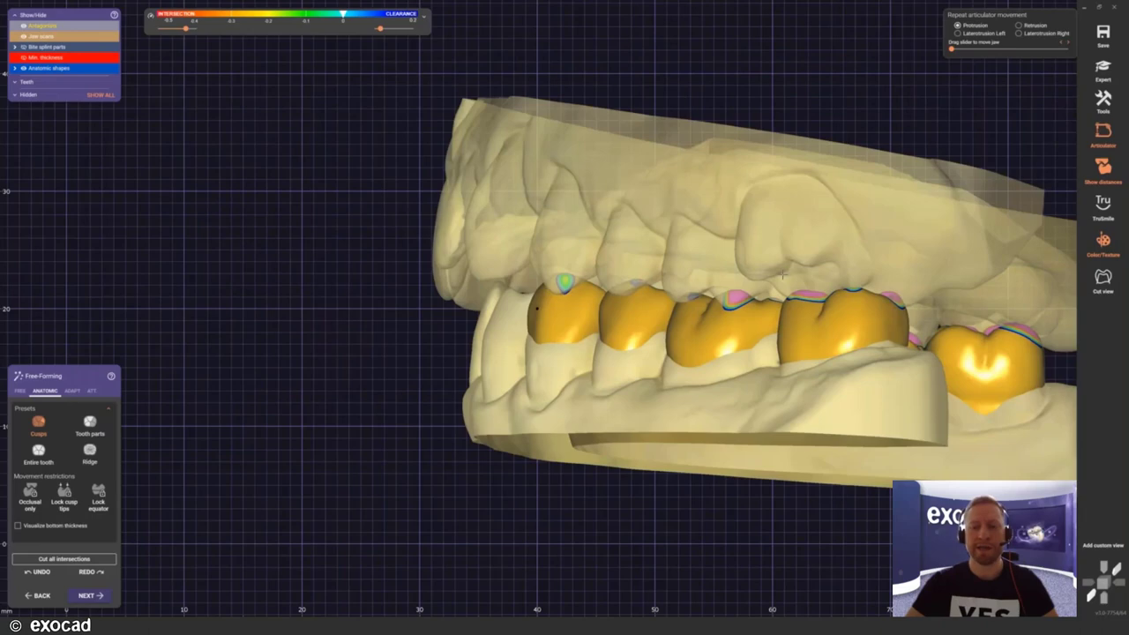
right_click_drag(783, 273, 506, 299)
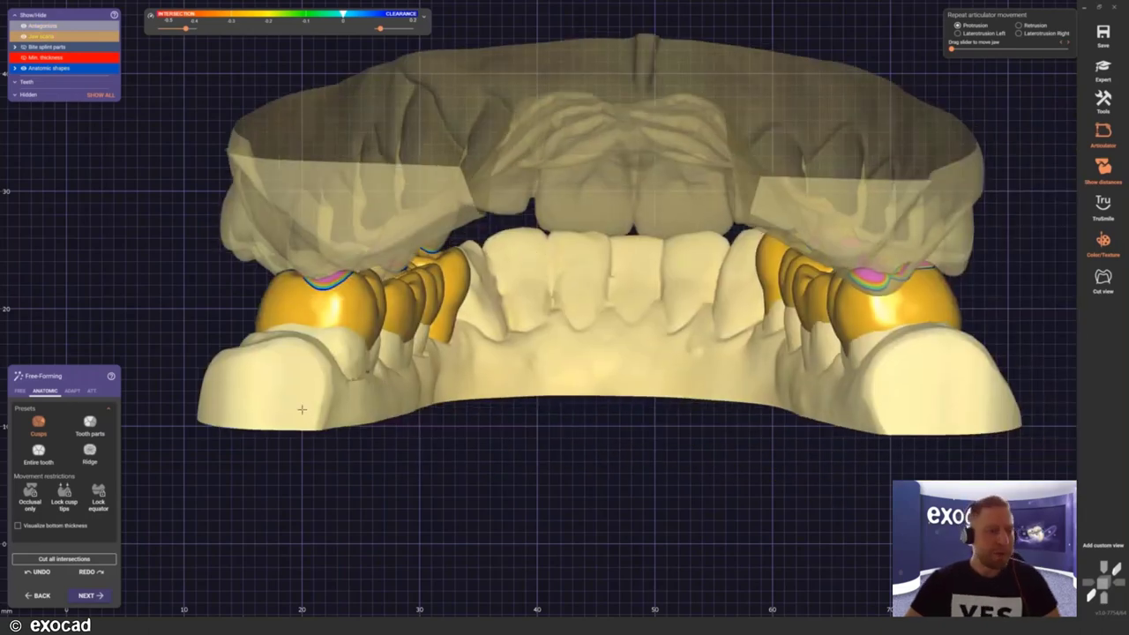
left_click(72, 390)
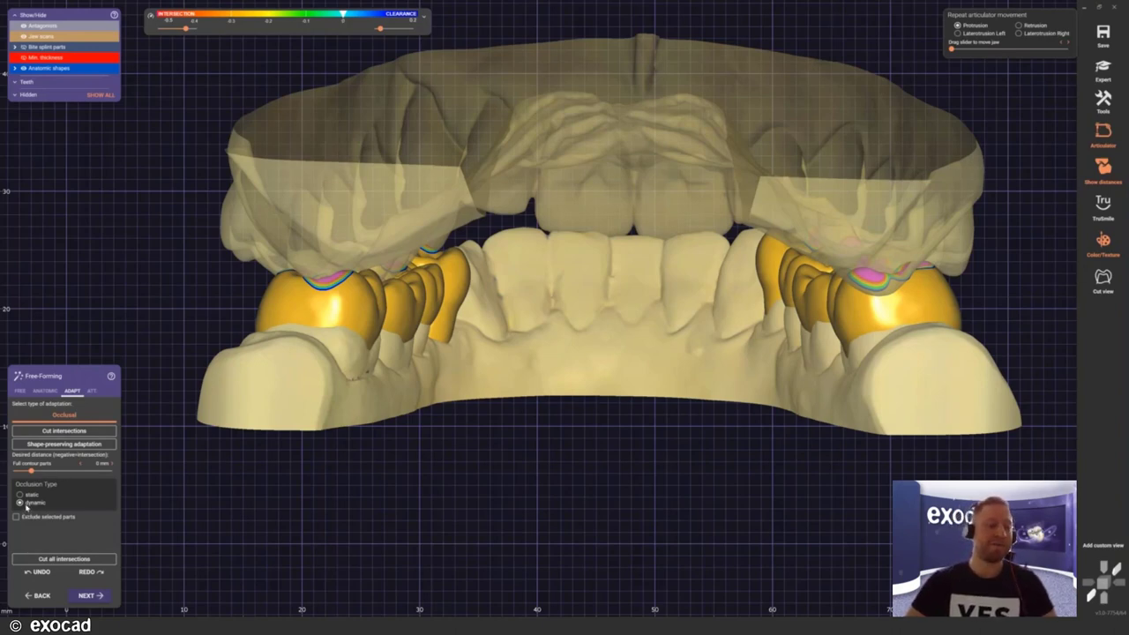
left_click(31, 496)
left_click(33, 503)
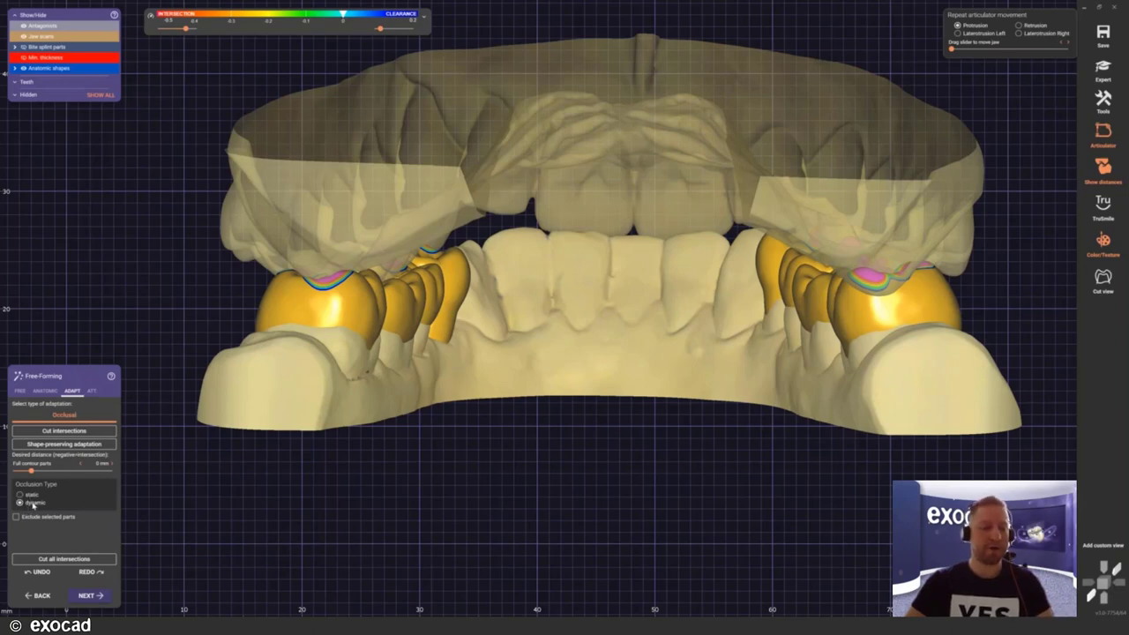
left_click(63, 442)
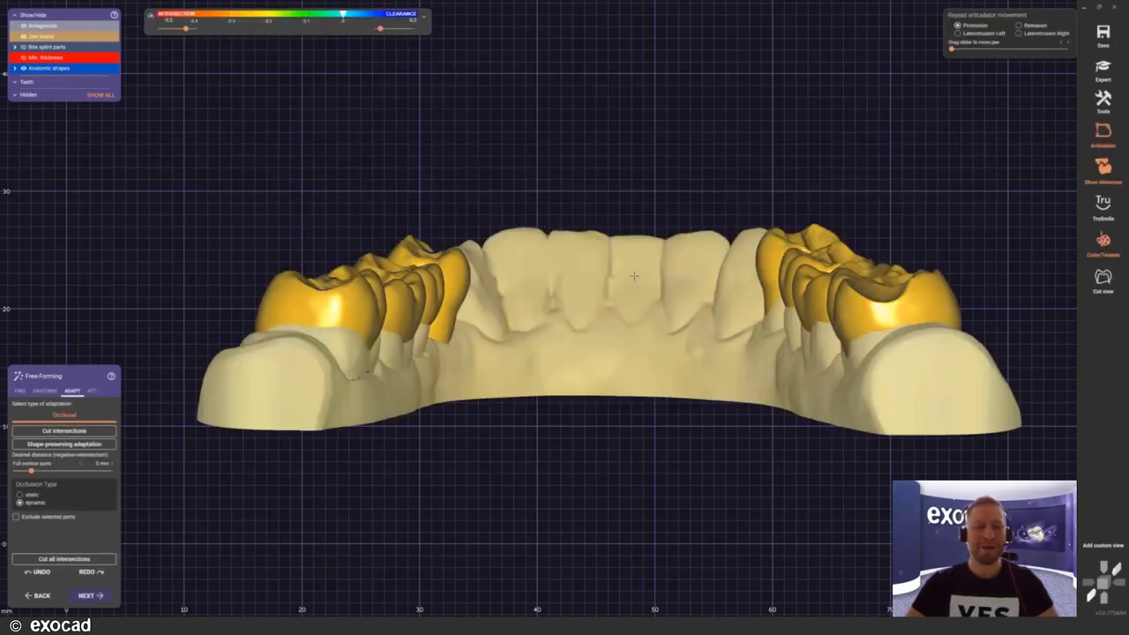
Step: Smooth the left molar and adjacent premolar occlusal surfaces with the Smooth/Flatten brush
right_click_drag(633, 276, 613, 263)
scroll(636, 196, "down", 3)
scroll(407, 322, "up", 5)
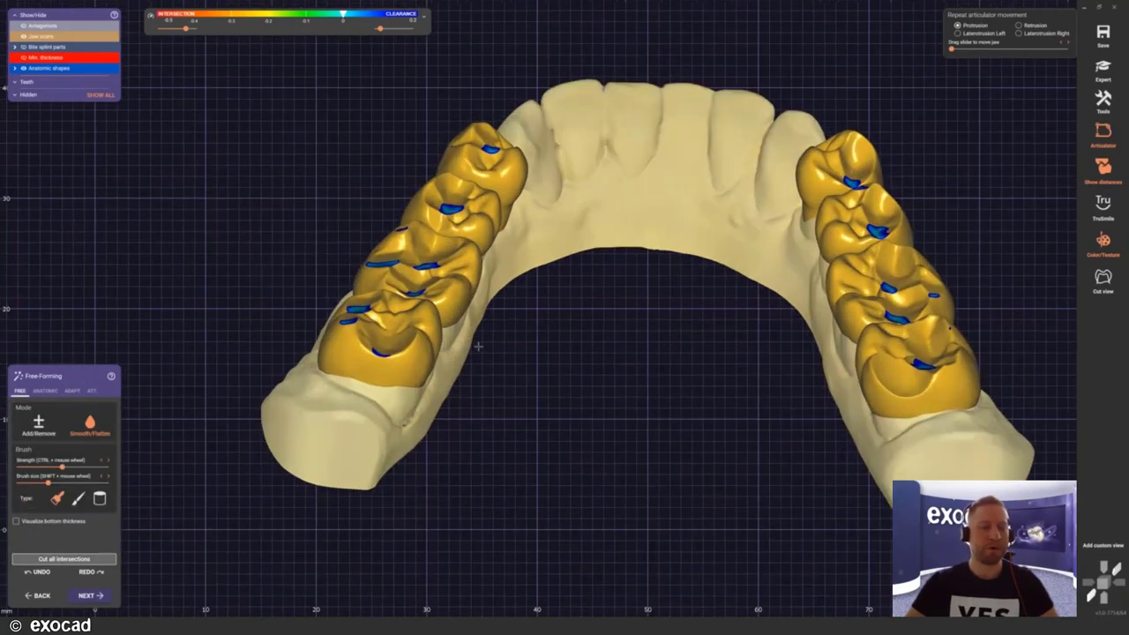
scroll(362, 335, "down", 3, "shift")
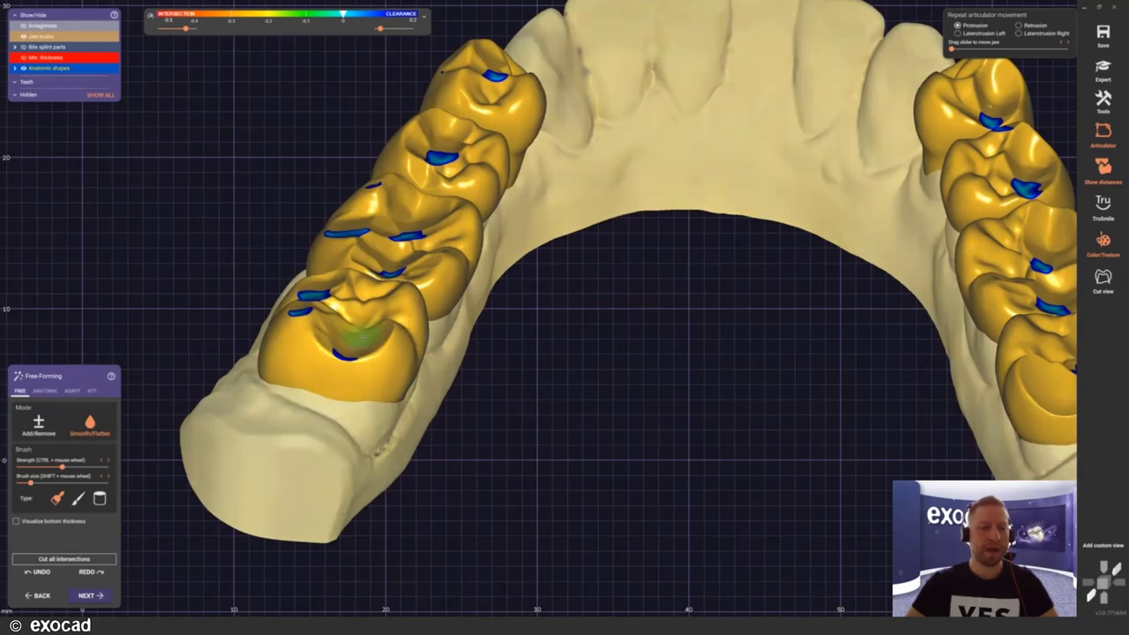
mouse_move(361, 331)
left_mouse_down()
mouse_move(392, 333)
mouse_move(384, 347)
mouse_move(322, 347)
mouse_move(322, 324)
mouse_move(368, 291)
left_mouse_up()
mouse_move(370, 291)
right_mouse_down()
mouse_move(335, 328)
mouse_move(327, 388)
mouse_move(340, 341)
right_mouse_up()
mouse_move(357, 274)
left_mouse_down()
mouse_move(397, 263)
mouse_move(401, 276)
mouse_move(382, 304)
mouse_move(423, 236)
mouse_move(404, 213)
mouse_move(454, 190)
mouse_move(449, 175)
mouse_move(478, 117)
mouse_move(514, 70)
mouse_move(447, 79)
mouse_move(496, 71)
left_mouse_up()
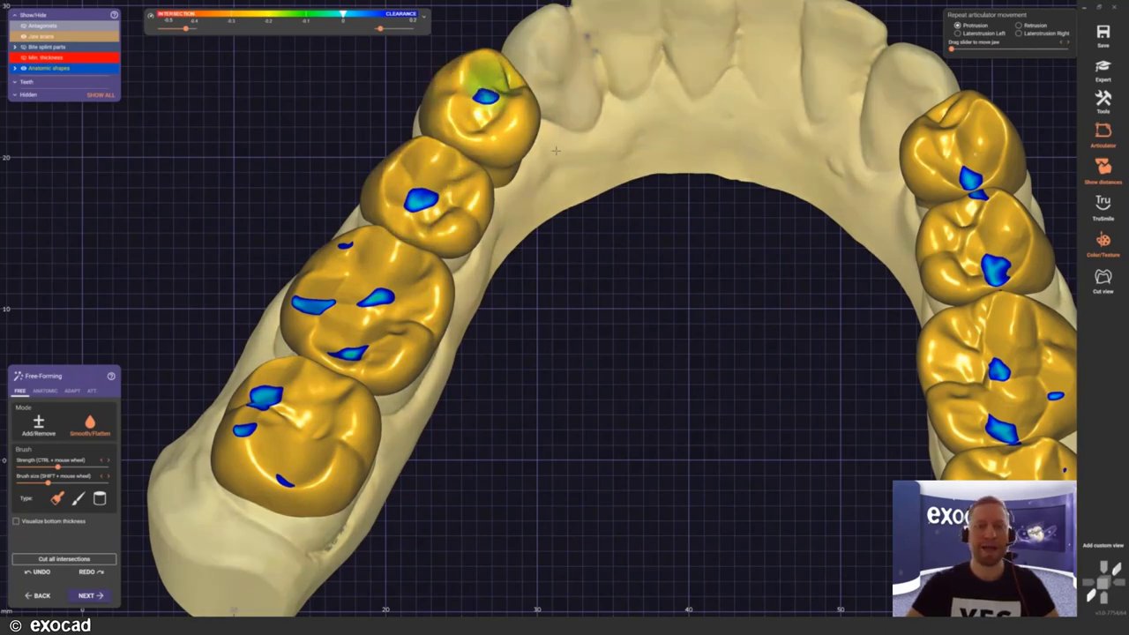
Step: Smooth the right molar cusps near the contact spots and advance to the splint top design
middle_click_drag(601, 210, 386, 212)
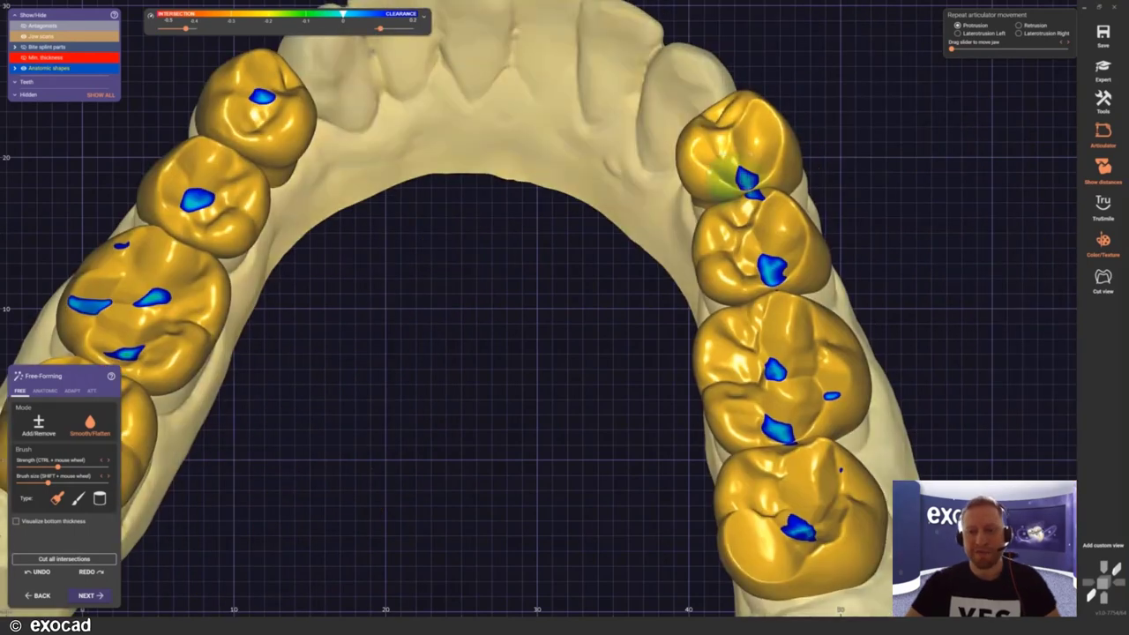
mouse_move(748, 185)
left_mouse_down()
mouse_move(787, 233)
mouse_move(783, 271)
mouse_move(772, 239)
mouse_move(776, 227)
mouse_move(772, 326)
mouse_move(779, 313)
mouse_move(776, 325)
mouse_move(810, 313)
mouse_move(821, 345)
mouse_move(818, 401)
mouse_move(804, 419)
mouse_move(779, 389)
mouse_move(797, 385)
mouse_move(783, 384)
mouse_move(756, 304)
left_mouse_up()
mouse_move(756, 304)
right_mouse_down()
mouse_move(782, 259)
mouse_move(839, 339)
right_mouse_up()
mouse_move(839, 342)
left_mouse_down()
mouse_move(852, 353)
mouse_move(831, 380)
mouse_move(786, 403)
mouse_move(780, 433)
mouse_move(812, 425)
mouse_move(844, 391)
mouse_move(816, 388)
left_mouse_up()
right_click_drag(591, 284, 697, 185)
scroll(735, 141, "up", 3)
mouse_move(735, 141)
left_mouse_down()
mouse_move(749, 205)
mouse_move(729, 227)
mouse_move(754, 203)
mouse_move(736, 166)
left_mouse_up()
right_click_drag(736, 166, 431, 208)
scroll(431, 208, "down", 5)
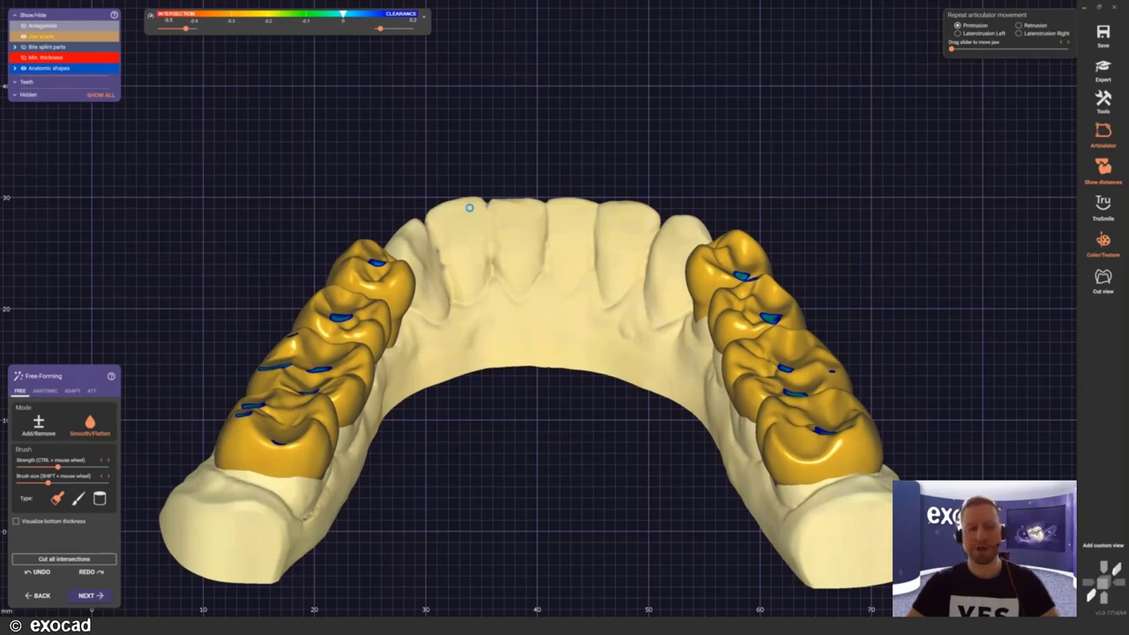
key("Return")
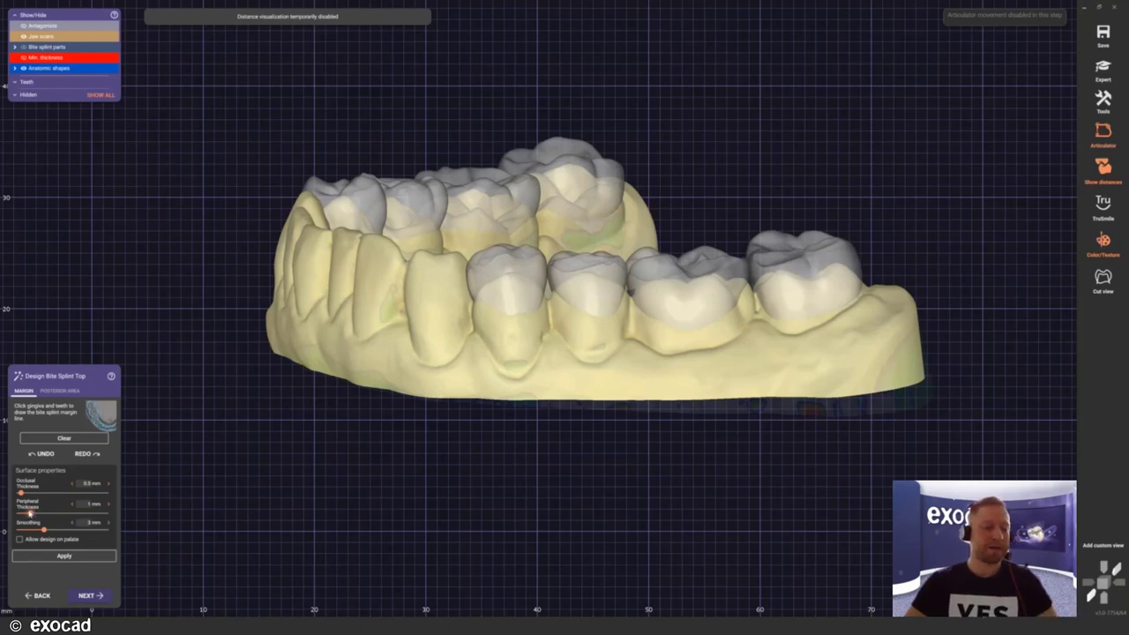
Step: Lower the Peripheral Thickness slider from 1 mm to about 0.5 mm
left_click_drag(30, 513, 20, 512)
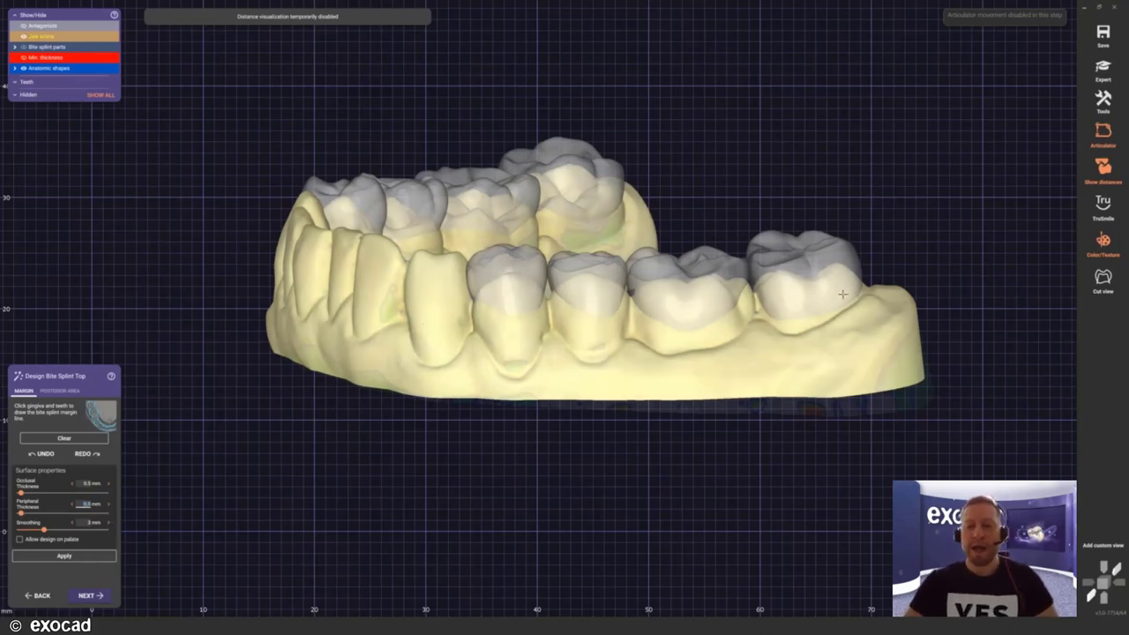
Step: Start the margin line on the last right molar and trace the buccal gum line to the premolars
scroll(842, 293, "up", 3)
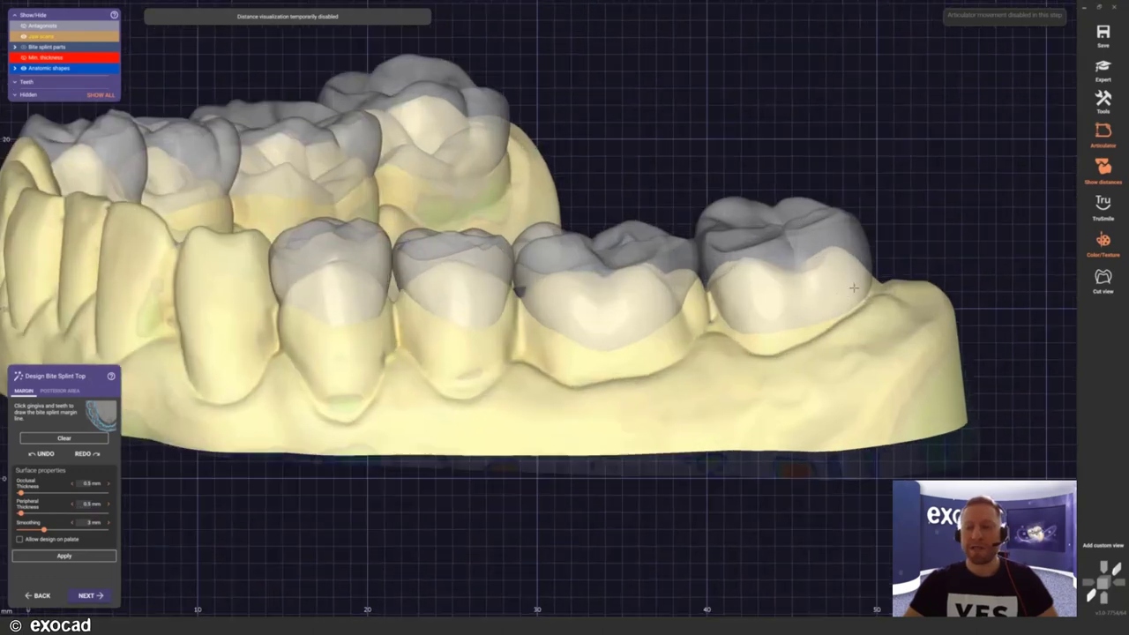
left_click(854, 287)
left_click(790, 331)
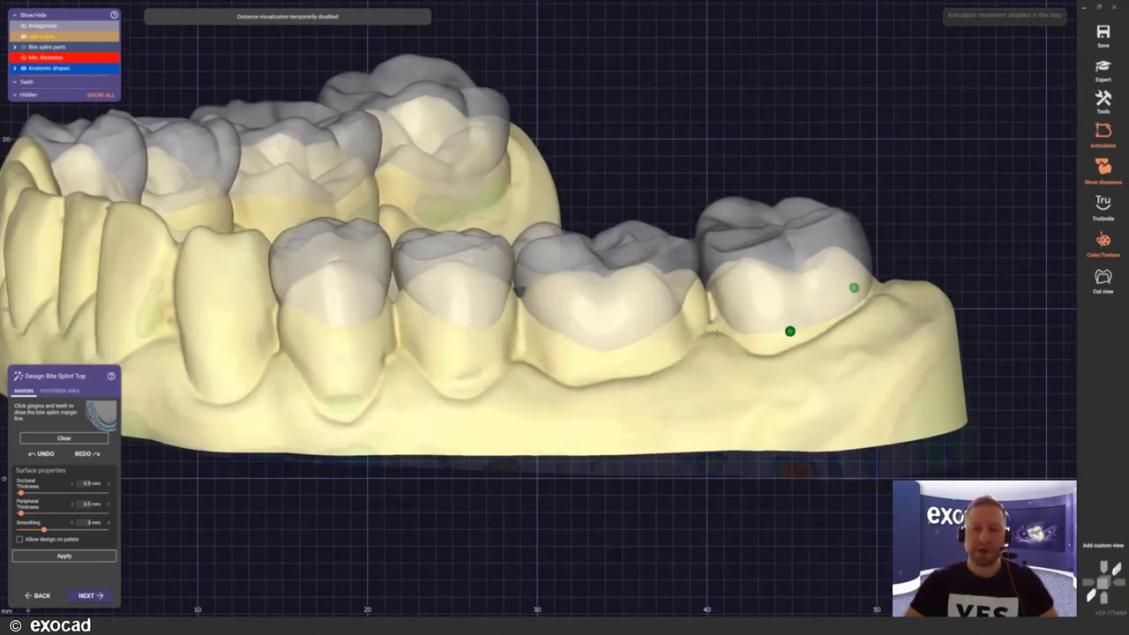
left_click(705, 334)
left_click(662, 359)
left_click(578, 373)
left_click(520, 360)
left_click(464, 379)
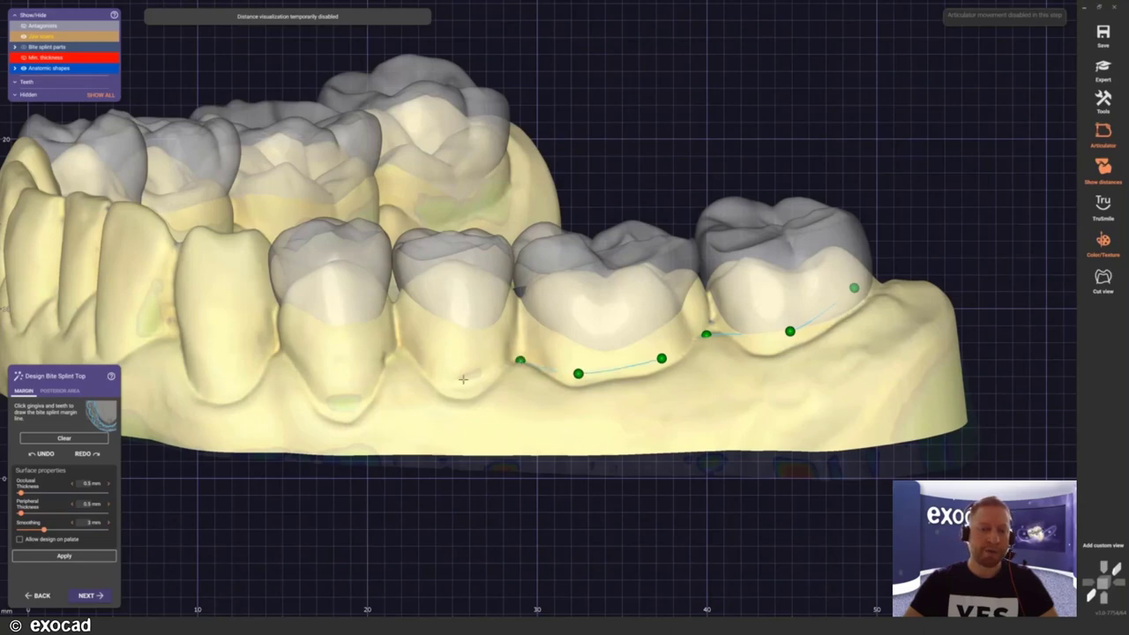
left_click(399, 352)
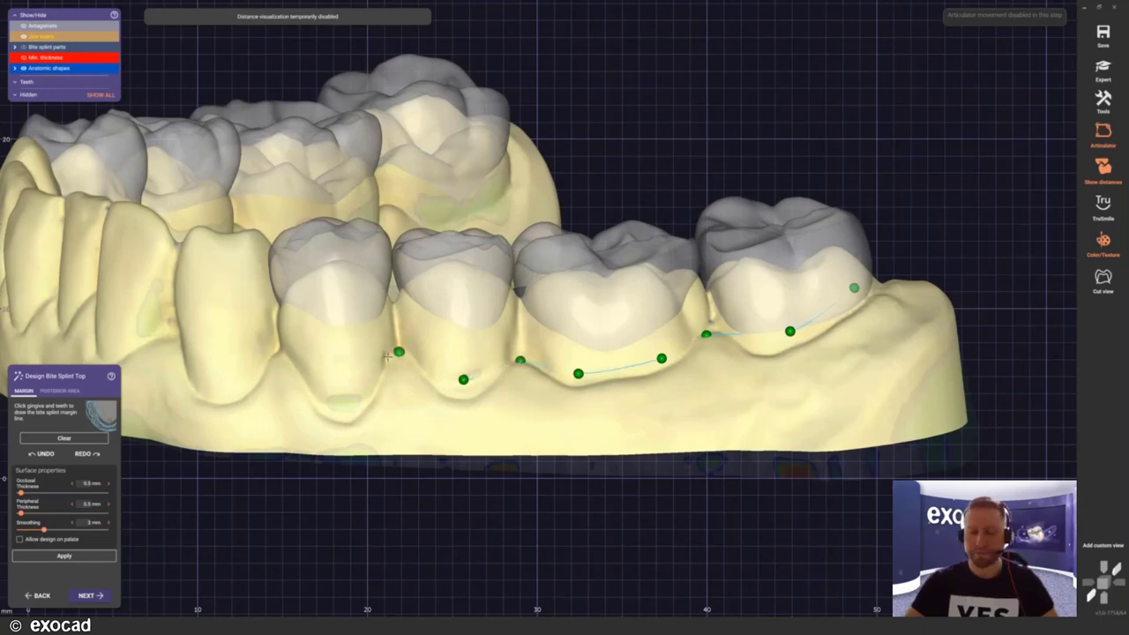
left_click(345, 394)
Step: Continue the margin points along the canine and incisor gum line to the left canine
right_click_drag(213, 326, 410, 344)
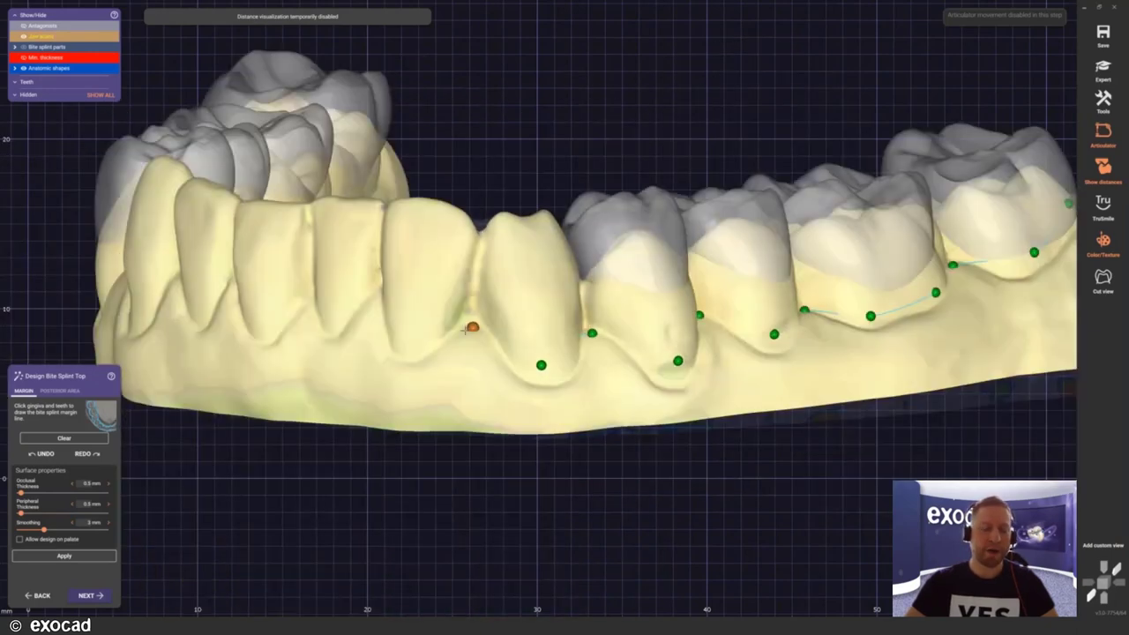
left_click(407, 344)
left_click(377, 297)
right_click_drag(544, 311, 757, 310)
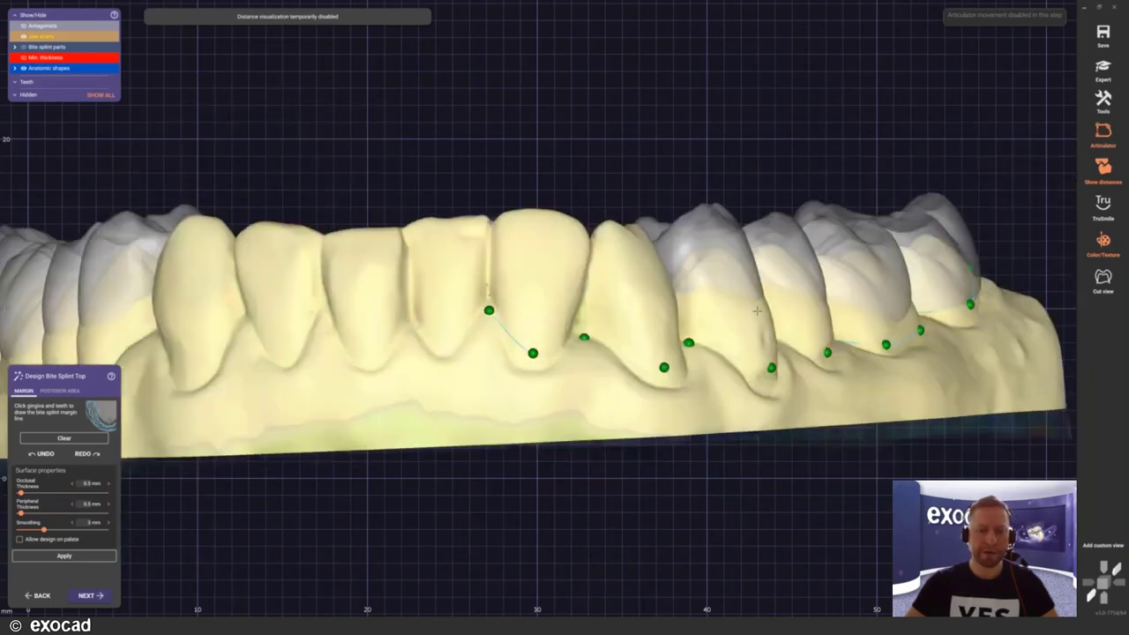
left_click(538, 335)
left_click(508, 323)
left_click(465, 345)
left_click(420, 313)
left_click(383, 348)
left_click(342, 323)
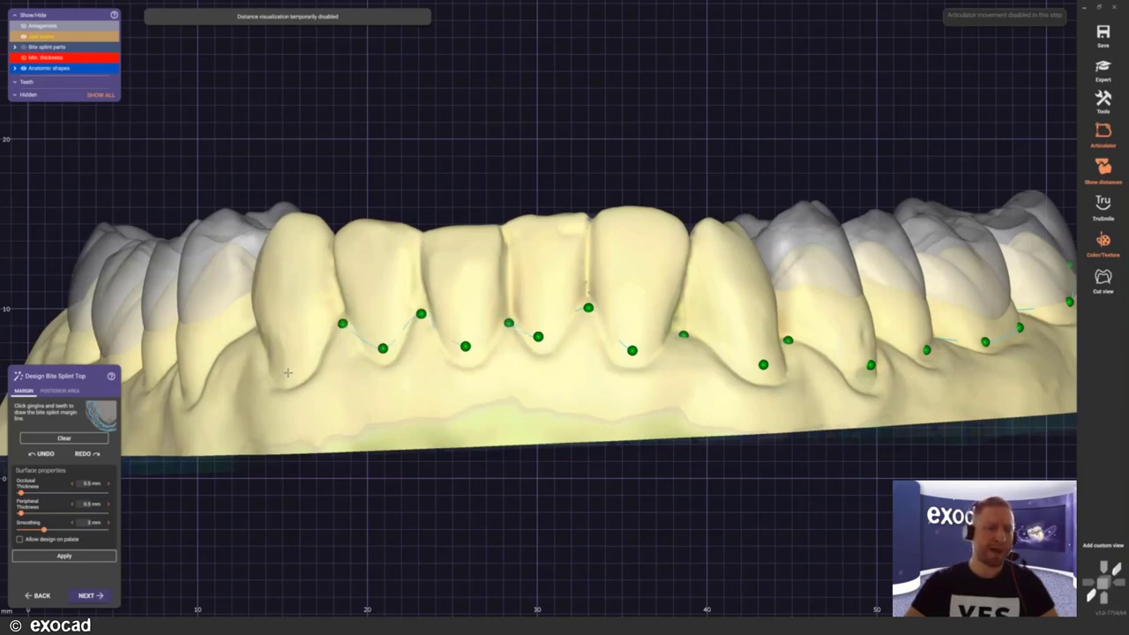
left_click(286, 372)
Step: Extend the margin line along the left premolars and molars
right_click_drag(286, 372, 550, 293)
left_click(550, 292)
left_click(465, 344)
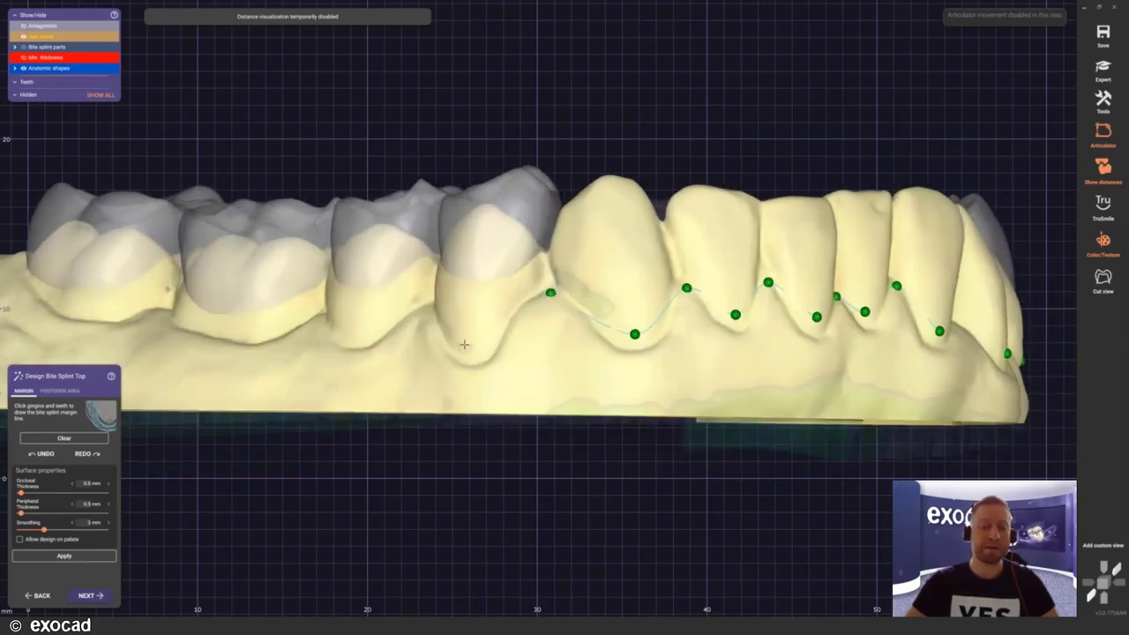
left_click(426, 308)
left_click(345, 333)
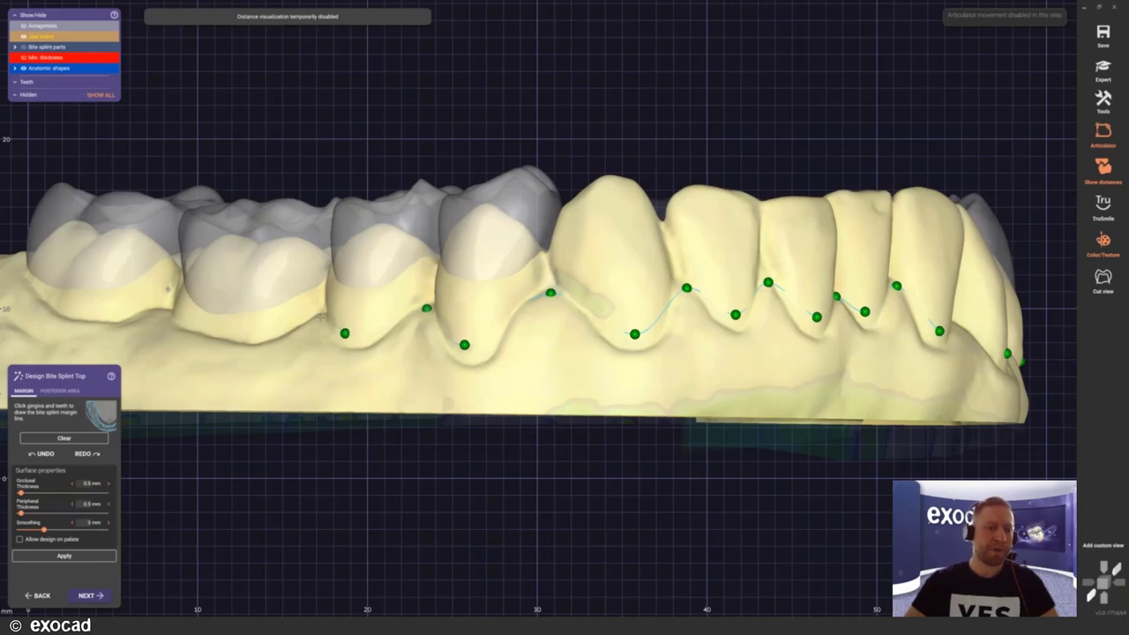
left_click(254, 331)
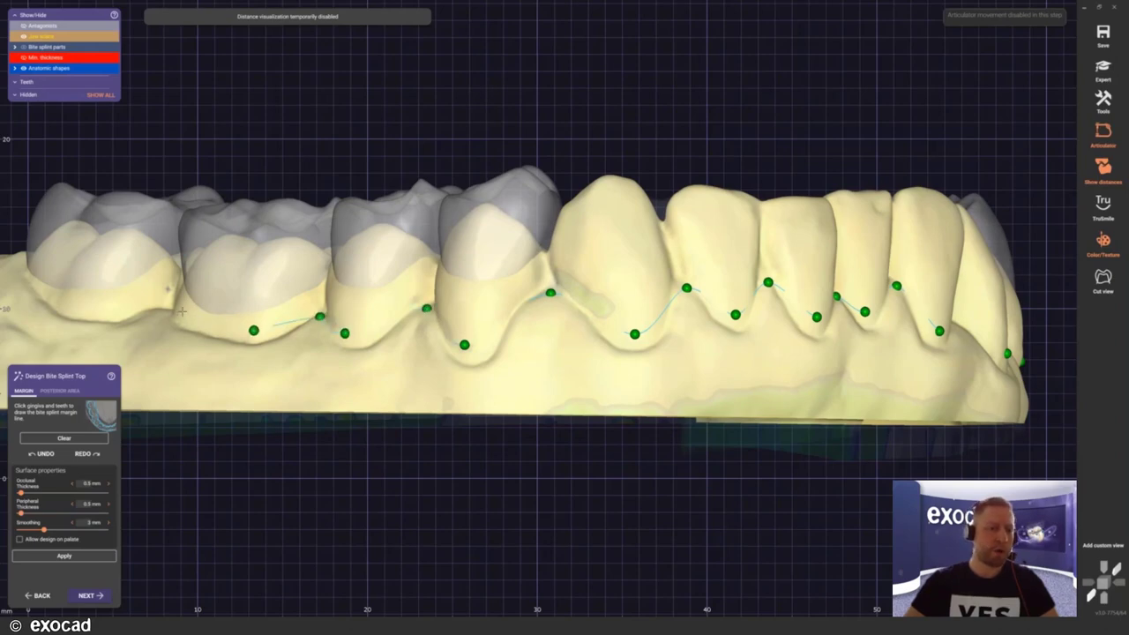
right_click_drag(728, 332, 609, 322)
middle_click_drag(609, 321, 636, 315)
right_click_drag(636, 315, 584, 337)
left_click(582, 337)
left_click(532, 336)
left_click(435, 293)
Step: Carry the margin line around the last left molar and back along its inner side
right_click_drag(435, 293, 501, 329)
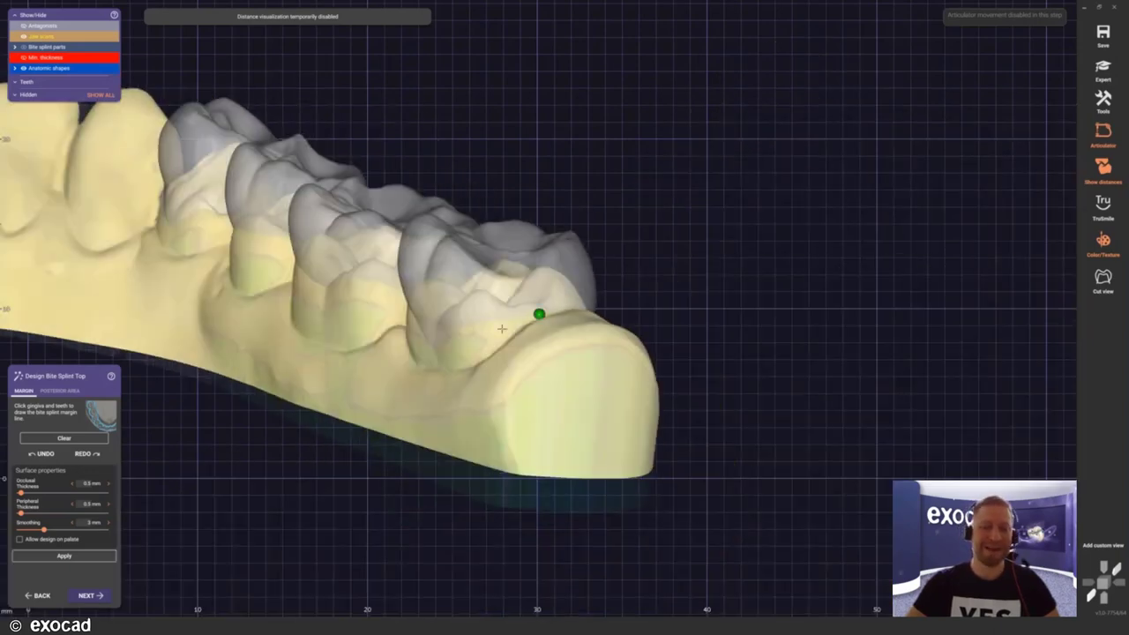
left_click(481, 343)
left_click(425, 351)
mouse_move(479, 382)
right_mouse_down()
mouse_move(493, 379)
mouse_move(479, 382)
right_mouse_up()
left_click(482, 351)
left_click(427, 365)
right_click_drag(380, 364, 380, 362)
left_click(307, 371)
left_click(281, 345)
left_click(209, 354)
left_click(163, 329)
left_click(104, 328)
left_click(64, 327)
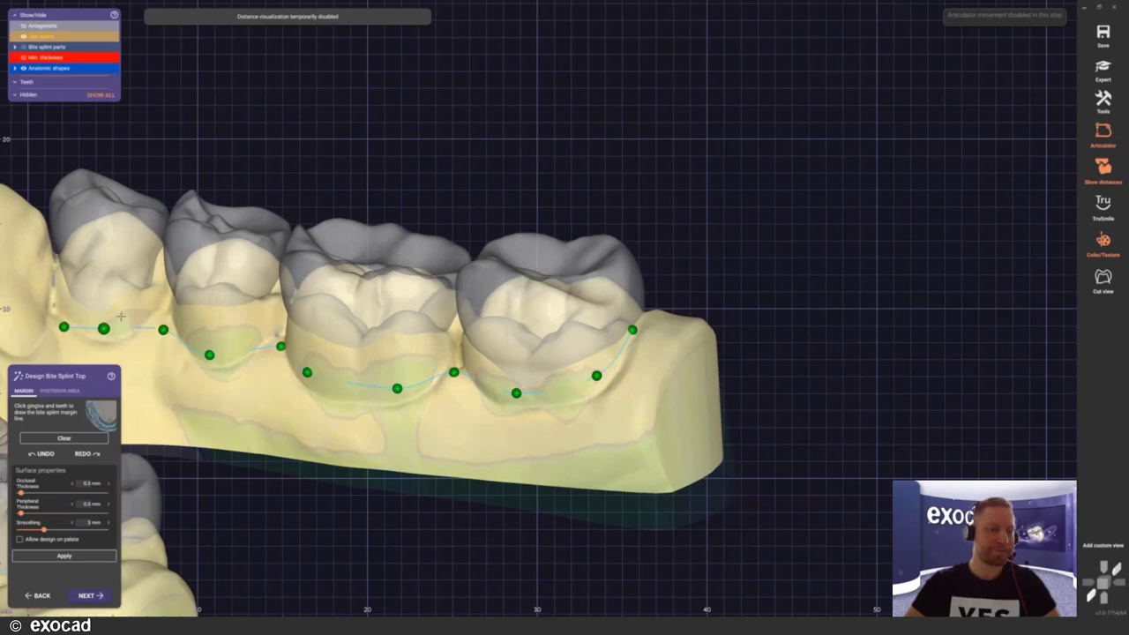
Step: Trace the lingual gum line behind the front teeth and incisors
right_click_drag(229, 308, 592, 337)
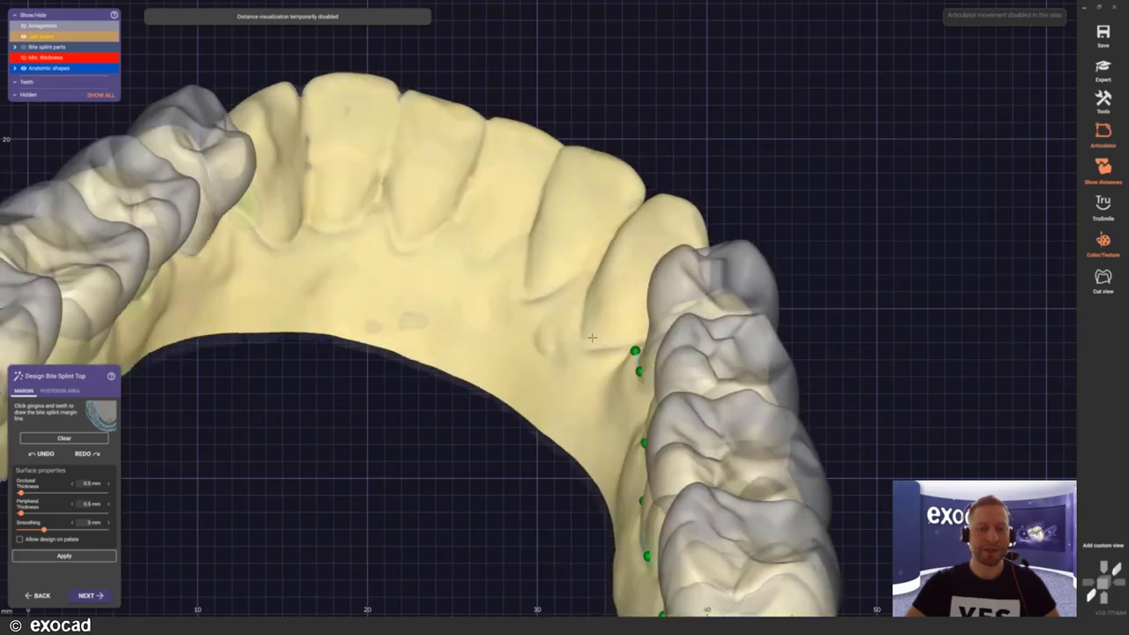
left_click(603, 301)
left_click(555, 257)
left_click(489, 220)
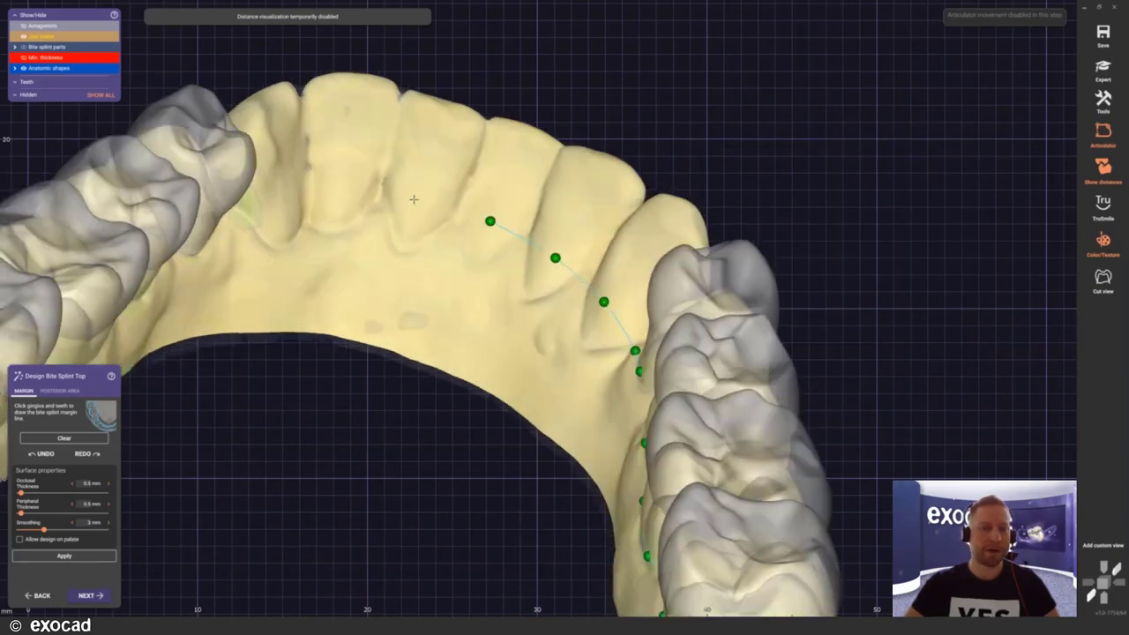
left_click(413, 195)
left_click(340, 186)
left_click(275, 196)
Step: Extend the lingual margin line along the far-side premolars and molars to the last molar
right_click_drag(234, 259, 886, 271)
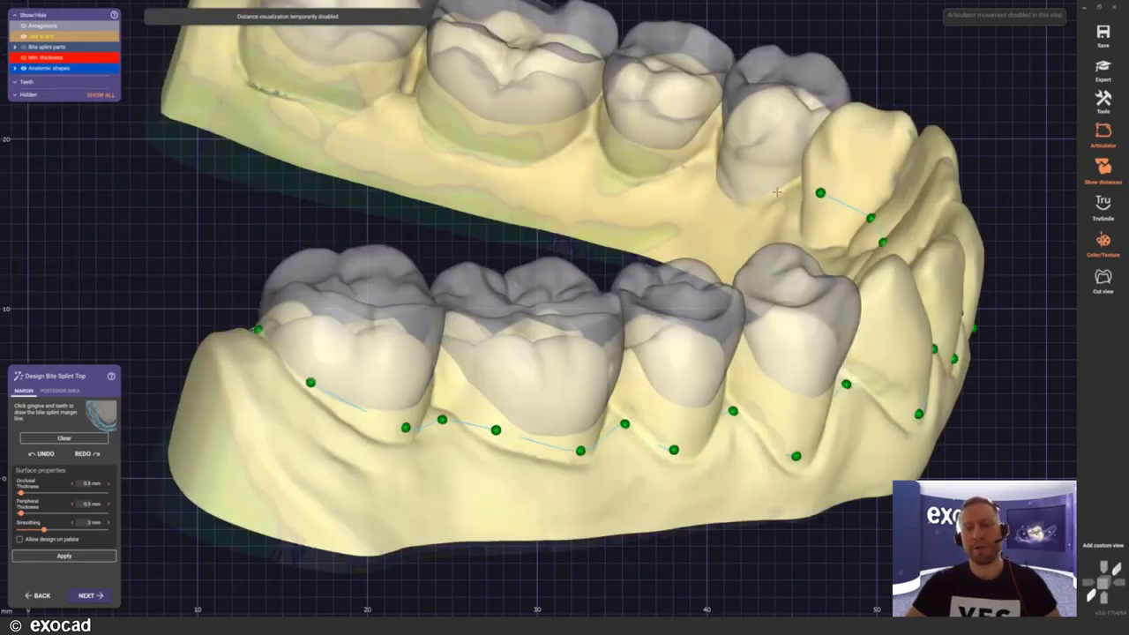
left_click(781, 191)
left_click(739, 174)
left_click(702, 159)
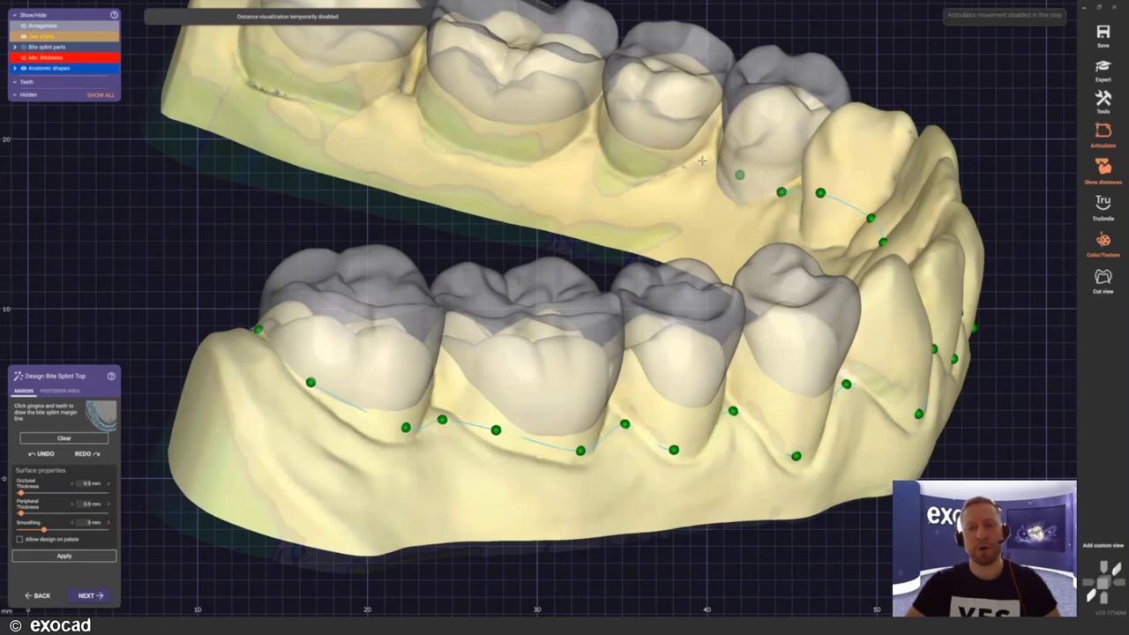
left_click(628, 159)
left_click(585, 138)
left_click(538, 147)
left_click(456, 125)
left_click(422, 90)
left_click(376, 95)
left_click(320, 92)
left_click(251, 48)
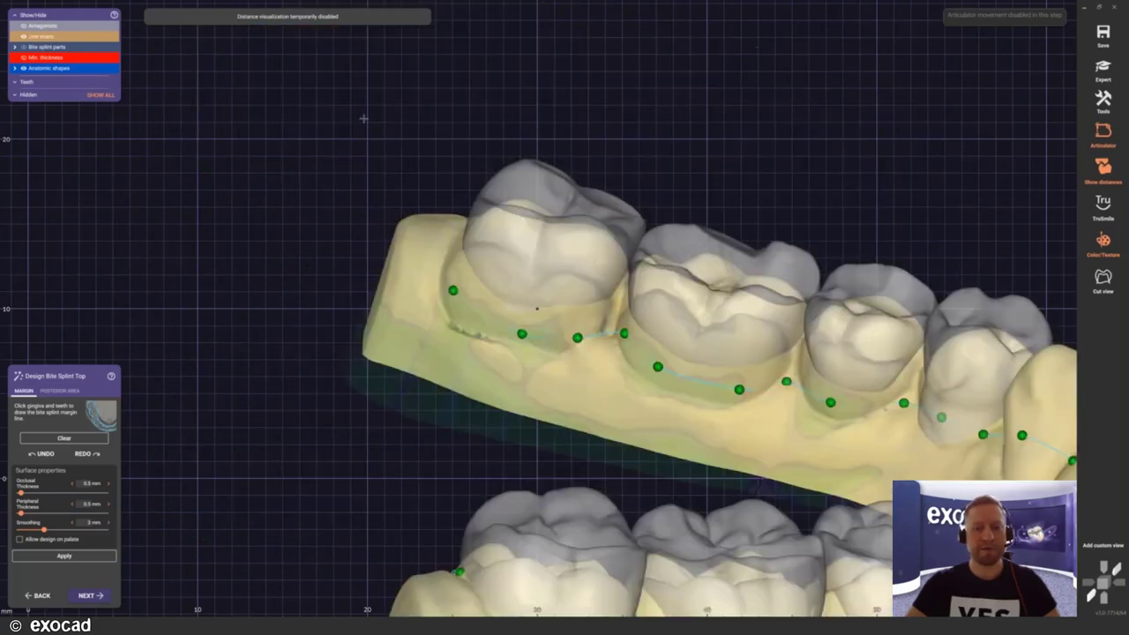
Step: Drag two margin-line points up onto the gumline of the lower arch
right_click_drag(363, 119, 401, 252)
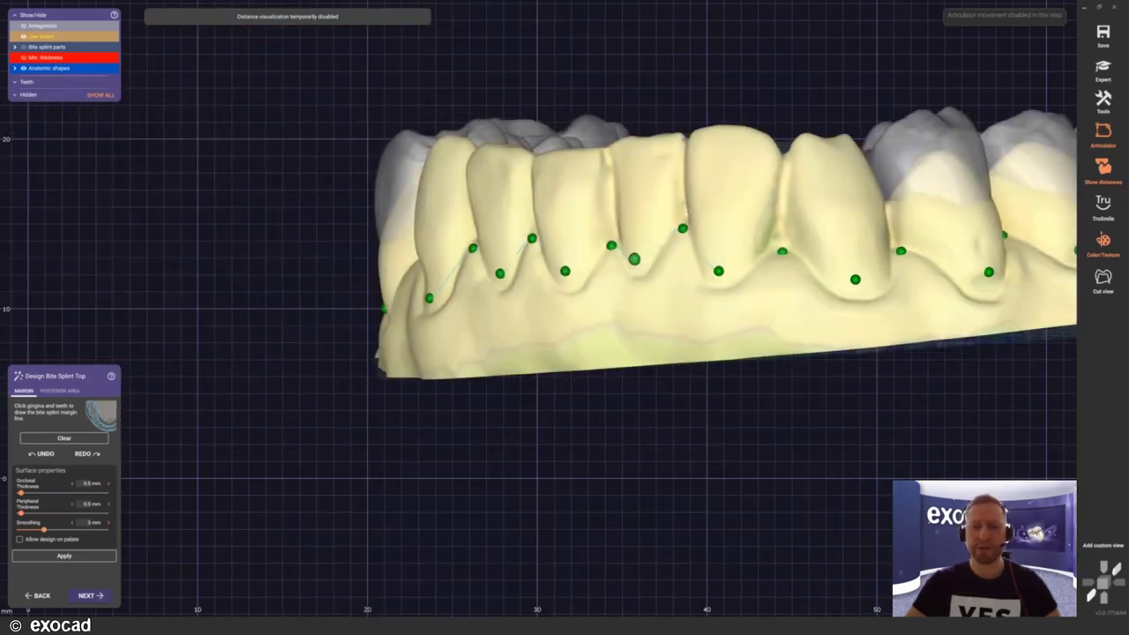
left_click_drag(633, 259, 644, 256)
left_click_drag(564, 270, 566, 261)
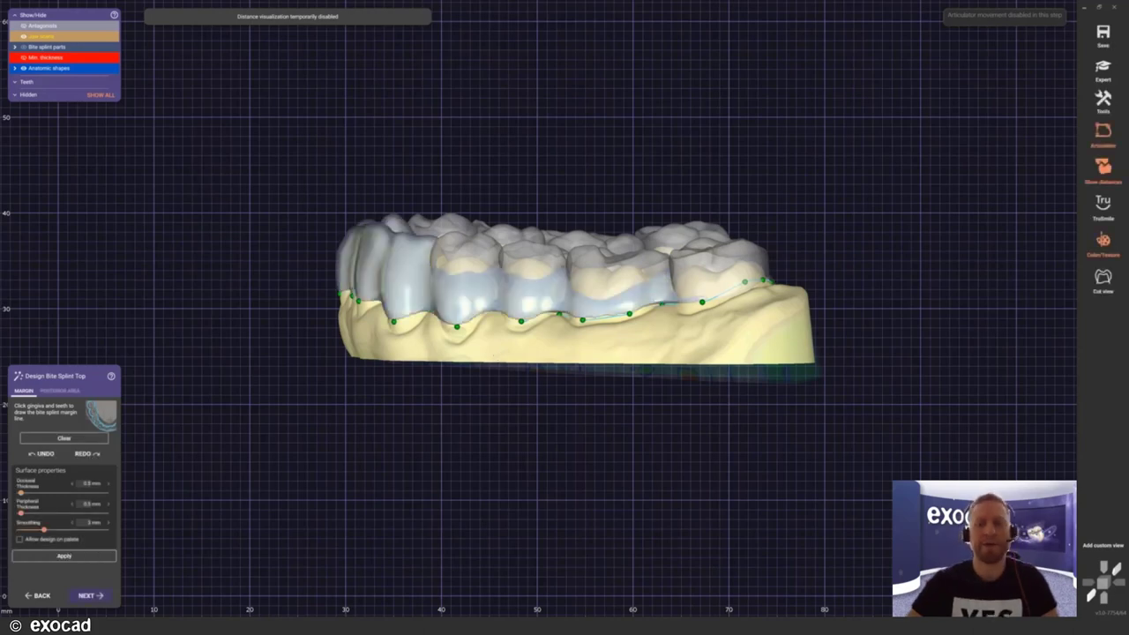
Step: Rotate the lower arch to a low frontal view to check the margin line
right_click_drag(606, 340, 731, 292)
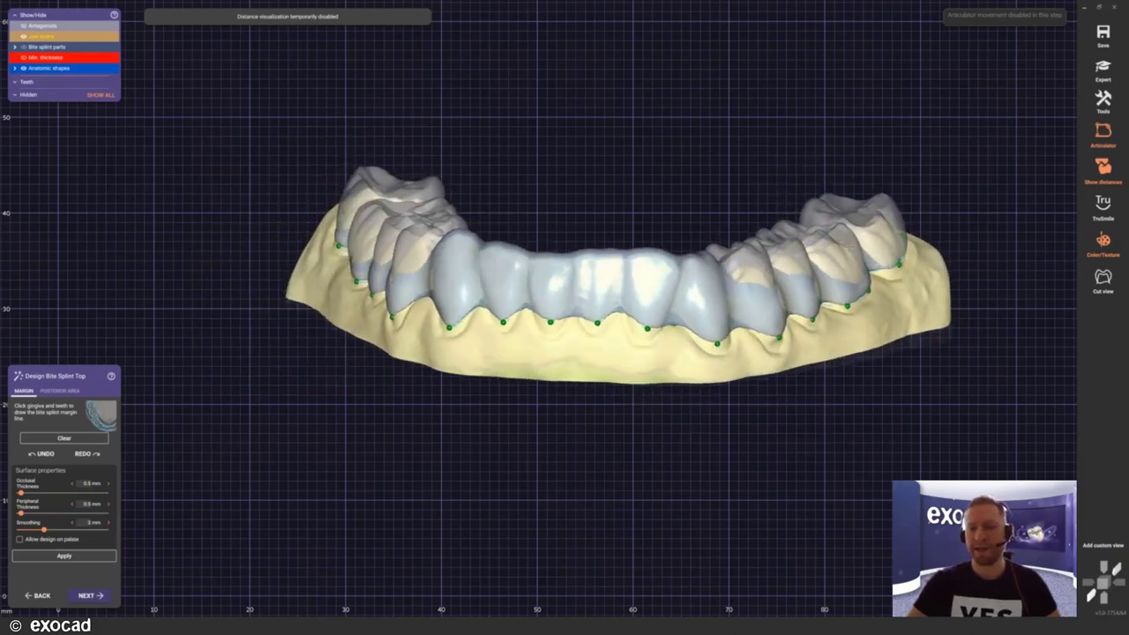
right_click_drag(653, 278, 603, 307)
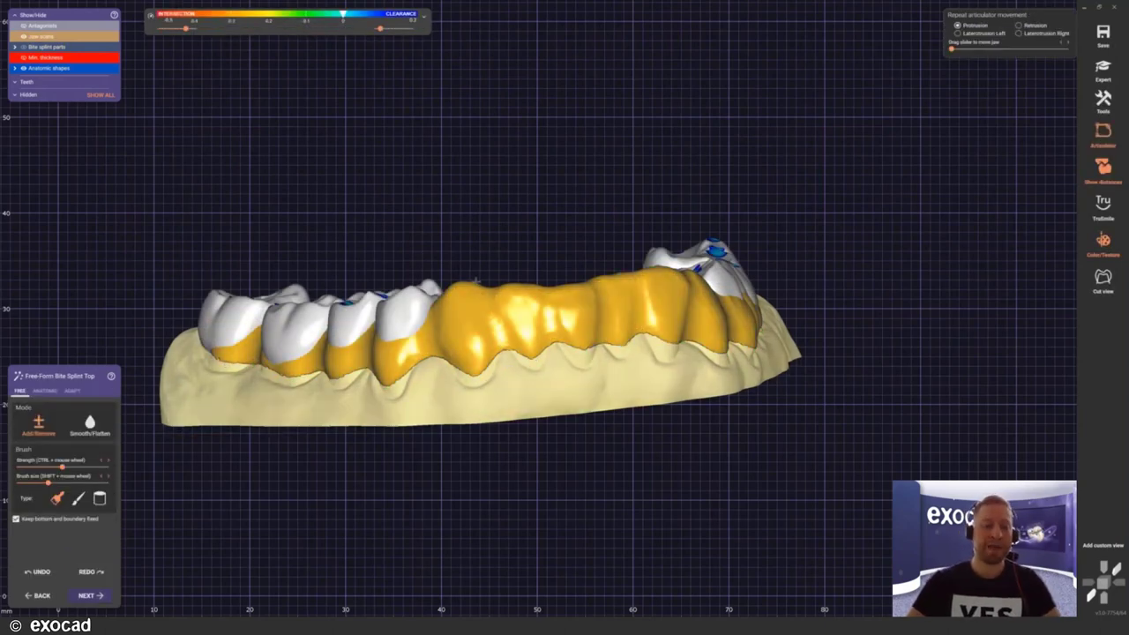
Step: Add material to the splint top between the molars with the Add/Remove brush
mouse_move(500, 257)
right_mouse_down()
mouse_move(534, 310)
mouse_move(517, 320)
right_mouse_up()
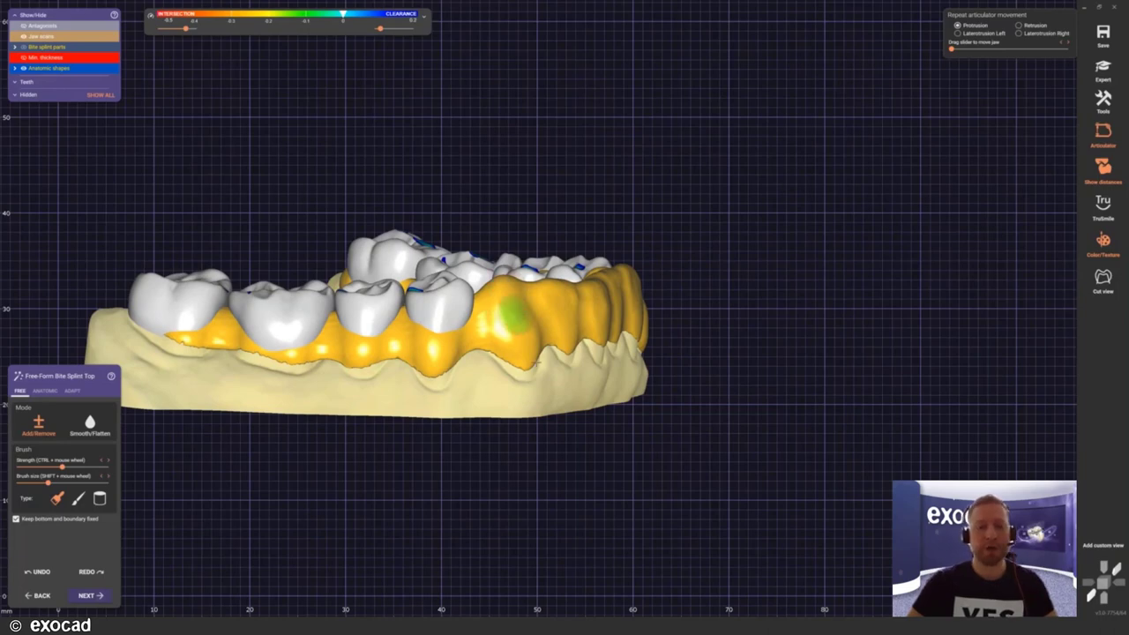
right_click_drag(516, 321, 599, 270)
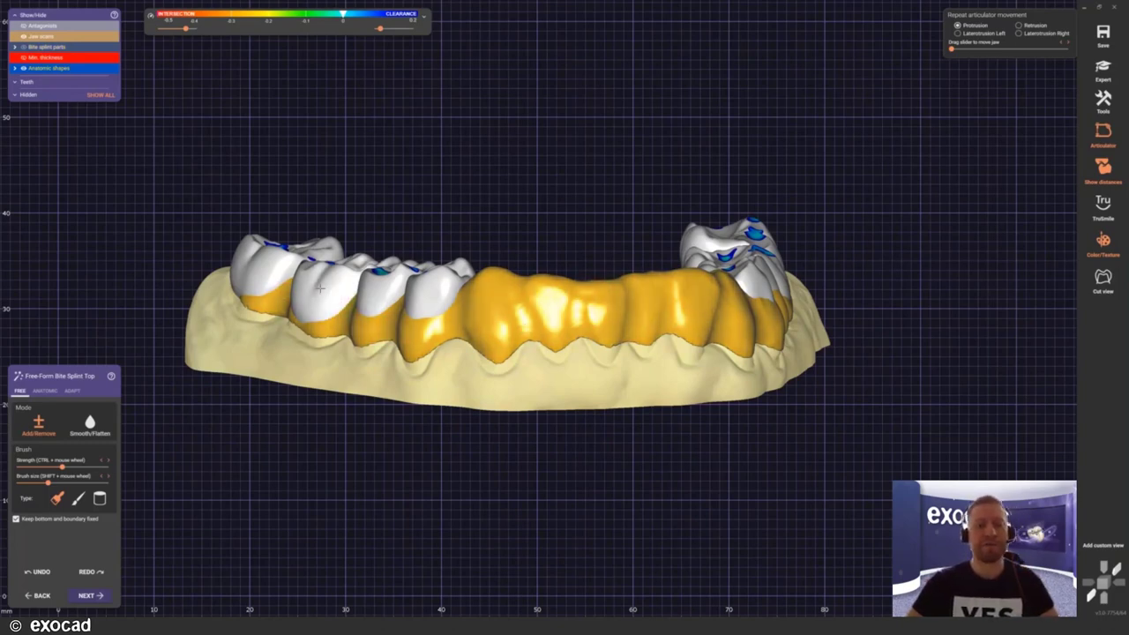
mouse_move(441, 300)
right_mouse_down()
mouse_move(670, 309)
mouse_move(585, 313)
mouse_move(485, 262)
mouse_move(600, 265)
mouse_move(666, 251)
right_mouse_up()
scroll(485, 262, "up", 6)
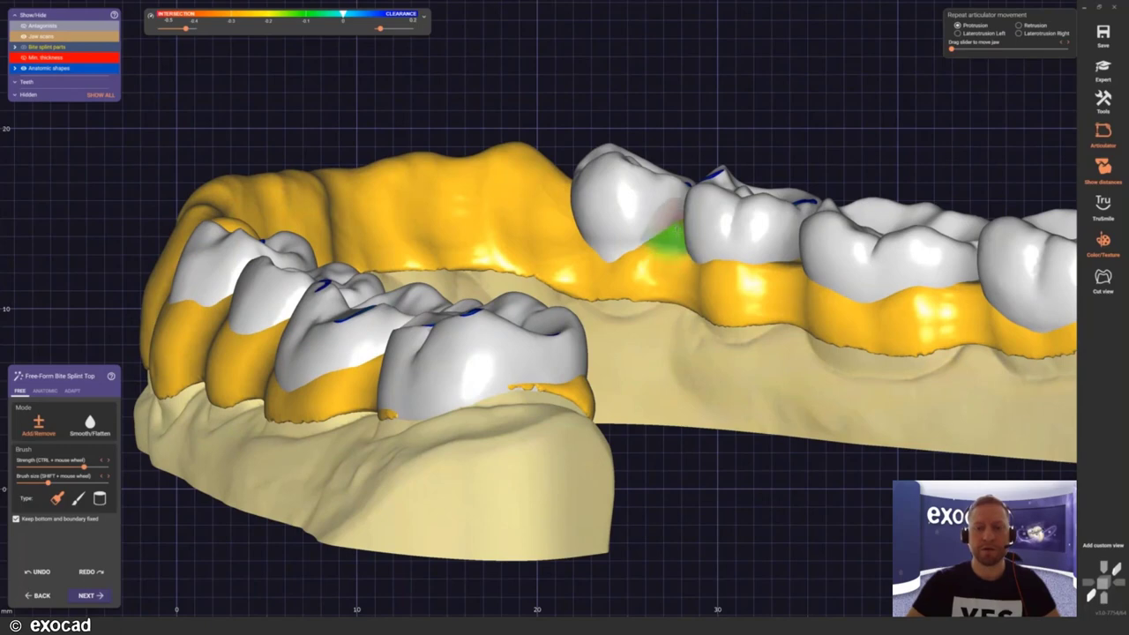
right_click_drag(794, 278, 566, 307)
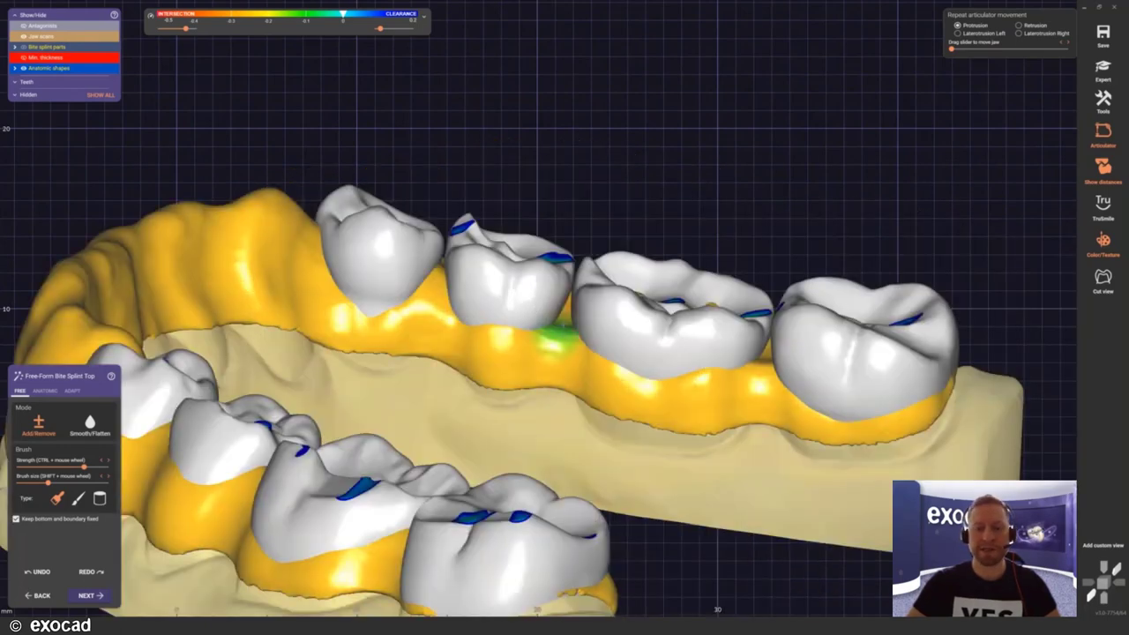
left_click_drag(564, 310, 556, 324)
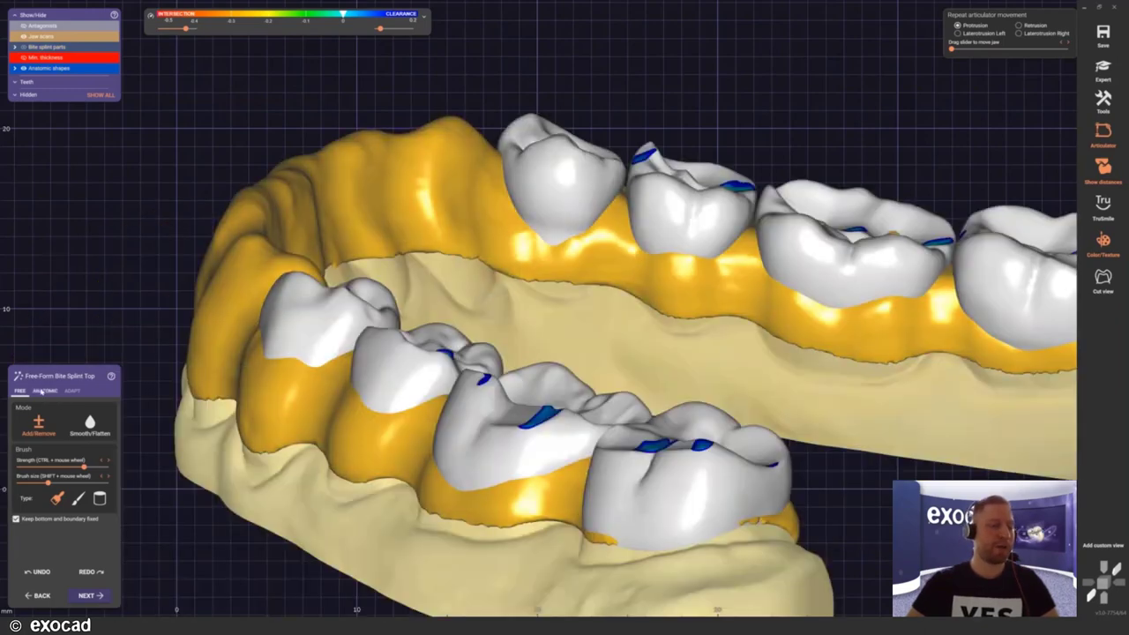
Step: Raise the splint under the central teeth with the huge anatomic preset, then unfix bottom and boundary
left_click(44, 391)
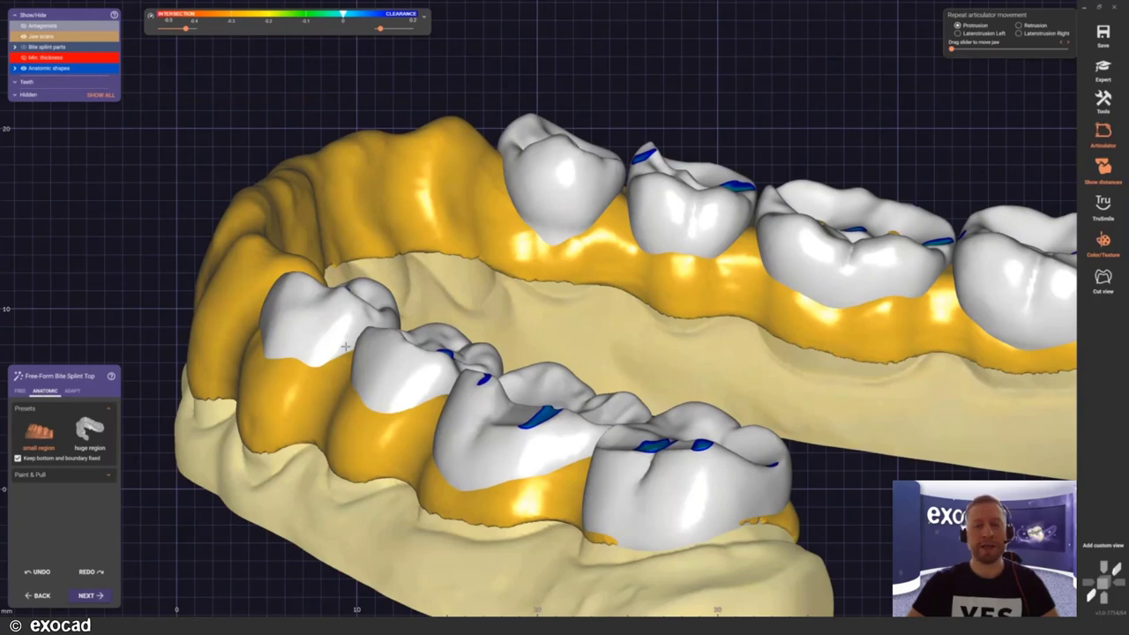
scroll(345, 346, "down", 5)
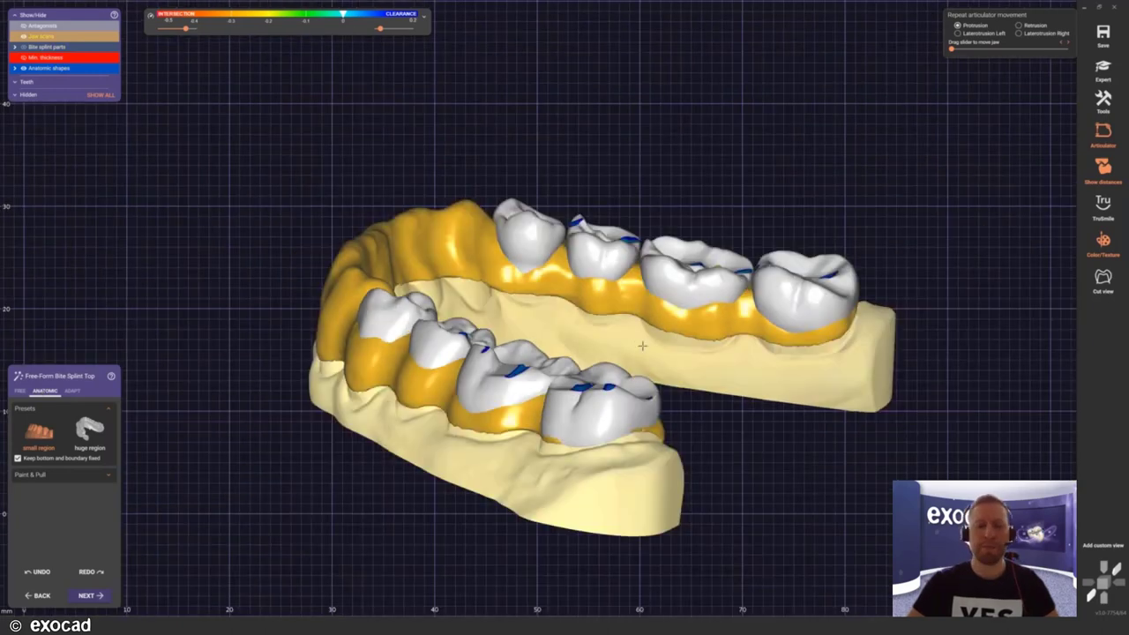
right_click_drag(642, 345, 626, 351)
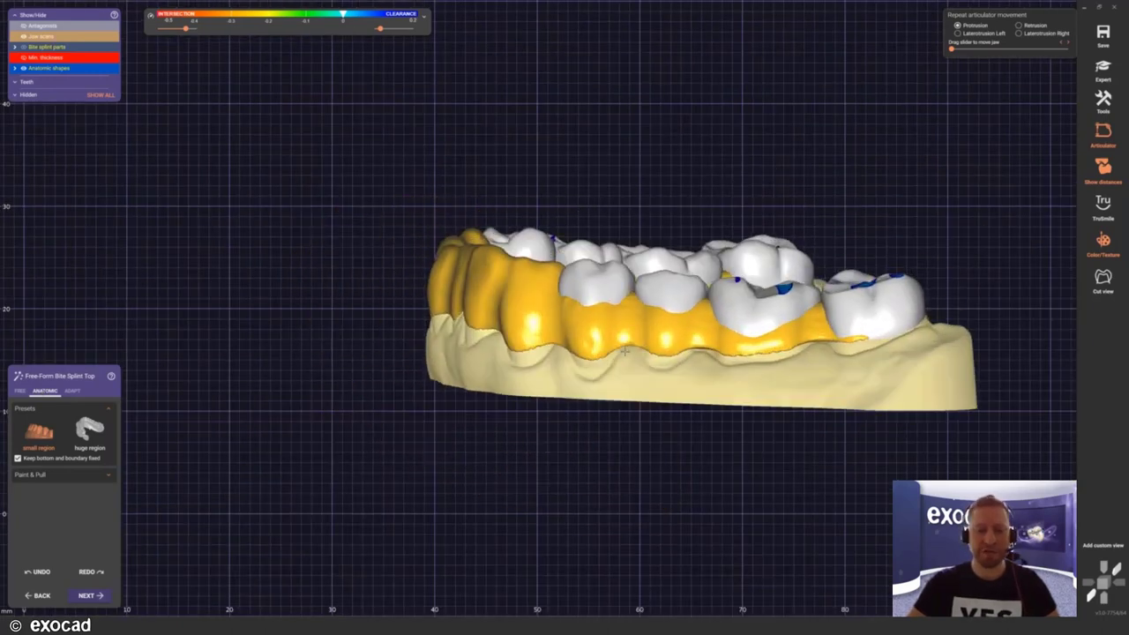
middle_click_drag(624, 351, 457, 354)
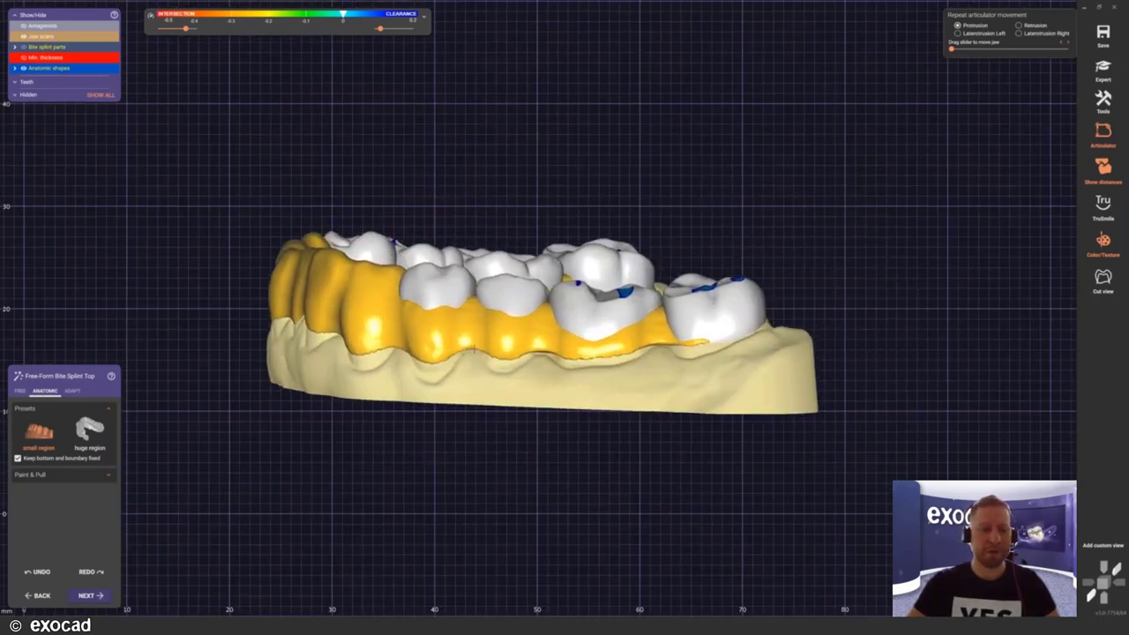
left_click(86, 432)
left_click(462, 303)
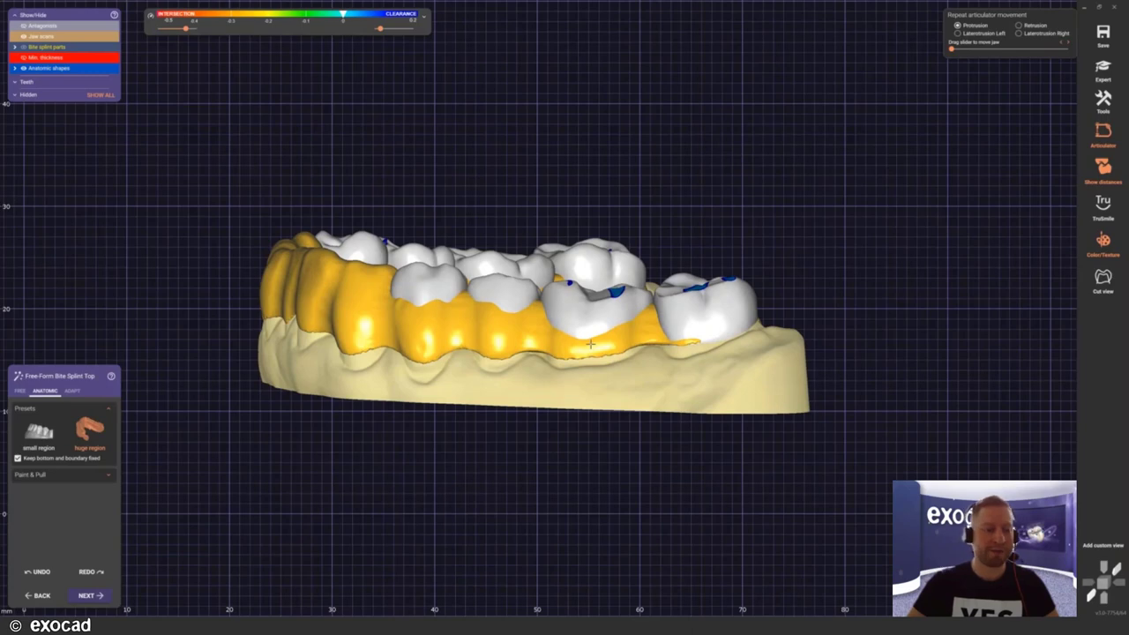
left_click(17, 392)
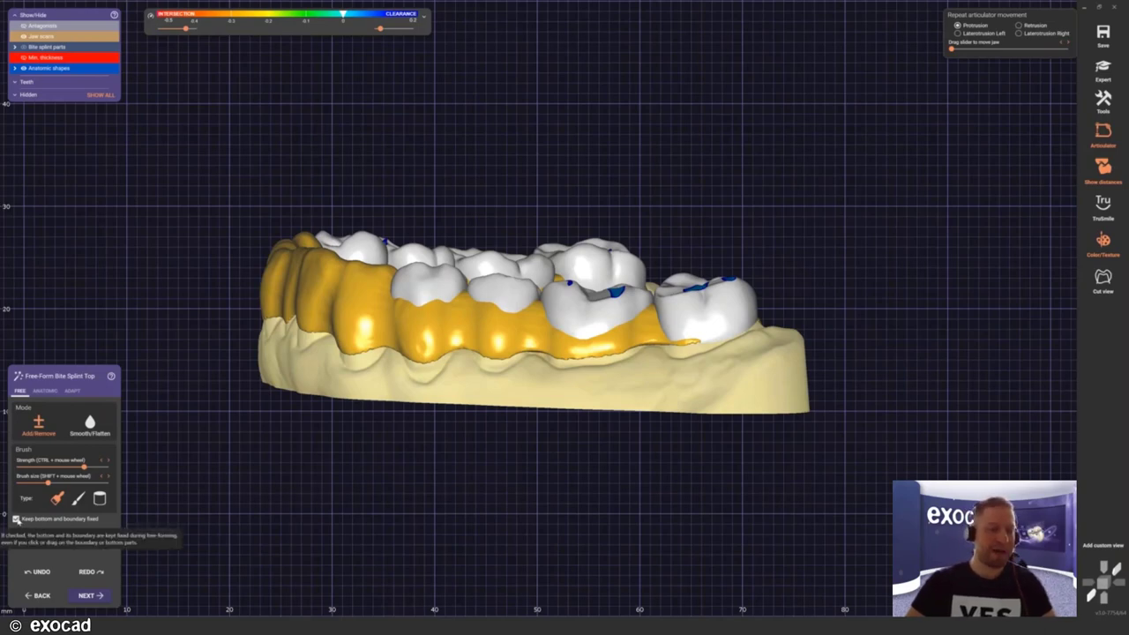
left_click(16, 519)
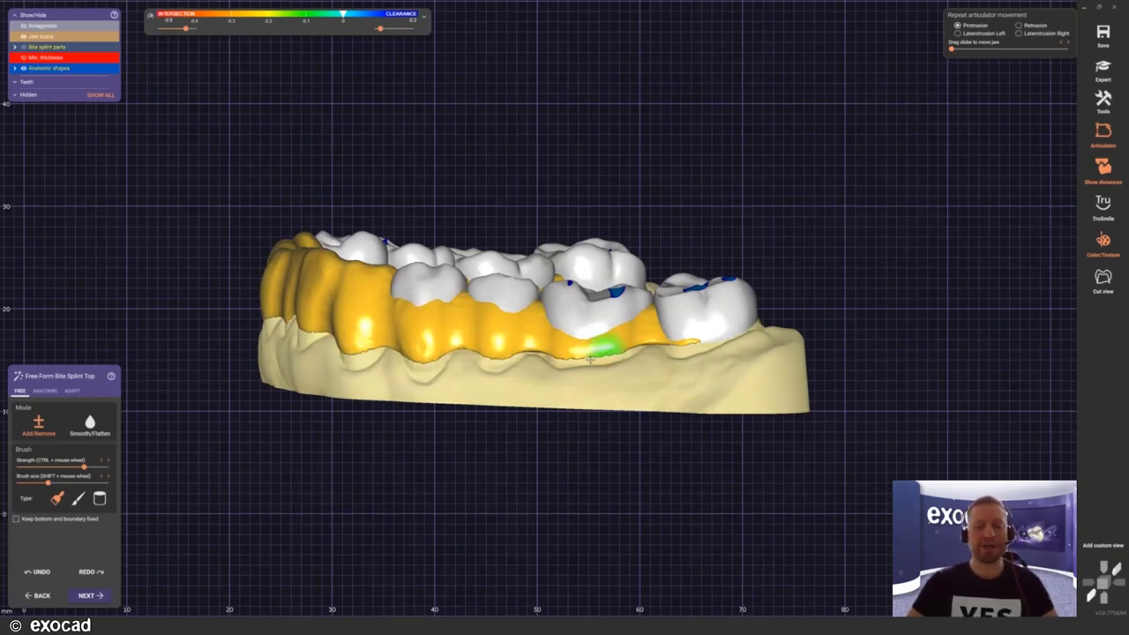
Step: Smooth the bulges on the splint top, including a spot on its front surface
scroll(555, 362, "up", 5)
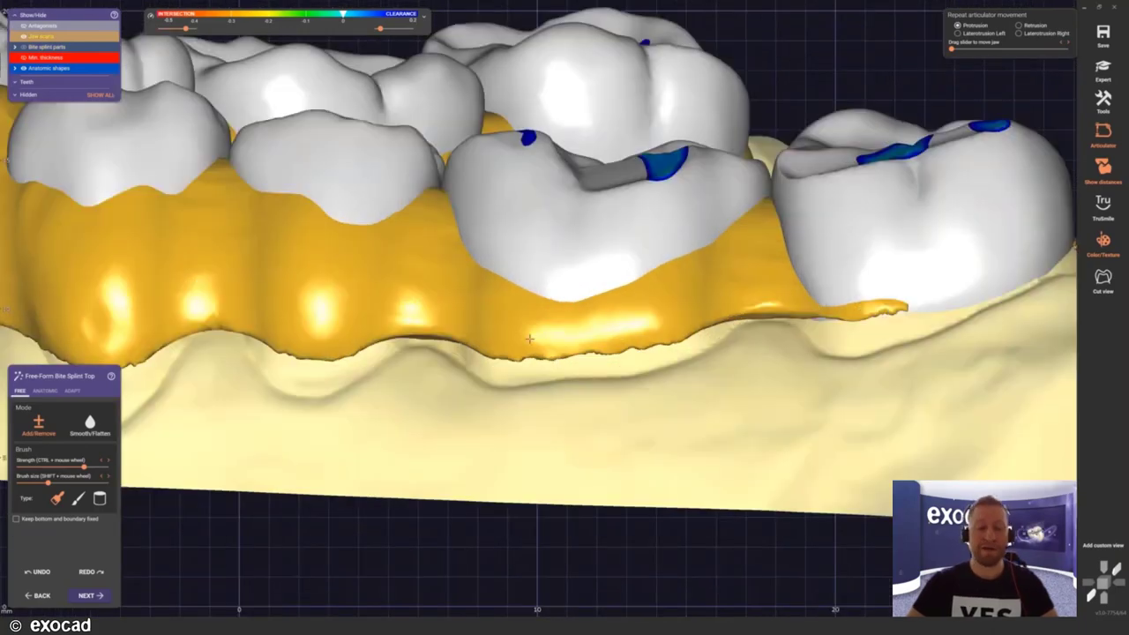
mouse_move(529, 338)
right_mouse_down()
mouse_move(403, 290)
mouse_move(525, 318)
mouse_move(594, 221)
mouse_move(517, 308)
right_mouse_up()
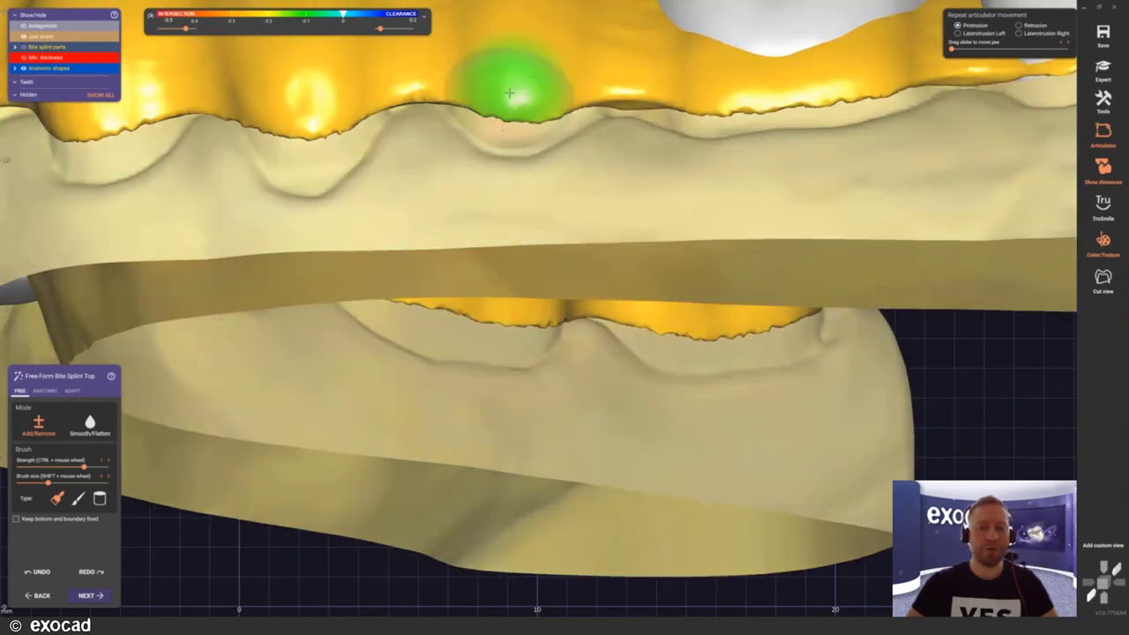
right_click_drag(510, 93, 534, 309)
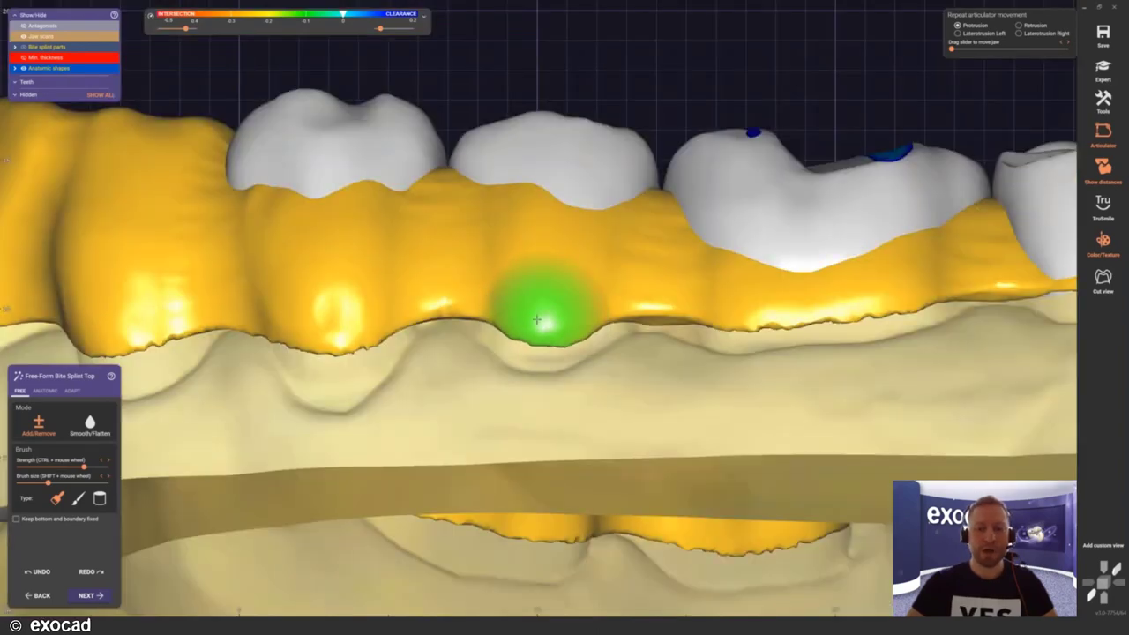
mouse_move(536, 320)
left_mouse_down("shift")
mouse_move(570, 311)
mouse_move(523, 295)
mouse_move(547, 287)
mouse_move(783, 307)
mouse_move(945, 289)
mouse_move(403, 307)
left_mouse_up("shift")
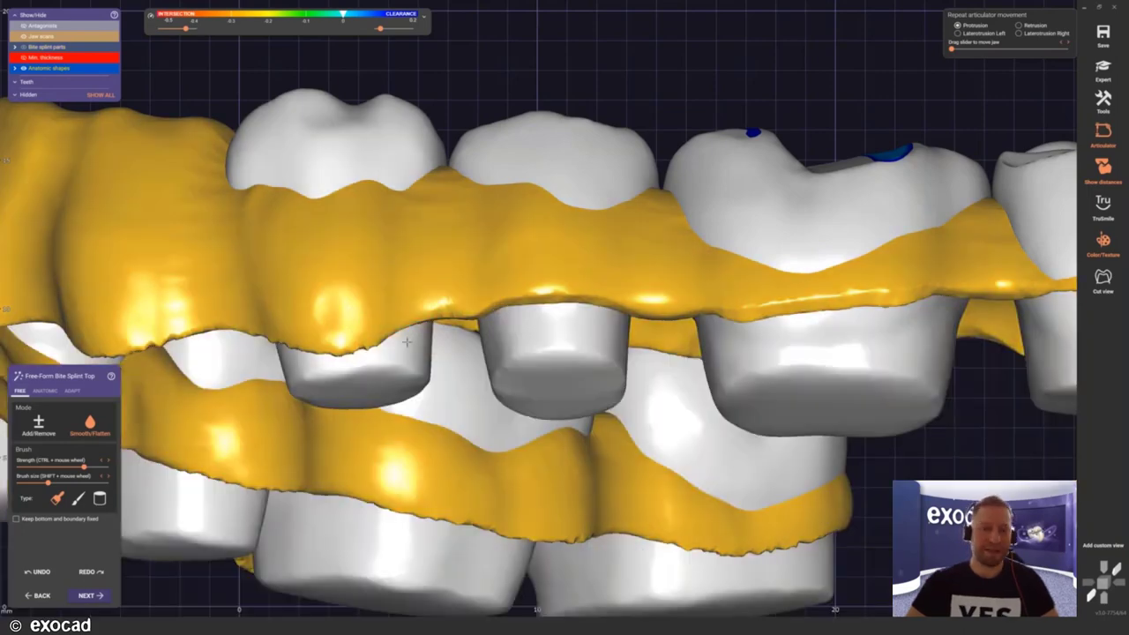
right_click_drag(403, 307, 451, 418)
scroll(526, 408, "down", 3)
right_click_drag(526, 409, 231, 393)
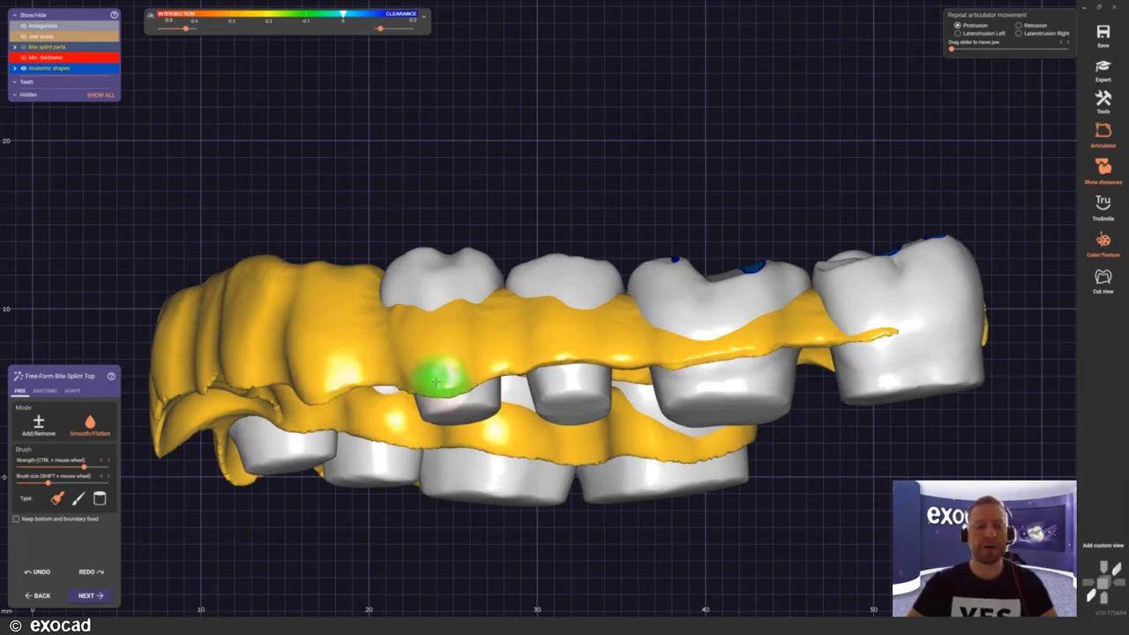
mouse_move(461, 343)
right_mouse_down()
mouse_move(580, 360)
mouse_move(618, 353)
mouse_move(562, 336)
right_mouse_up()
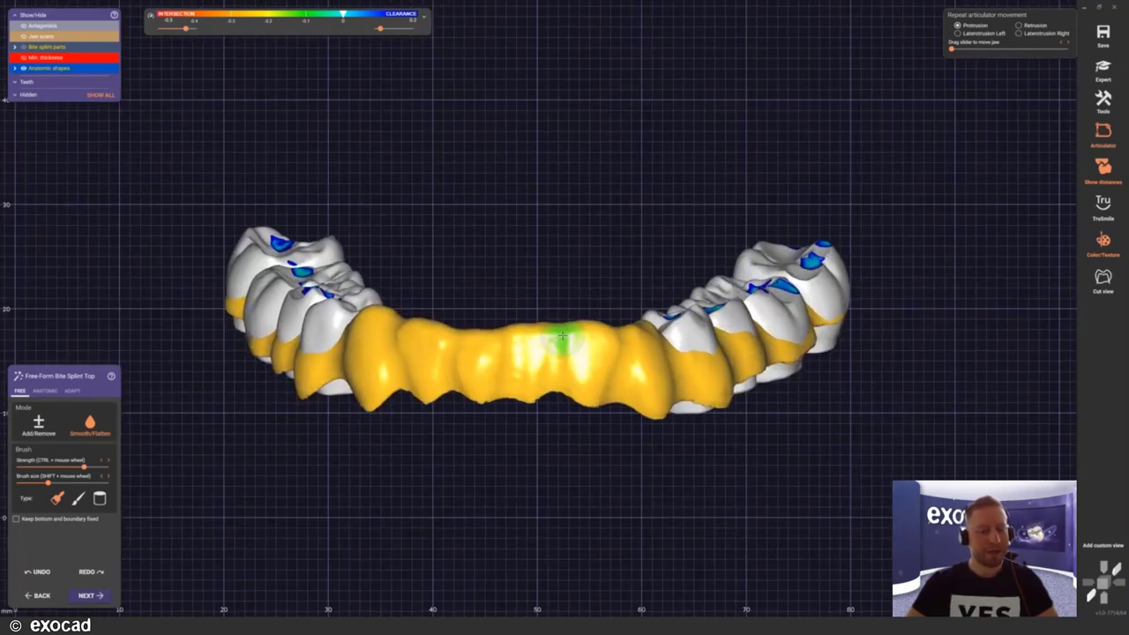
left_click_drag(547, 348, 545, 351)
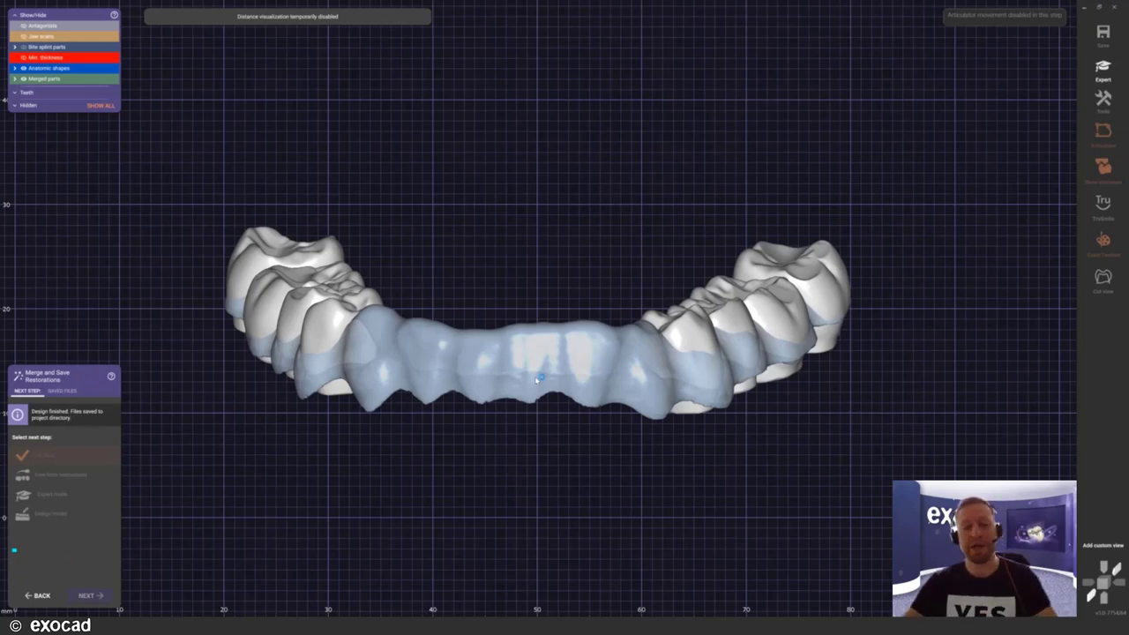
right_click_drag(554, 347, 635, 349)
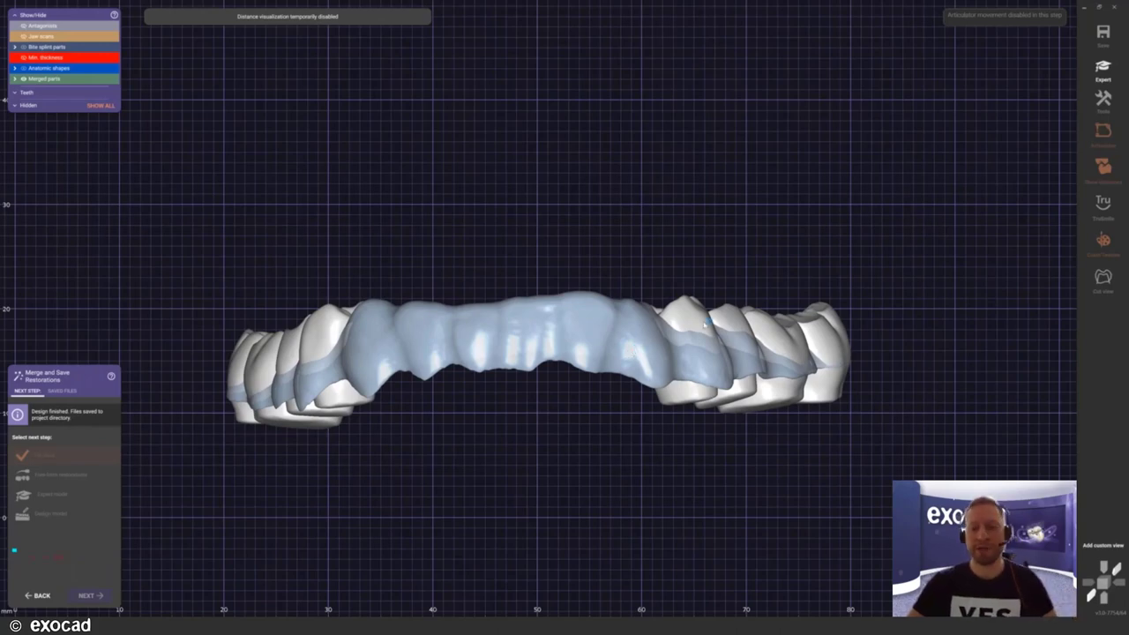
right_click_drag(488, 380, 517, 308)
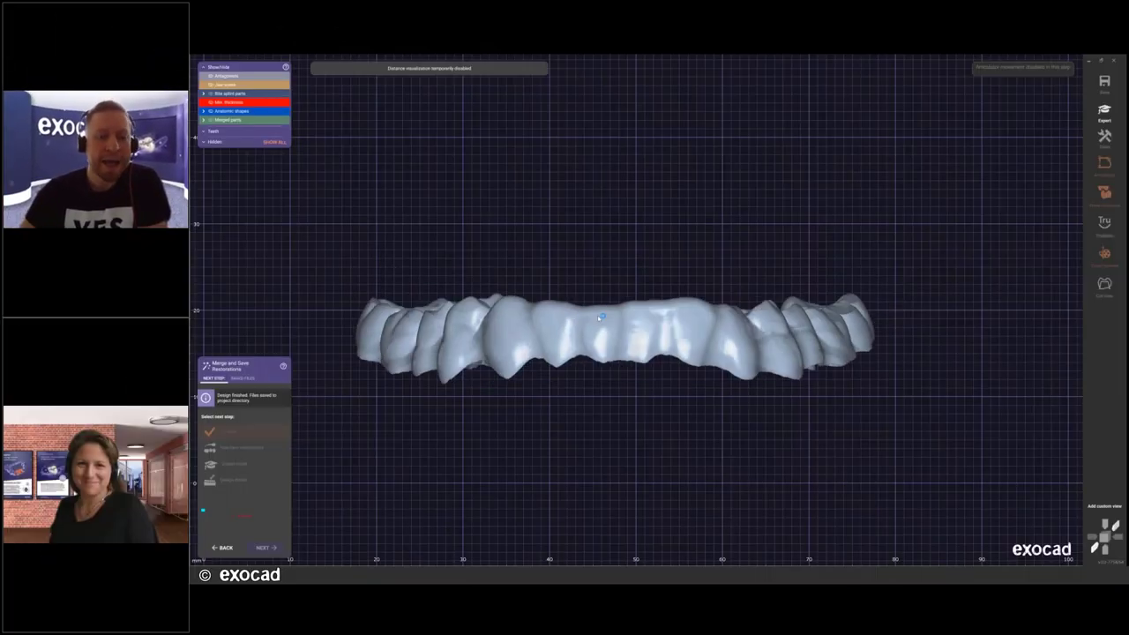
right_click_drag(590, 319, 535, 320)
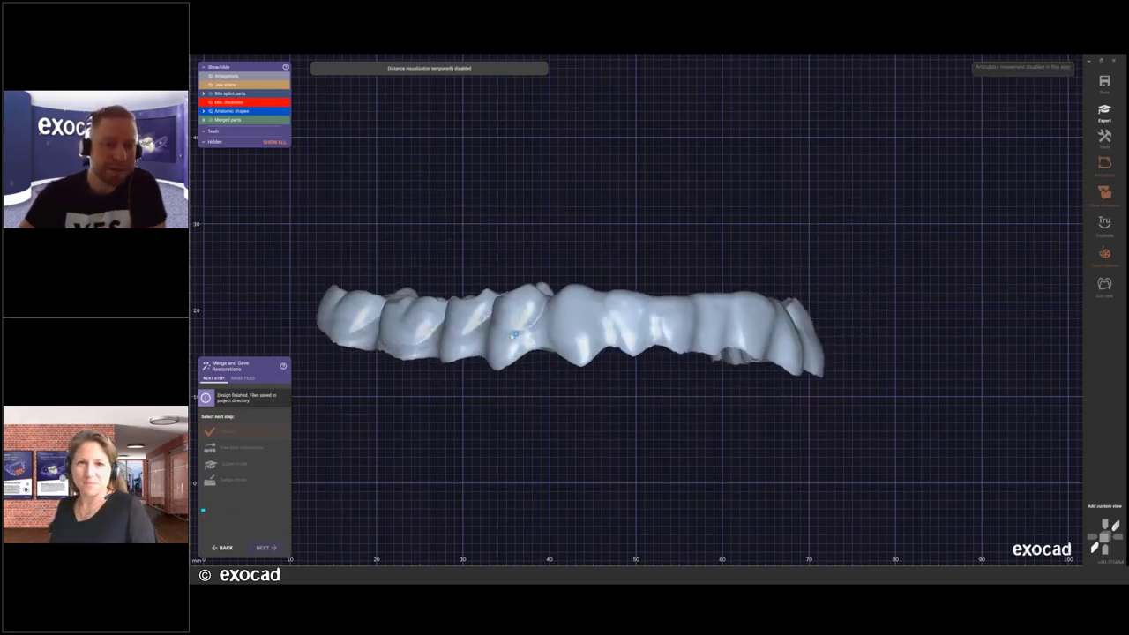
right_click_drag(579, 328, 396, 400)
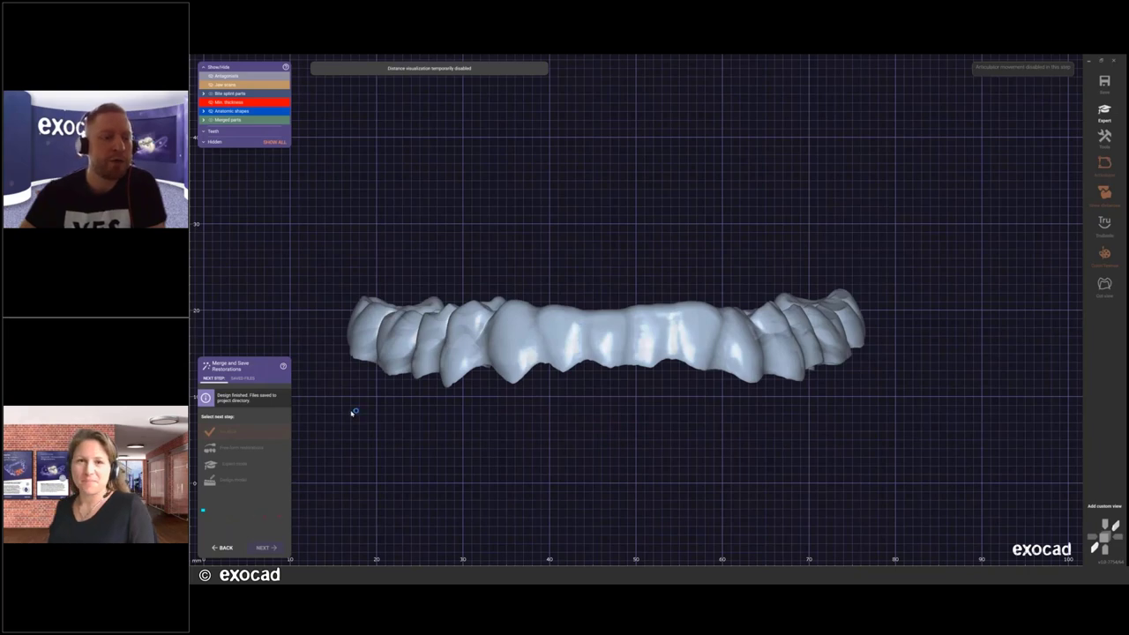